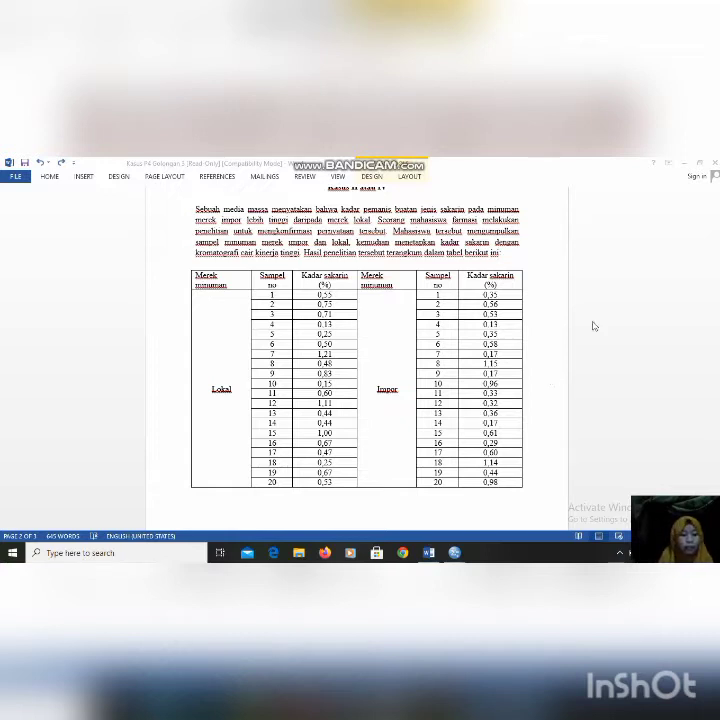
Step: Switch to the untitled SPSS dataset and show its variable definitions, selecting the name cell of the first variable
{"action": "key", "text": "alt+shift+Page_Down"}
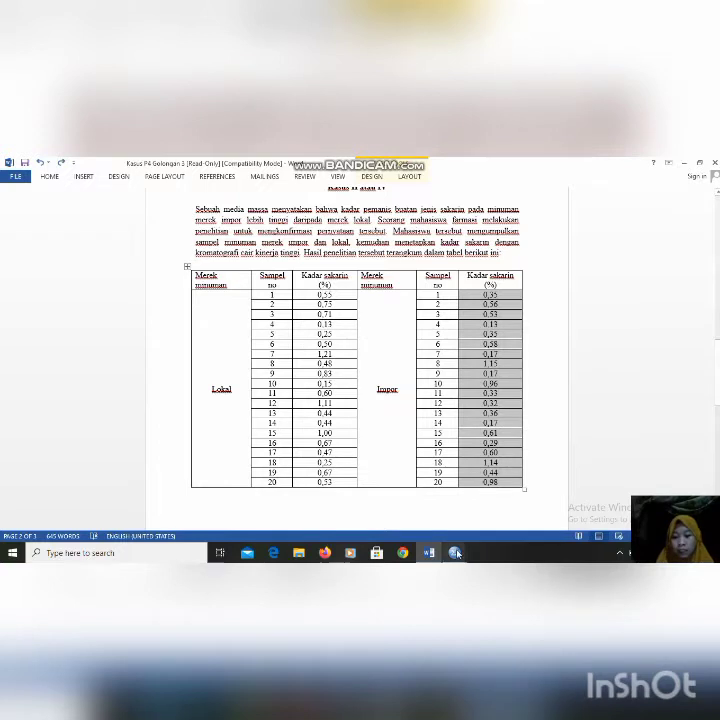
{"action": "mouse_move", "coordinate": [456, 553]}
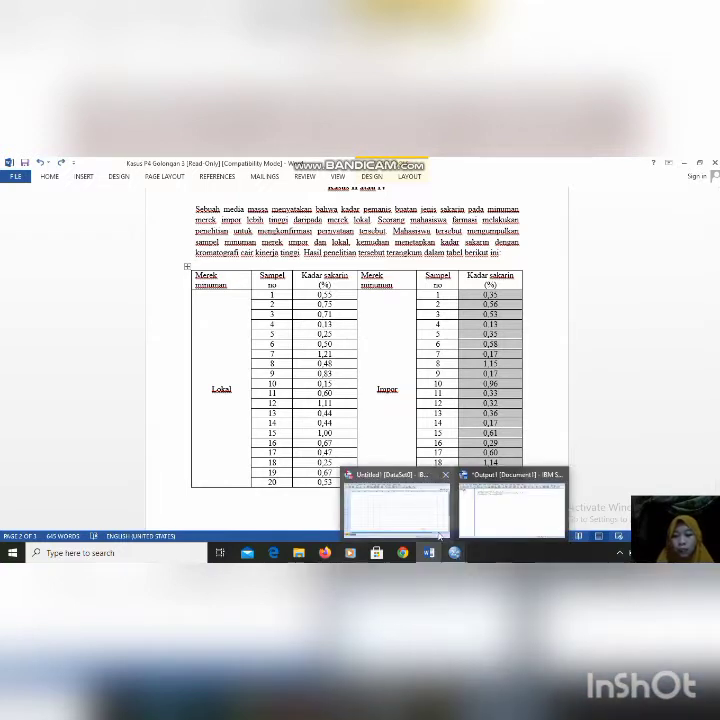
{"action": "left_click", "coordinate": [437, 533]}
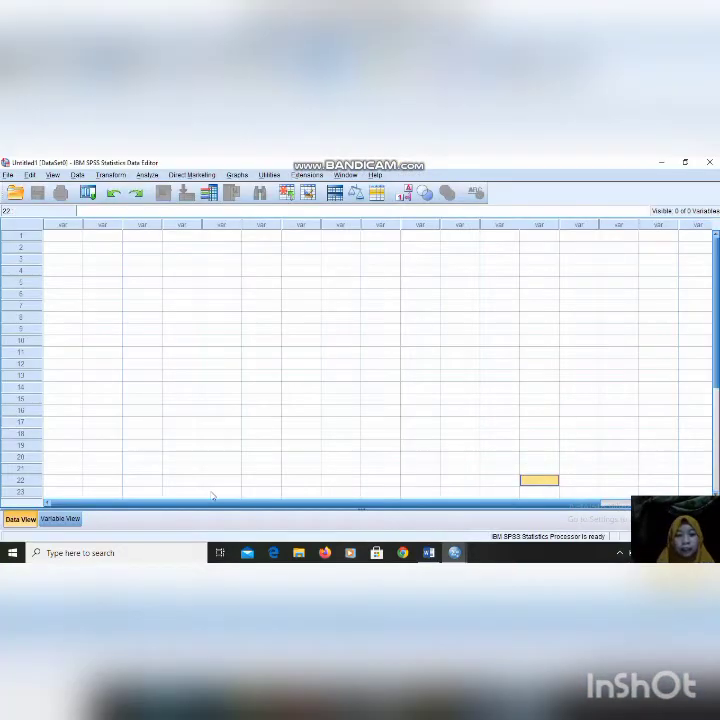
{"action": "left_click", "coordinate": [62, 521]}
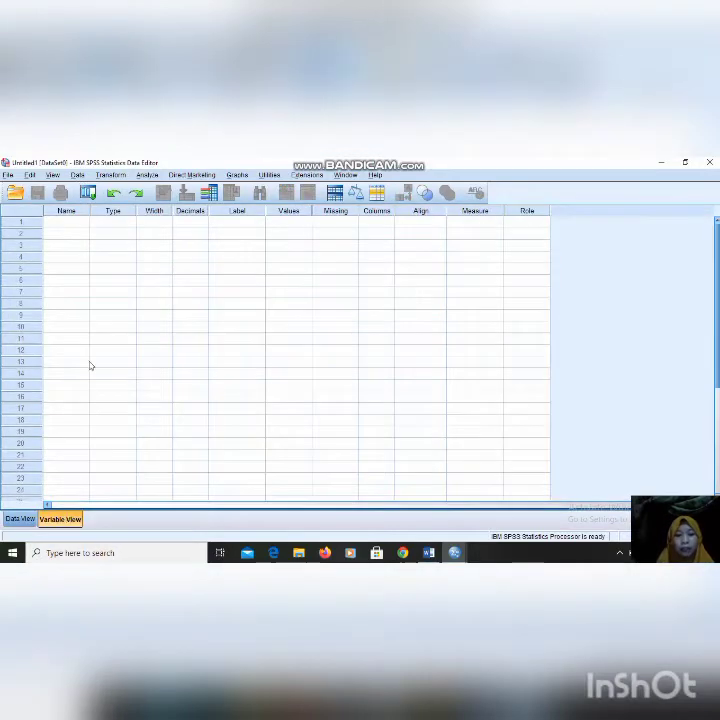
{"action": "left_click", "coordinate": [70, 222]}
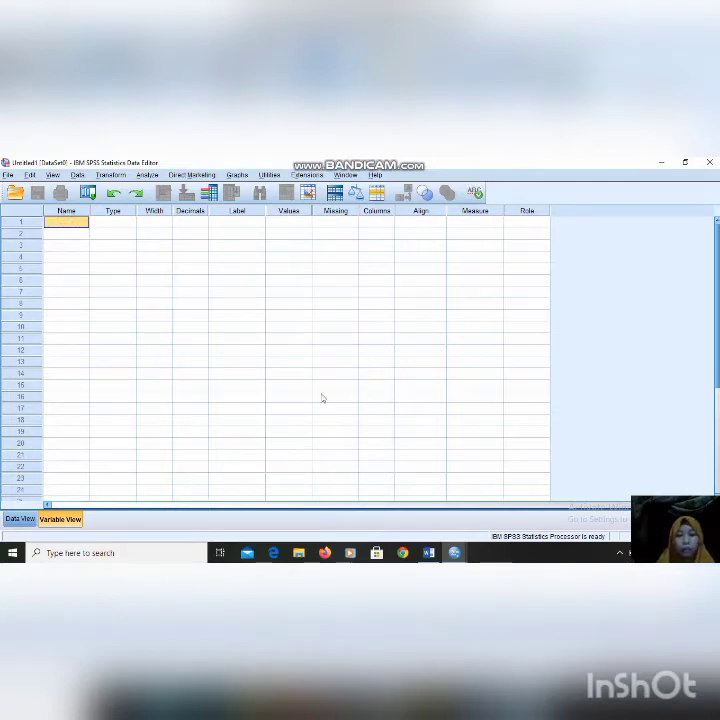
Step: Switch to the Word case document and review the emulsion pH analysis items and the saccharin data table
{"action": "mouse_move", "coordinate": [428, 553]}
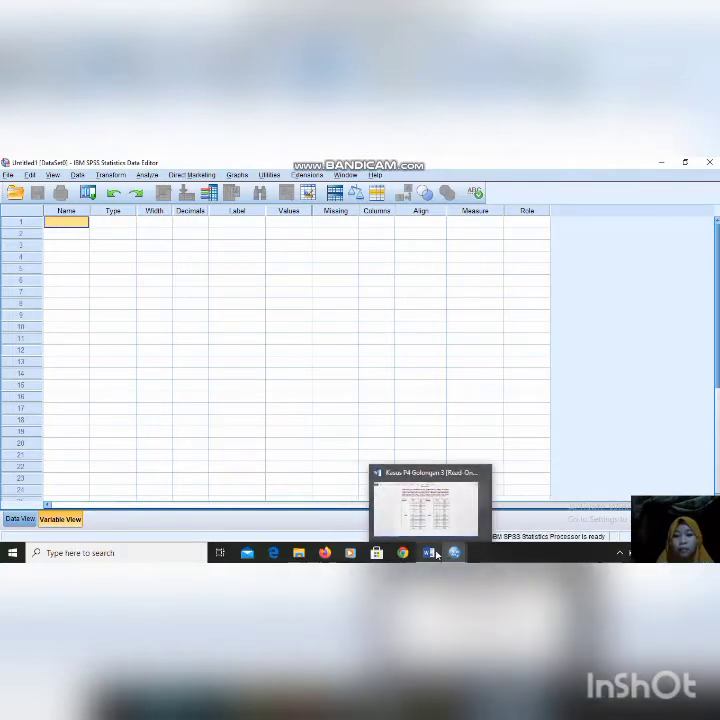
{"action": "left_click", "coordinate": [428, 512]}
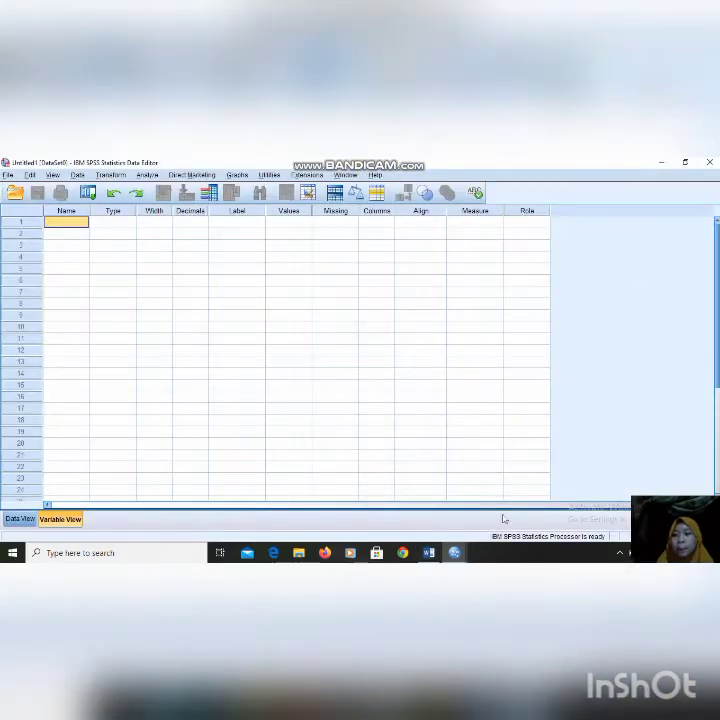
{"action": "left_click", "coordinate": [428, 552]}
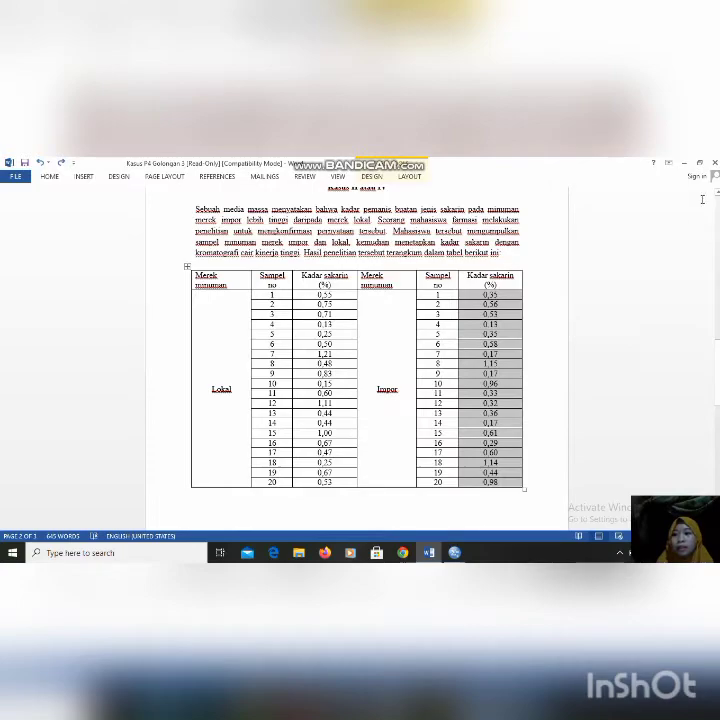
{"action": "scroll", "coordinate": [357, 360], "scroll_direction": "up", "scroll_amount": 3}
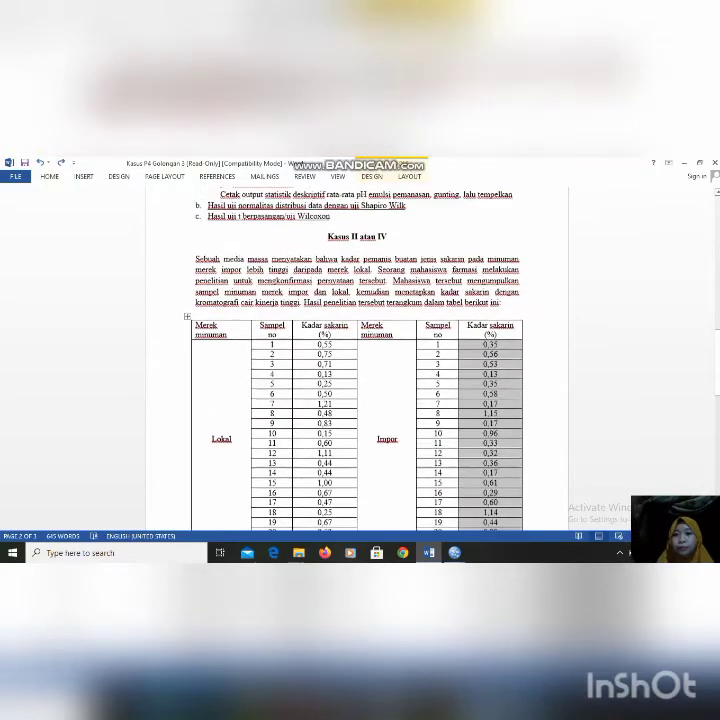
{"action": "scroll", "coordinate": [357, 360], "scroll_direction": "up", "scroll_amount": 4}
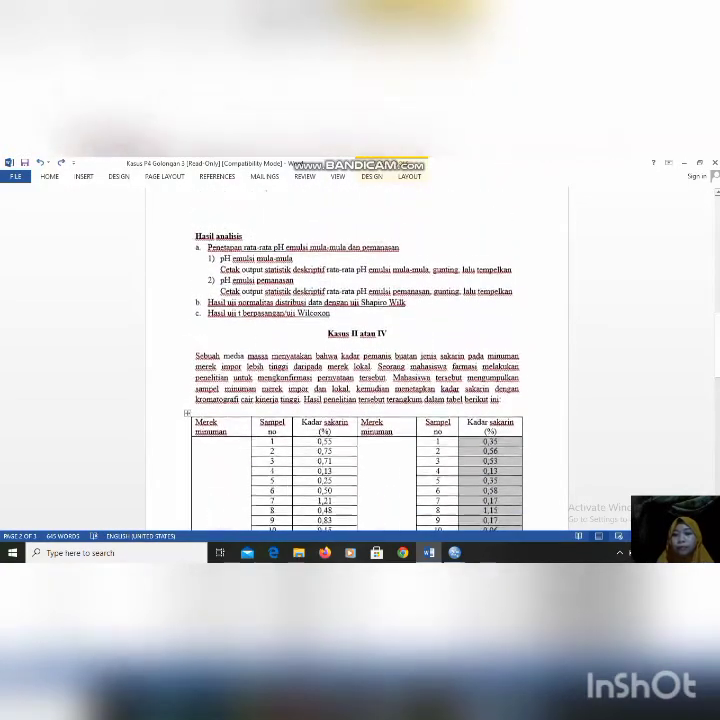
{"action": "scroll", "coordinate": [357, 360], "scroll_direction": "up", "scroll_amount": 4}
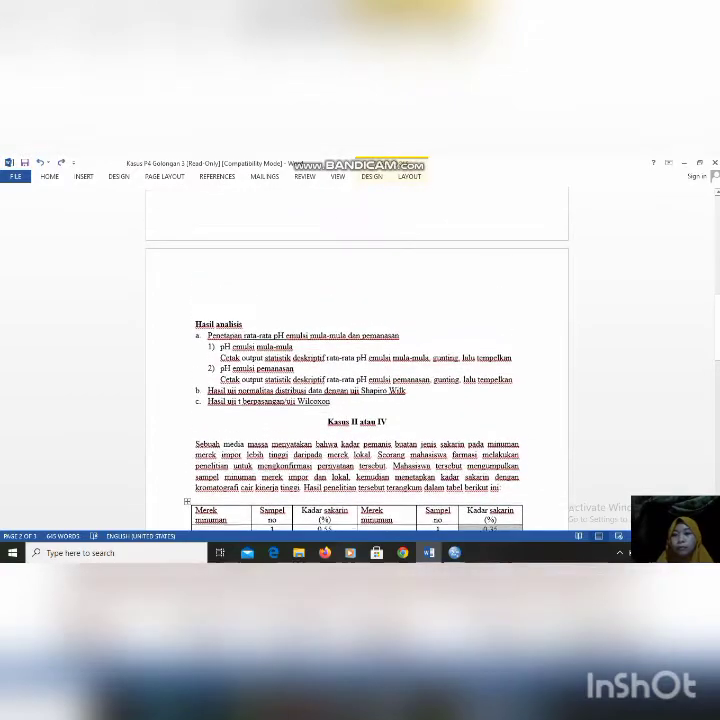
{"action": "scroll", "coordinate": [357, 360], "scroll_direction": "down", "scroll_amount": 15}
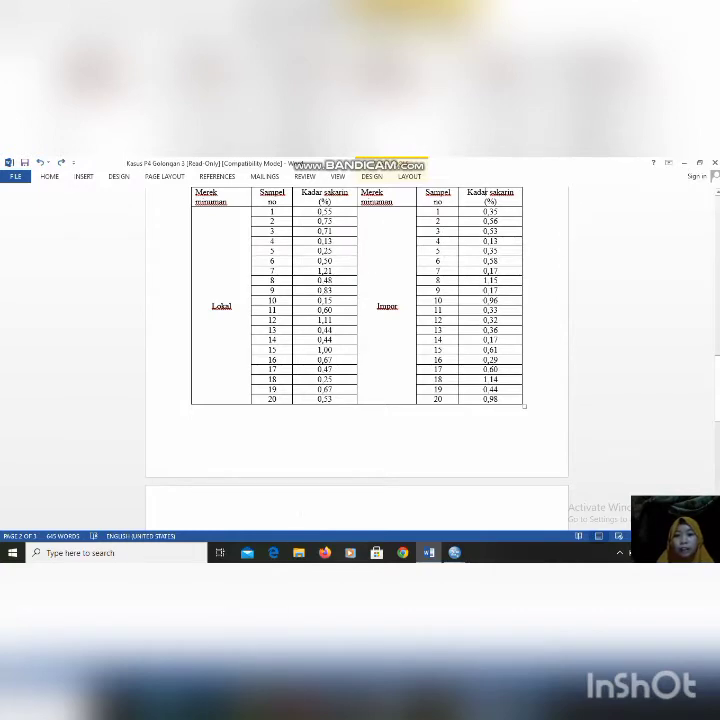
Step: Return to the SPSS dataset, name the first variable sebelum and check its variable type settings
{"action": "left_click", "coordinate": [455, 553]}
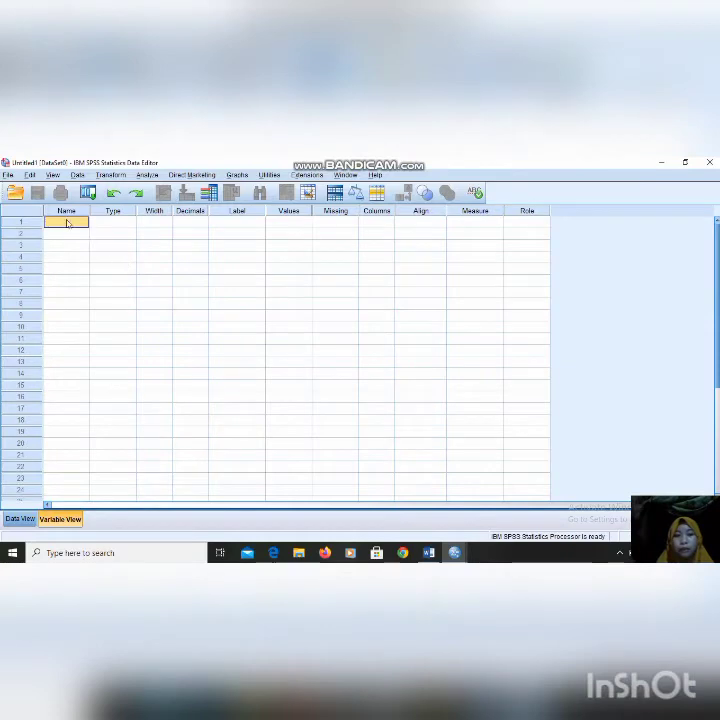
{"action": "type", "text": "se"}
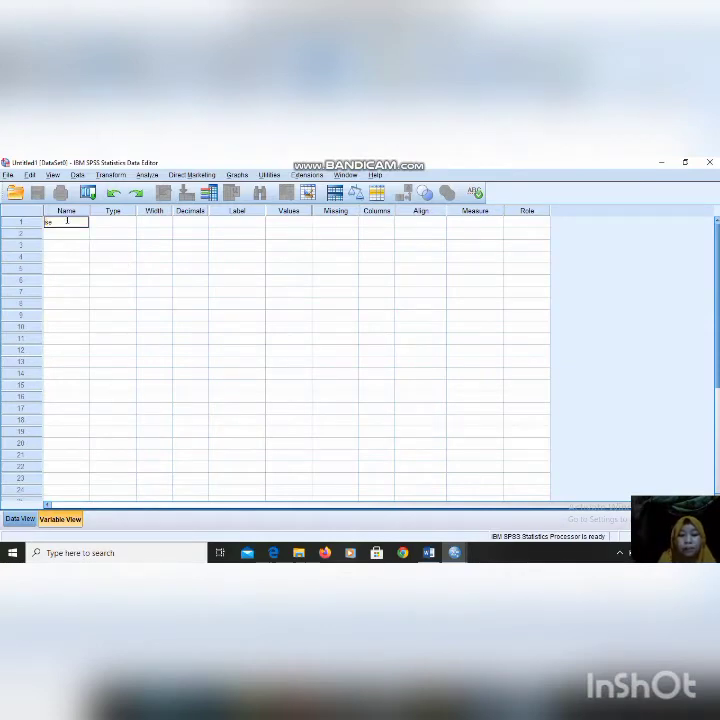
{"action": "type", "text": "bel"}
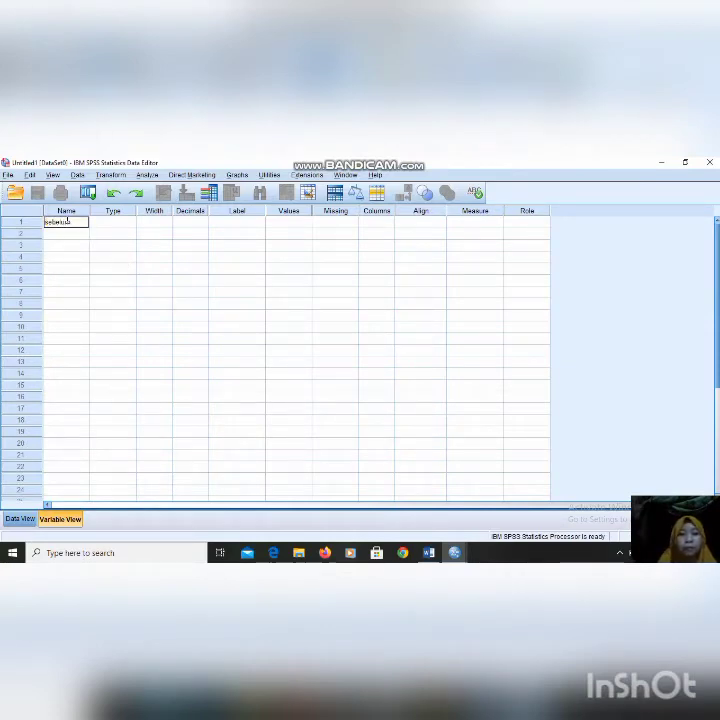
{"action": "type", "text": "um"}
{"action": "left_click", "coordinate": [120, 222]}
{"action": "left_click", "coordinate": [133, 222]}
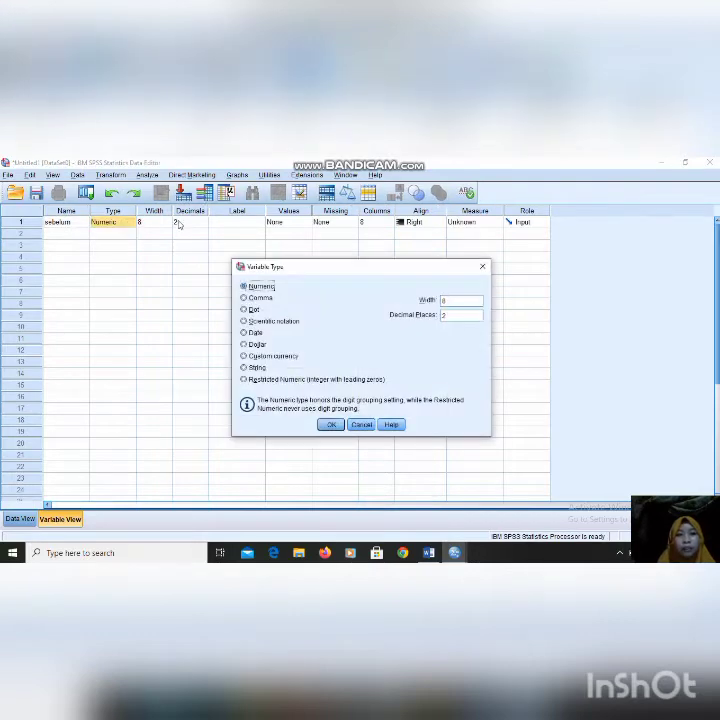
{"action": "left_click", "coordinate": [482, 266]}
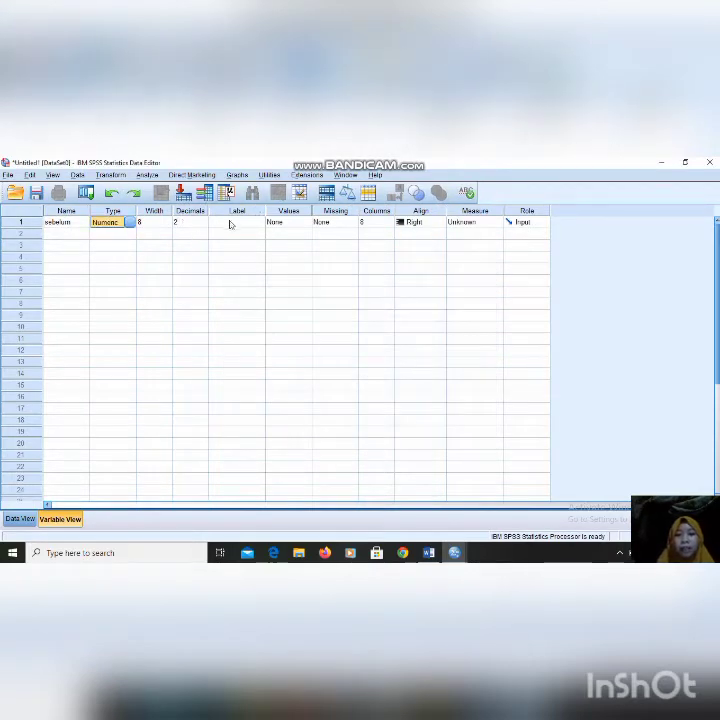
Step: Label the sebelum variable "ph emulsi mula mula" and set its measurement level to Scale
{"action": "left_click", "coordinate": [230, 222]}
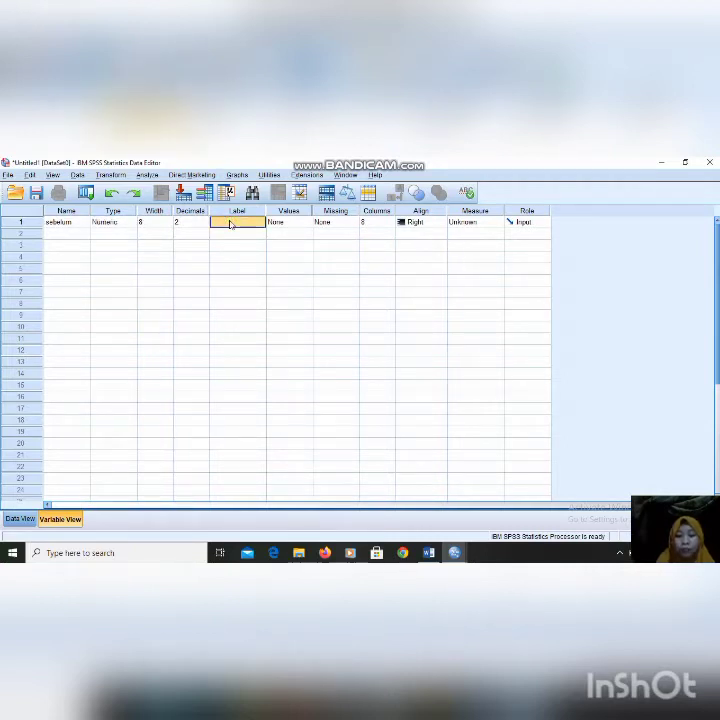
{"action": "type", "text": "ph emulsi"}
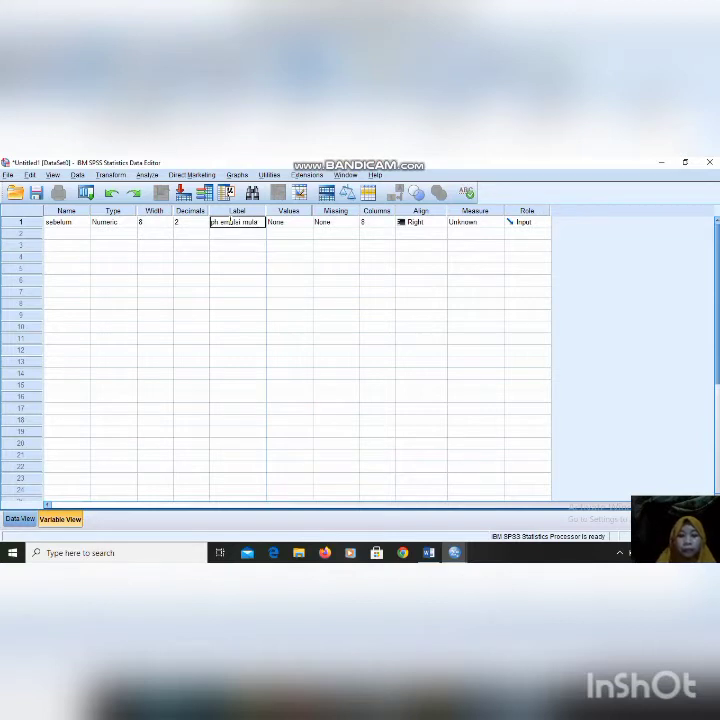
{"action": "type", "text": "mula"}
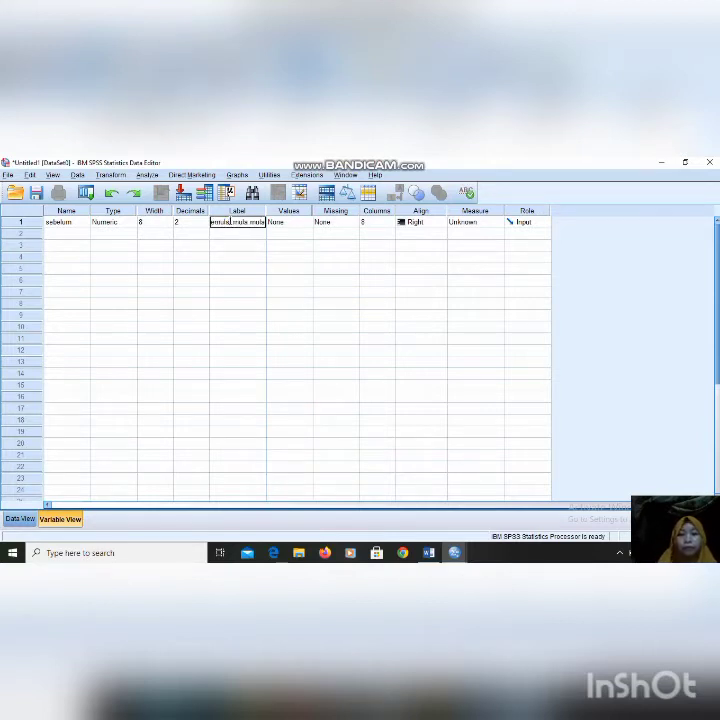
{"action": "left_click", "coordinate": [462, 222]}
{"action": "left_click", "coordinate": [465, 234]}
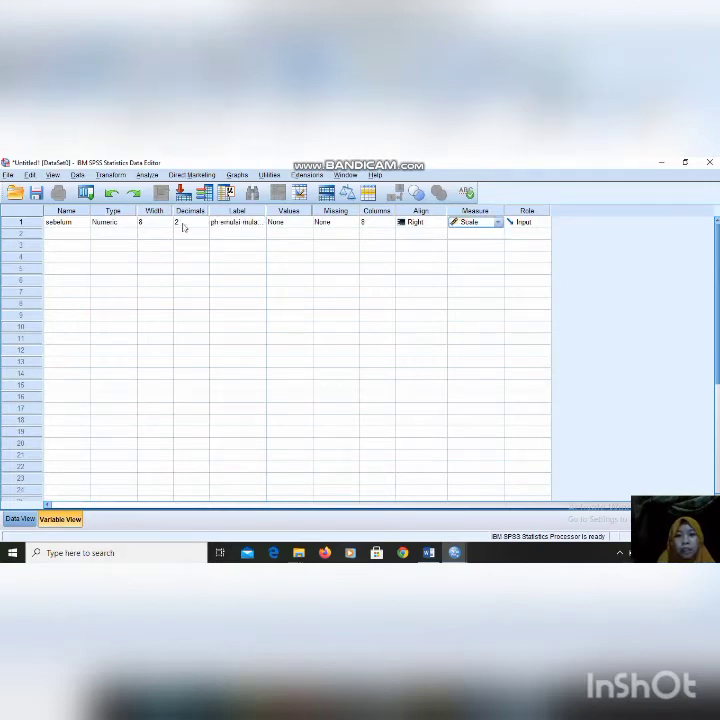
Step: Add a second variable named sesudah below sebelum with the Numeric type
{"action": "left_click", "coordinate": [55, 235]}
{"action": "type", "text": "s"}
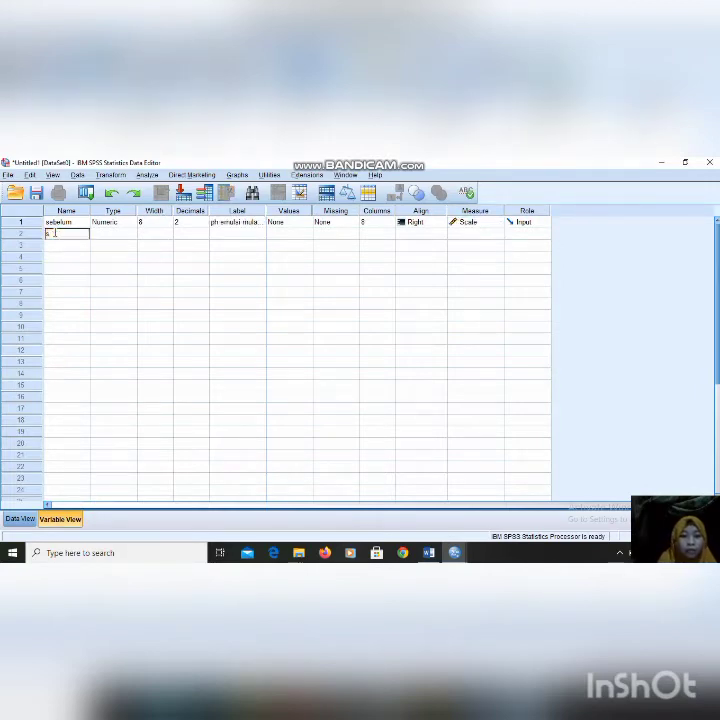
{"action": "type", "text": "esuda"}
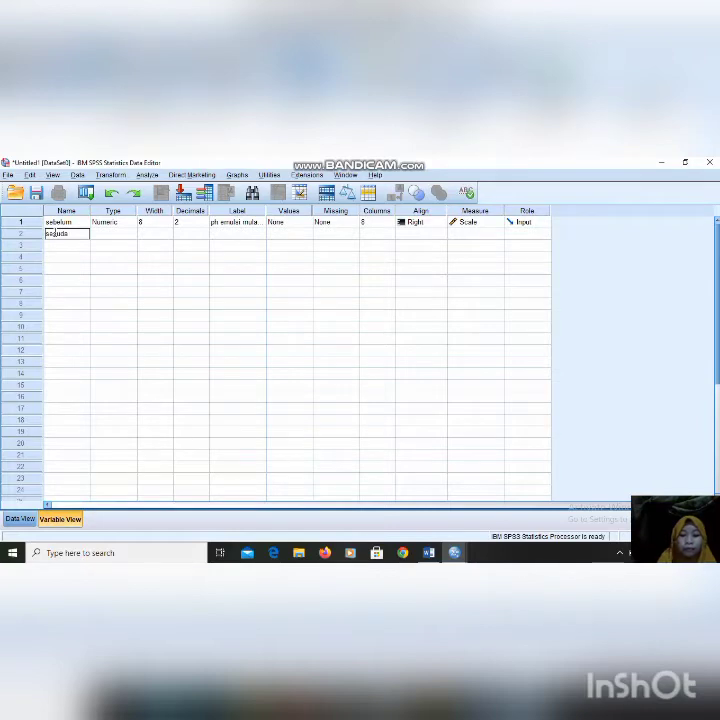
{"action": "type", "text": "h"}
{"action": "left_click", "coordinate": [101, 238]}
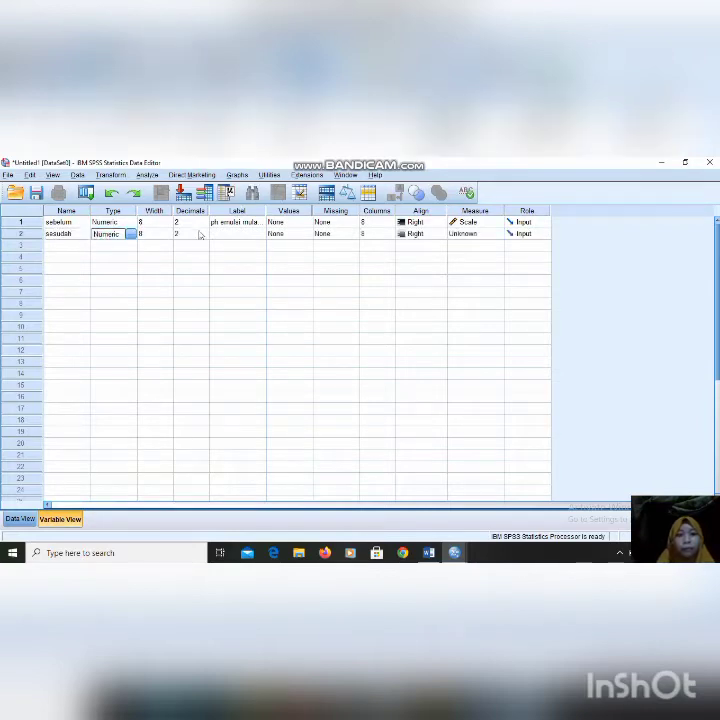
Step: Label the sesudah variable "ph emulsi pemanasan" and set its measurement level to Scale
{"action": "left_click", "coordinate": [238, 235]}
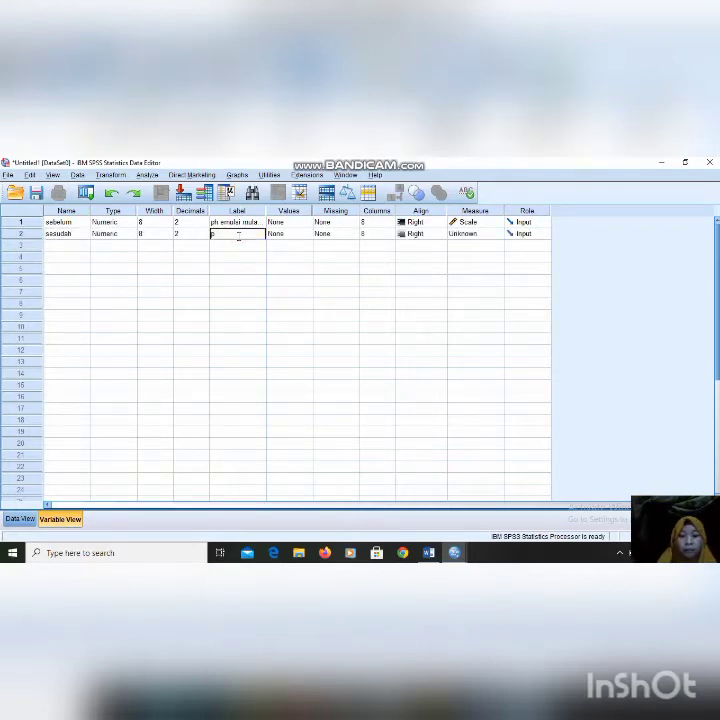
{"action": "type", "text": "ph emulsi pem"}
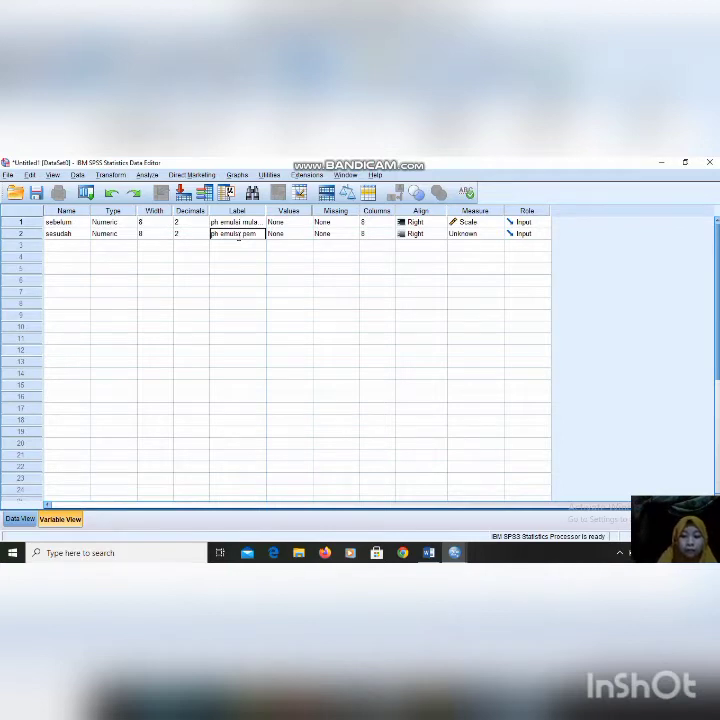
{"action": "type", "text": "anasa"}
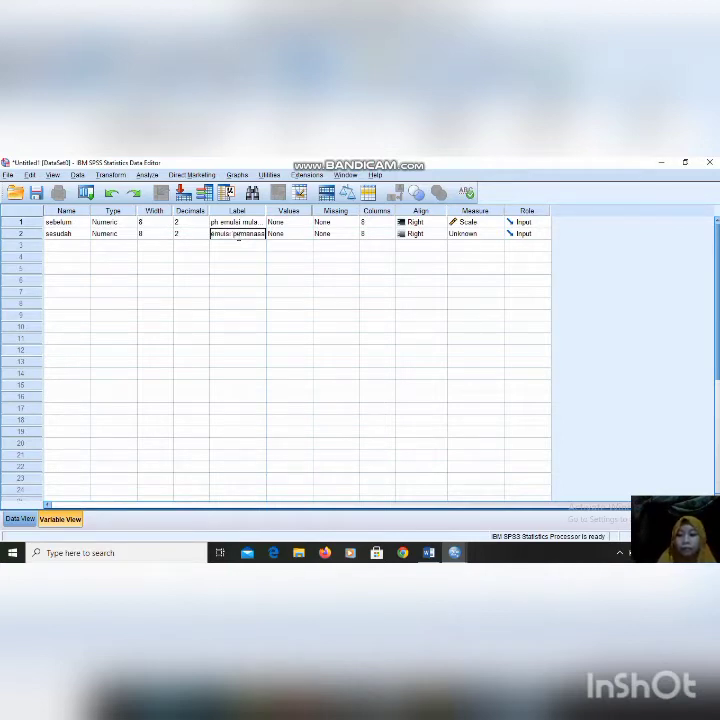
{"action": "type", "text": "n"}
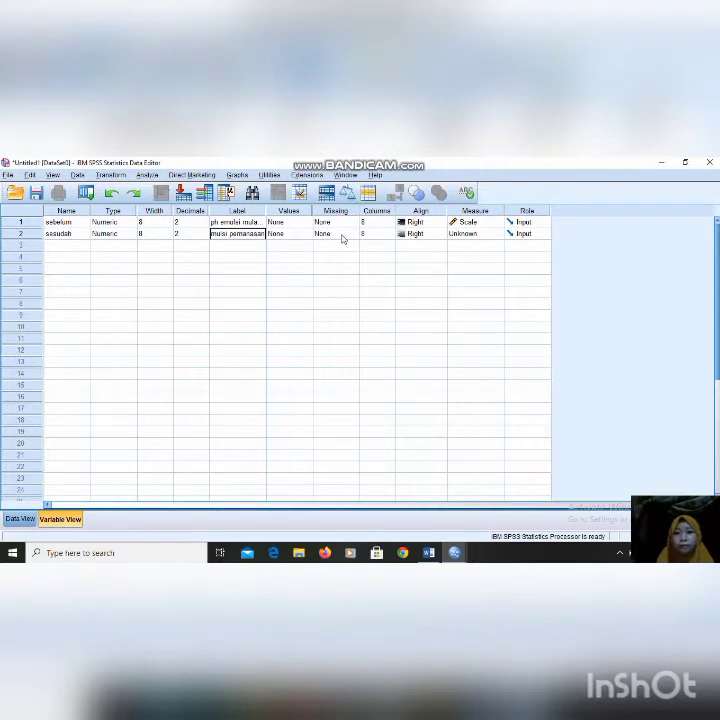
{"action": "left_click", "coordinate": [480, 234]}
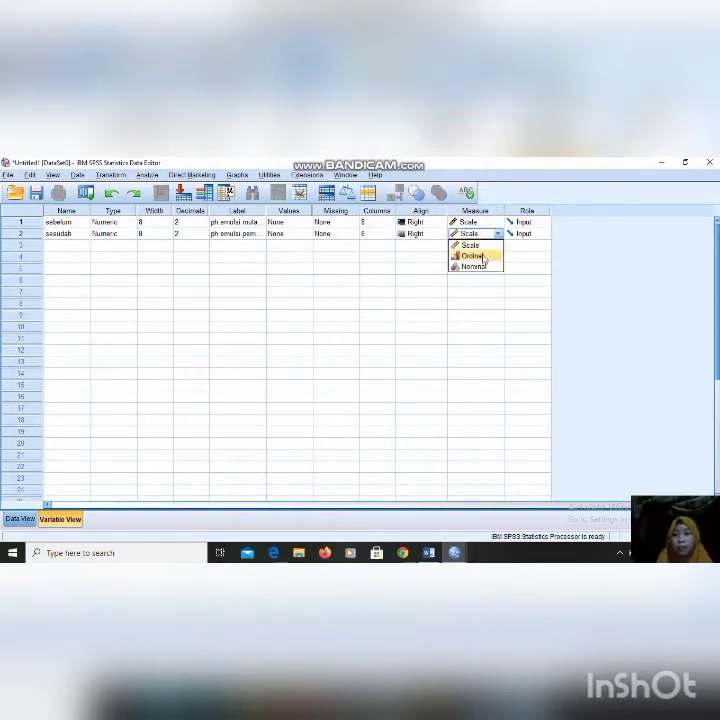
{"action": "left_click", "coordinate": [487, 249]}
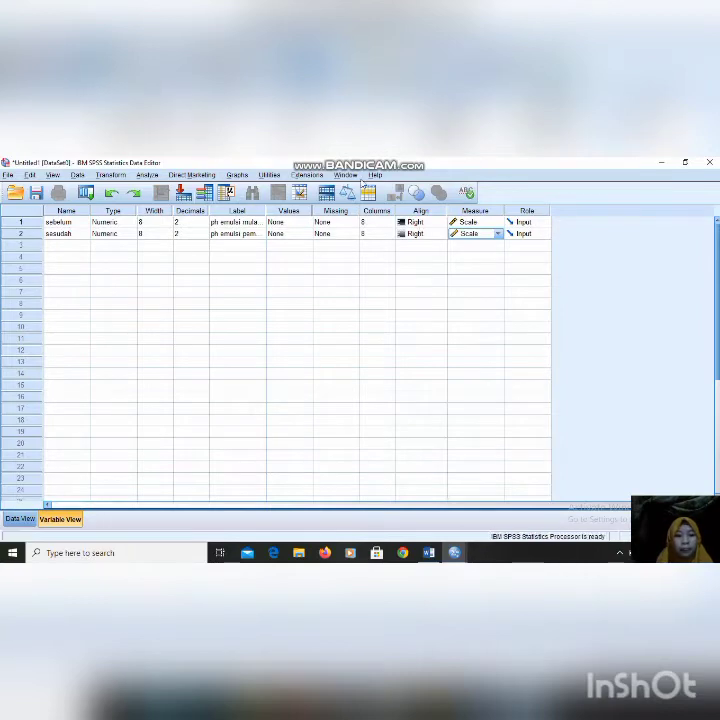
Step: Show the SPSS data grid, switch to the Word document and copy the twelve Mula-mula values from the pH emulsi table
{"action": "left_click", "coordinate": [18, 518]}
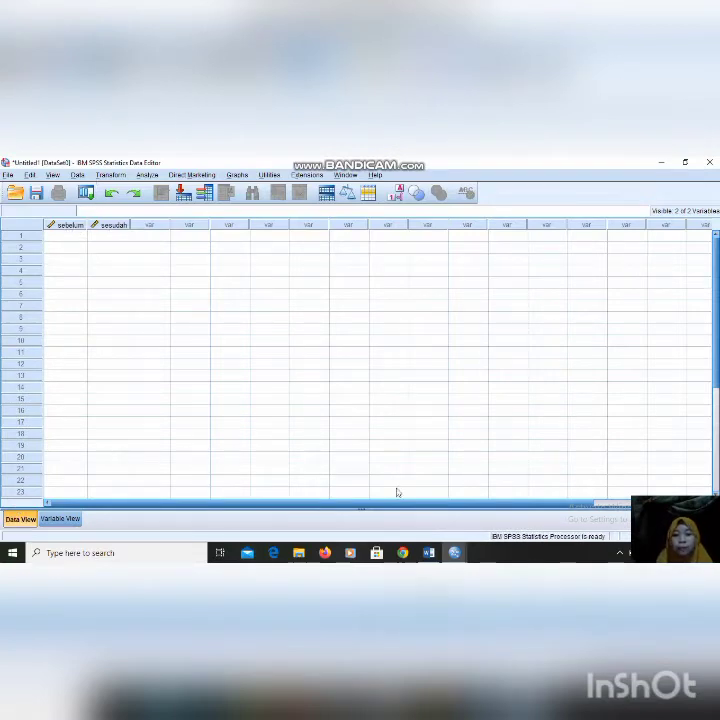
{"action": "left_click", "coordinate": [427, 553]}
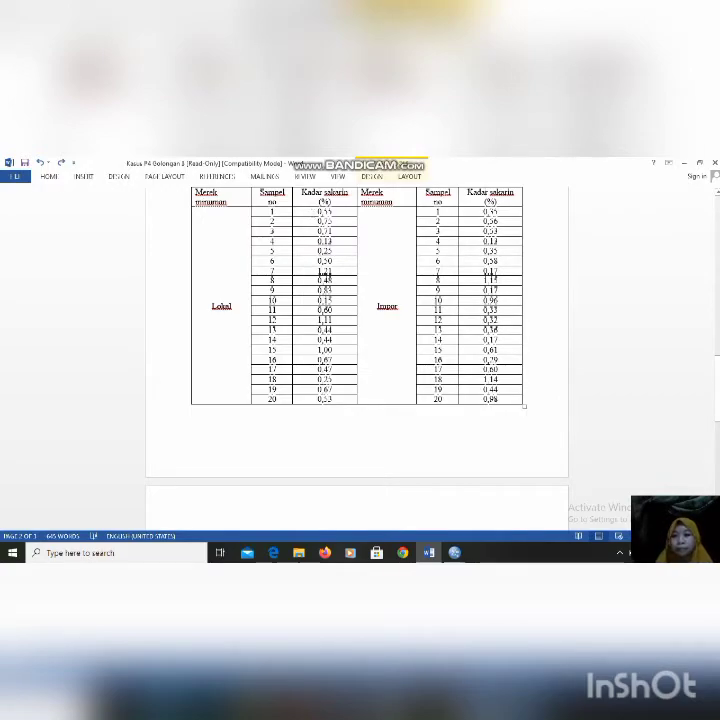
{"action": "scroll", "coordinate": [716, 198], "scroll_direction": "up", "scroll_amount": 3}
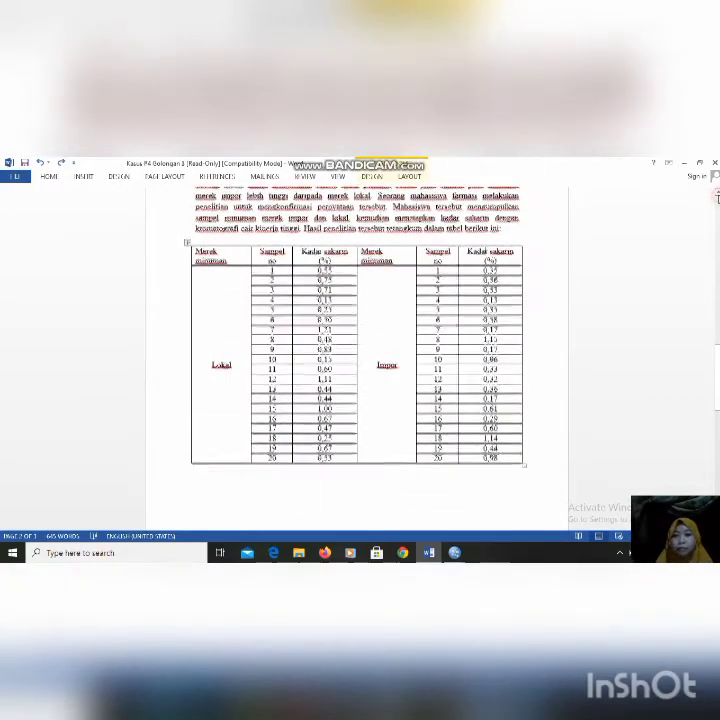
{"action": "scroll", "coordinate": [716, 198], "scroll_direction": "up", "scroll_amount": 3}
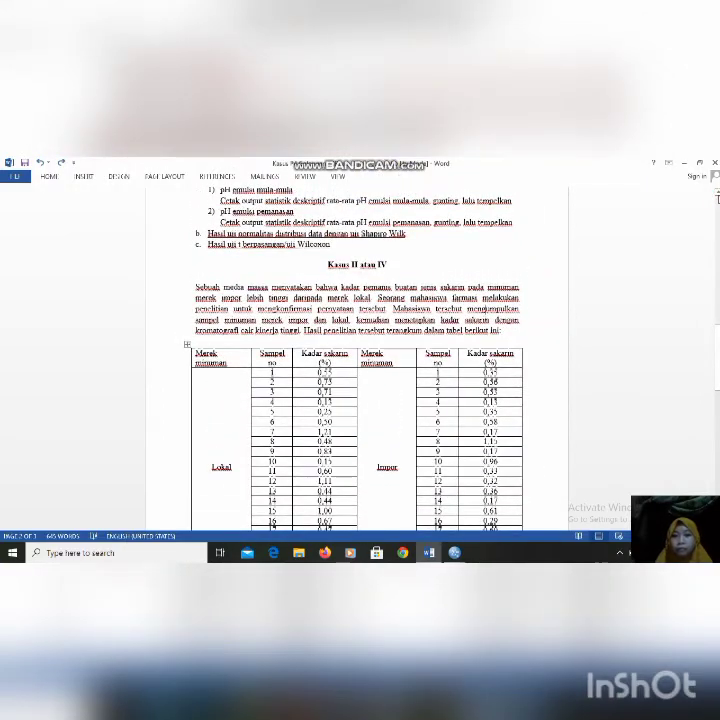
{"action": "scroll", "coordinate": [716, 198], "scroll_direction": "up", "scroll_amount": 2}
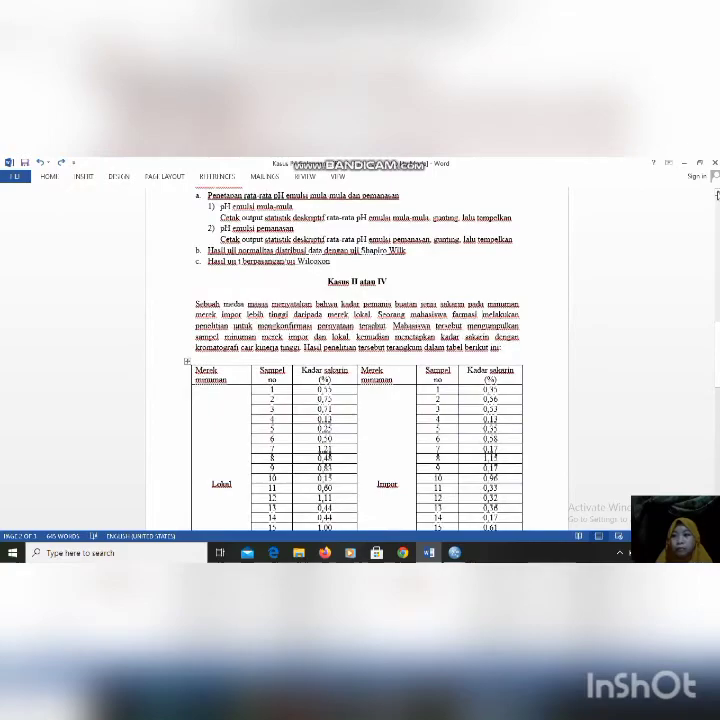
{"action": "scroll", "coordinate": [716, 193], "scroll_direction": "up", "scroll_amount": 4}
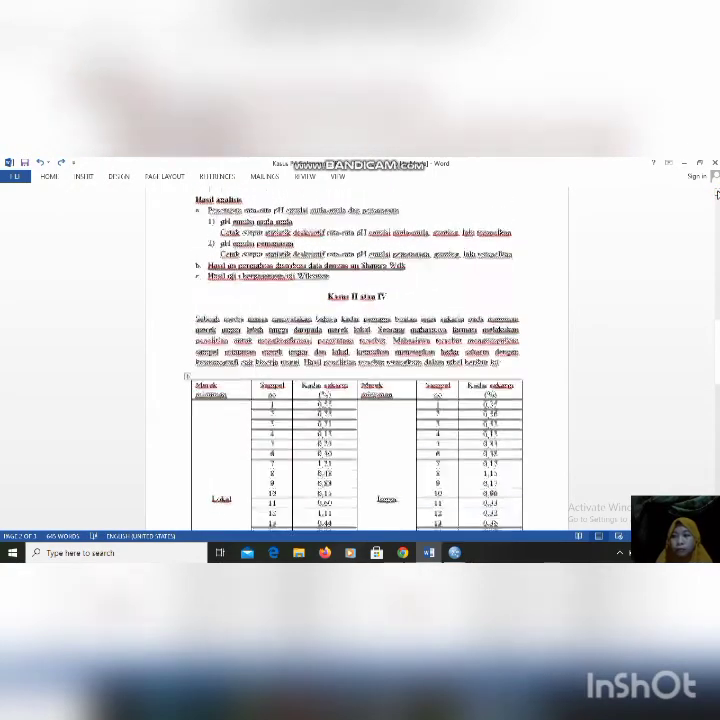
{"action": "scroll", "coordinate": [716, 193], "scroll_direction": "up", "scroll_amount": 5}
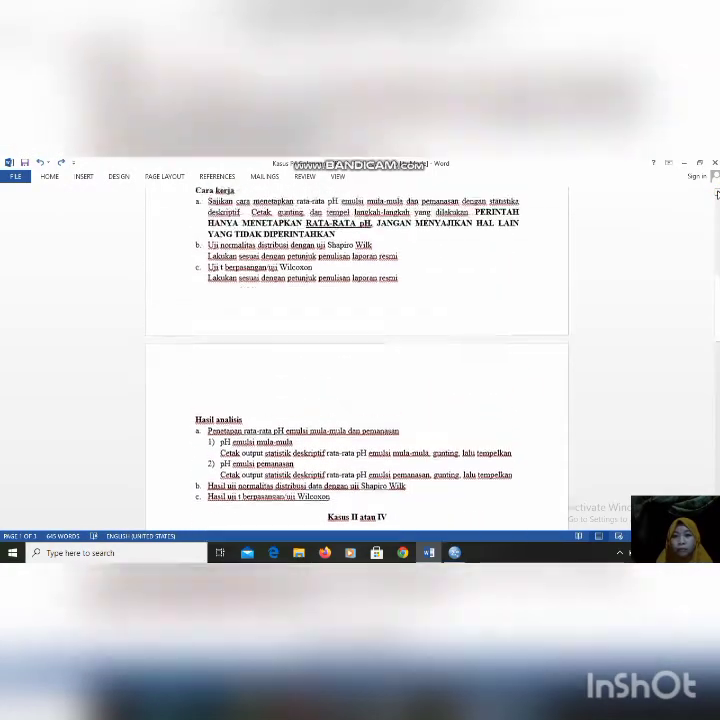
{"action": "scroll", "coordinate": [716, 195], "scroll_direction": "up", "scroll_amount": 6}
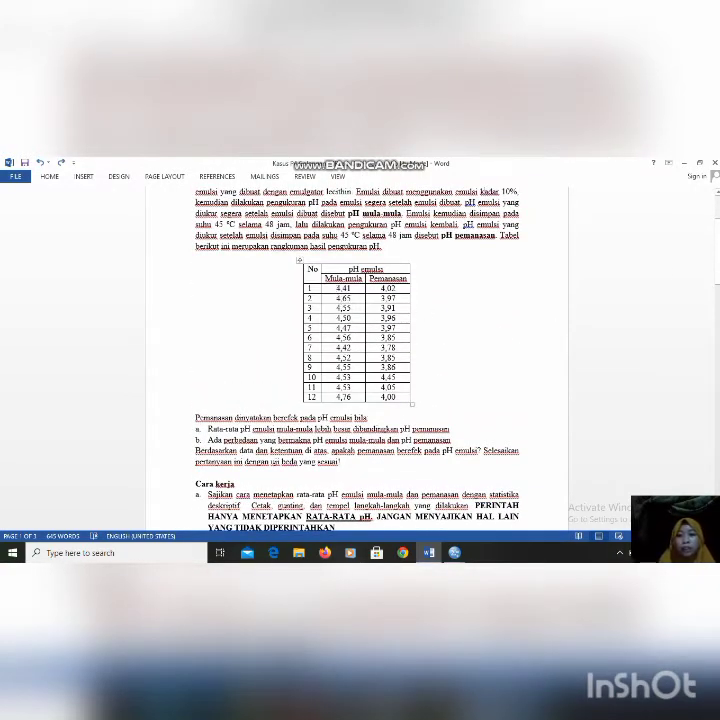
{"action": "left_click_drag", "start_coordinate": [343, 287], "coordinate": [350, 386]}
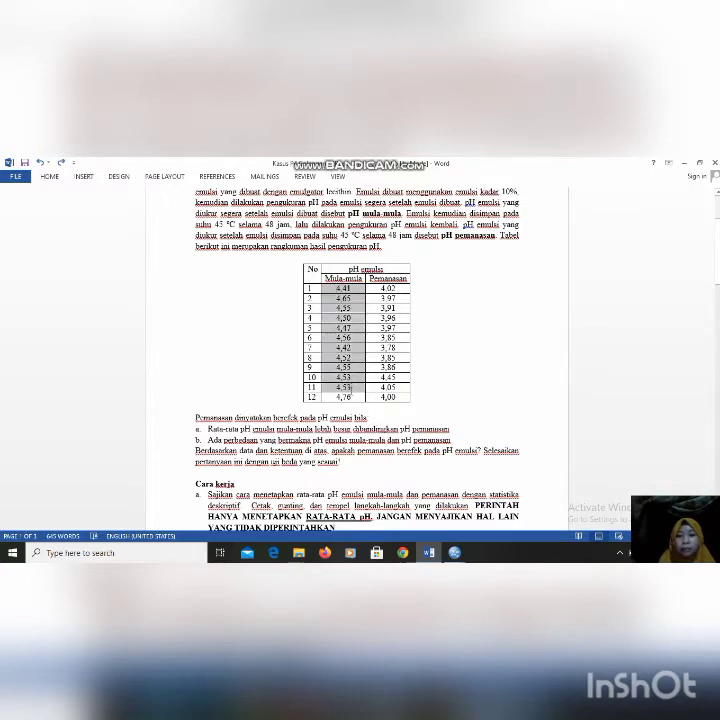
{"action": "right_click", "coordinate": [350, 390]}
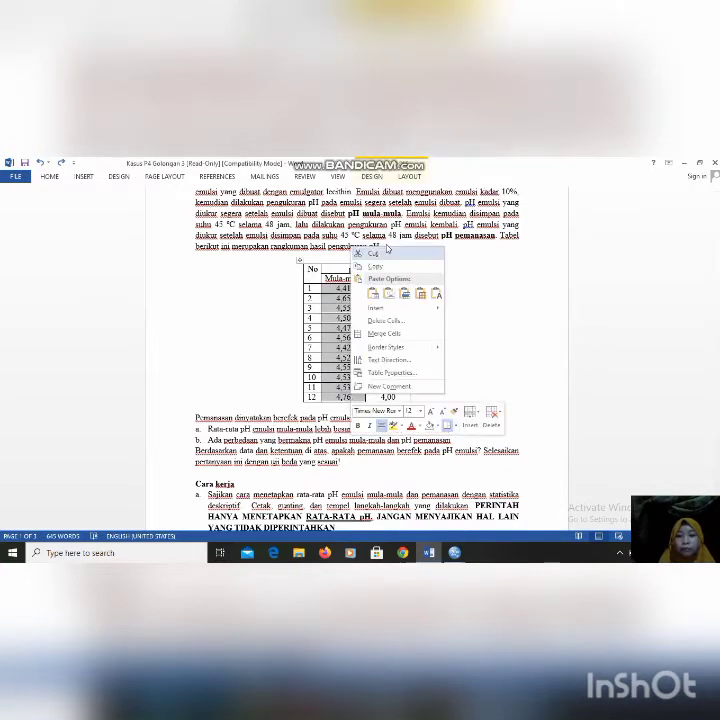
{"action": "left_click", "coordinate": [382, 268]}
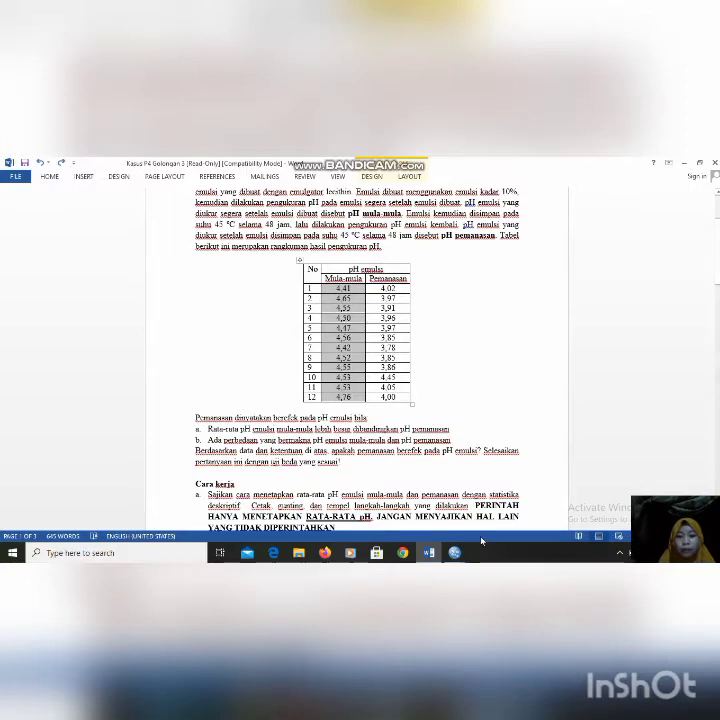
Step: Switch to the SPSS dataset and paste the copied Mula-mula values into the sebelum column from row 1
{"action": "mouse_move", "coordinate": [458, 555]}
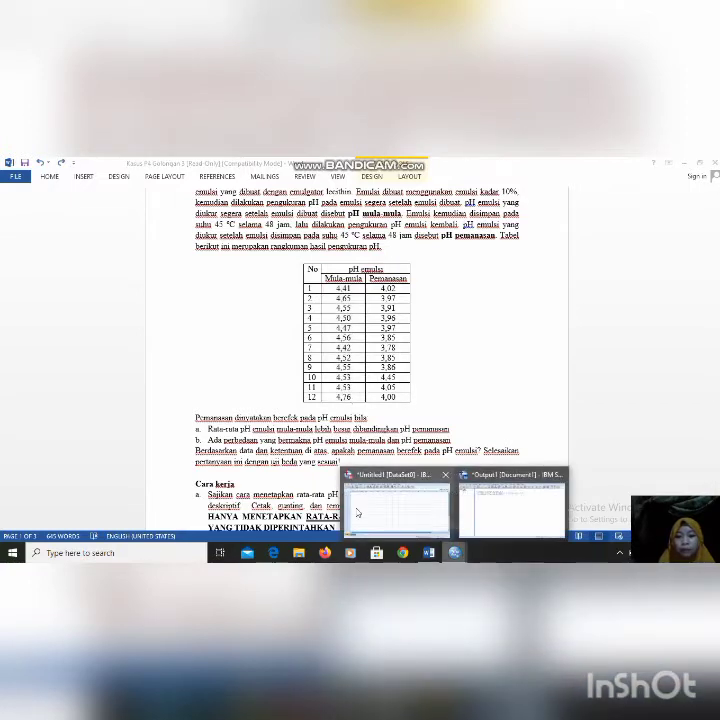
{"action": "left_click", "coordinate": [362, 510]}
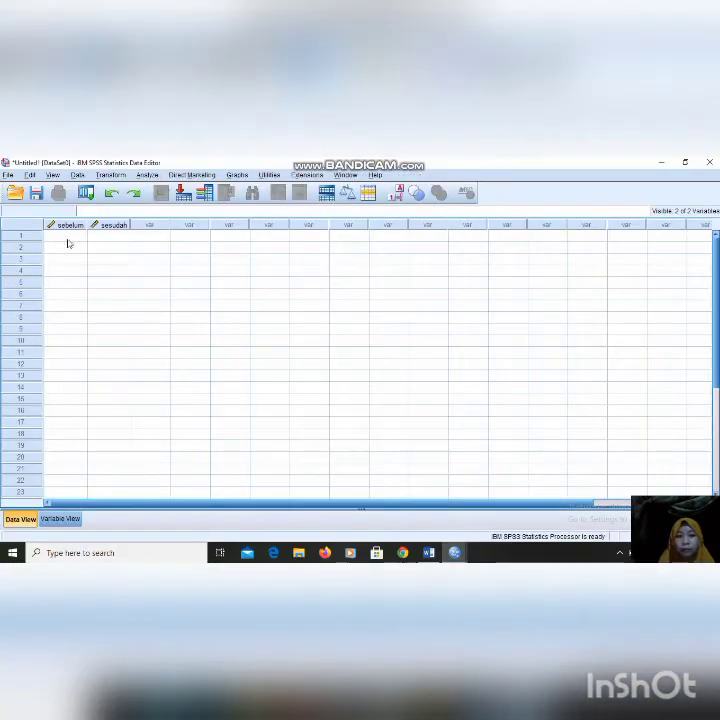
{"action": "right_click", "coordinate": [68, 238]}
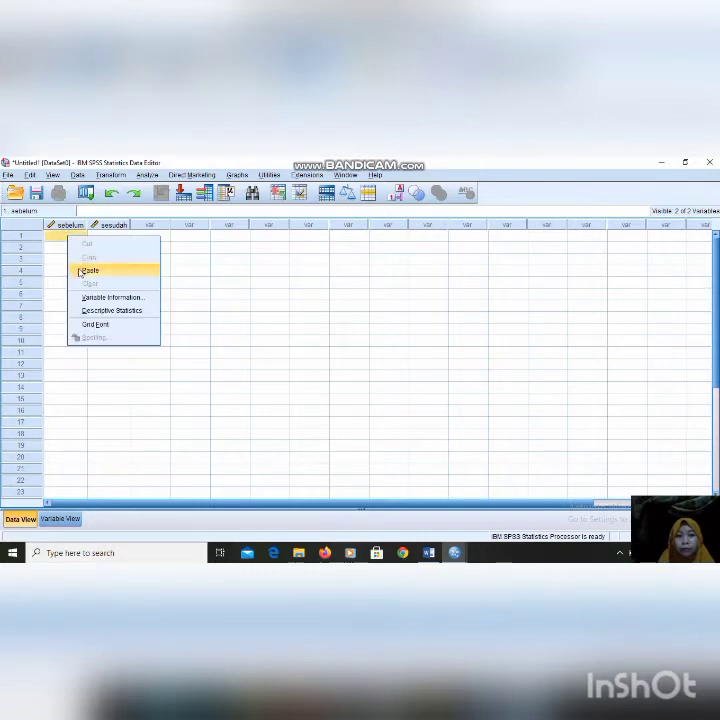
{"action": "left_click", "coordinate": [89, 270]}
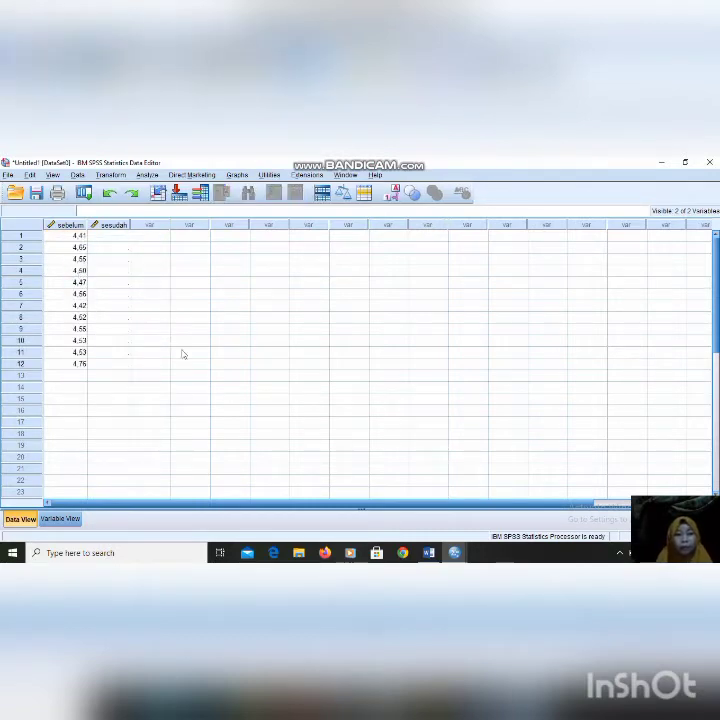
Step: Switch to the Word document and copy the twelve Pemanasan values from the pH emulsi table
{"action": "mouse_move", "coordinate": [430, 552]}
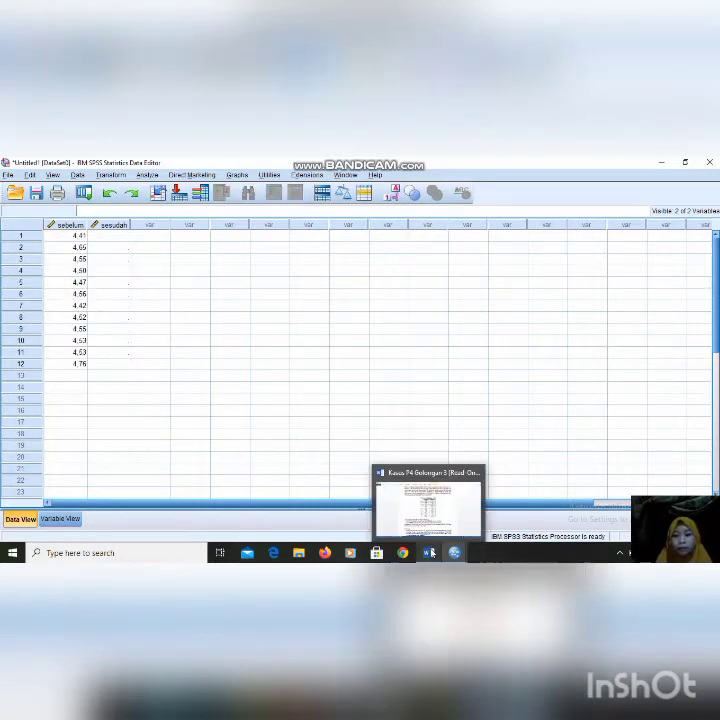
{"action": "left_click", "coordinate": [428, 505]}
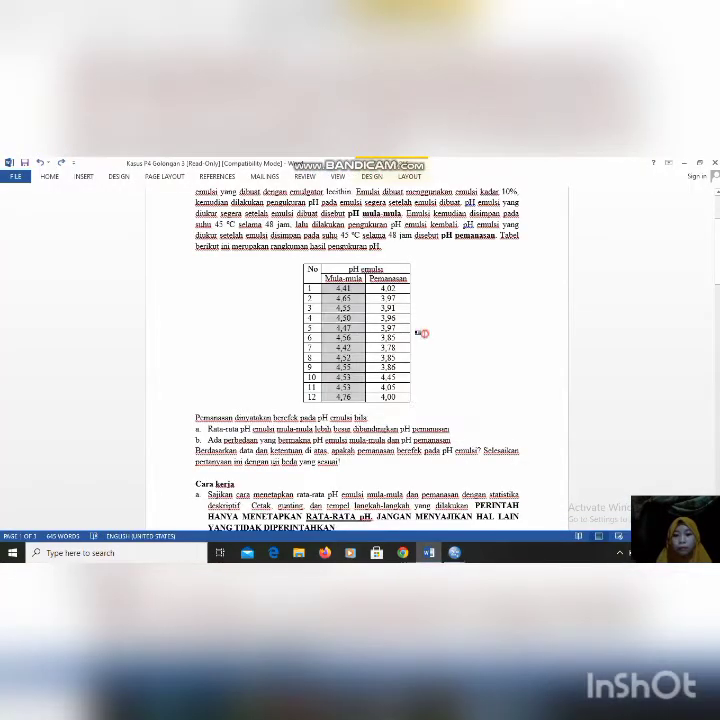
{"action": "left_click", "coordinate": [386, 298]}
{"action": "left_click_drag", "start_coordinate": [381, 289], "coordinate": [393, 400]}
{"action": "right_click", "coordinate": [393, 400]}
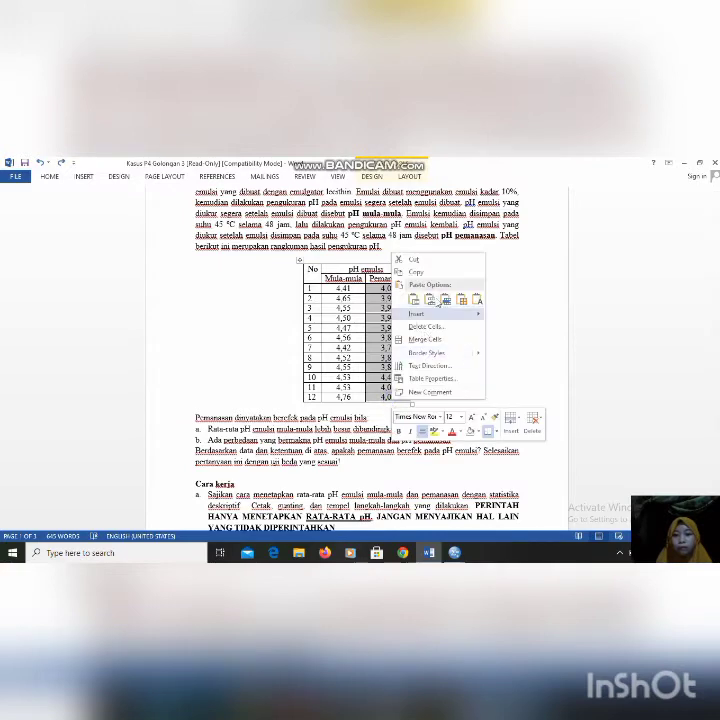
{"action": "left_click", "coordinate": [436, 273]}
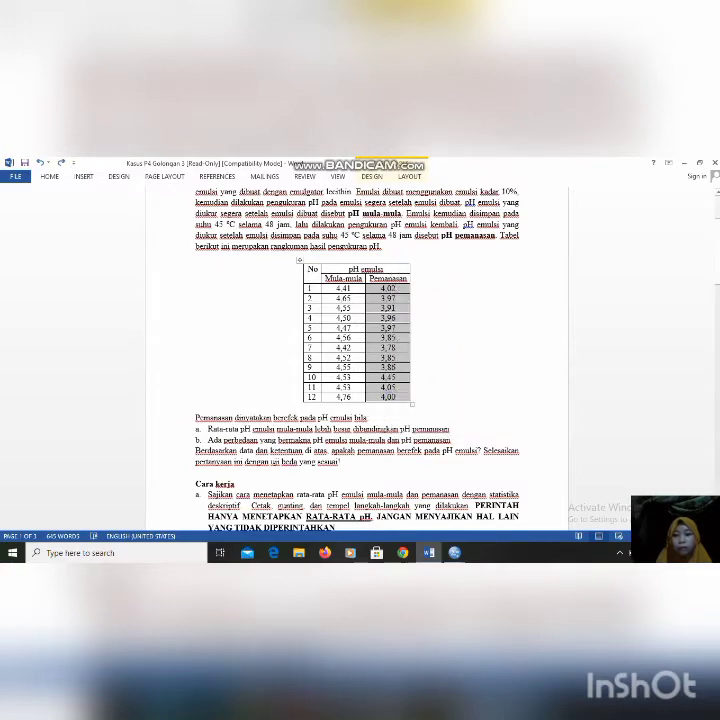
Step: Return to the SPSS dataset and paste the copied Pemanasan values into the sesudah column from row 1
{"action": "left_click", "coordinate": [455, 552]}
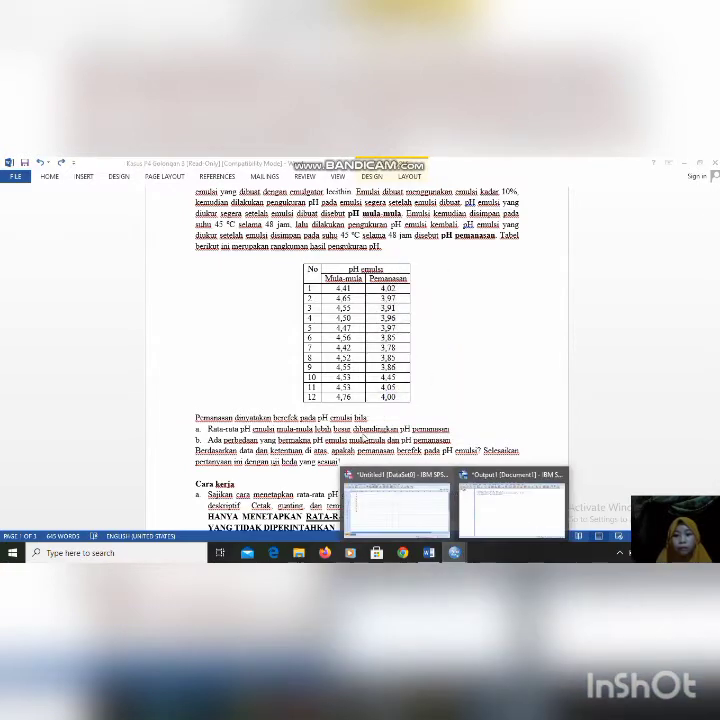
{"action": "left_click", "coordinate": [375, 521]}
{"action": "key", "text": "Escape"}
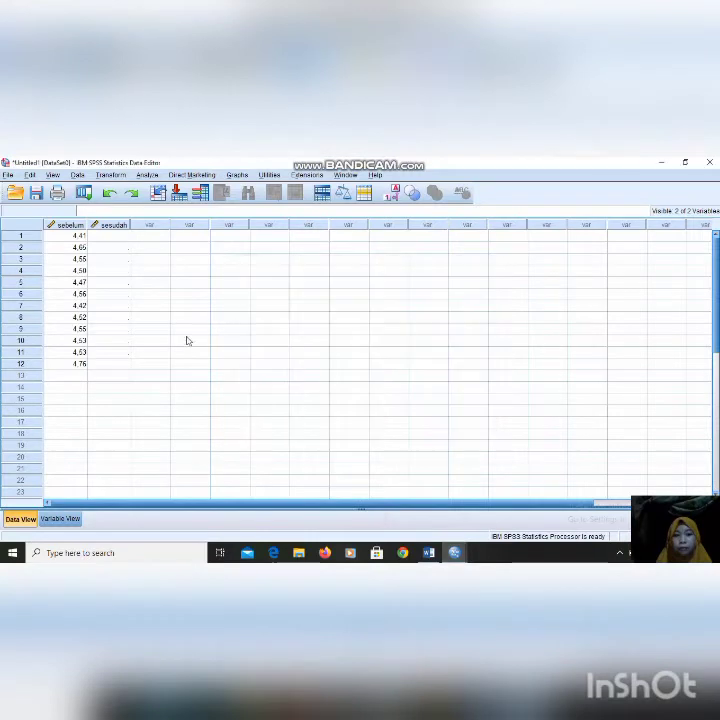
{"action": "right_click", "coordinate": [121, 238]}
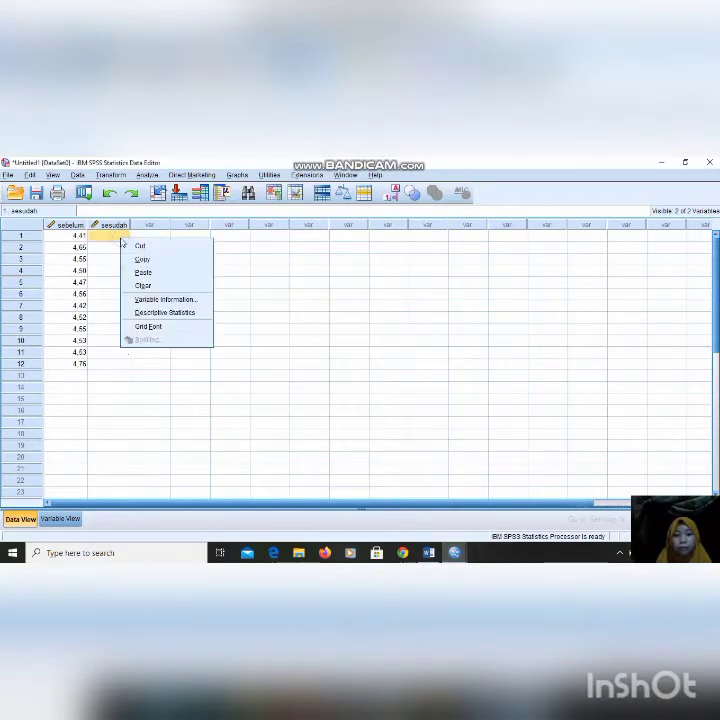
{"action": "left_click", "coordinate": [143, 273]}
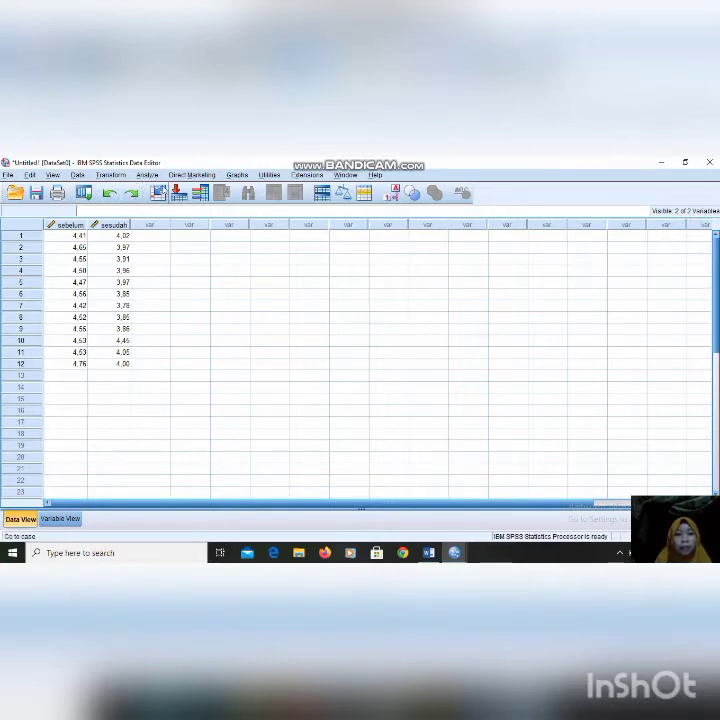
Step: Start a Frequencies analysis and add both ph emulsi mula mula and ph emulsi pemanasan as its variables
{"action": "left_click", "coordinate": [148, 175]}
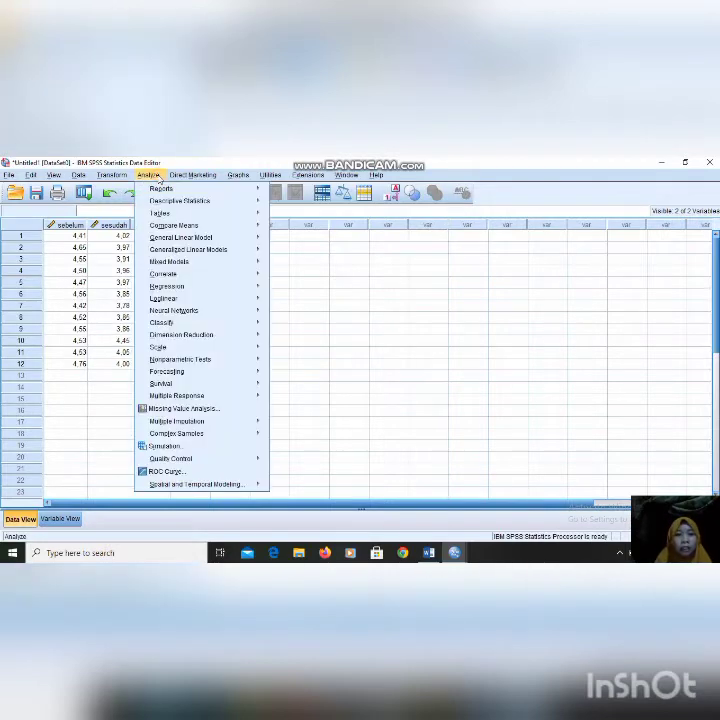
{"action": "mouse_move", "coordinate": [173, 204]}
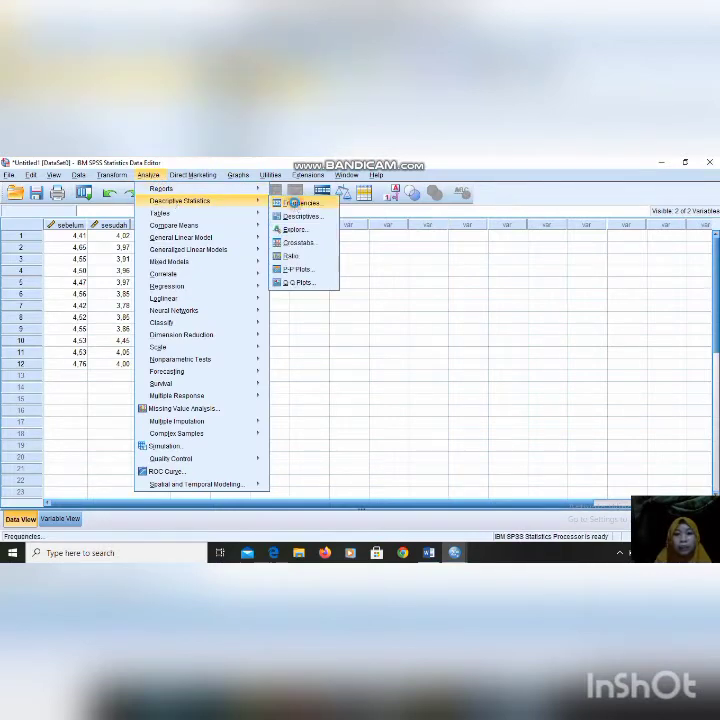
{"action": "left_click", "coordinate": [293, 203]}
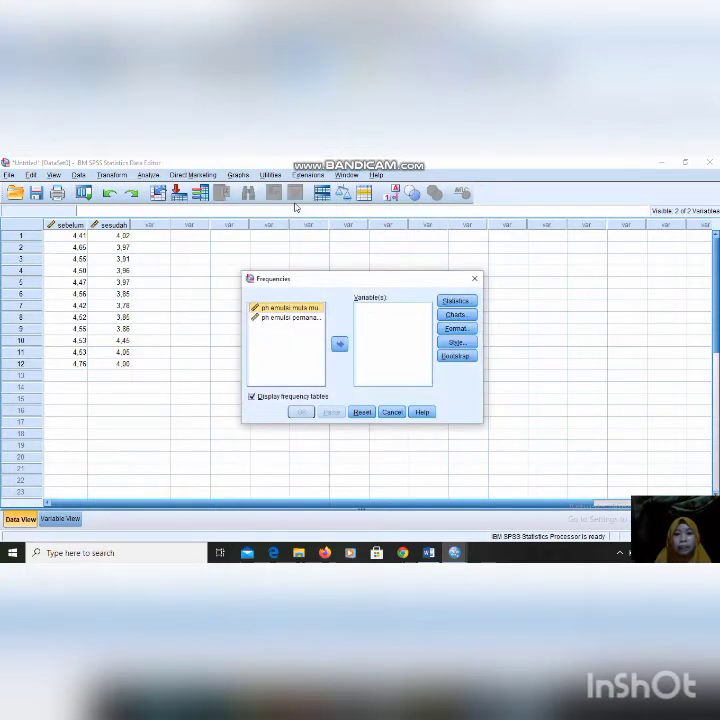
{"action": "left_click", "coordinate": [341, 344]}
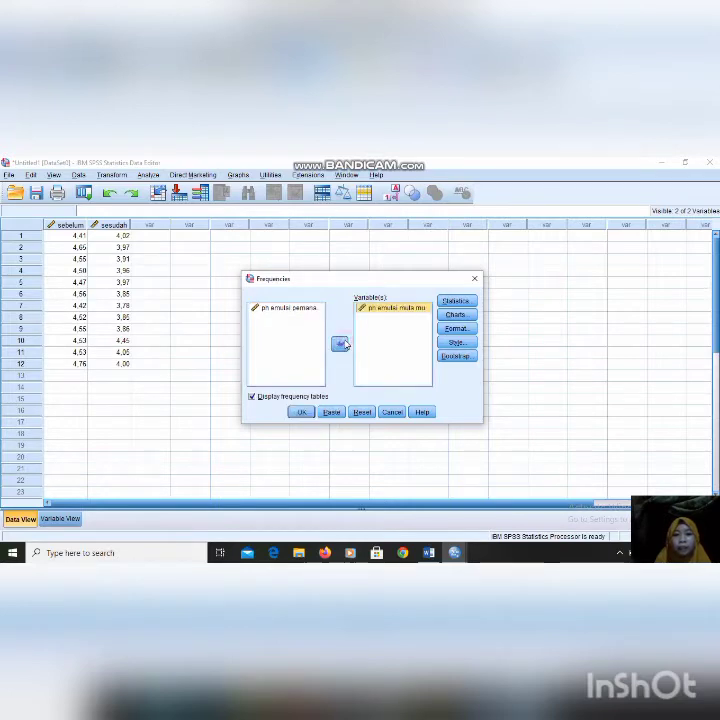
{"action": "left_click", "coordinate": [290, 308]}
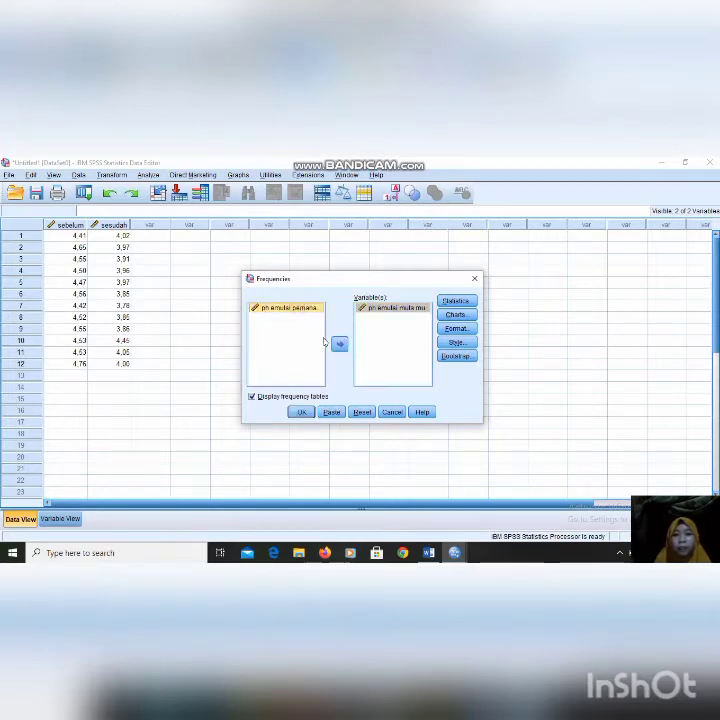
{"action": "left_click", "coordinate": [339, 345]}
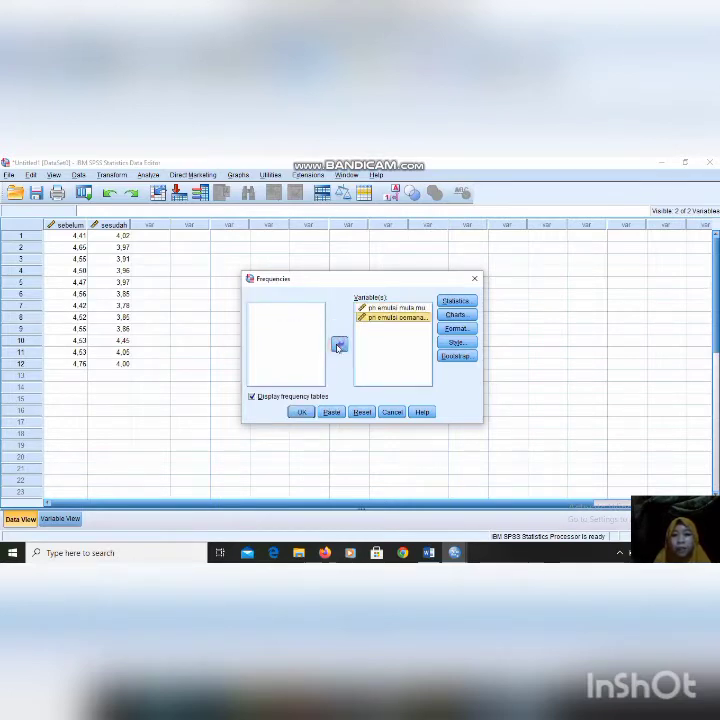
Step: Include the Mean in the Frequencies statistics and run the analysis
{"action": "left_click", "coordinate": [455, 301]}
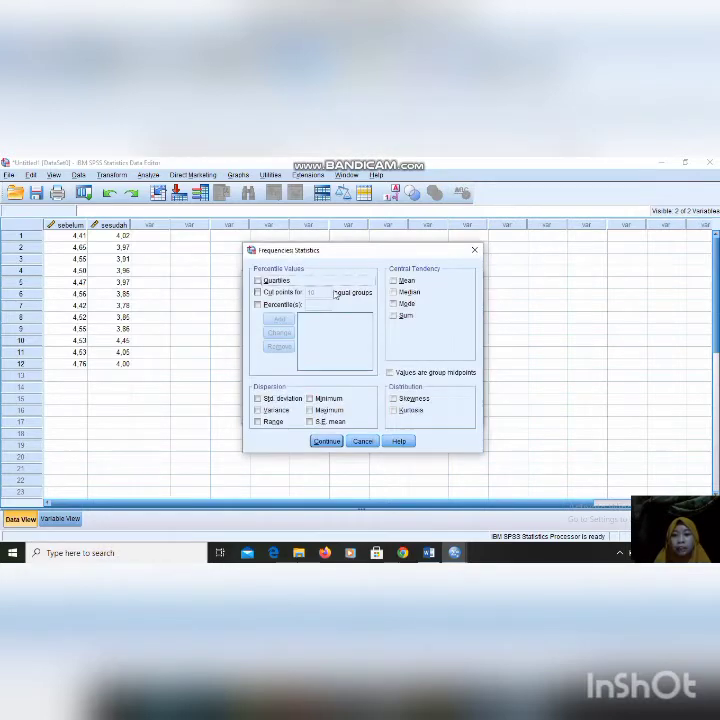
{"action": "left_click", "coordinate": [393, 281]}
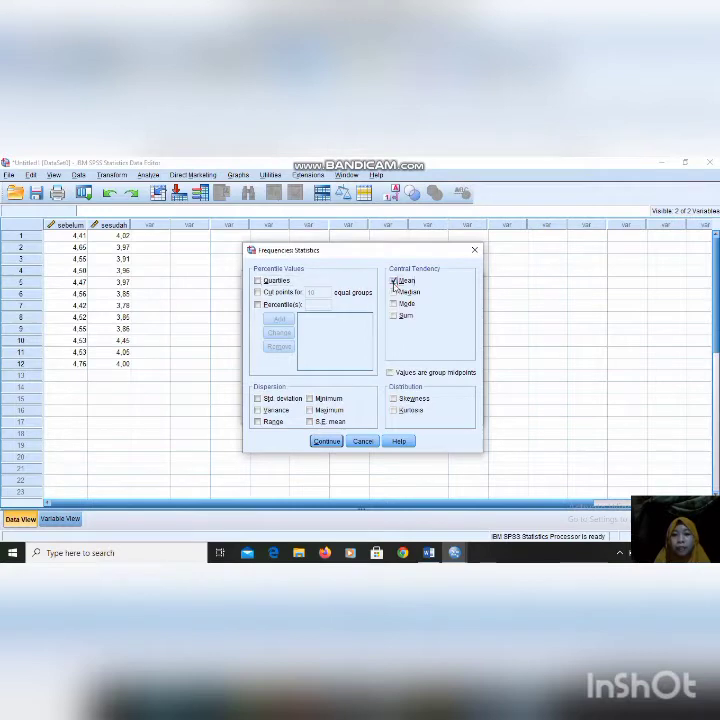
{"action": "left_click", "coordinate": [325, 442]}
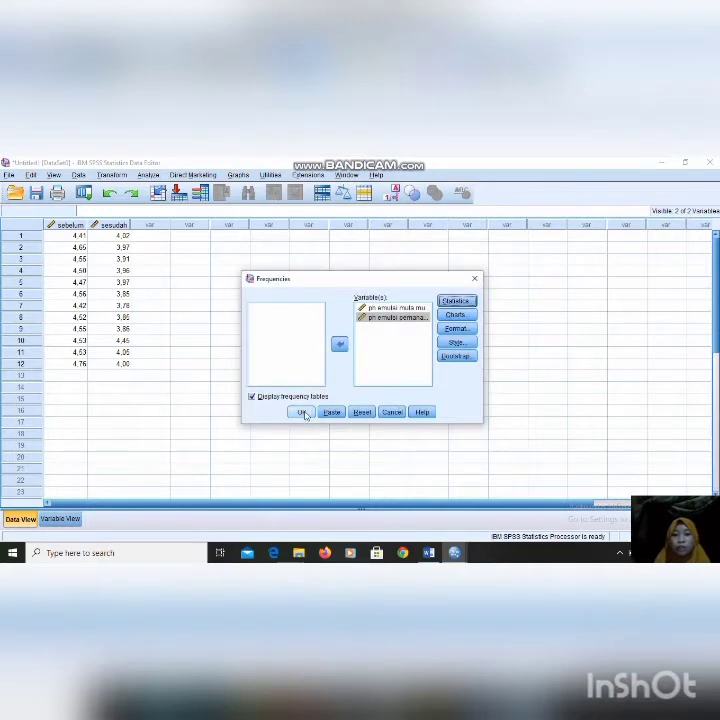
{"action": "left_click", "coordinate": [303, 413]}
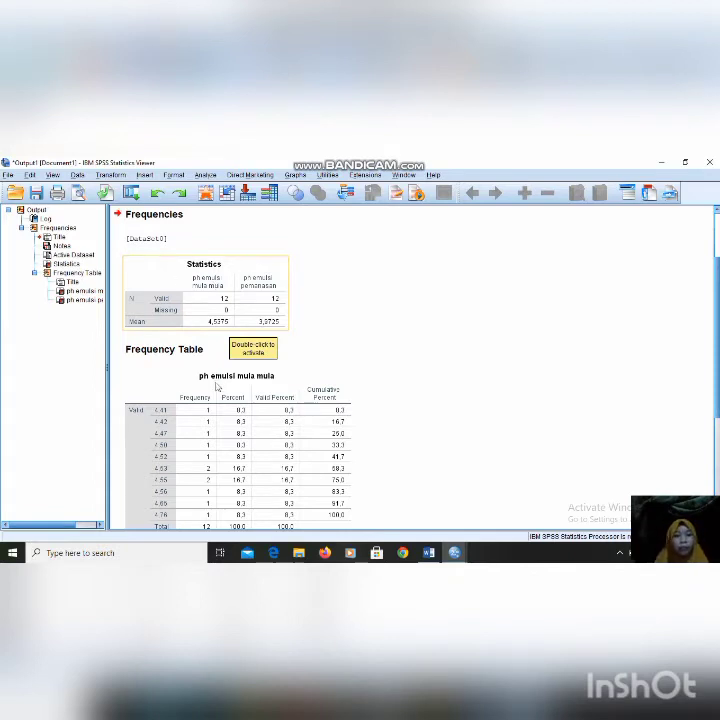
Step: Review the Statistics table in the Frequencies output and return to the SPSS dataset
{"action": "left_click", "coordinate": [232, 348]}
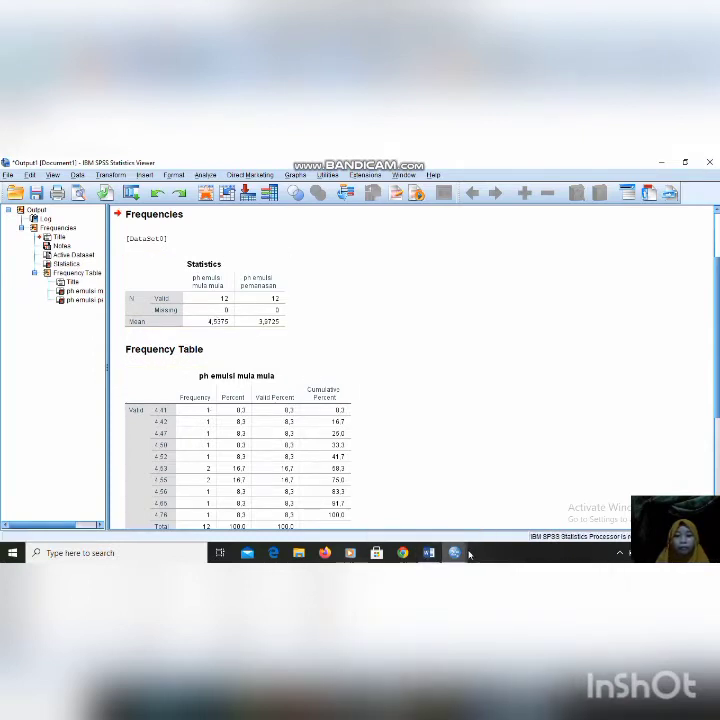
{"action": "mouse_move", "coordinate": [456, 553]}
{"action": "left_click", "coordinate": [405, 503]}
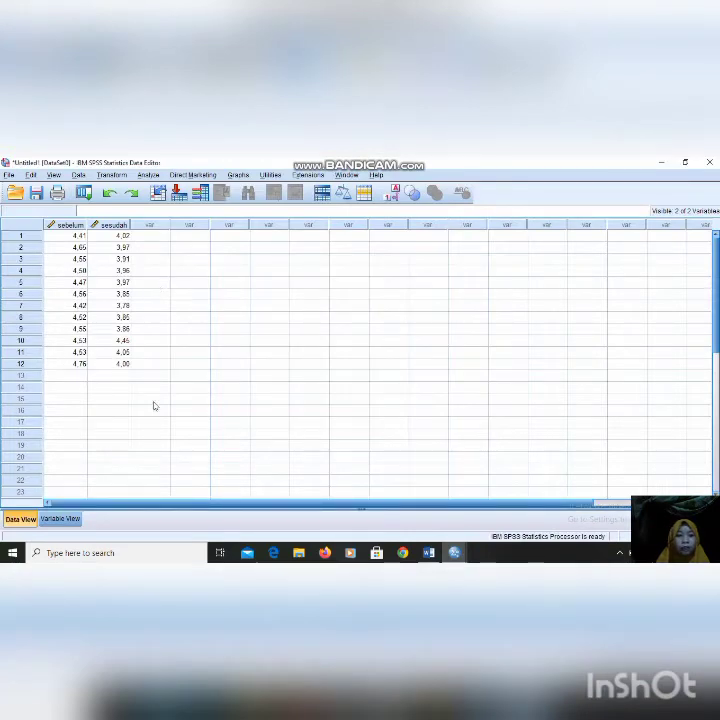
Step: Start an Explore analysis with ph emulsi mula mula and ph emulsi pemanasan in the Dependent List
{"action": "left_click", "coordinate": [62, 519]}
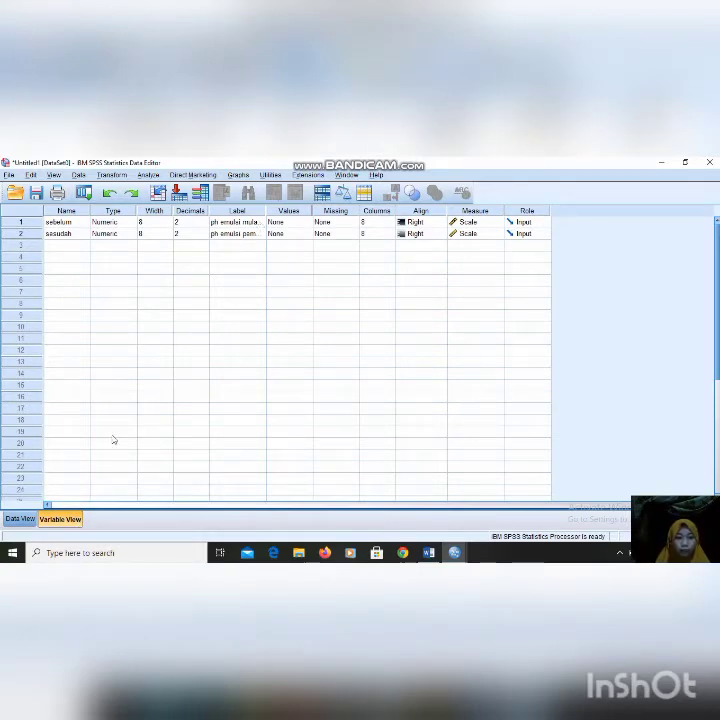
{"action": "left_click", "coordinate": [18, 519]}
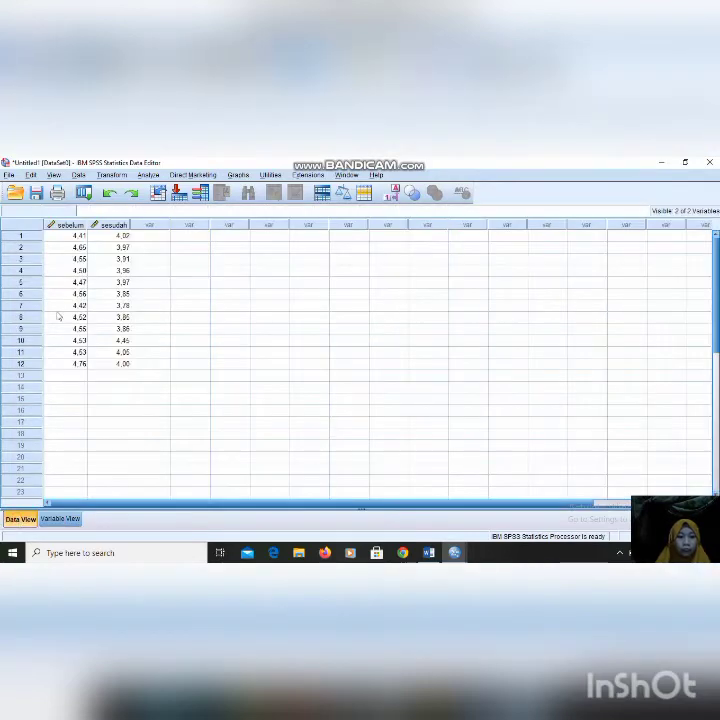
{"action": "left_click", "coordinate": [147, 176]}
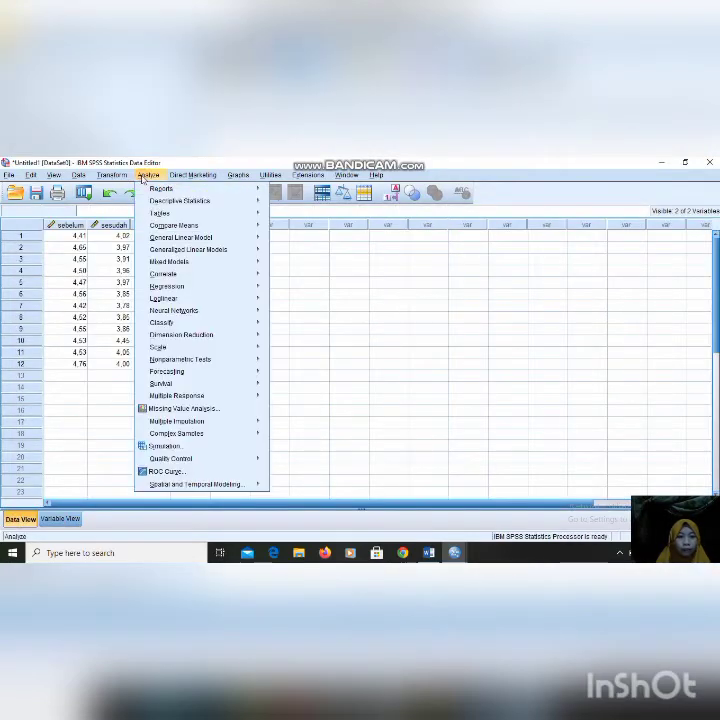
{"action": "mouse_move", "coordinate": [171, 216]}
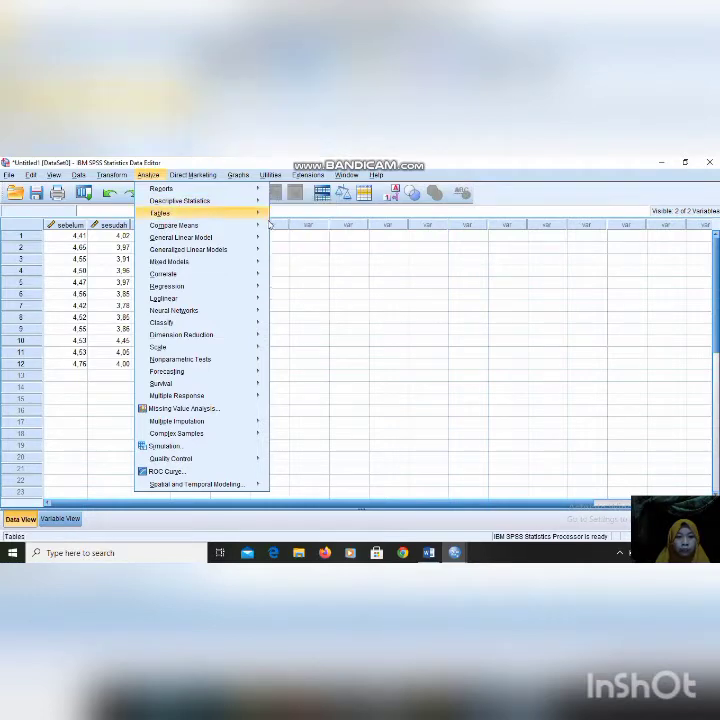
{"action": "mouse_move", "coordinate": [268, 210]}
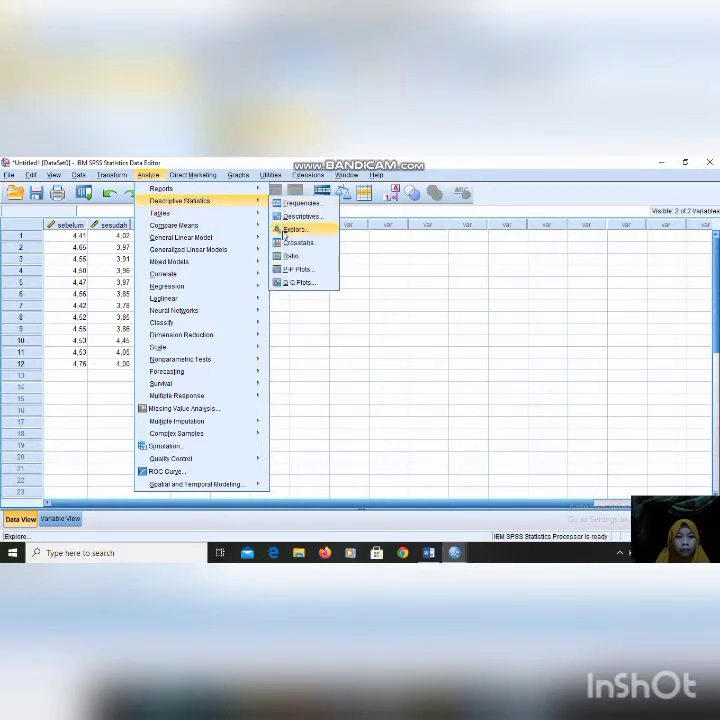
{"action": "left_click", "coordinate": [284, 227]}
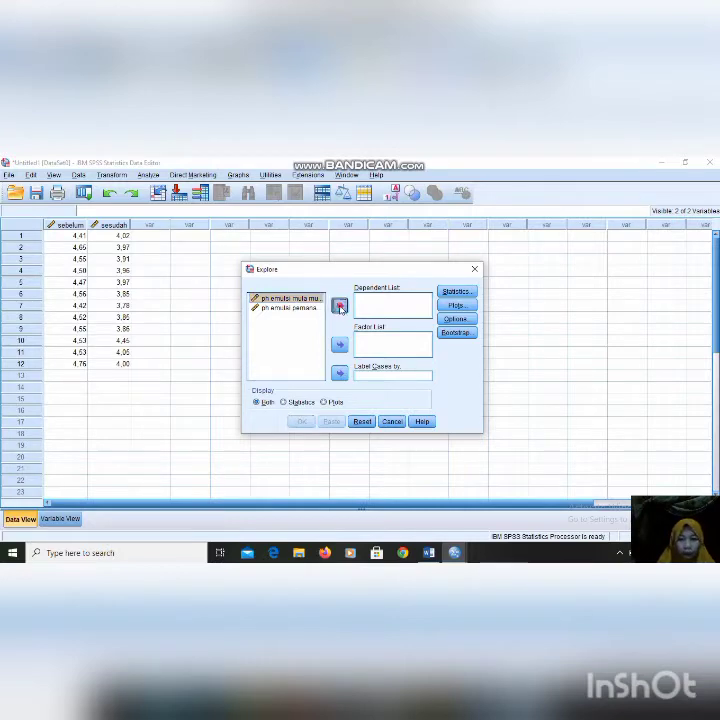
{"action": "left_click", "coordinate": [340, 306]}
{"action": "left_click", "coordinate": [300, 299]}
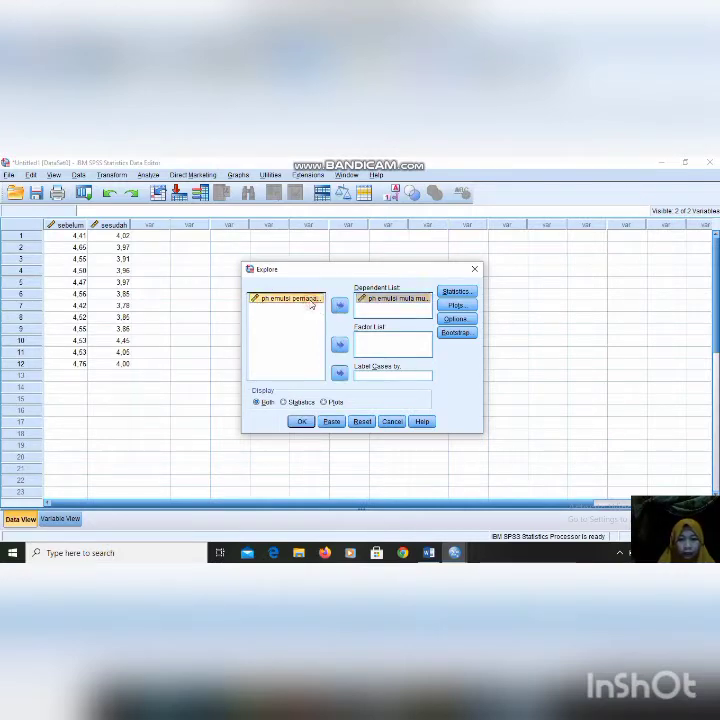
{"action": "left_click", "coordinate": [340, 307]}
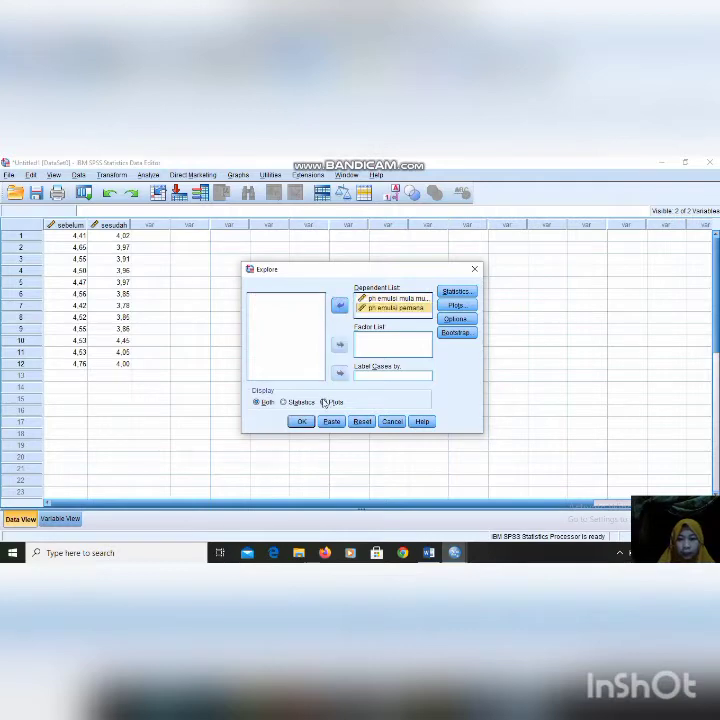
Step: Limit the Explore display to plots, without stem-and-leaf or boxplots but including normality plots with tests, and run the analysis
{"action": "left_click", "coordinate": [324, 402]}
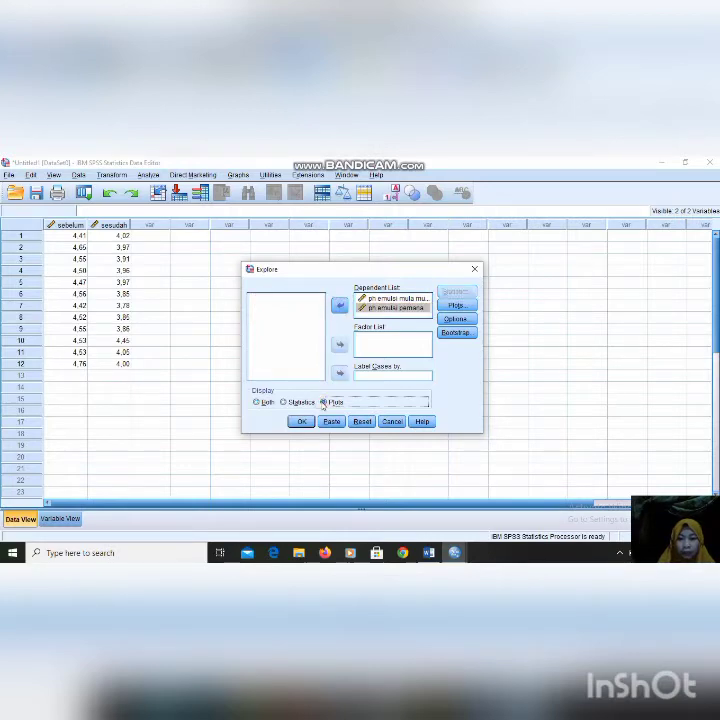
{"action": "left_click", "coordinate": [457, 305]}
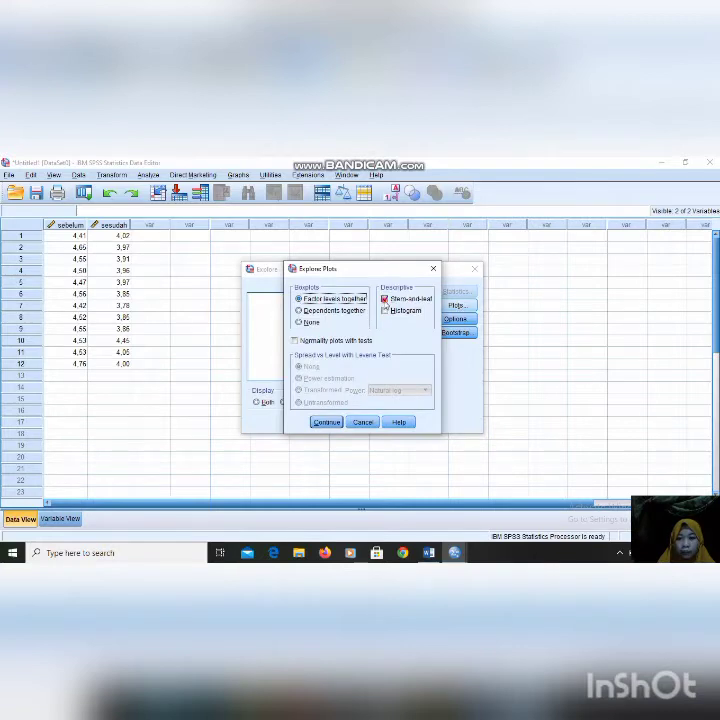
{"action": "left_click", "coordinate": [384, 299]}
{"action": "left_click", "coordinate": [299, 322]}
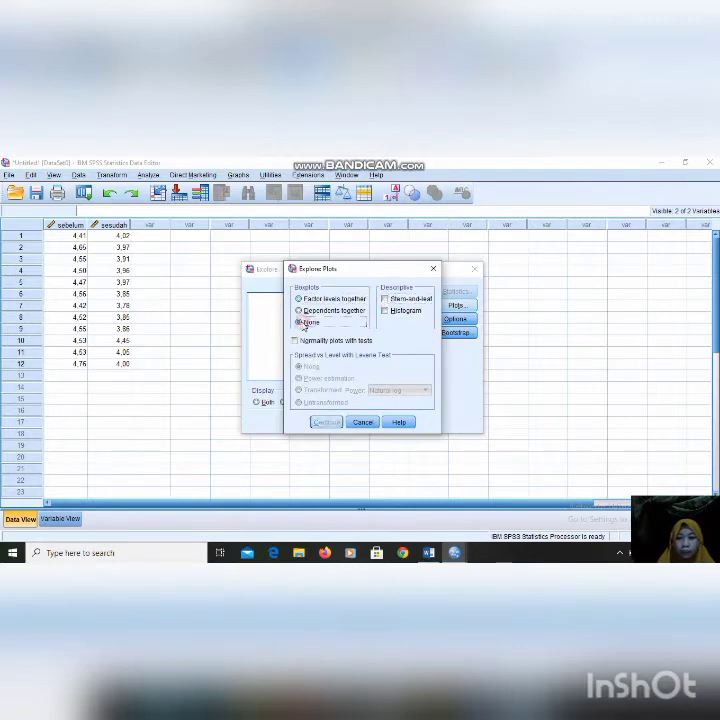
{"action": "left_click", "coordinate": [295, 341]}
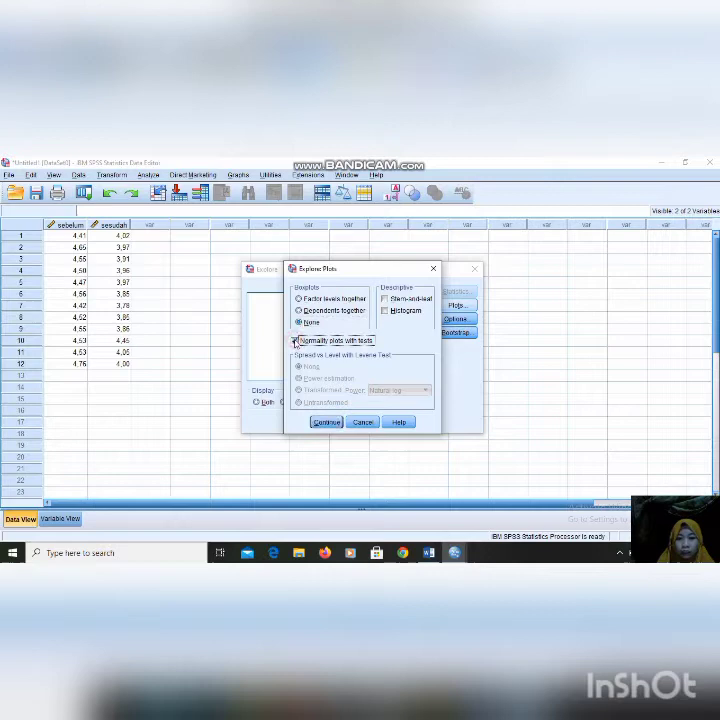
{"action": "left_click", "coordinate": [327, 423]}
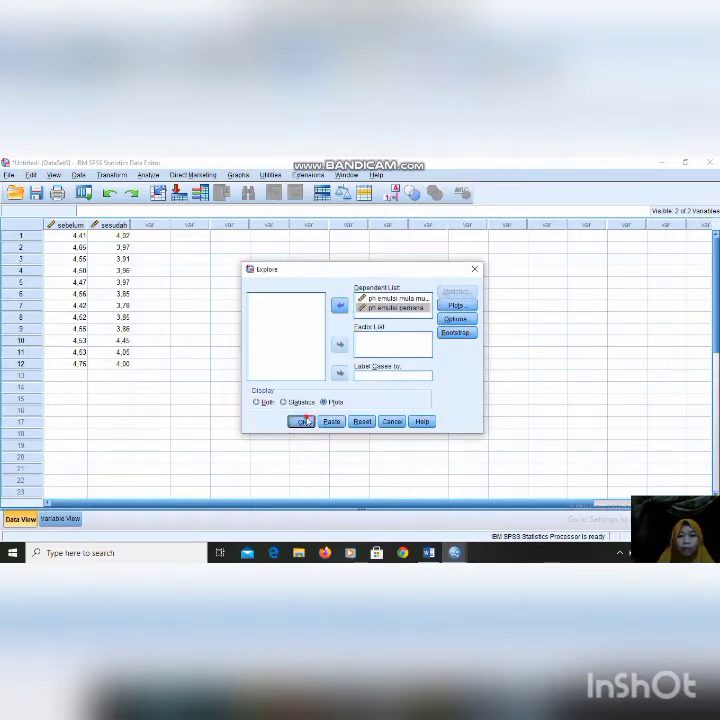
{"action": "left_click", "coordinate": [303, 421]}
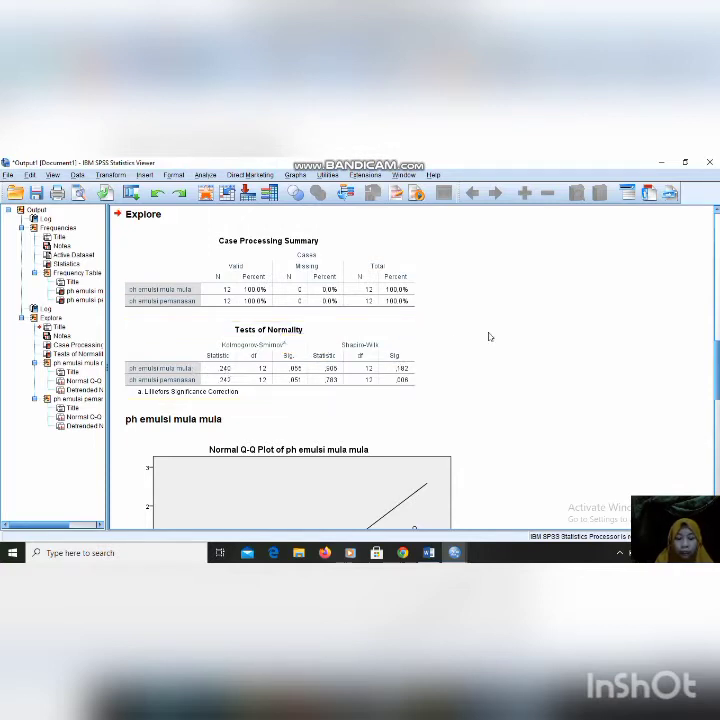
Step: Examine the Shapiro-Wilk significance values for both emulsion variables in the Tests of Normality table
{"action": "left_click", "coordinate": [384, 345]}
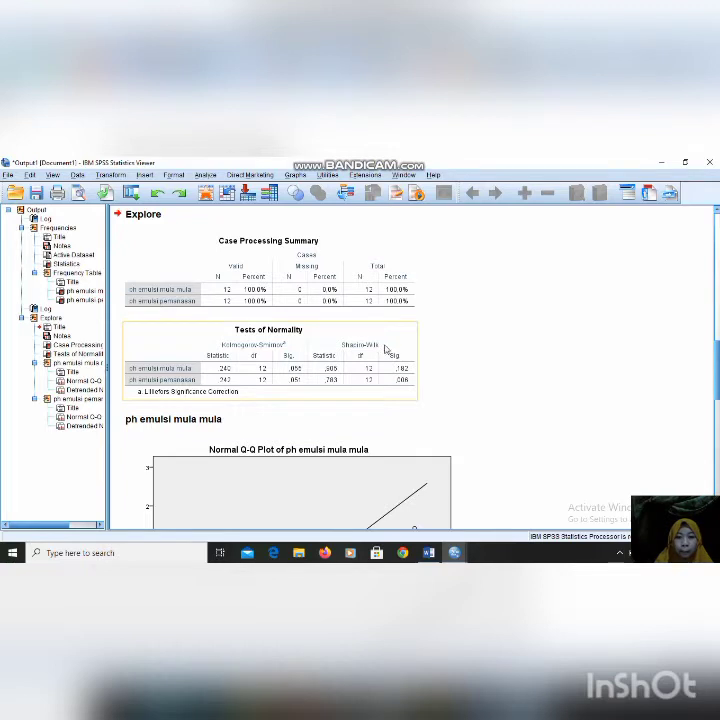
{"action": "left_click", "coordinate": [419, 388]}
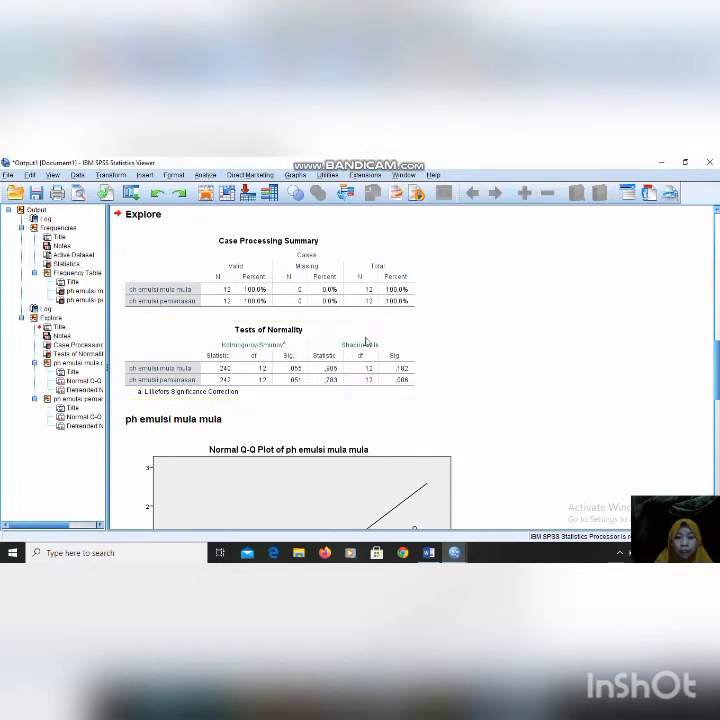
{"action": "left_click", "coordinate": [350, 344]}
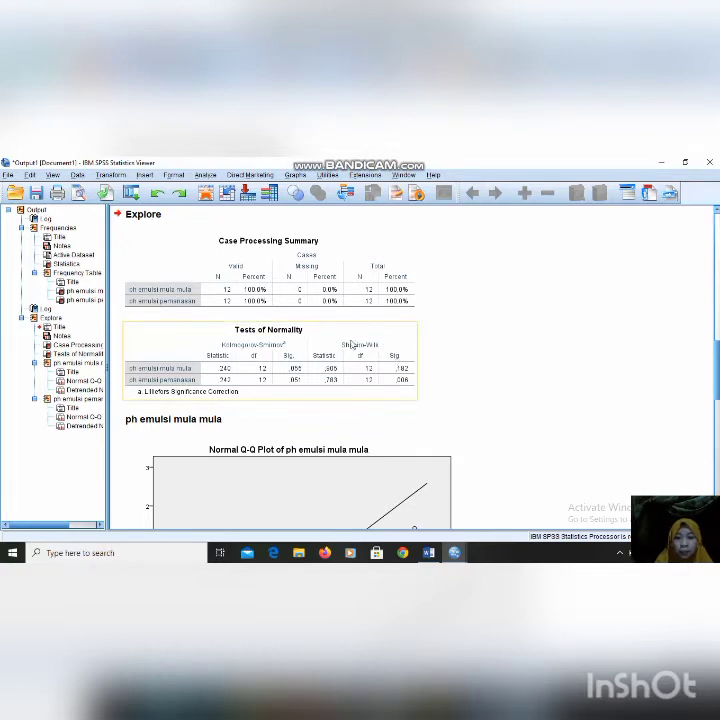
{"action": "left_click", "coordinate": [419, 389]}
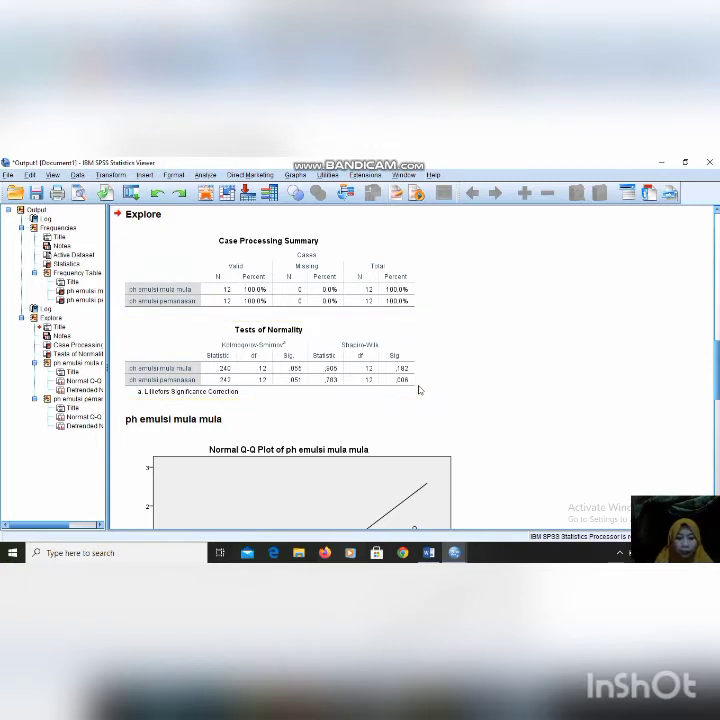
{"action": "left_click", "coordinate": [414, 386]}
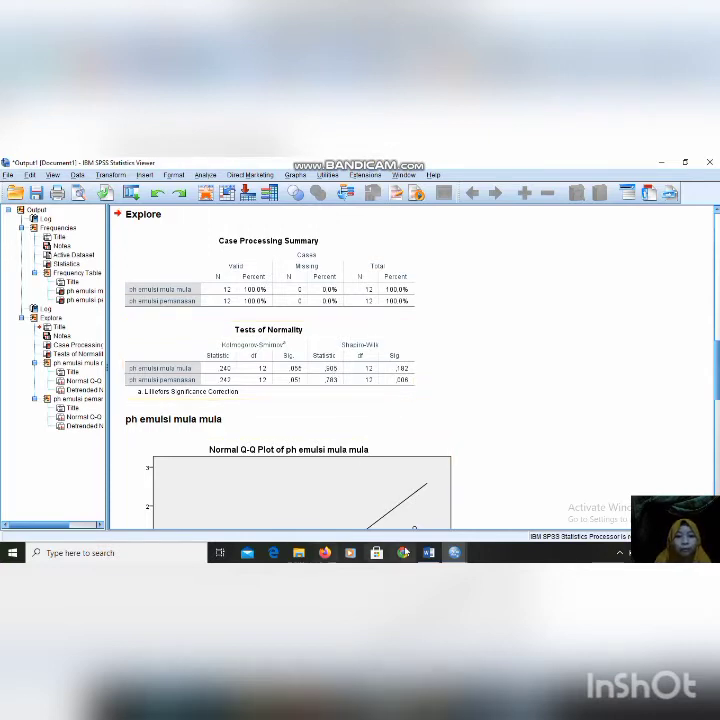
Step: Consult the pH emulsion case in Word and return to the variable definitions of the SPSS dataset
{"action": "left_click", "coordinate": [426, 553]}
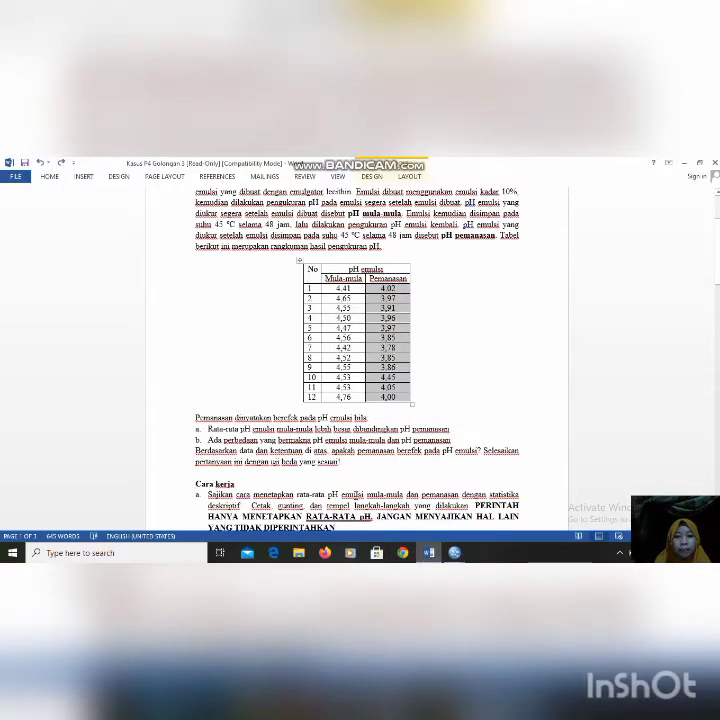
{"action": "mouse_move", "coordinate": [454, 553]}
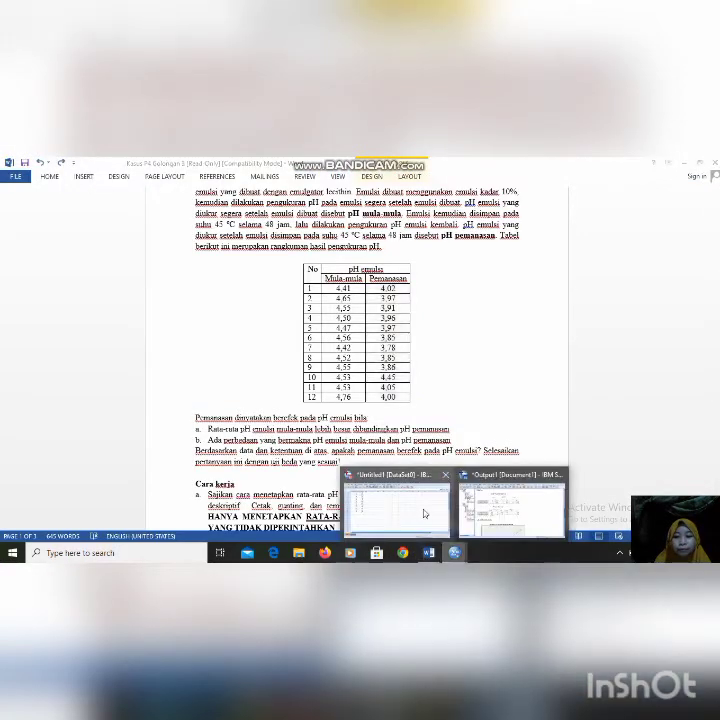
{"action": "left_click", "coordinate": [422, 512]}
{"action": "left_click", "coordinate": [309, 328]}
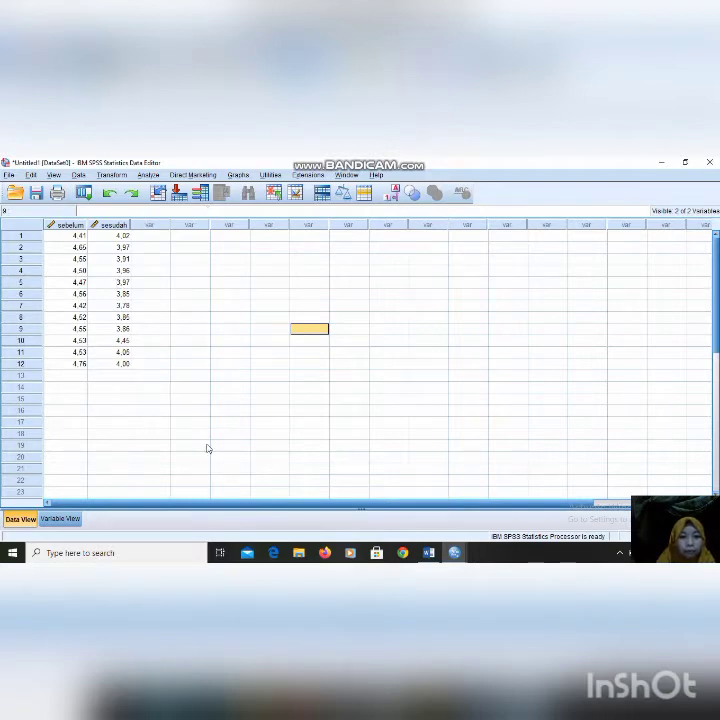
{"action": "left_click", "coordinate": [76, 519]}
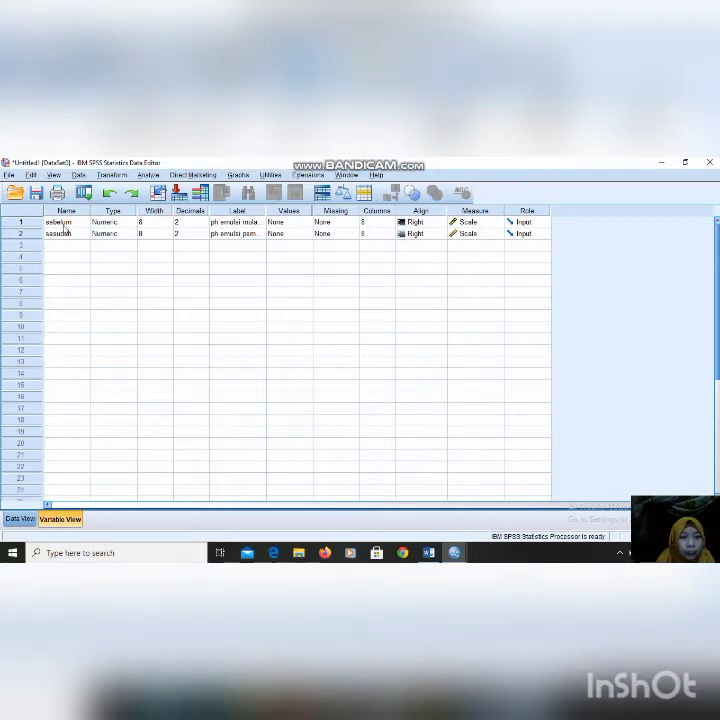
Step: Try to rename the sebelum variable as jenis, dismissing the dialogs that interrupt the entry
{"action": "double_click", "coordinate": [66, 222]}
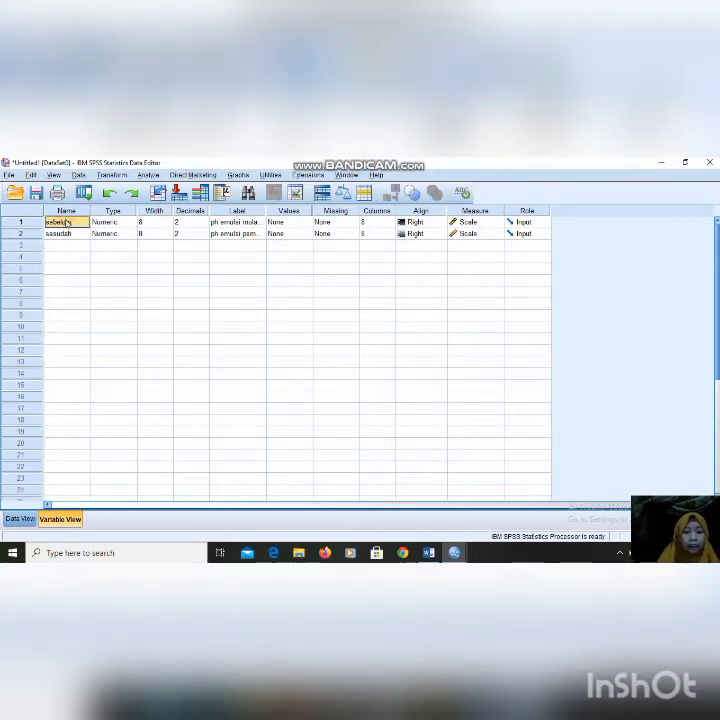
{"action": "key", "text": "BackSpace"}
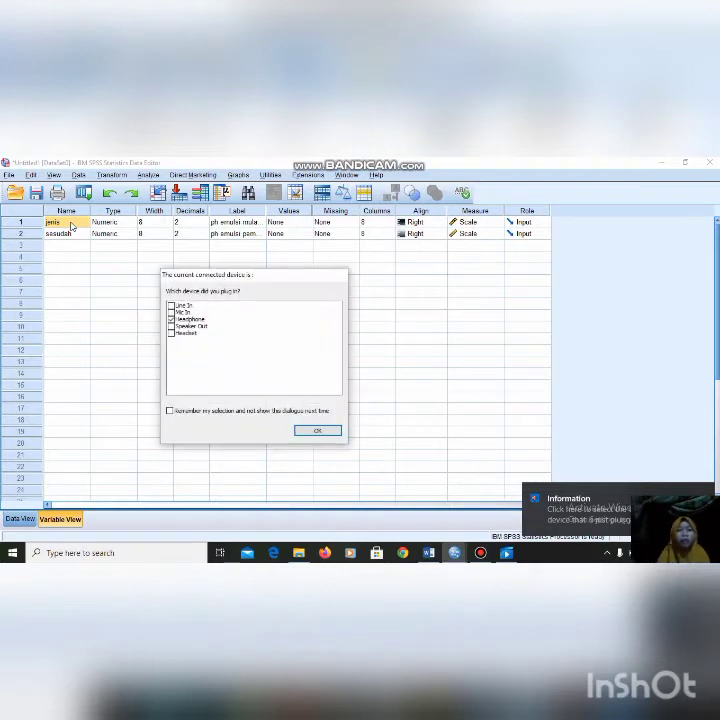
{"action": "key", "text": "Return"}
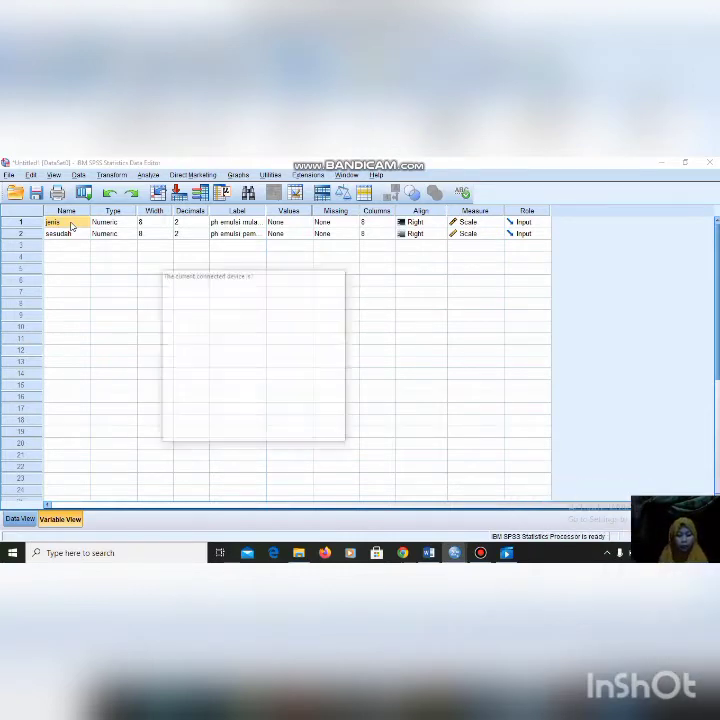
{"action": "left_click", "coordinate": [70, 225]}
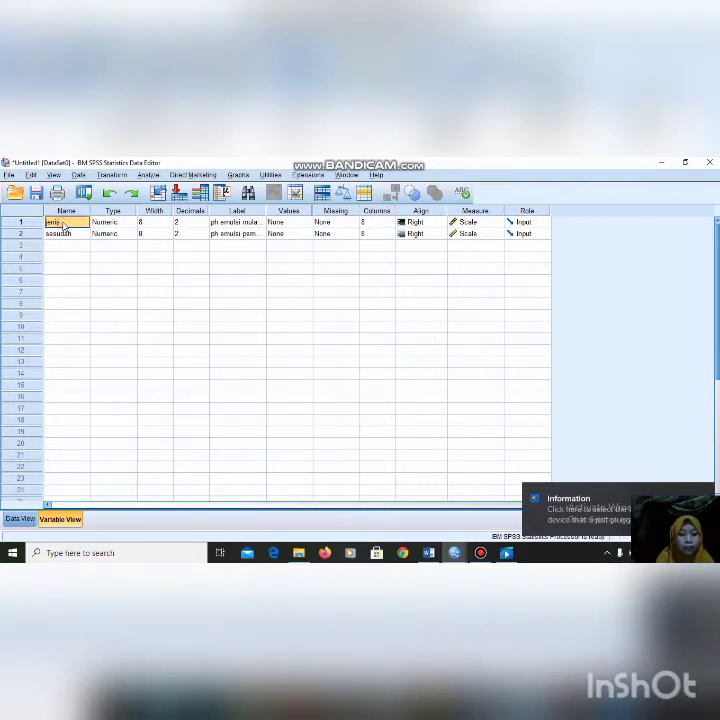
{"action": "type", "text": "j"}
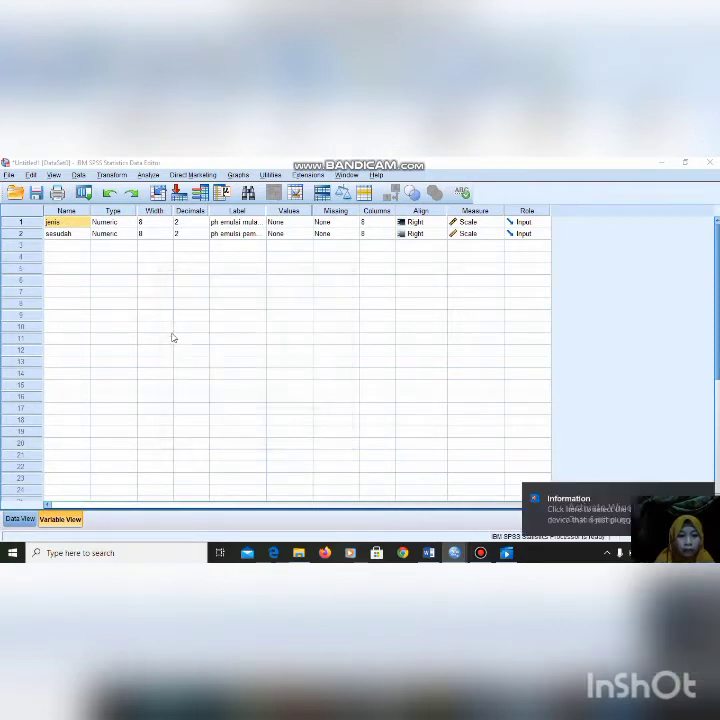
{"action": "left_click", "coordinate": [65, 222]}
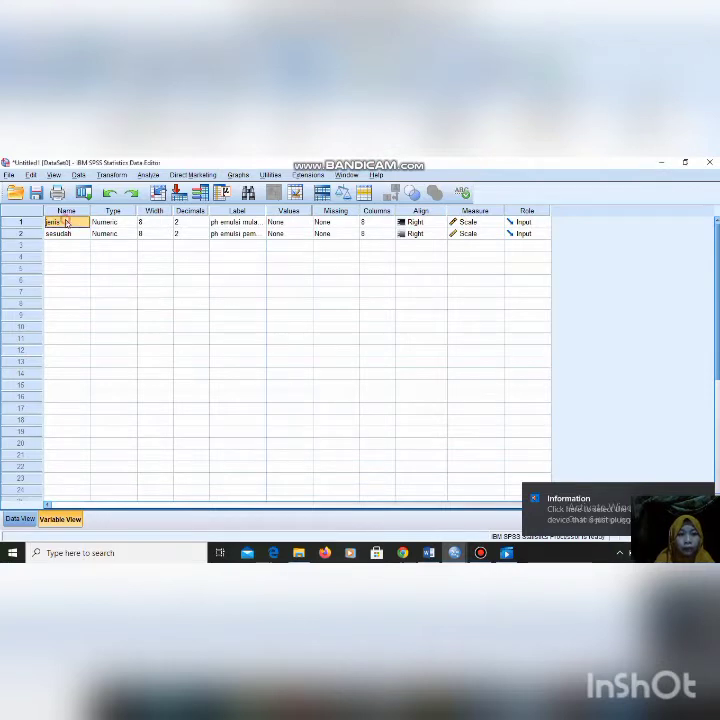
{"action": "key", "text": "BackSpace"}
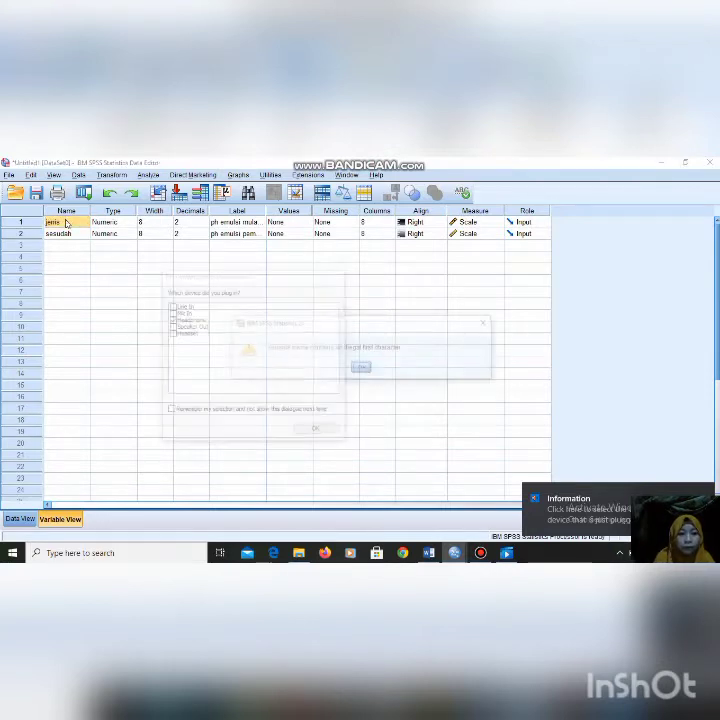
{"action": "left_click", "coordinate": [362, 368]}
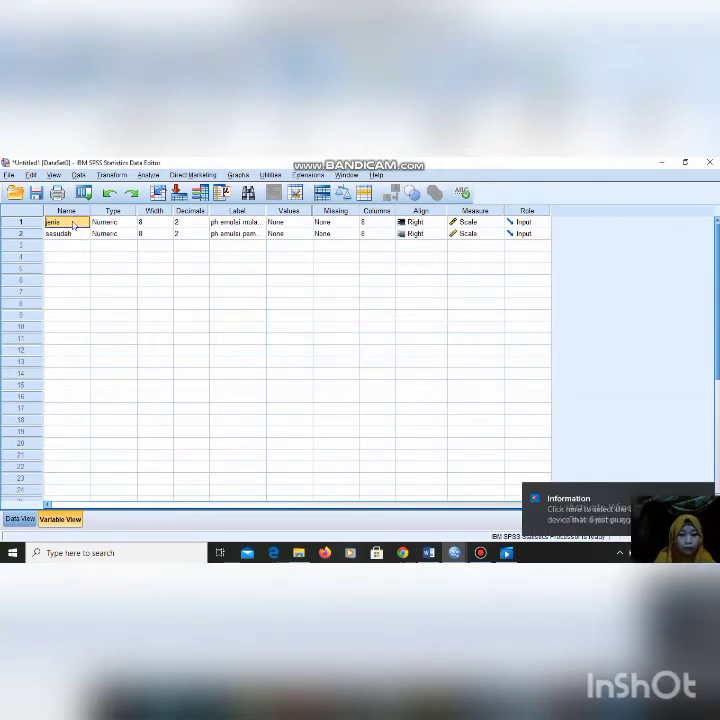
Step: Rename the first variable as jenis_emulsi and dismiss the connected audio device dialog
{"action": "key", "text": "BackSpace"}
{"action": "type", "text": "e"}
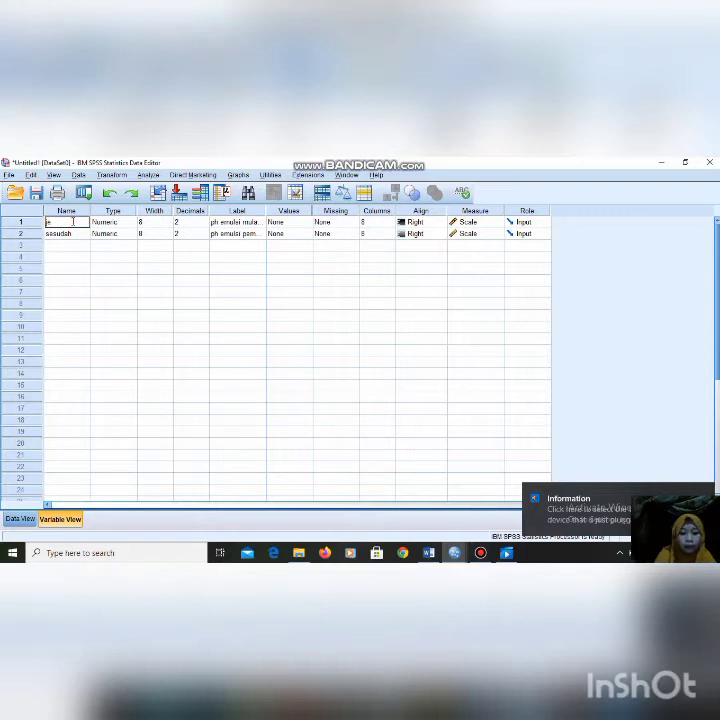
{"action": "type", "text": "m"}
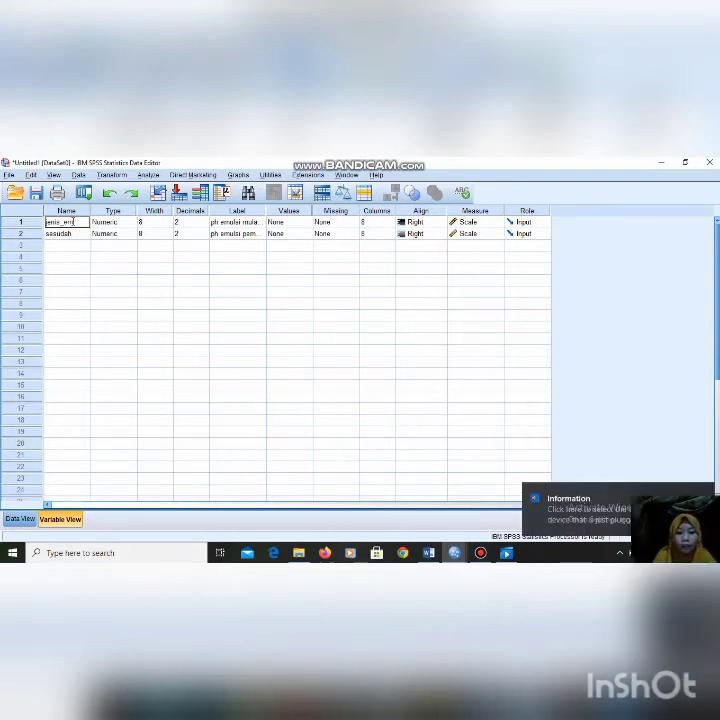
{"action": "type", "text": "ulsi"}
{"action": "key", "text": "Return"}
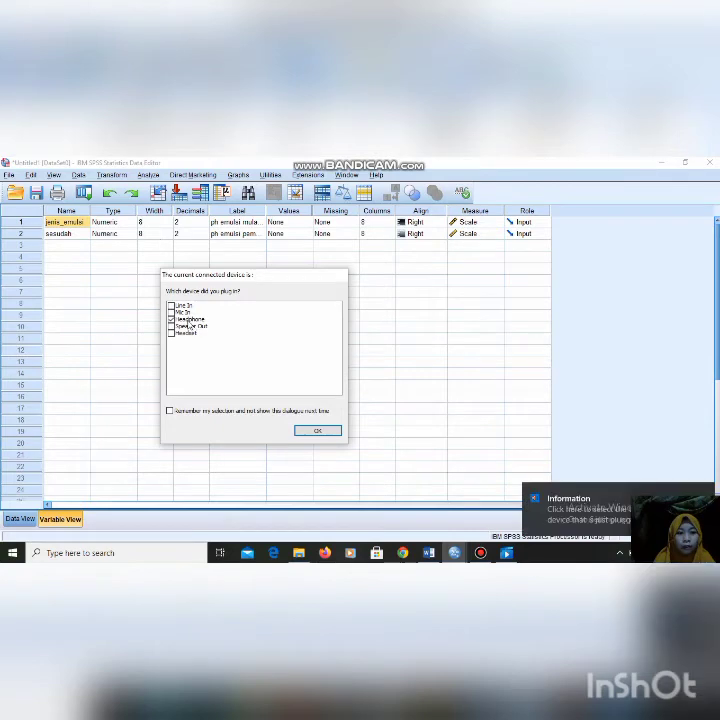
{"action": "left_click", "coordinate": [171, 312]}
{"action": "key", "text": "Return"}
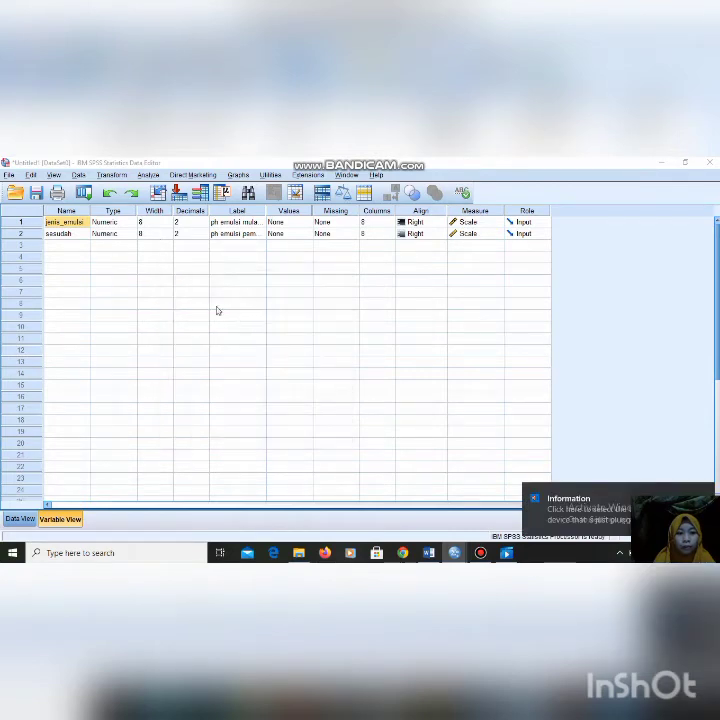
Step: Set the decimals of jenis_emulsi to 0 and dismiss the audio device dialog with Speaker Out selected
{"action": "left_click", "coordinate": [184, 222]}
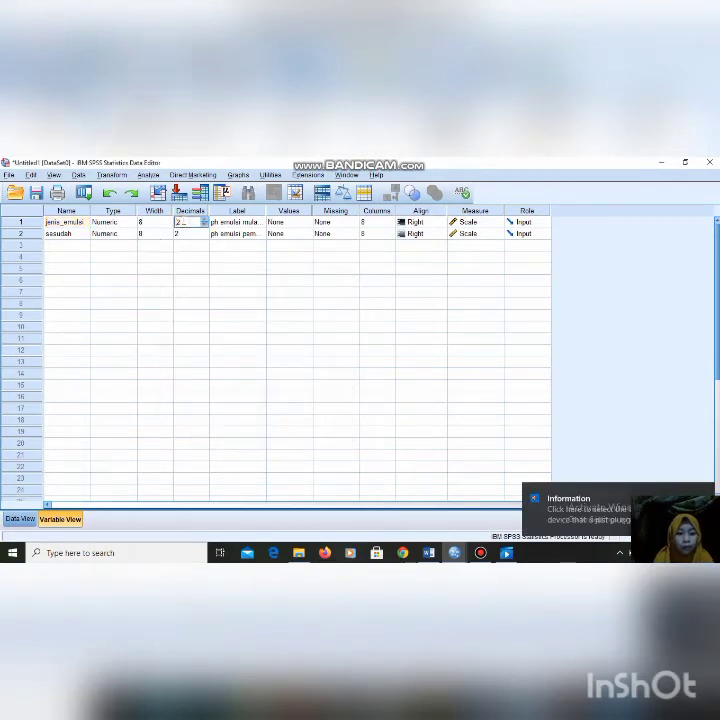
{"action": "left_click", "coordinate": [205, 224]}
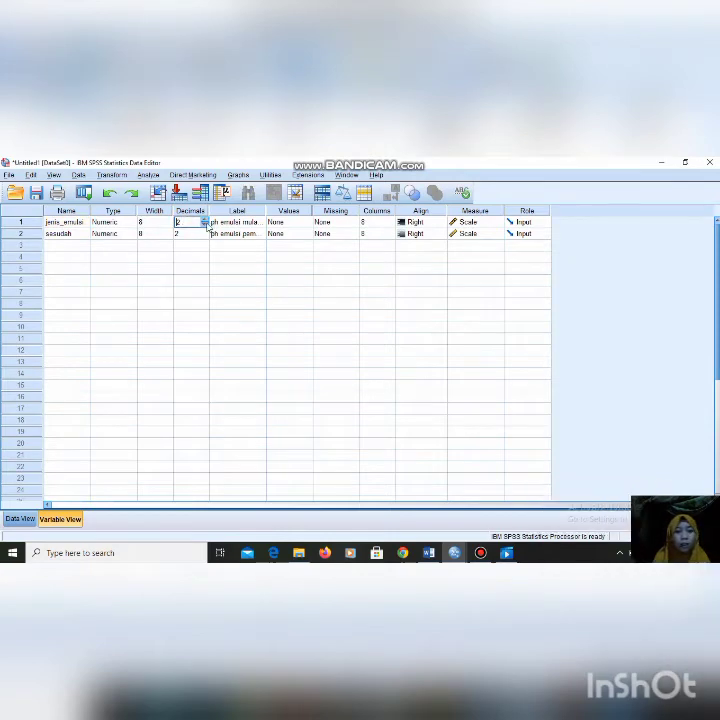
{"action": "left_click", "coordinate": [205, 224]}
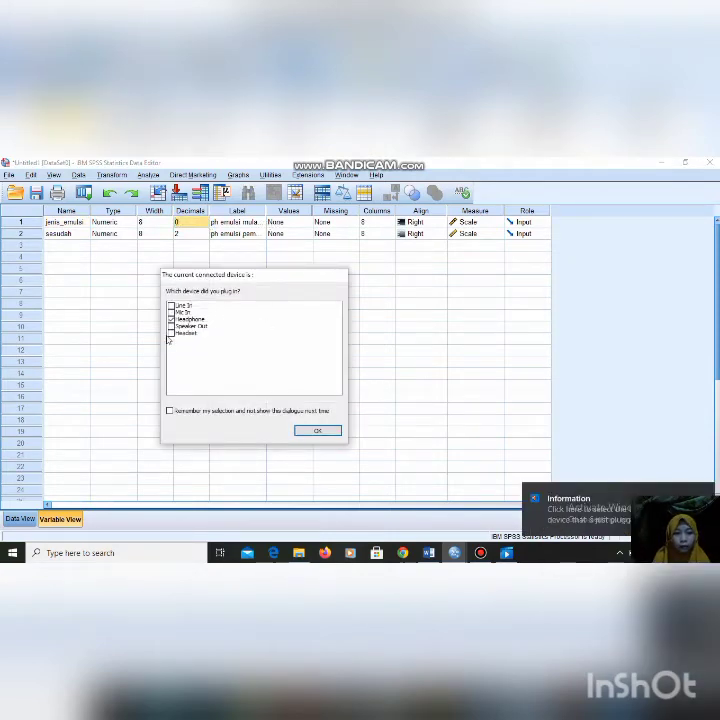
{"action": "left_click", "coordinate": [171, 333]}
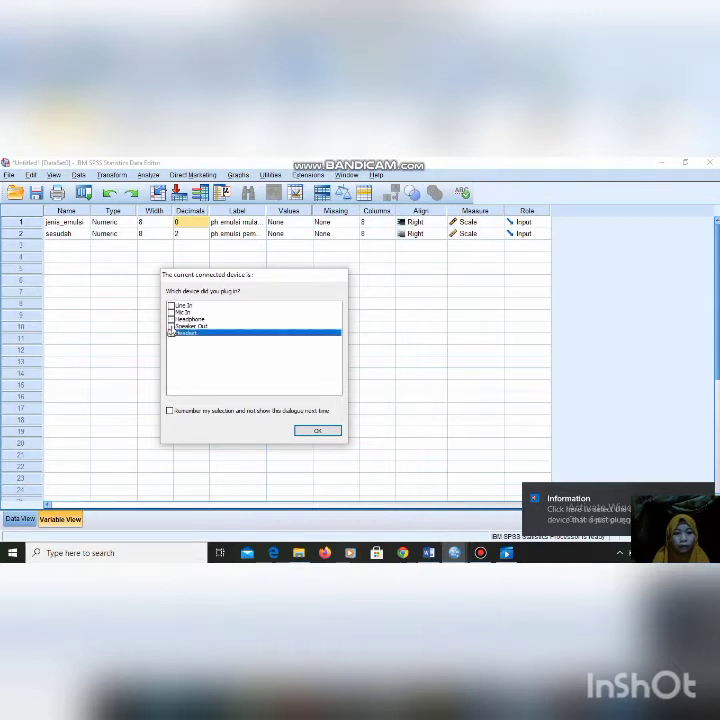
{"action": "left_click", "coordinate": [172, 326]}
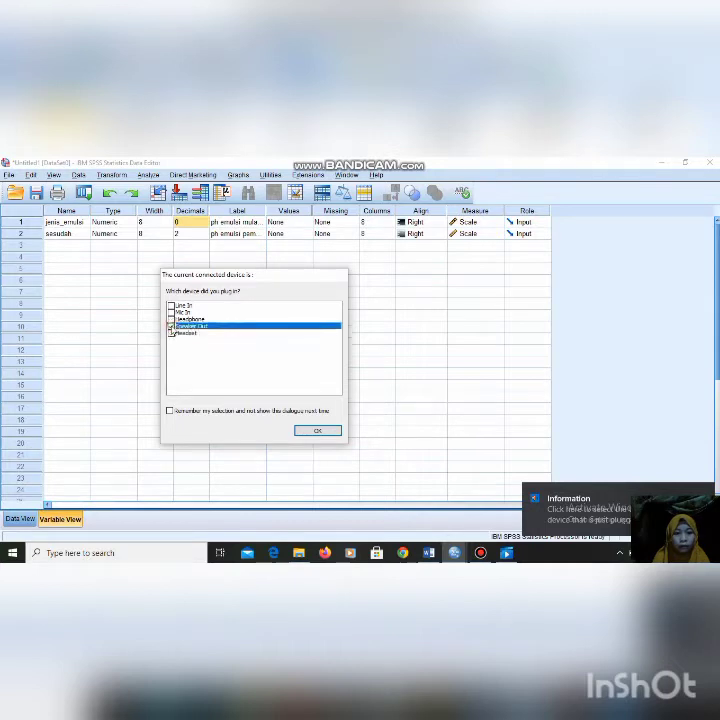
{"action": "left_click", "coordinate": [319, 432]}
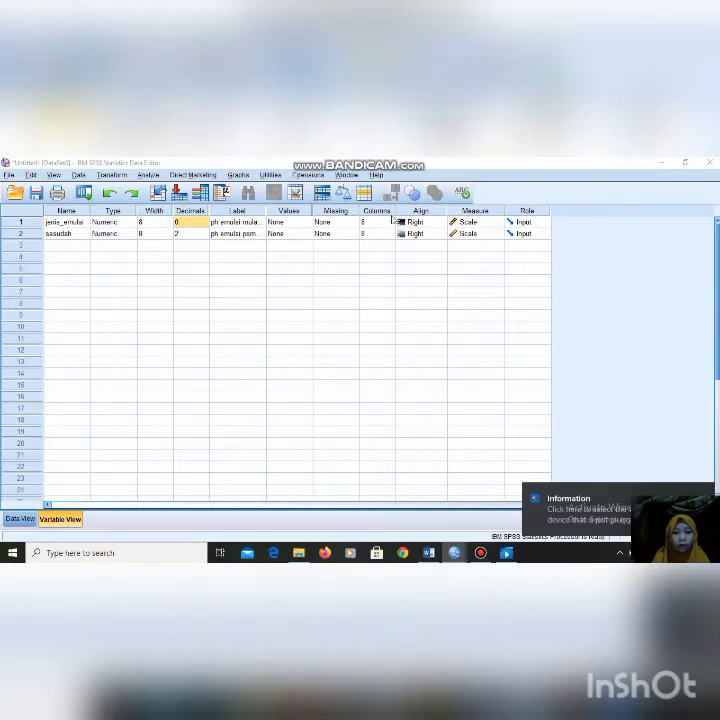
Step: Change the label of the jenis_emulsi variable to "jenis emulsi", dismissing the audio device dialogs that interrupt the entry
{"action": "left_click", "coordinate": [234, 224]}
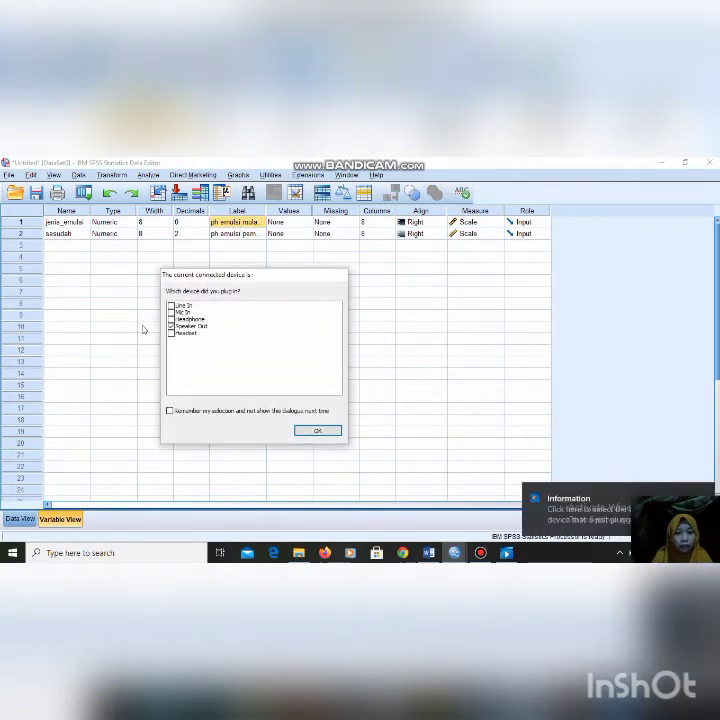
{"action": "left_click", "coordinate": [334, 429]}
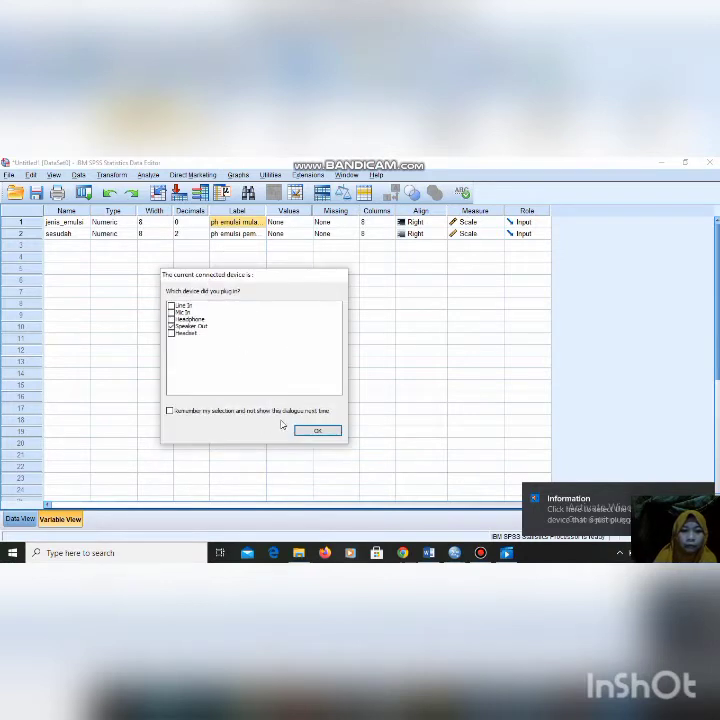
{"action": "left_click", "coordinate": [170, 411]}
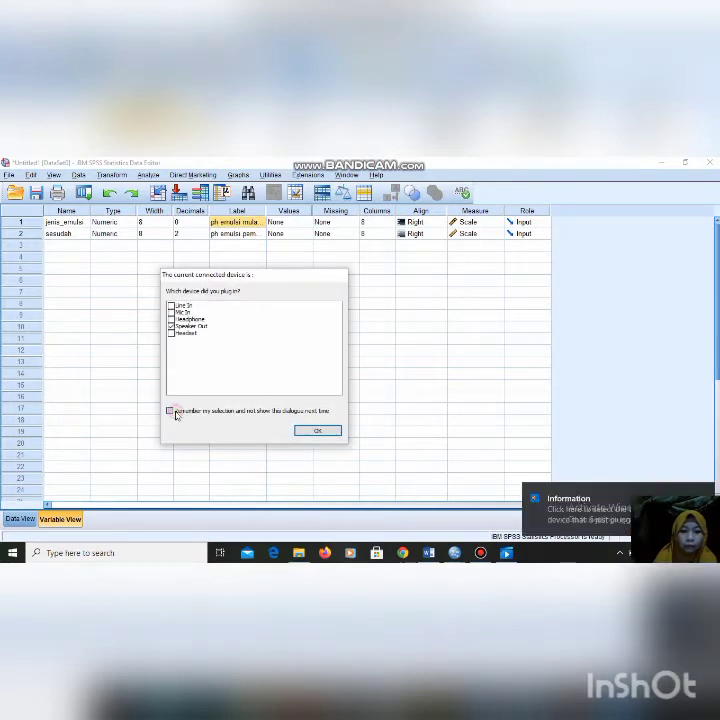
{"action": "left_click", "coordinate": [318, 432]}
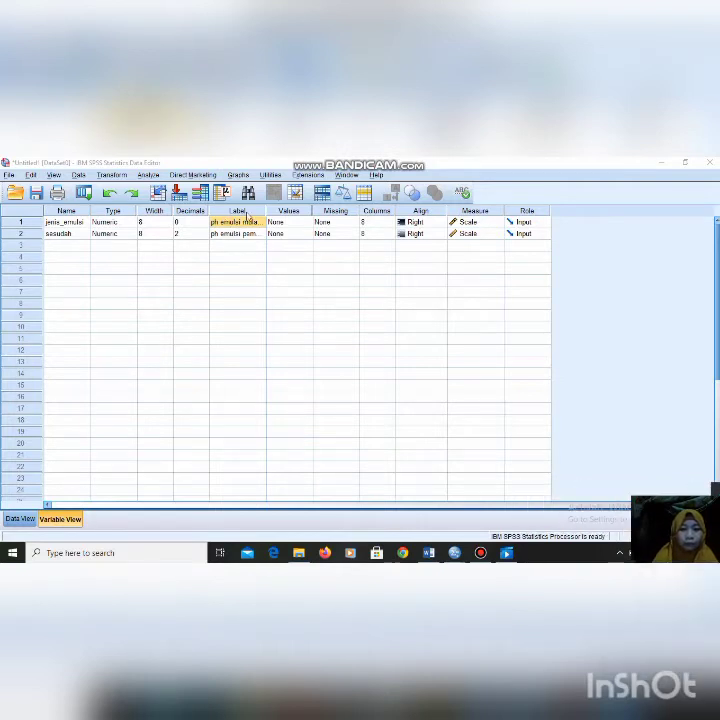
{"action": "left_click", "coordinate": [240, 223]}
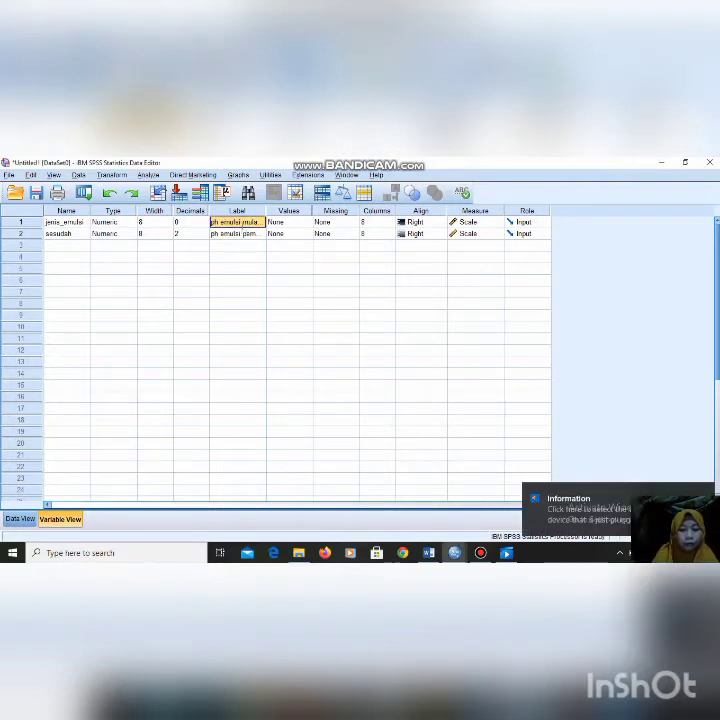
{"action": "type", "text": "enis"}
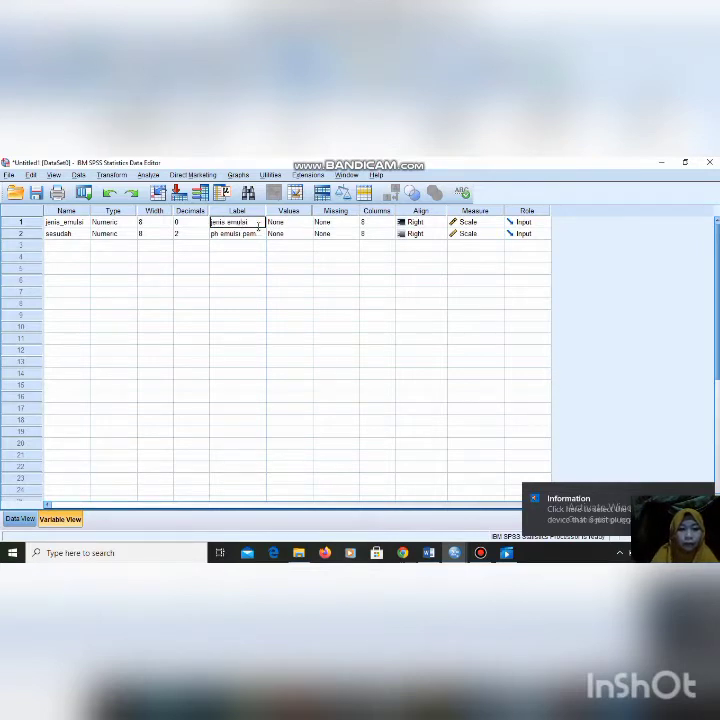
Step: Define the value labels of jenis_emulsi as 1 = "mula mula" and 2 = "pemanasan"
{"action": "left_click", "coordinate": [284, 224]}
{"action": "left_click", "coordinate": [305, 222]}
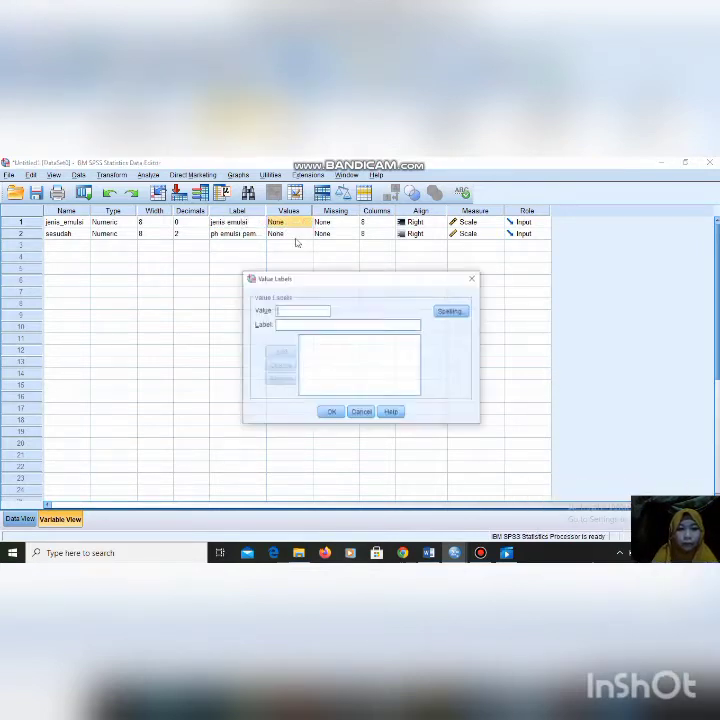
{"action": "type", "text": "1"}
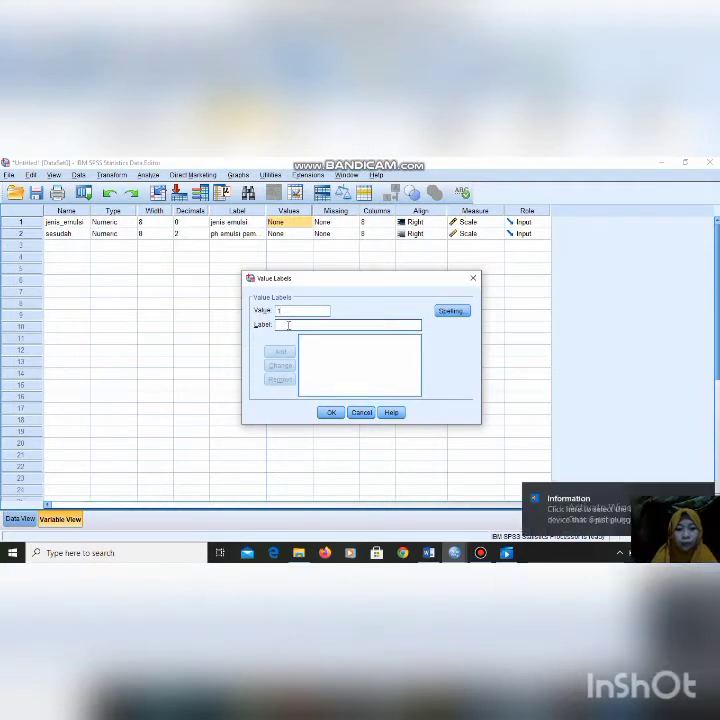
{"action": "type", "text": "mula mula"}
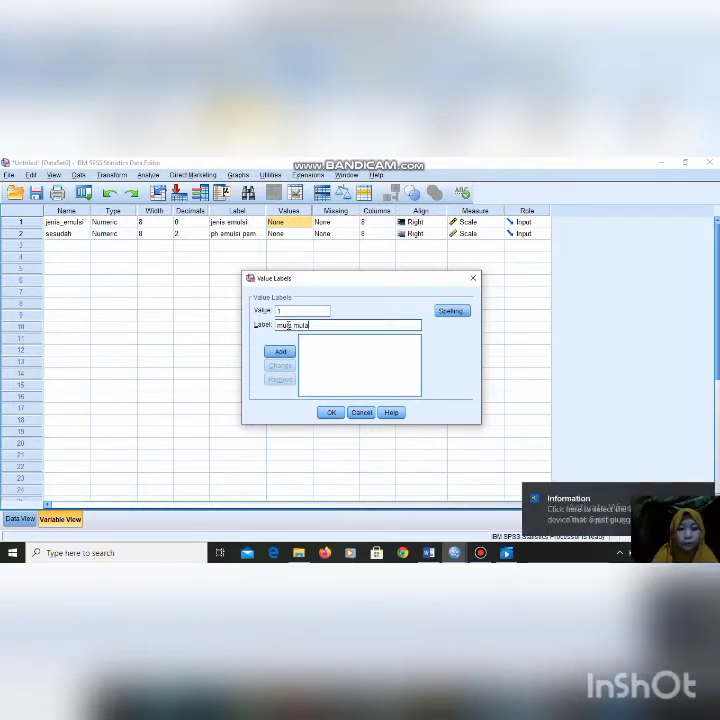
{"action": "left_click", "coordinate": [280, 351]}
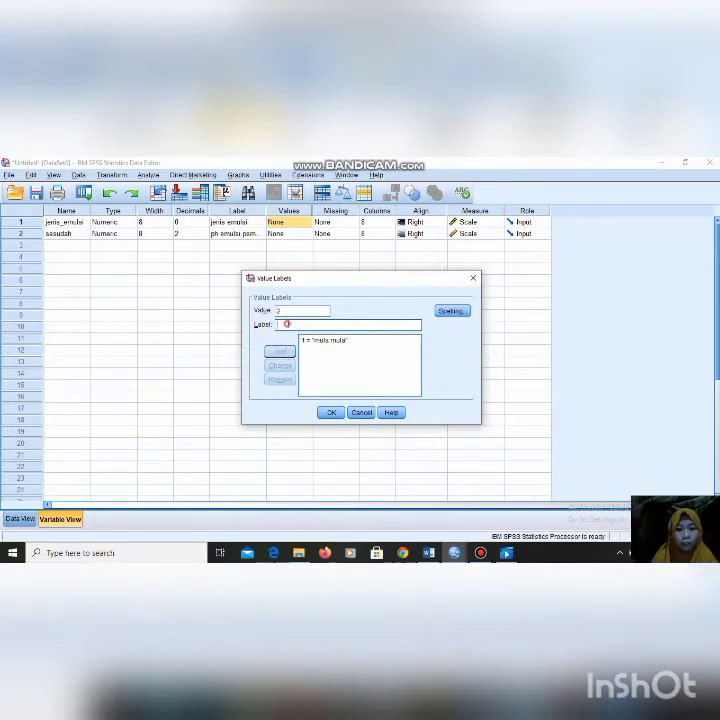
{"action": "type", "text": "s"}
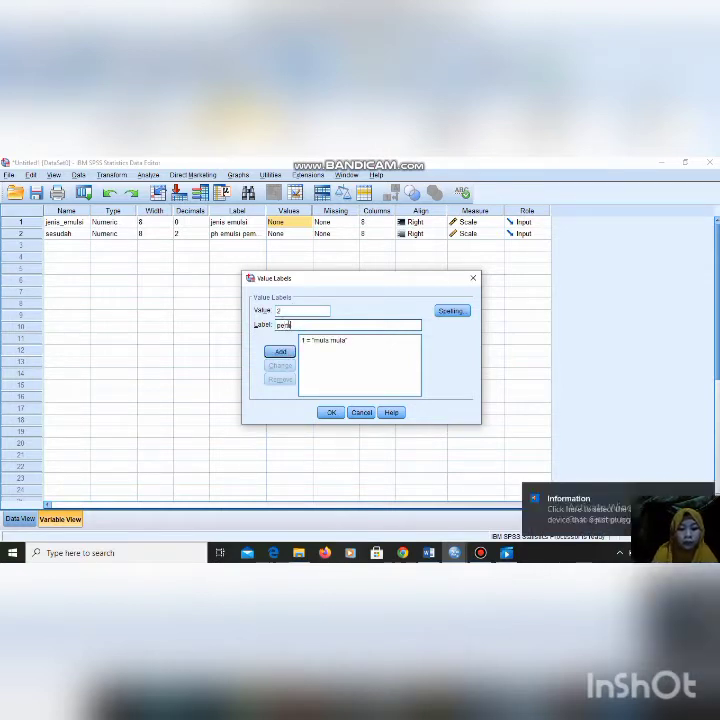
{"action": "type", "text": "erlakuan"}
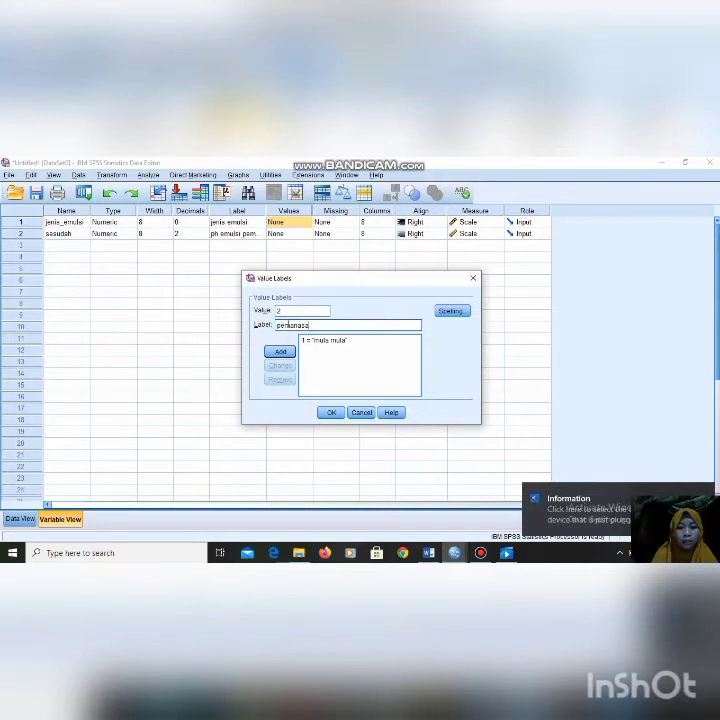
{"action": "left_click", "coordinate": [282, 350]}
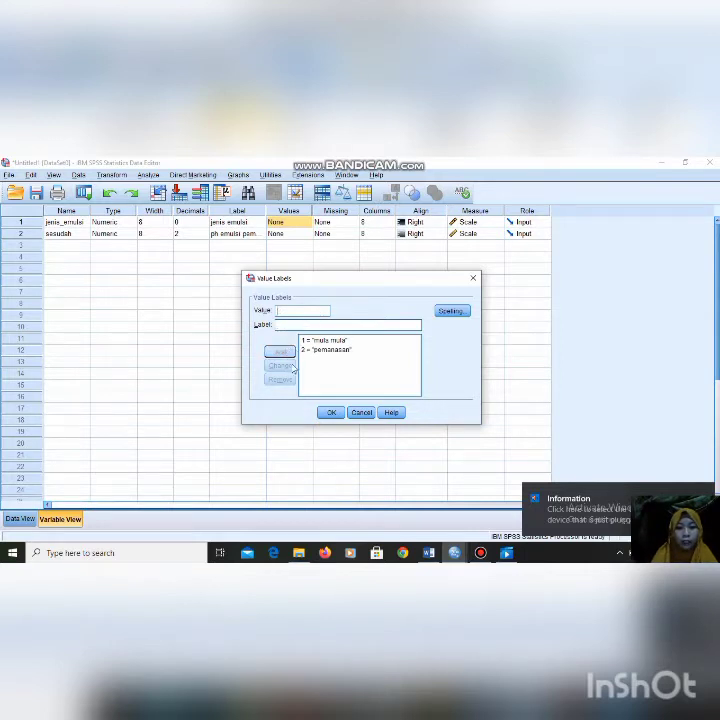
{"action": "left_click", "coordinate": [330, 412]}
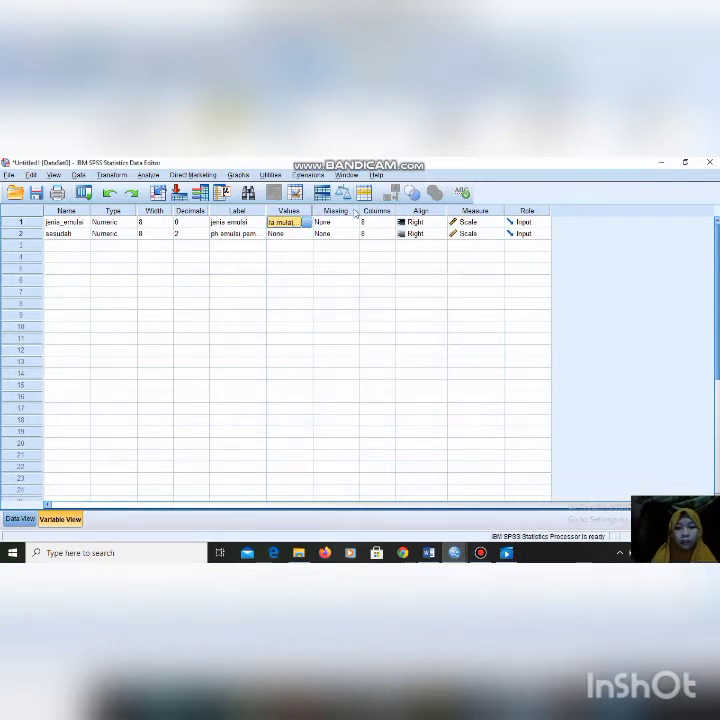
Step: Rename the sesudah variable as ph and change its label to ph
{"action": "left_click", "coordinate": [82, 235]}
{"action": "type", "text": "s"}
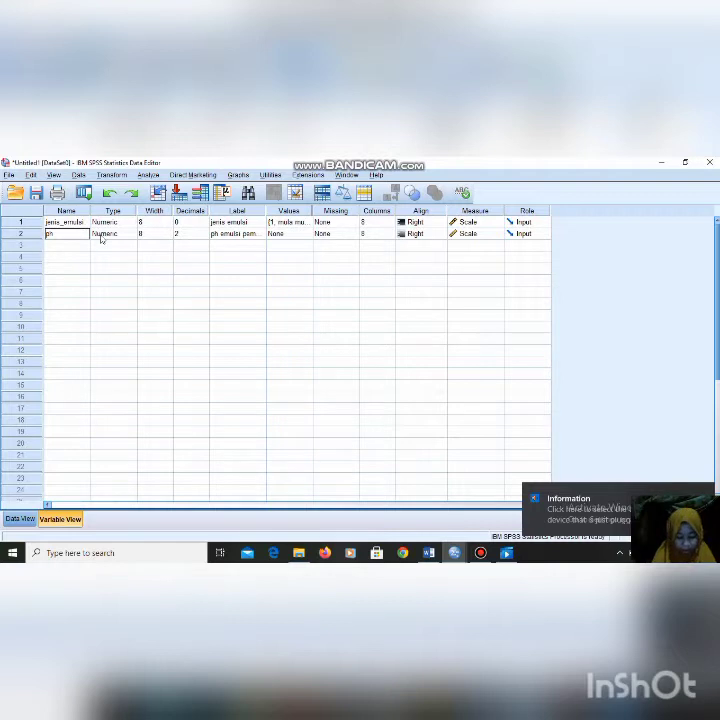
{"action": "left_click", "coordinate": [214, 237]}
{"action": "key", "text": "BackSpace"}
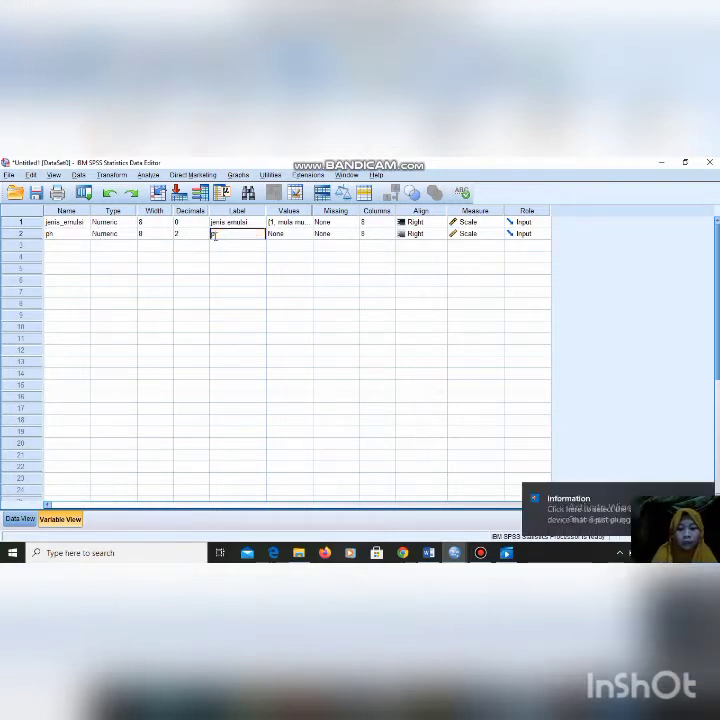
{"action": "type", "text": "ph"}
{"action": "left_click", "coordinate": [285, 256]}
{"action": "left_click", "coordinate": [305, 256]}
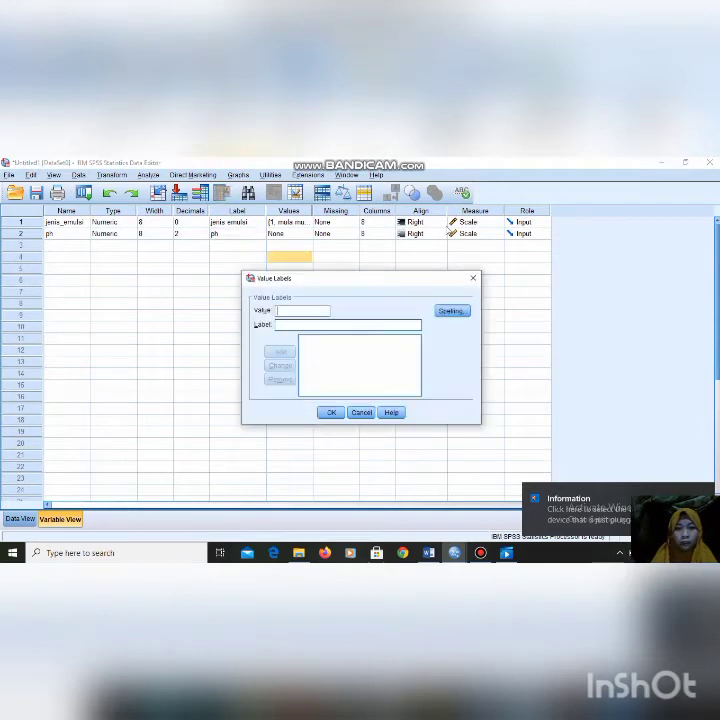
{"action": "left_click", "coordinate": [473, 278]}
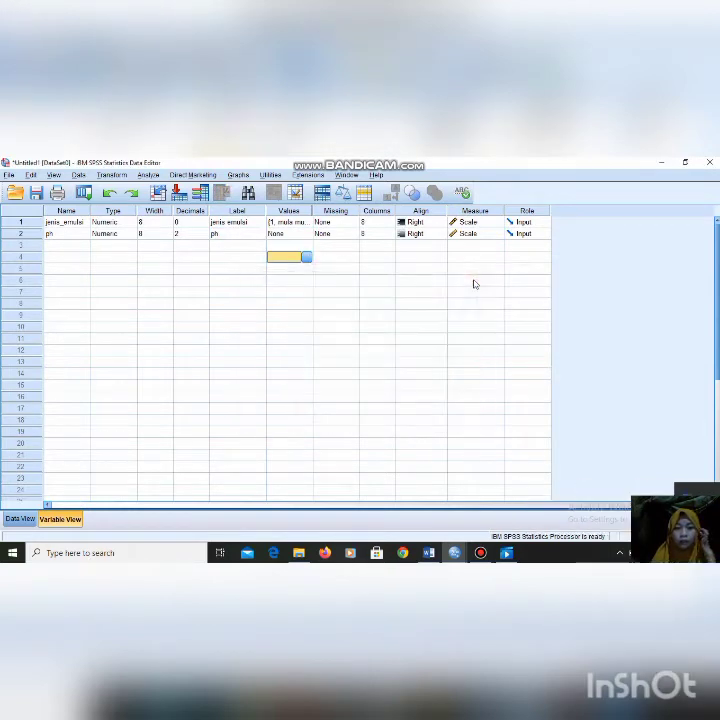
Step: Widen the jenis_emulsi column in the data sheet and enter the code 1 in its rows 1 to 12
{"action": "left_click", "coordinate": [18, 520]}
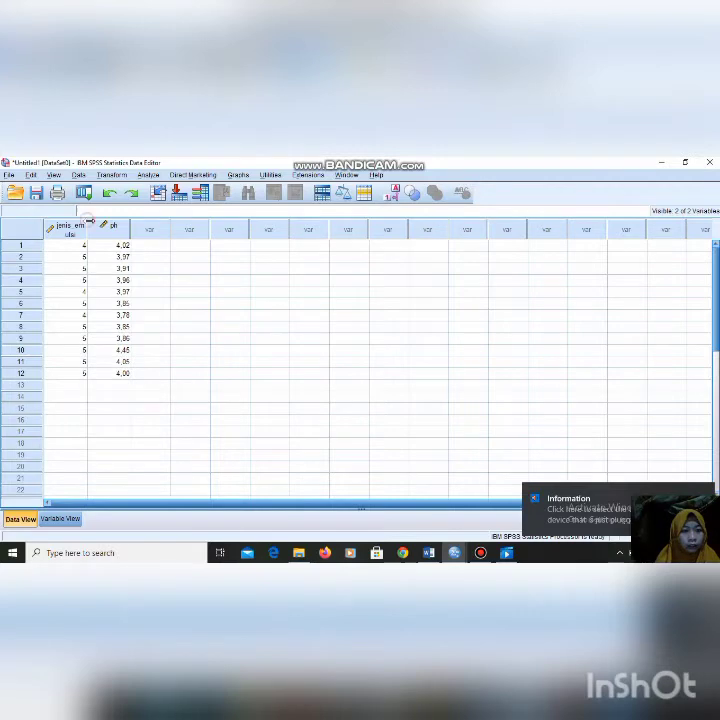
{"action": "left_click_drag", "start_coordinate": [88, 224], "coordinate": [101, 222]}
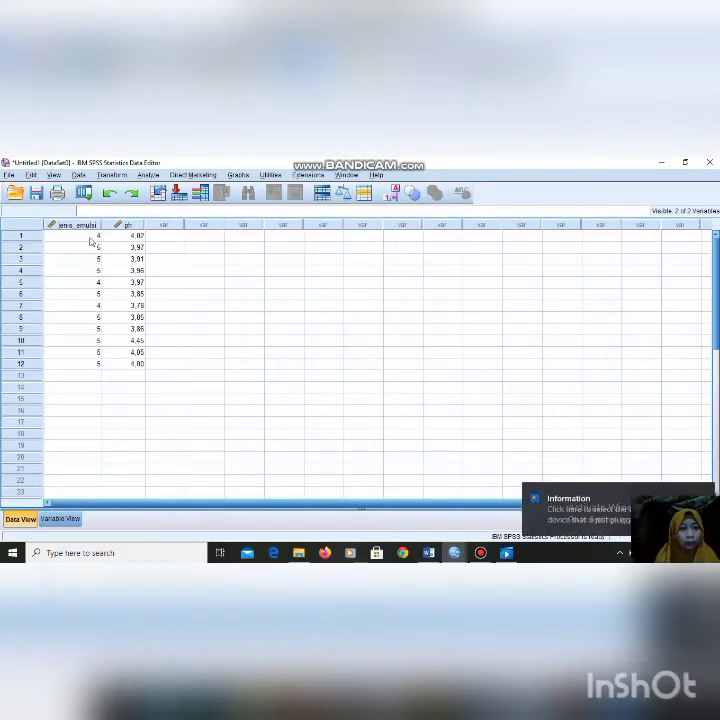
{"action": "left_click", "coordinate": [91, 238]}
{"action": "type", "text": "1"}
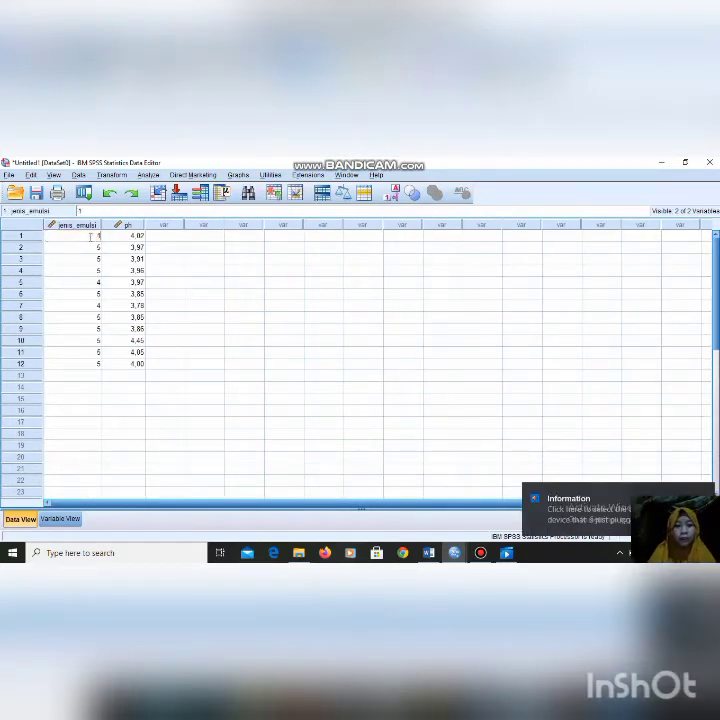
{"action": "key", "text": "Return"}
{"action": "type", "text": "1"}
{"action": "key", "text": "Return"}
{"action": "type", "text": "1"}
{"action": "key", "text": "Return"}
{"action": "type", "text": "1"}
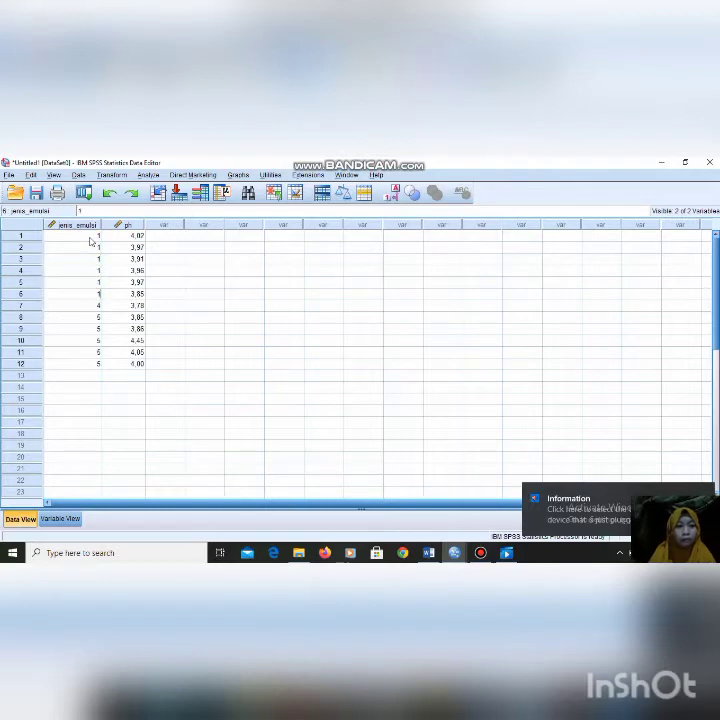
{"action": "type", "text": " 1 1 1 1 1 1"}
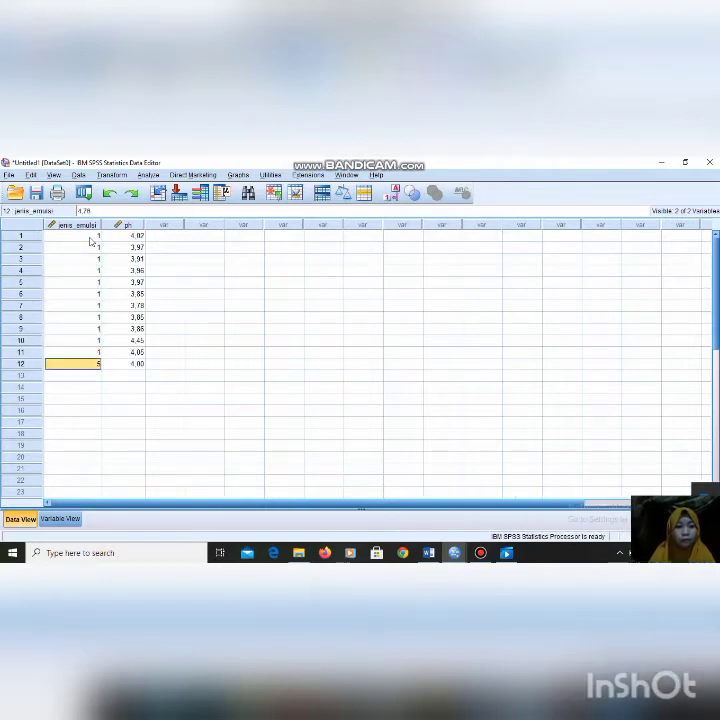
{"action": "key", "text": "Return"}
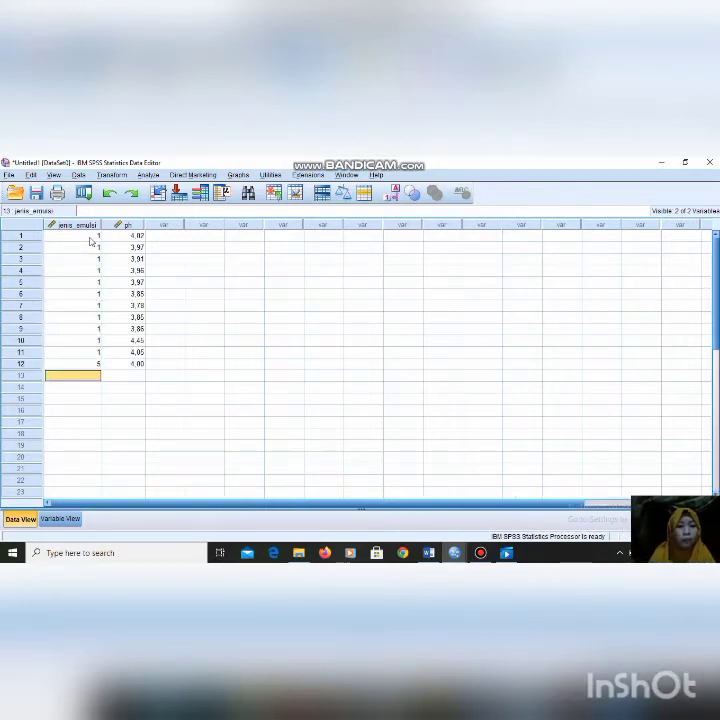
{"action": "left_click", "coordinate": [98, 365]}
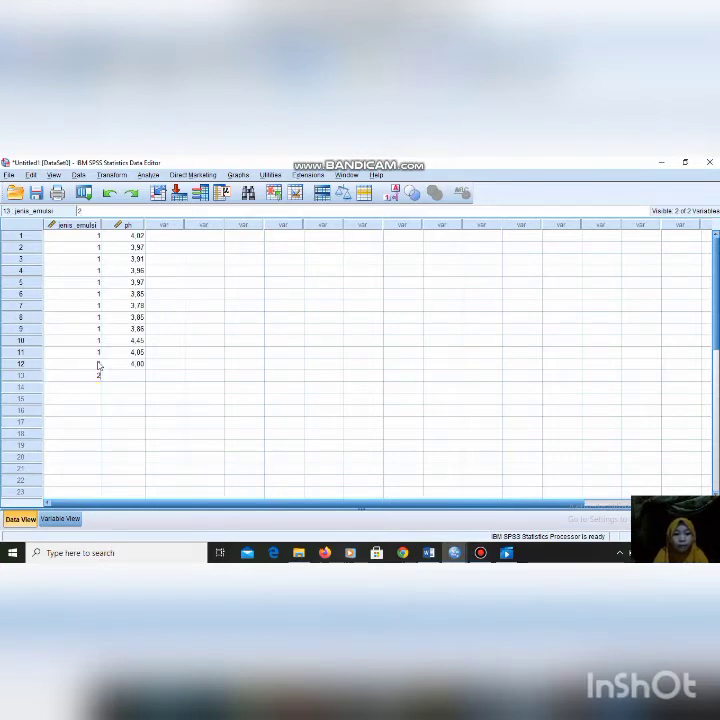
Step: Enter the code 2 for jenis_emulsi in rows 13 to 24
{"action": "type", "text": "2 2 2 2 2 2 2 "}
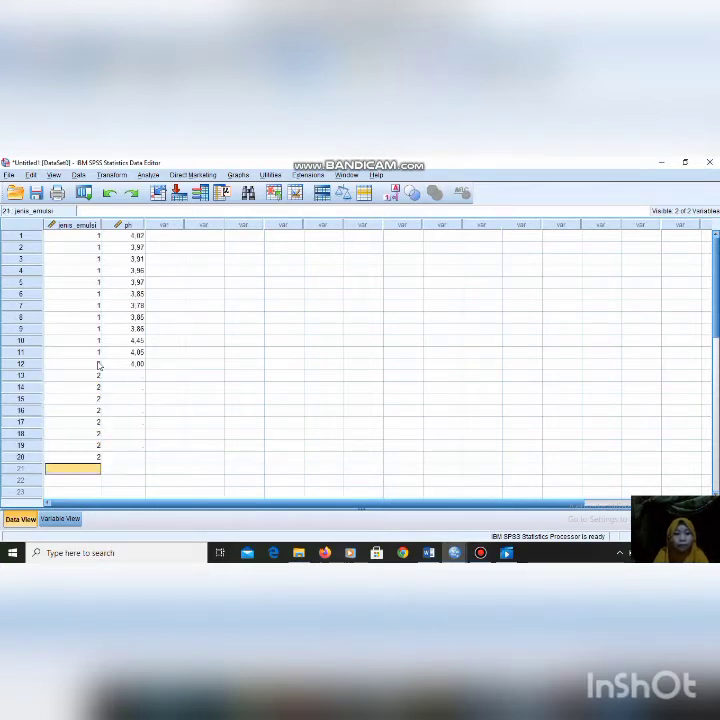
{"action": "type", "text": "2 2 2"}
{"action": "key", "text": "Return"}
{"action": "type", "text": "2"}
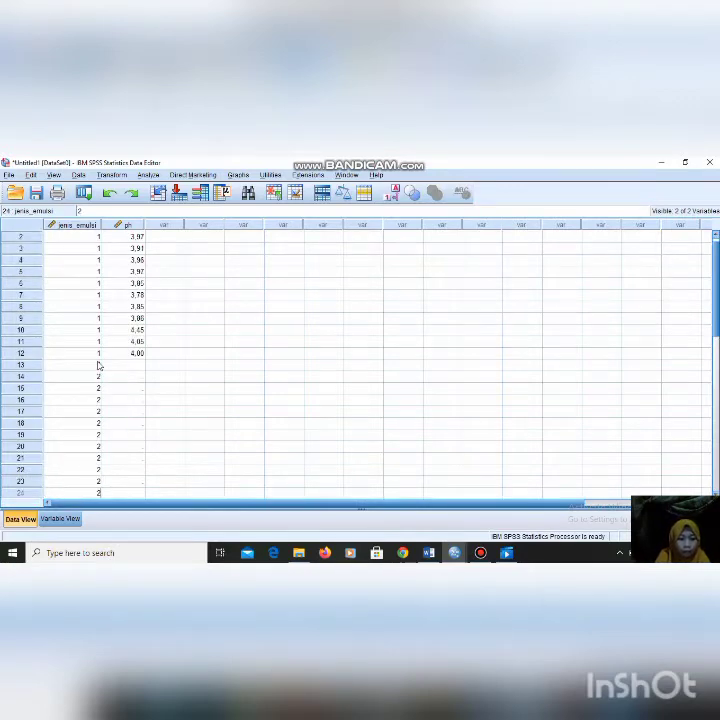
Step: Clear the ph values in rows 2 to 12 and switch to the Word document containing the emulsion pH table
{"action": "left_click", "coordinate": [131, 238]}
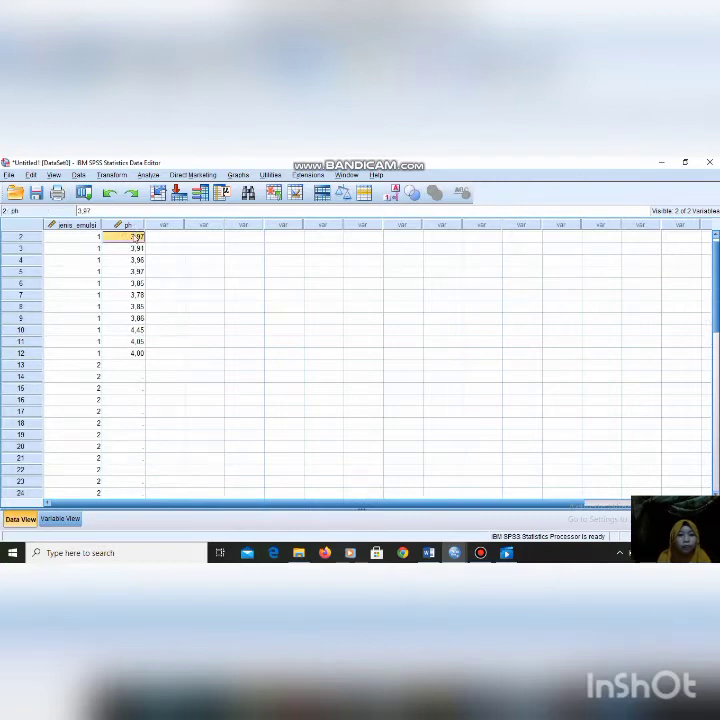
{"action": "left_click_drag", "start_coordinate": [136, 237], "coordinate": [138, 353]}
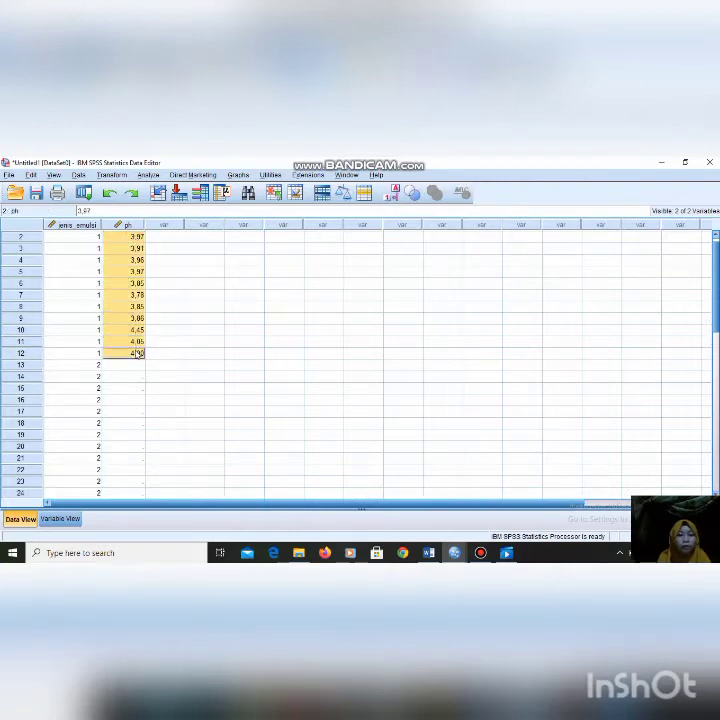
{"action": "right_click", "coordinate": [138, 353]}
{"action": "left_click", "coordinate": [160, 397]}
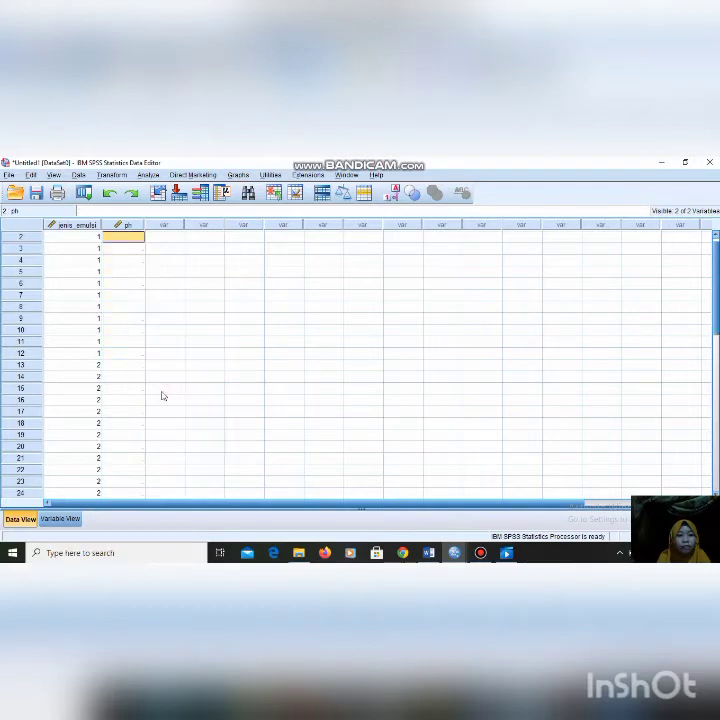
{"action": "left_click", "coordinate": [429, 553]}
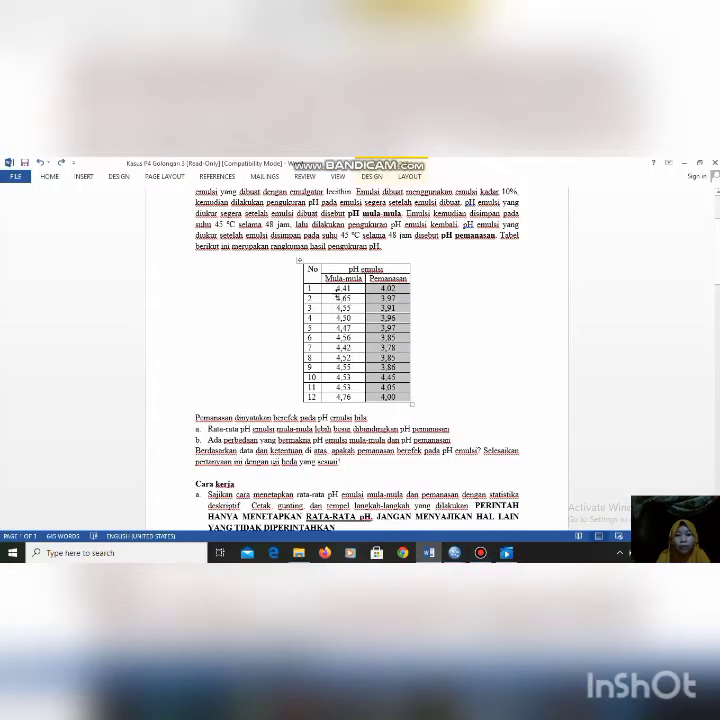
{"action": "left_click_drag", "start_coordinate": [338, 290], "coordinate": [352, 397]}
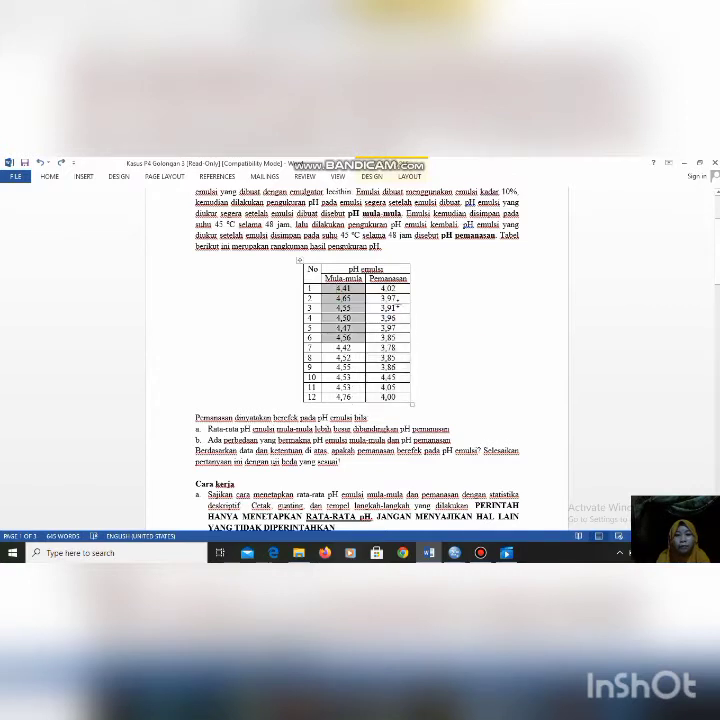
{"action": "left_click", "coordinate": [385, 306]}
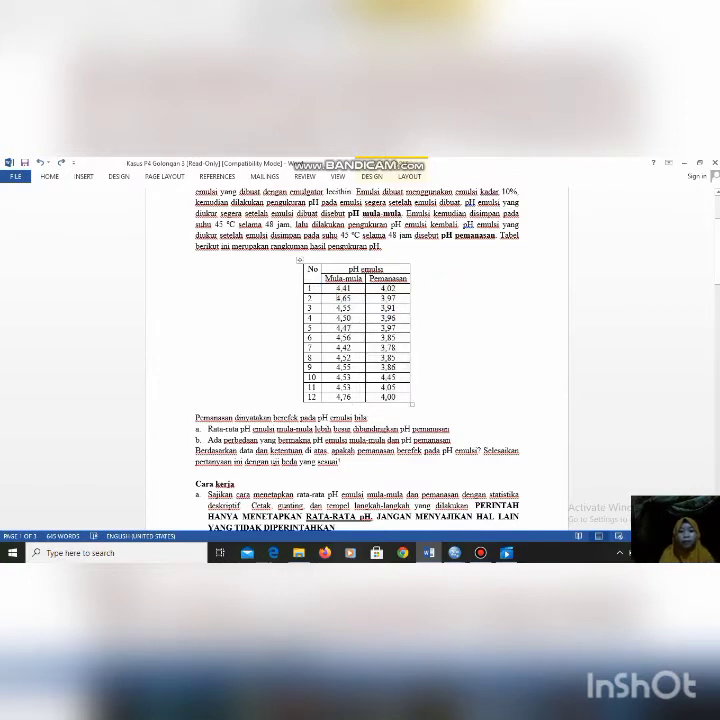
{"action": "left_click", "coordinate": [333, 289]}
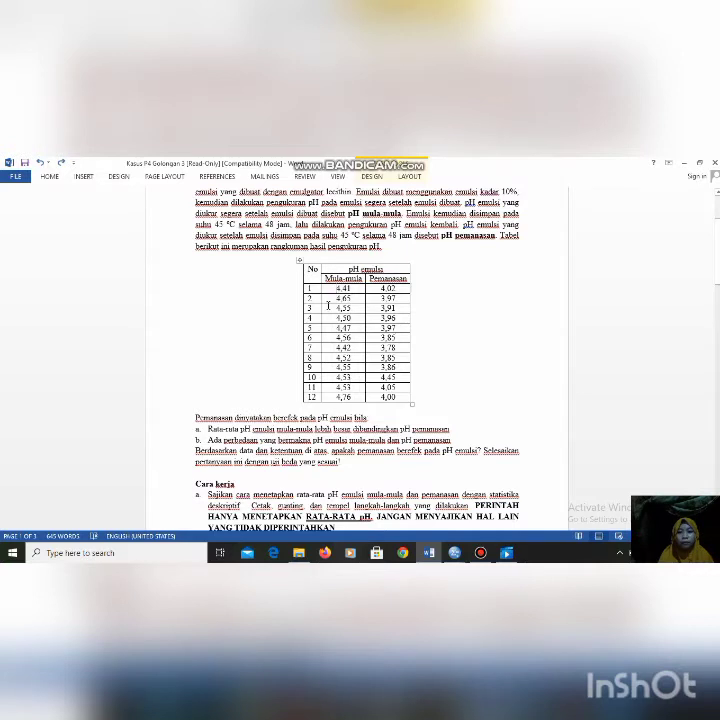
{"action": "left_click_drag", "start_coordinate": [333, 289], "coordinate": [346, 397]}
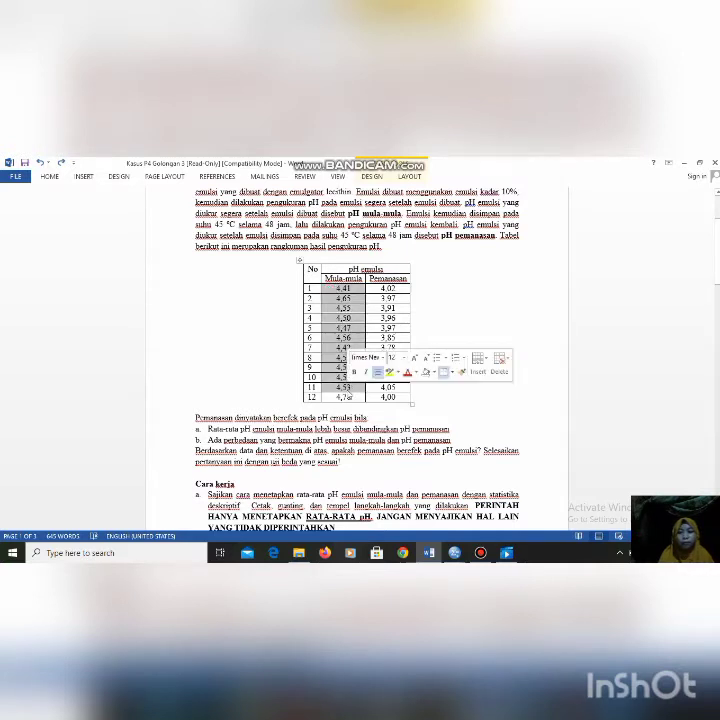
{"action": "left_click_drag", "start_coordinate": [425, 316], "coordinate": [338, 292]}
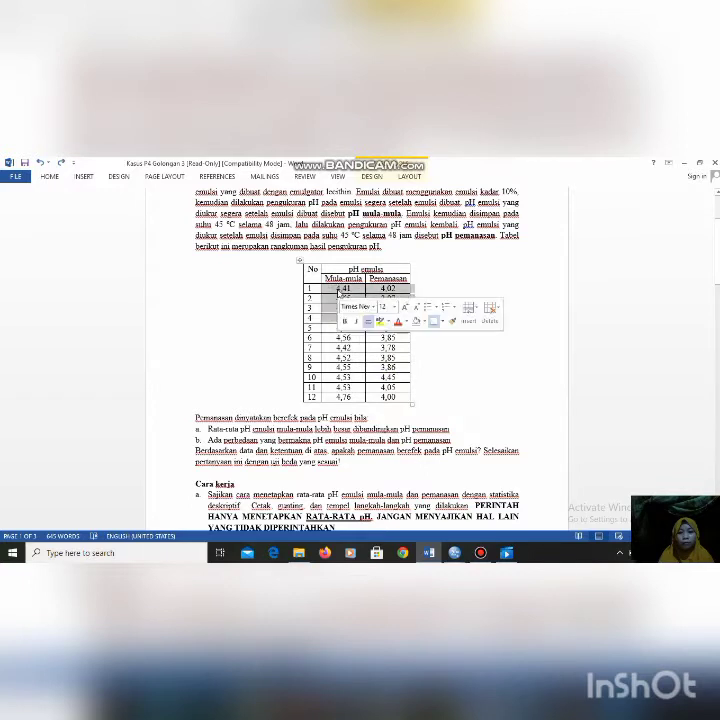
{"action": "left_click", "coordinate": [455, 257]}
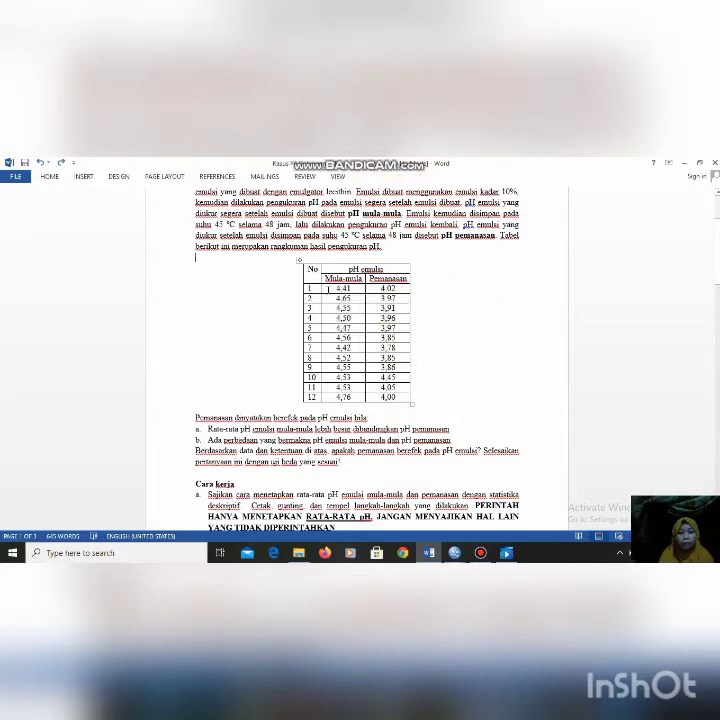
{"action": "left_click_drag", "start_coordinate": [328, 288], "coordinate": [343, 318]}
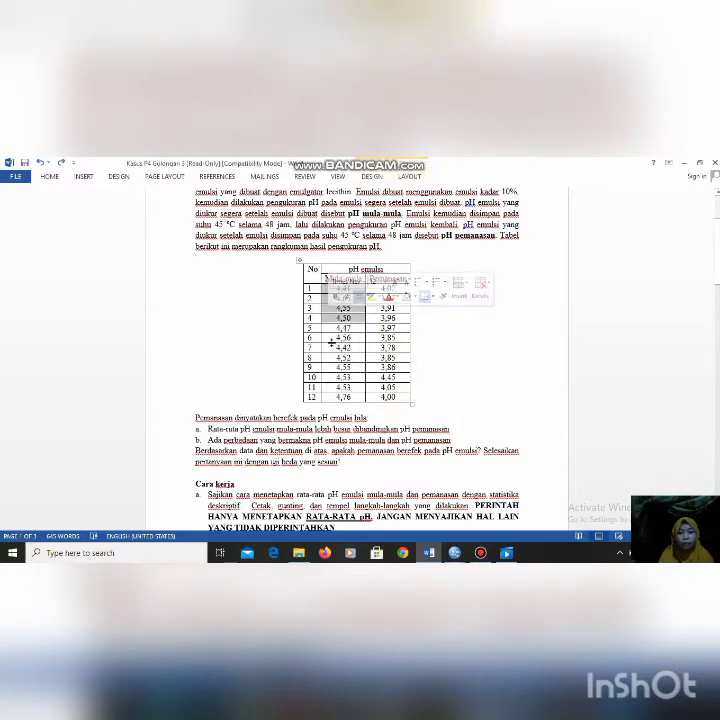
{"action": "left_click", "coordinate": [388, 258]}
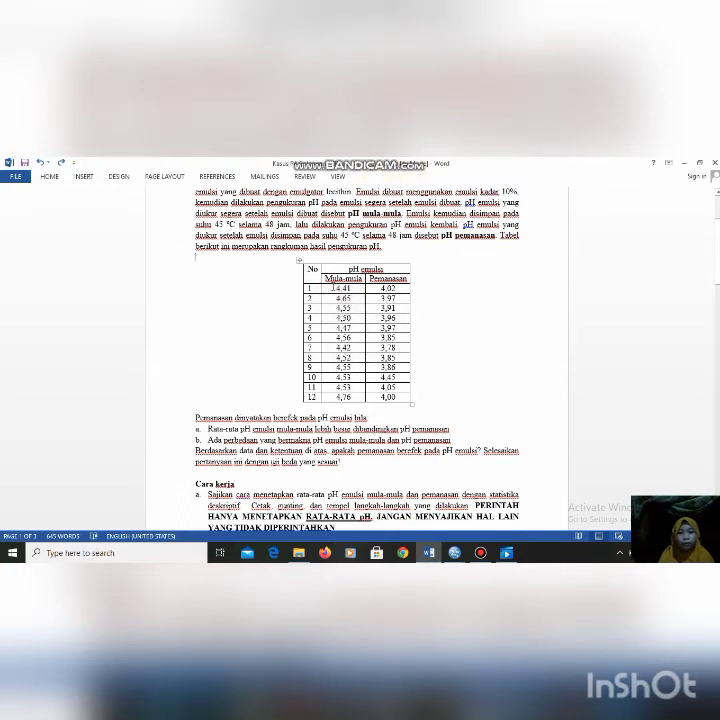
{"action": "left_click_drag", "start_coordinate": [332, 287], "coordinate": [343, 318]}
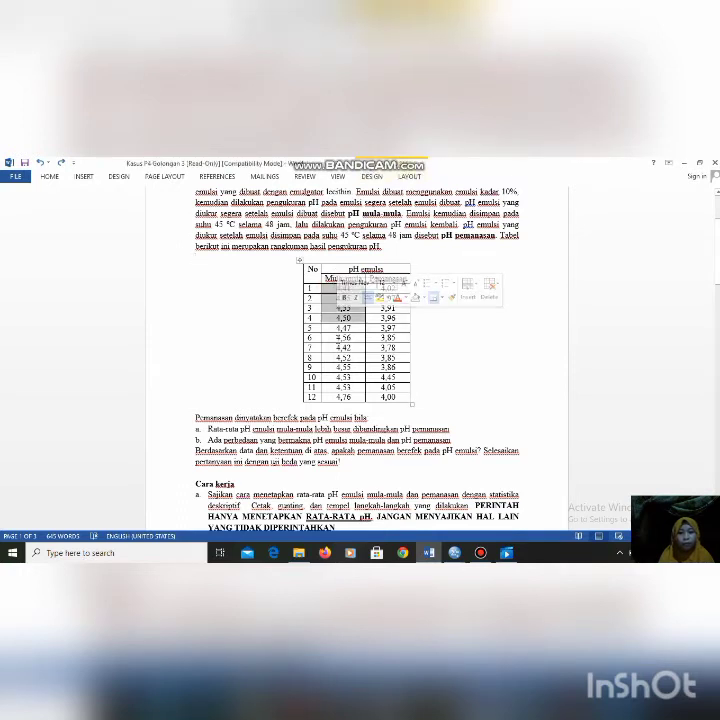
{"action": "left_click", "coordinate": [435, 246]}
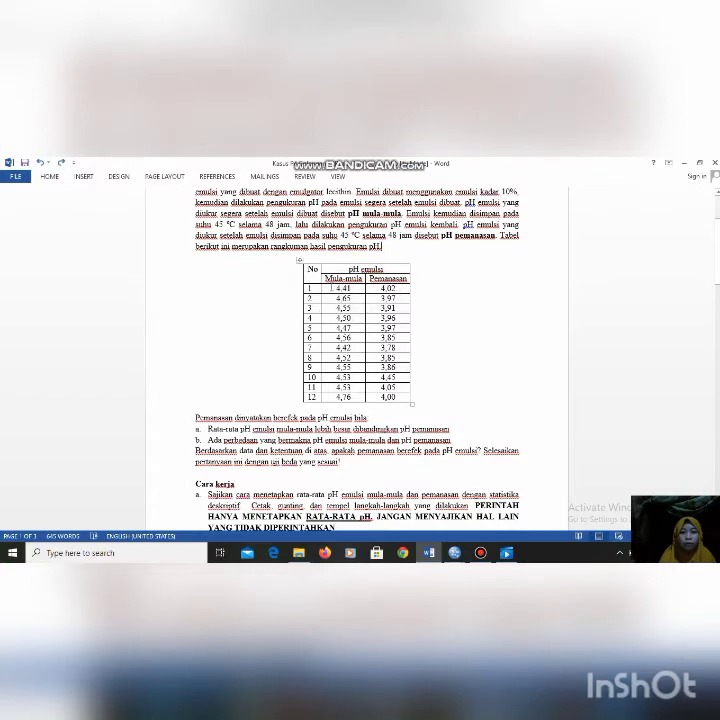
{"action": "left_click_drag", "start_coordinate": [331, 288], "coordinate": [343, 397]}
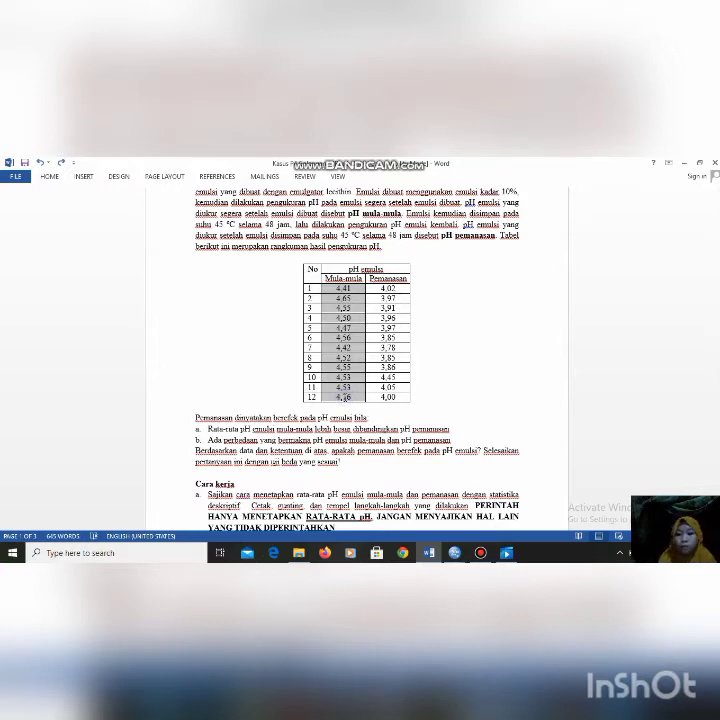
{"action": "left_click_drag", "start_coordinate": [335, 288], "coordinate": [339, 399]}
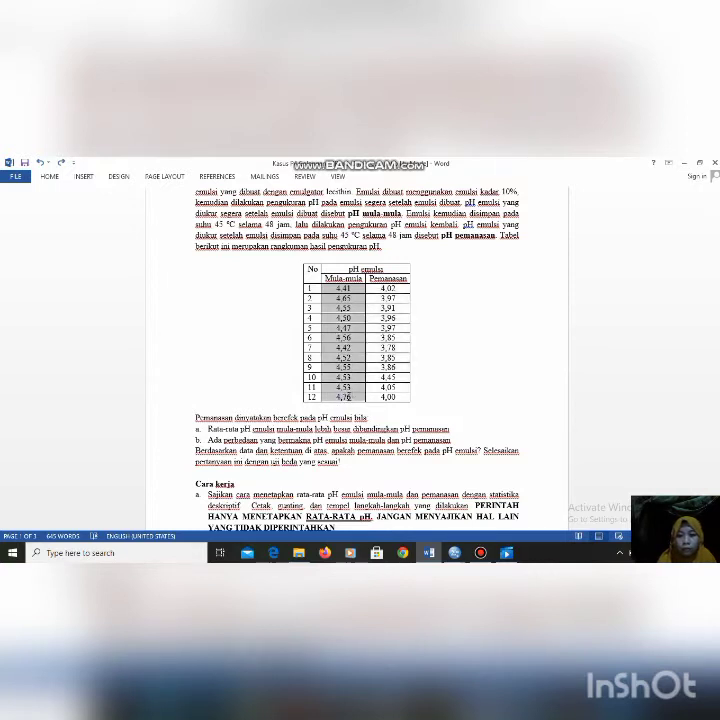
{"action": "left_click_drag", "start_coordinate": [343, 397], "coordinate": [358, 403]}
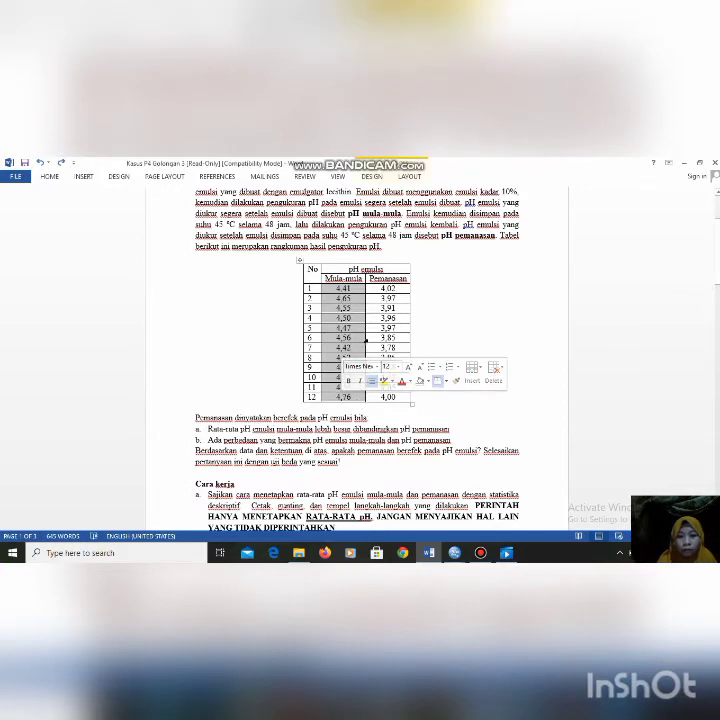
{"action": "right_click", "coordinate": [416, 317]}
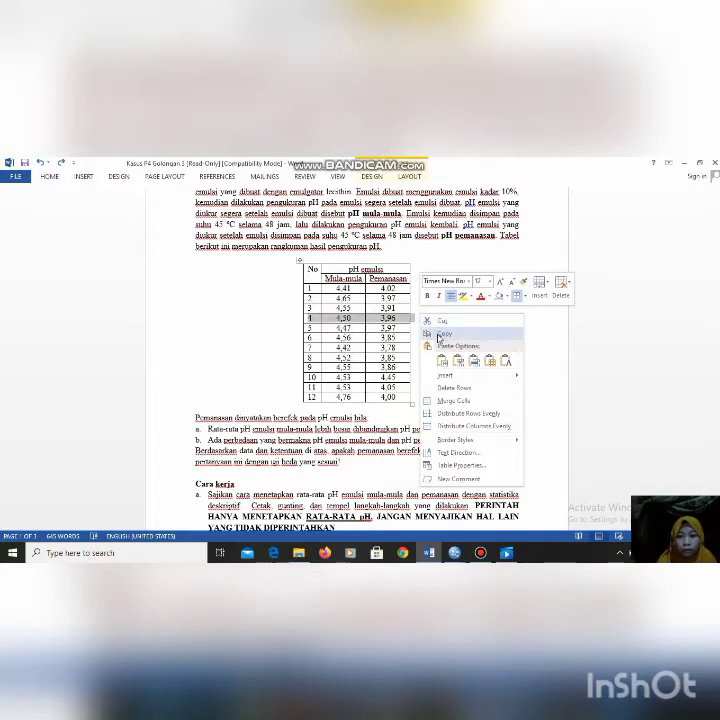
{"action": "key", "text": "Escape"}
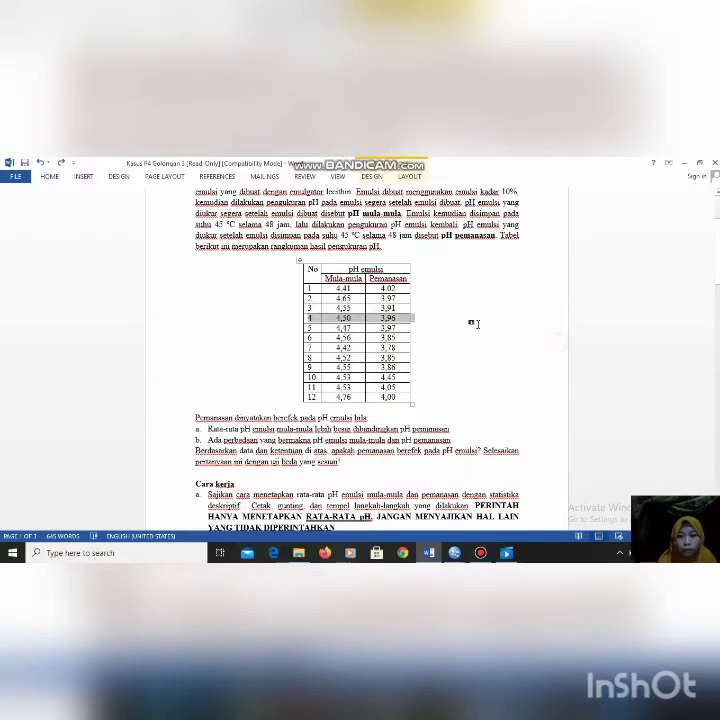
Step: Copy the Mula-mula pH values of samples 1 to 12 from the table
{"action": "left_click_drag", "start_coordinate": [331, 290], "coordinate": [344, 398]}
{"action": "right_click", "coordinate": [344, 398]}
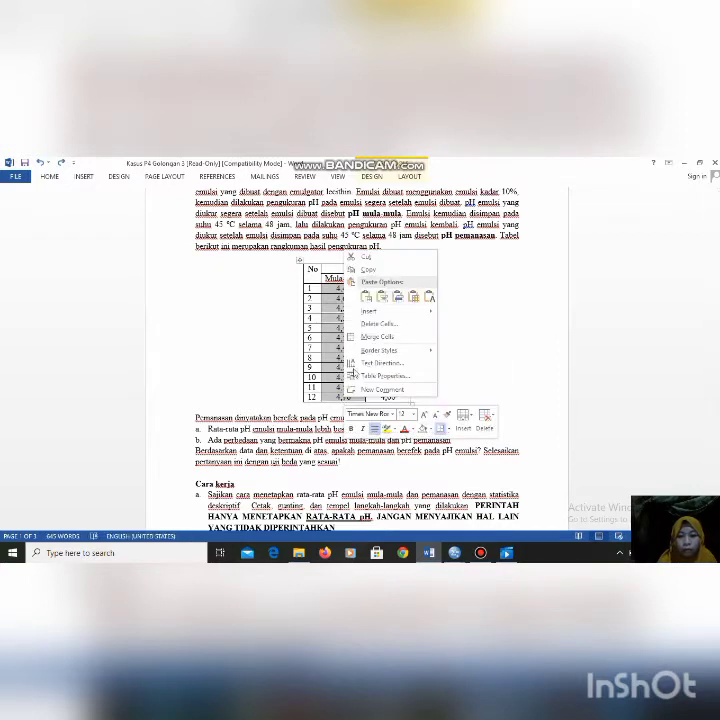
{"action": "left_click", "coordinate": [385, 270]}
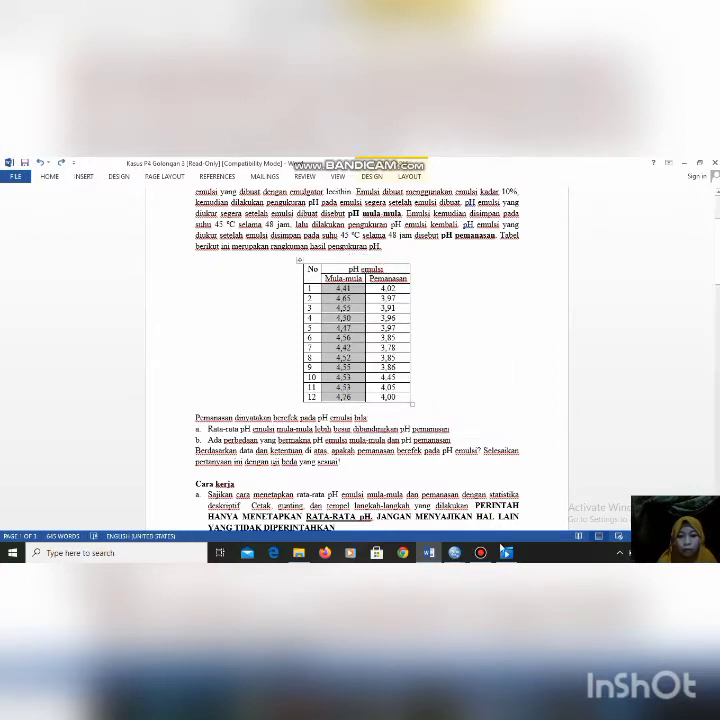
Step: Switch to the SPSS data sheet and paste the copied Mula-mula values into the ph column starting at row 2
{"action": "mouse_move", "coordinate": [455, 552]}
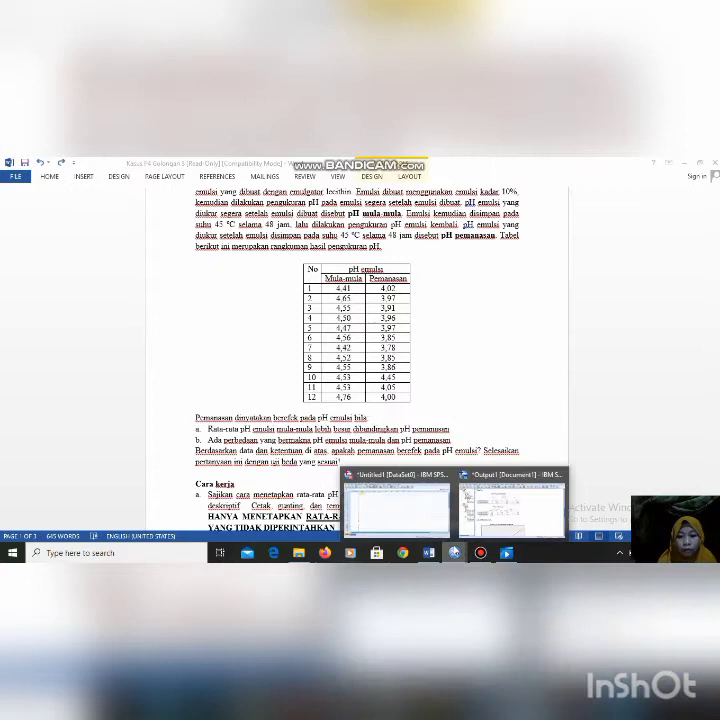
{"action": "left_click", "coordinate": [426, 510]}
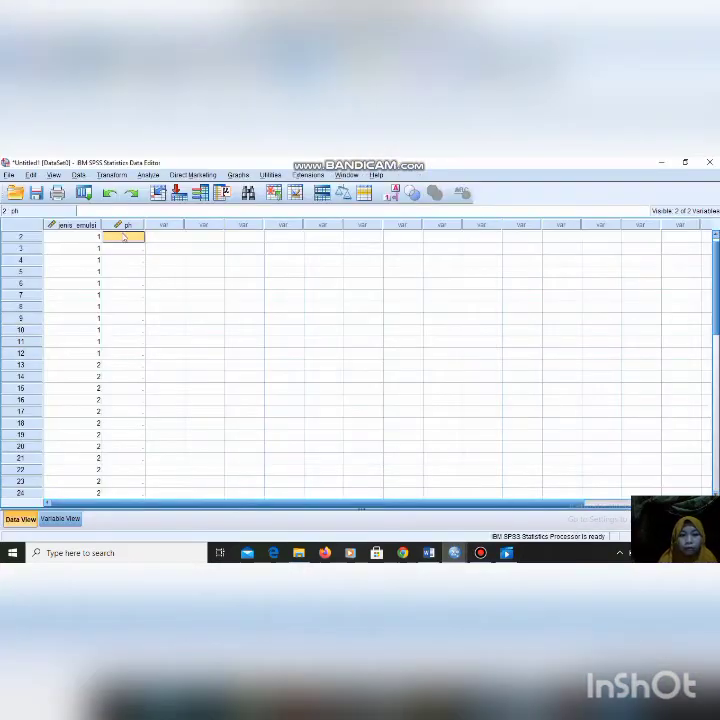
{"action": "right_click", "coordinate": [124, 236]}
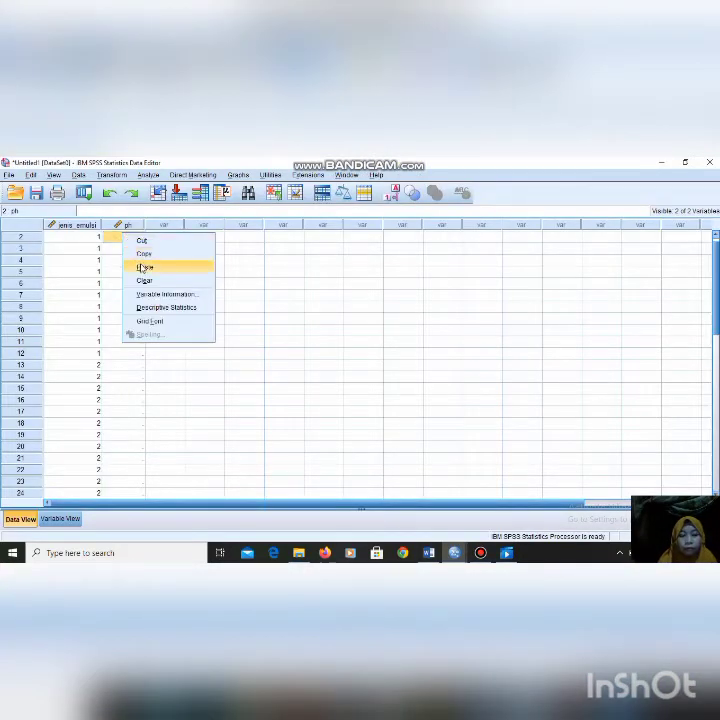
{"action": "left_click", "coordinate": [143, 267]}
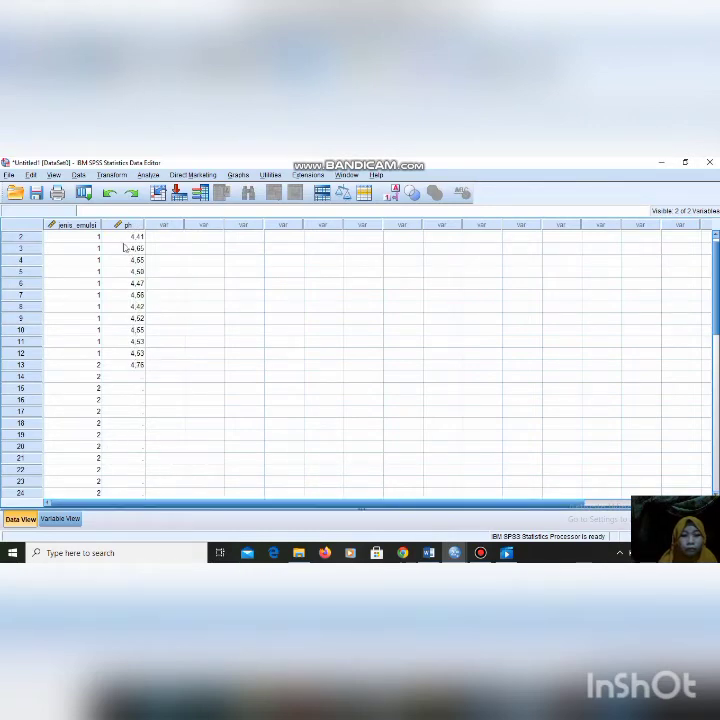
Step: Set the jenis_emulsi code to 1 in row 13 and enter the code 2 in row 25
{"action": "left_click", "coordinate": [99, 367]}
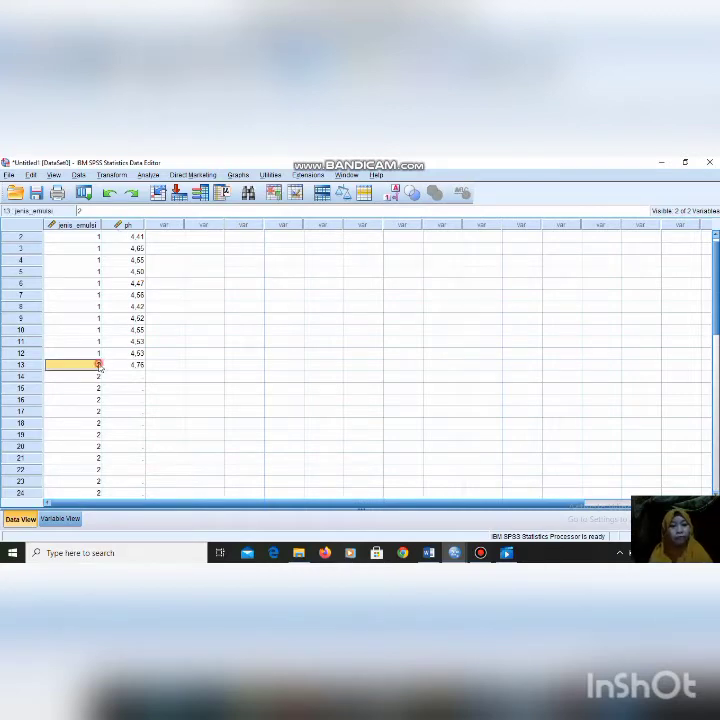
{"action": "type", "text": "1"}
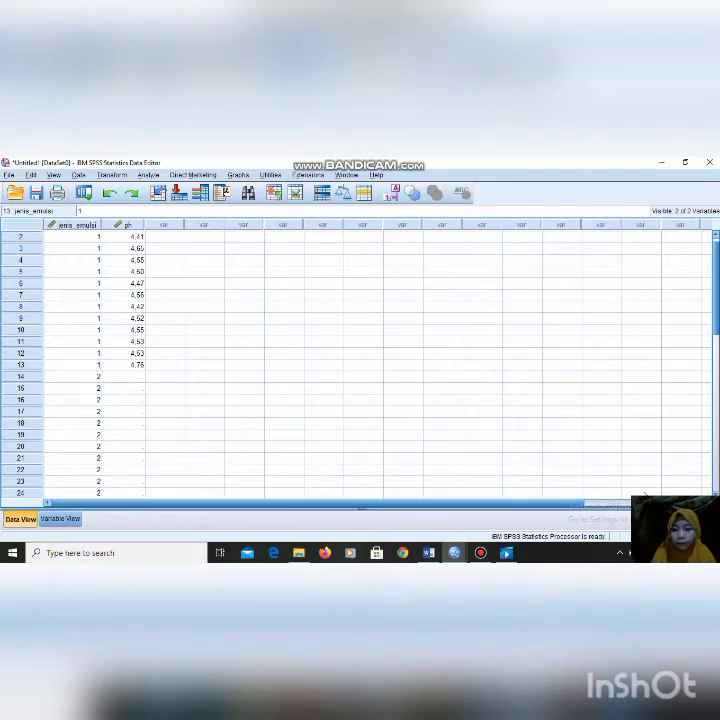
{"action": "scroll", "coordinate": [360, 360], "scroll_direction": "down", "scroll_amount": 7}
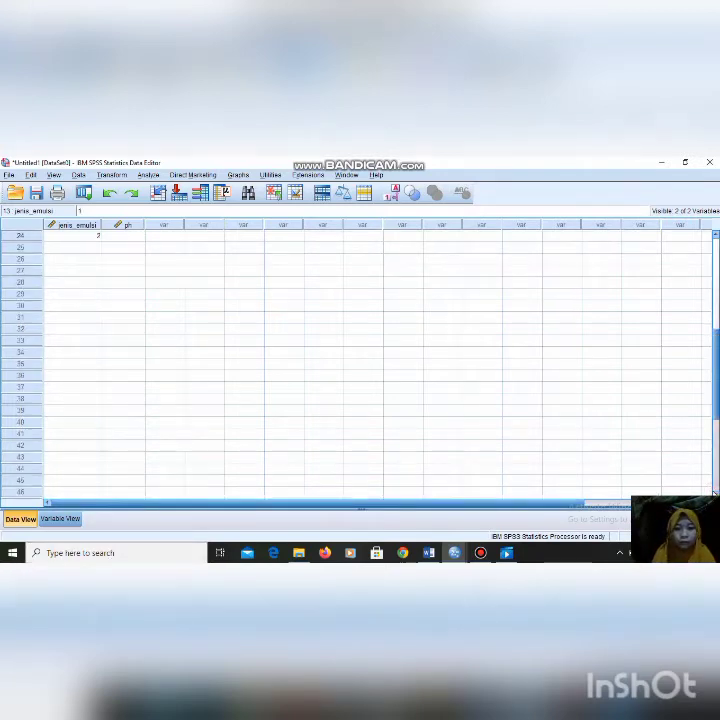
{"action": "left_click", "coordinate": [97, 246]}
{"action": "type", "text": "2"}
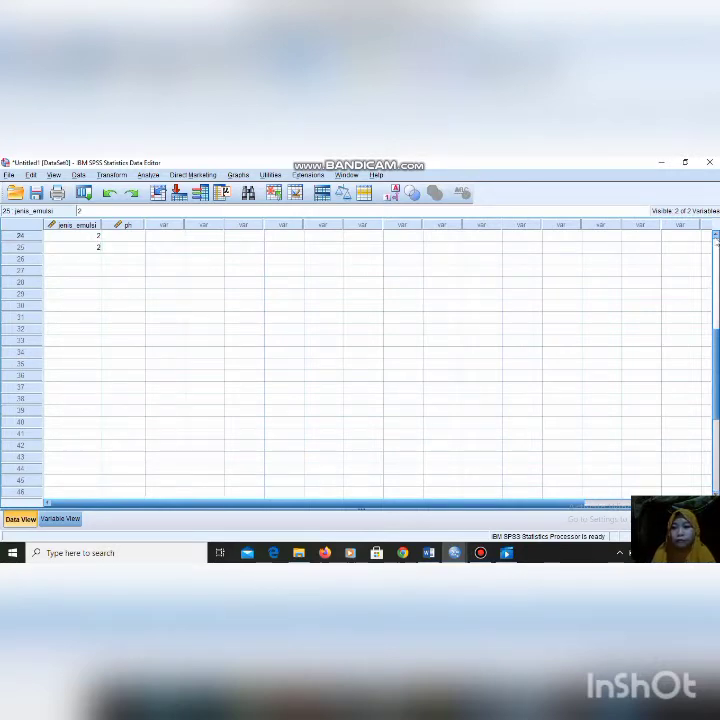
Step: Delete the ph value in row 1 and clear the pasted ph values in rows 2 to 13
{"action": "scroll", "coordinate": [715, 235], "scroll_direction": "up", "scroll_amount": 9}
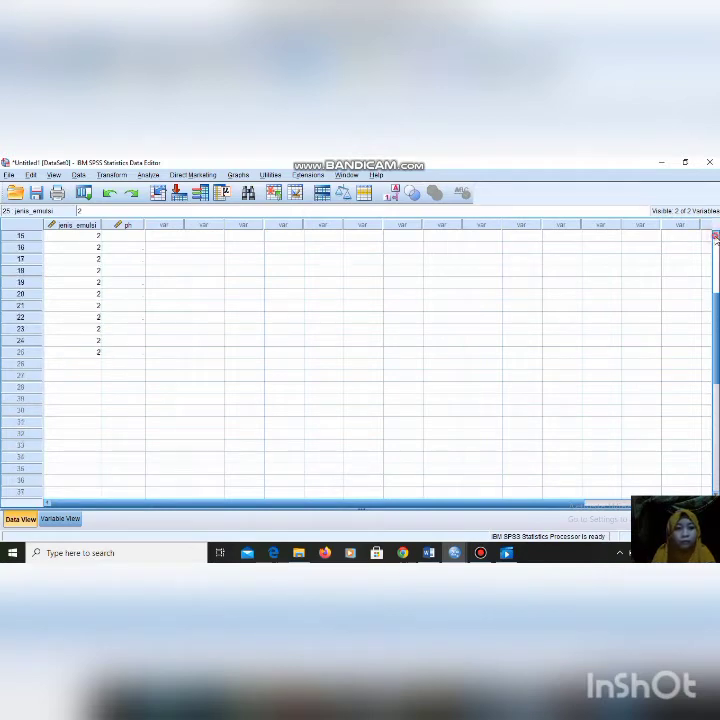
{"action": "scroll", "coordinate": [715, 235], "scroll_direction": "up", "scroll_amount": 10}
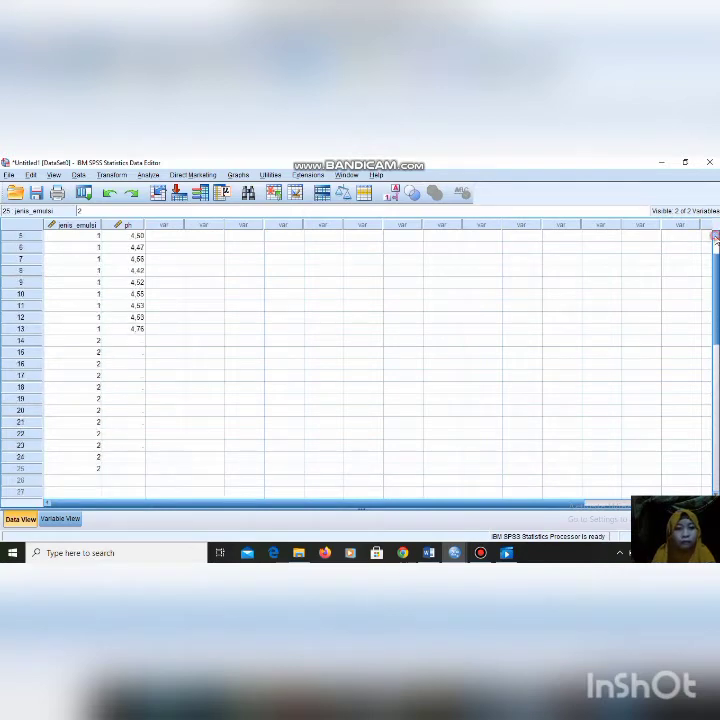
{"action": "scroll", "coordinate": [715, 235], "scroll_direction": "up", "scroll_amount": 4}
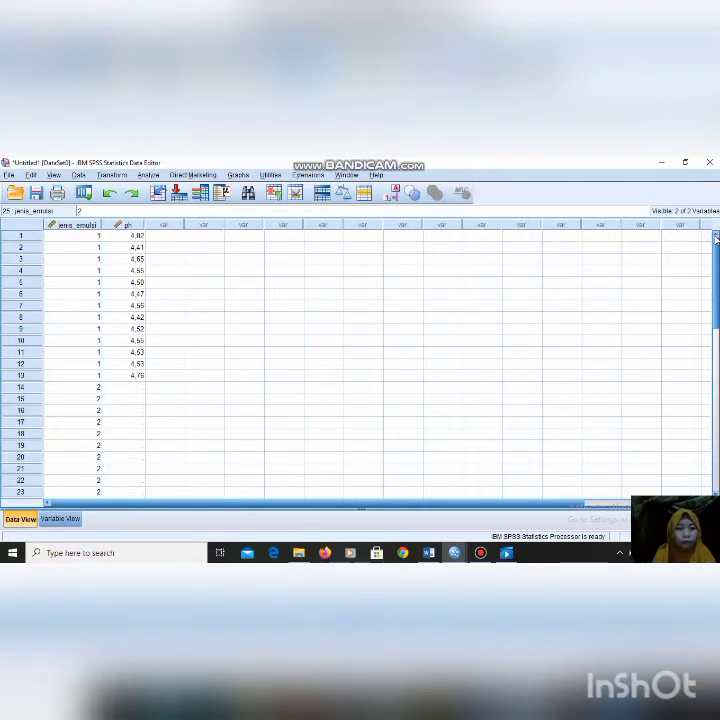
{"action": "left_click", "coordinate": [138, 239]}
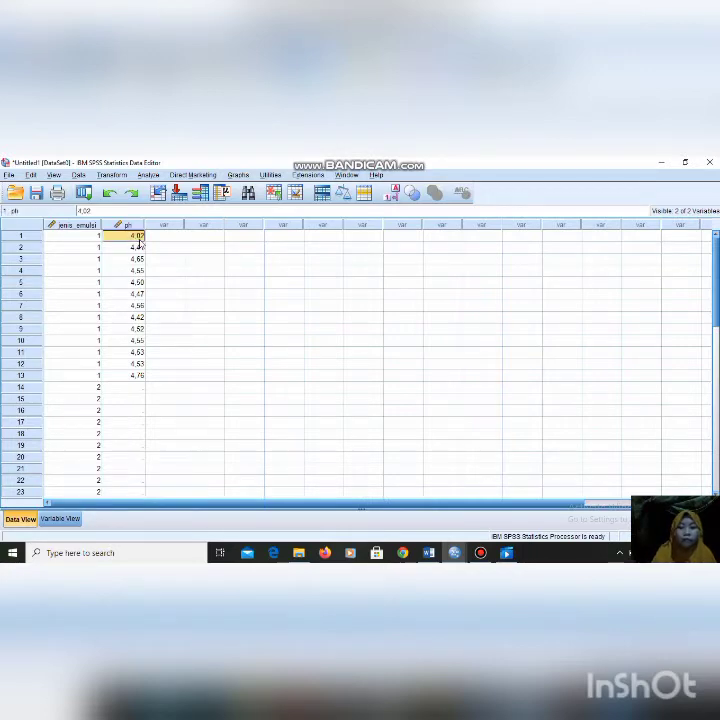
{"action": "key", "text": "BackSpace"}
{"action": "left_click_drag", "start_coordinate": [138, 249], "coordinate": [135, 374]}
{"action": "right_click", "coordinate": [134, 375]}
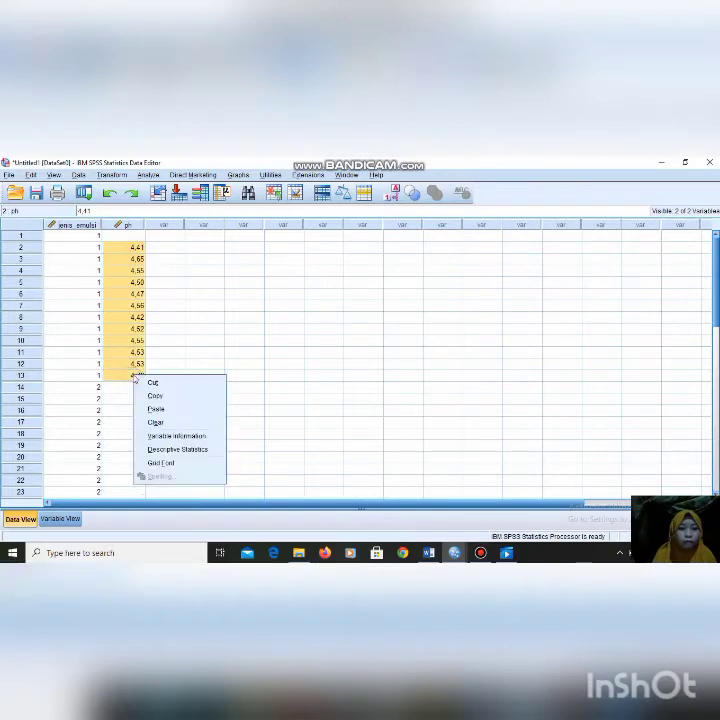
{"action": "left_click", "coordinate": [160, 422]}
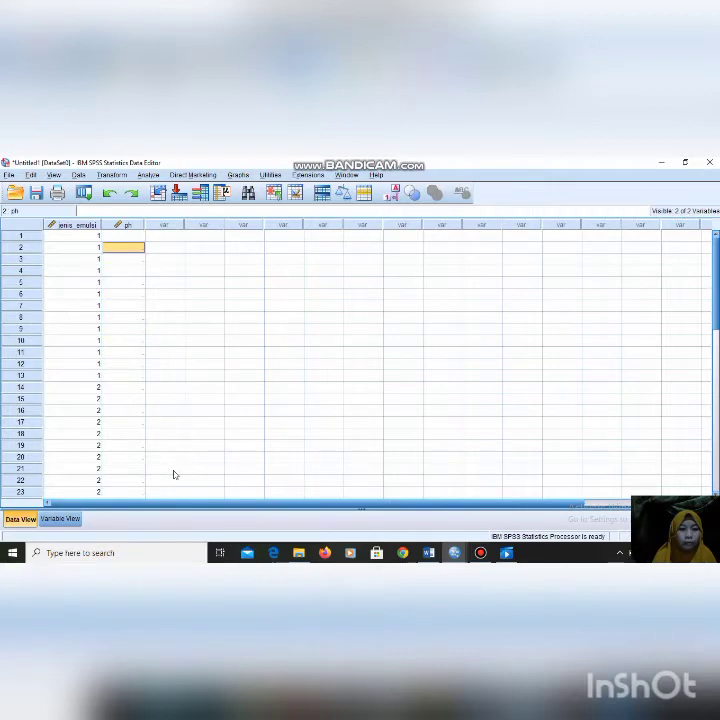
Step: Switch to the Word document and copy the Mula-mula pH values of samples 1 to 12
{"action": "left_click", "coordinate": [430, 553]}
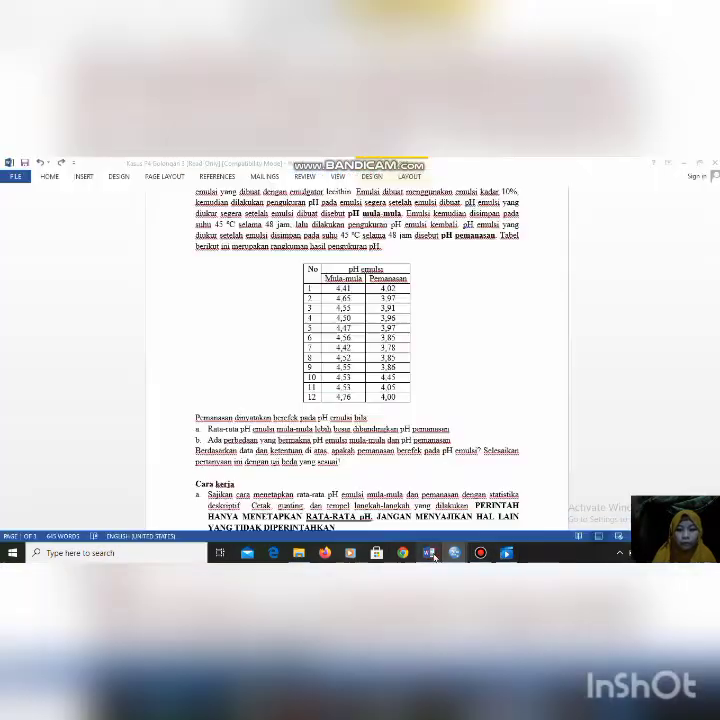
{"action": "right_click", "coordinate": [341, 347]}
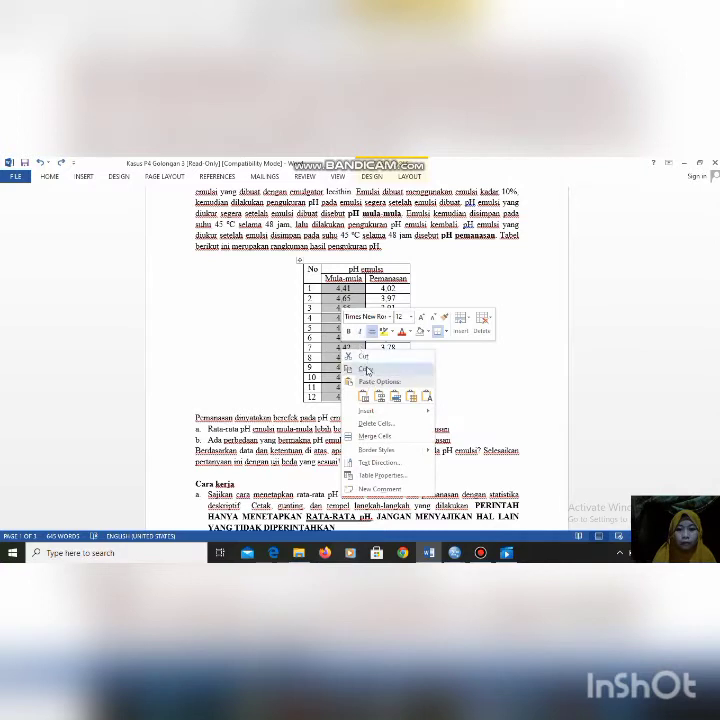
{"action": "left_click", "coordinate": [364, 369]}
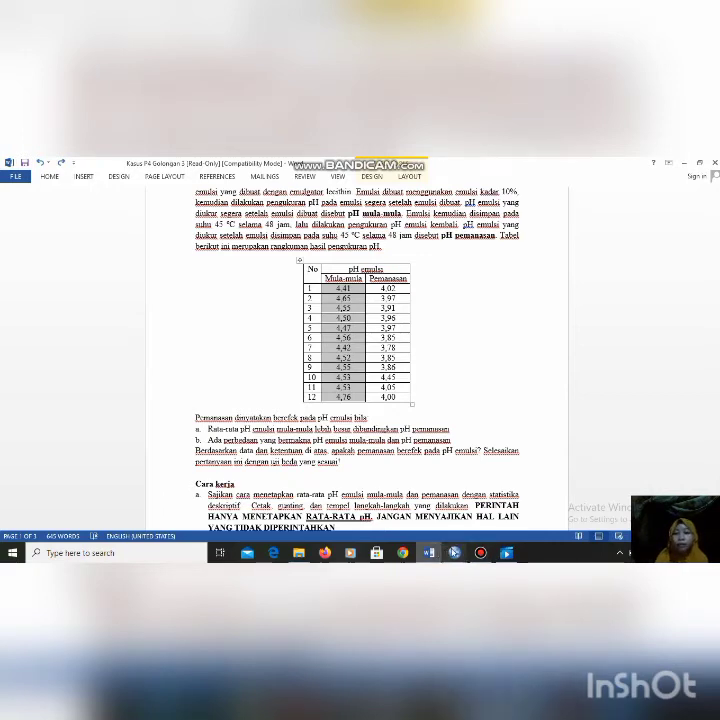
Step: Switch to the SPSS data sheet, paste the Mula-mula values into the ph column from row 1, and set row 13's jenis_emulsi code to 2
{"action": "left_click", "coordinate": [455, 552]}
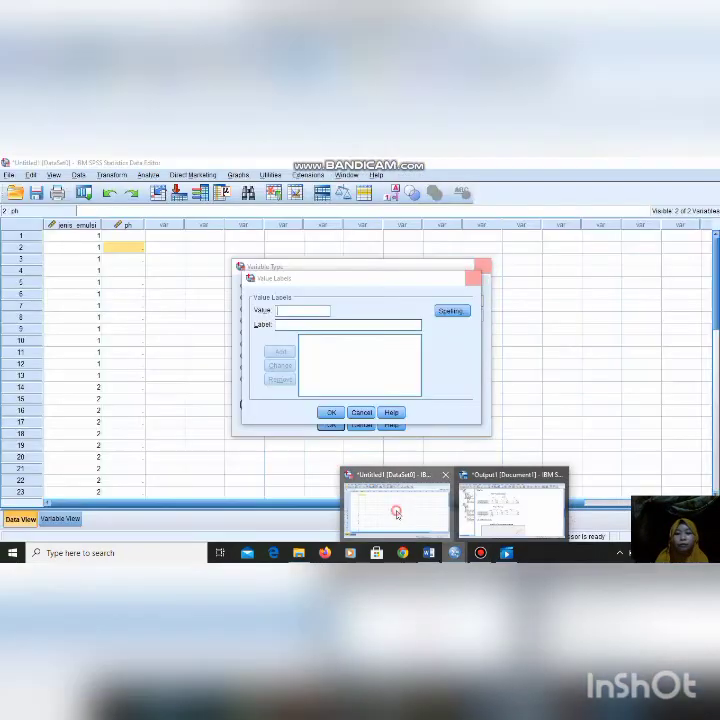
{"action": "left_click", "coordinate": [396, 505]}
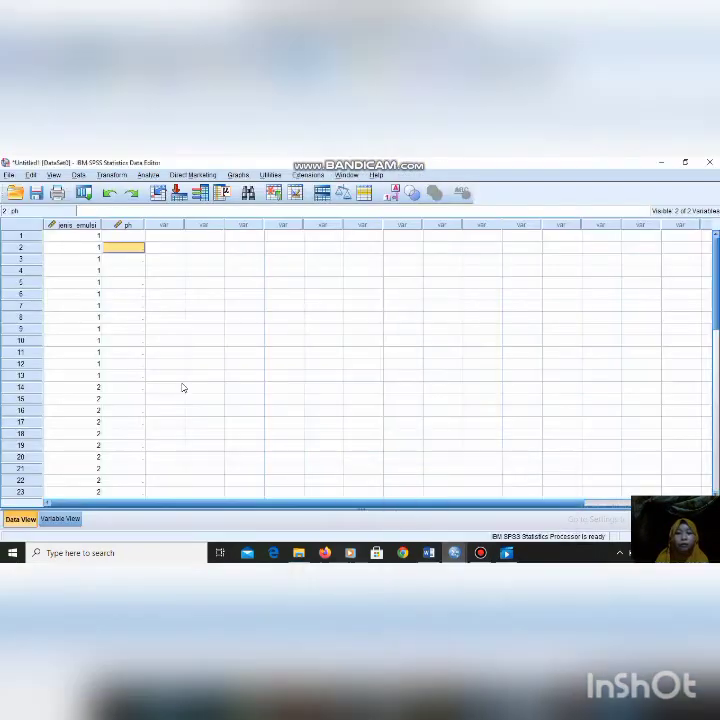
{"action": "left_click", "coordinate": [131, 236]}
{"action": "right_click", "coordinate": [131, 237]}
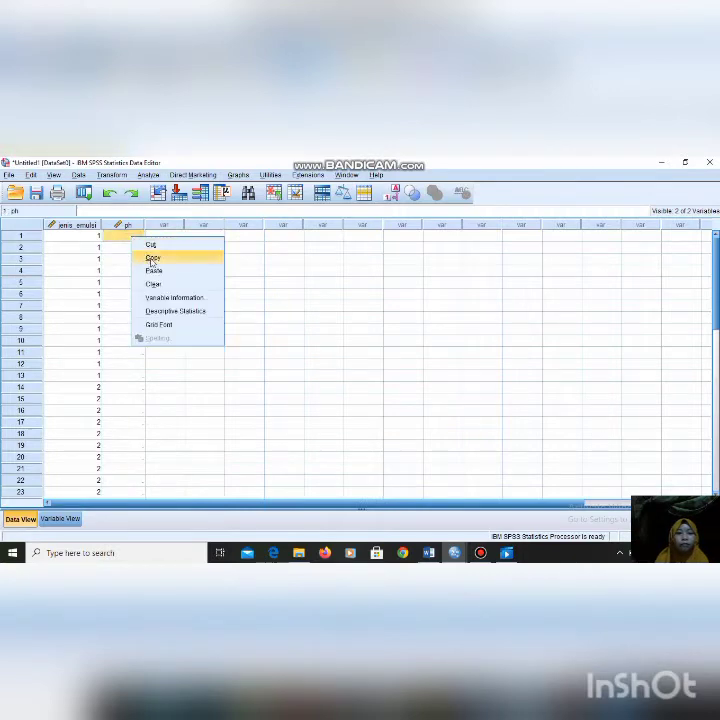
{"action": "left_click", "coordinate": [153, 270]}
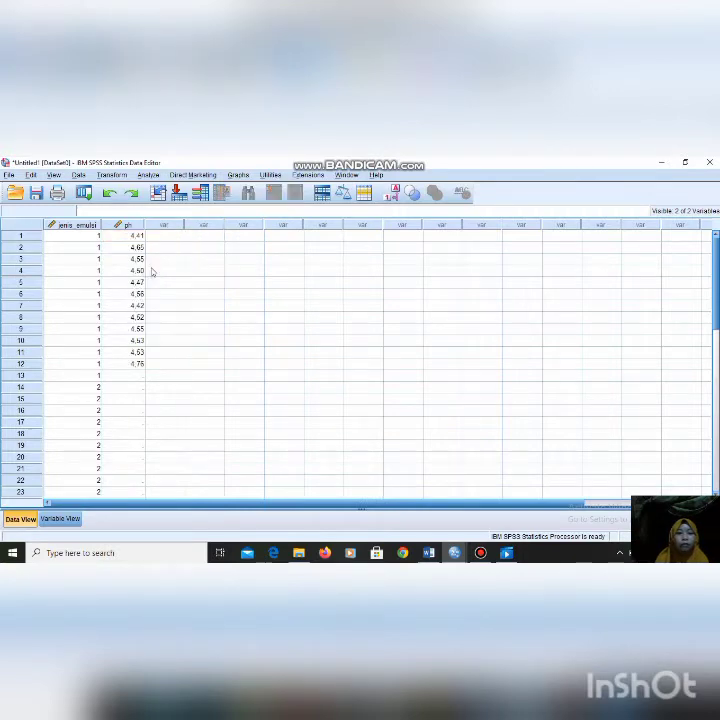
{"action": "left_click", "coordinate": [99, 374]}
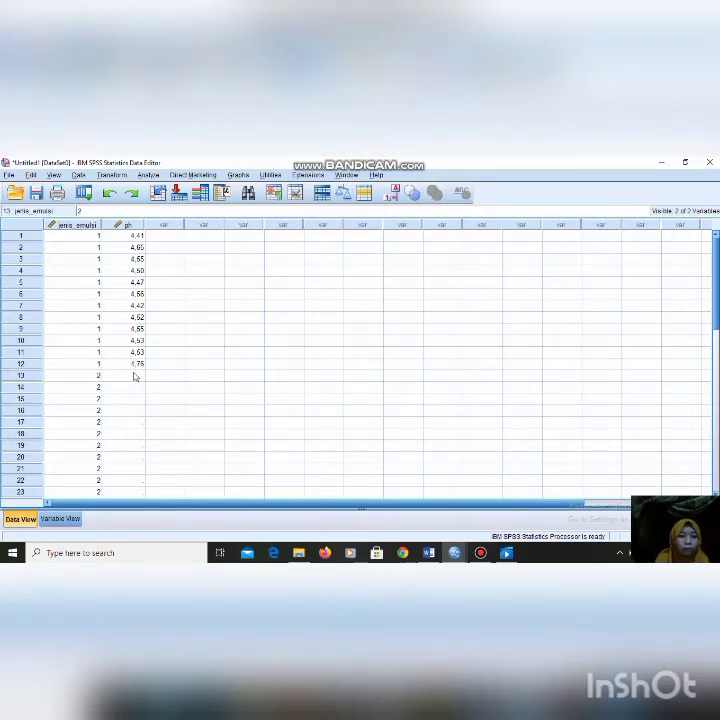
{"action": "left_click", "coordinate": [135, 376]}
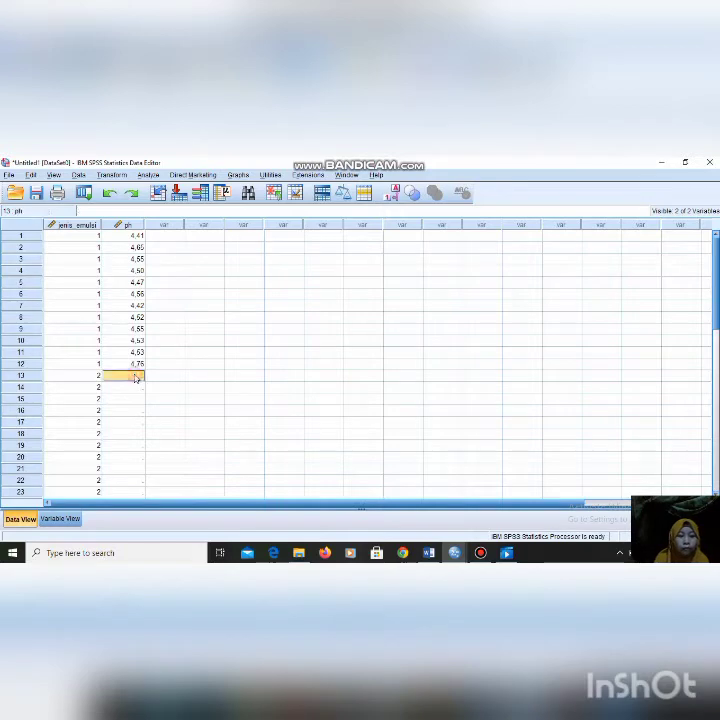
Step: Switch to the Word document and select the Pemanasan pH values of samples 1 to 12 for copying
{"action": "left_click", "coordinate": [429, 553]}
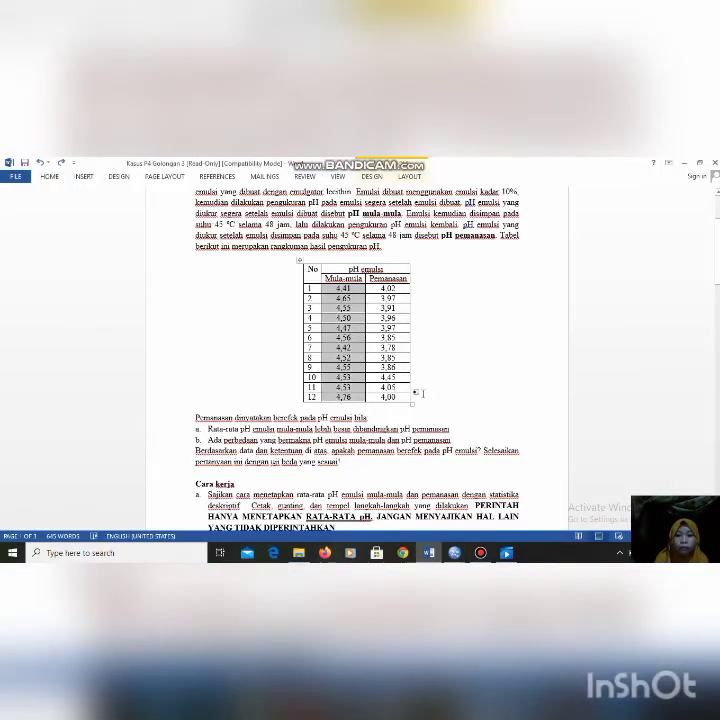
{"action": "left_click", "coordinate": [366, 281]}
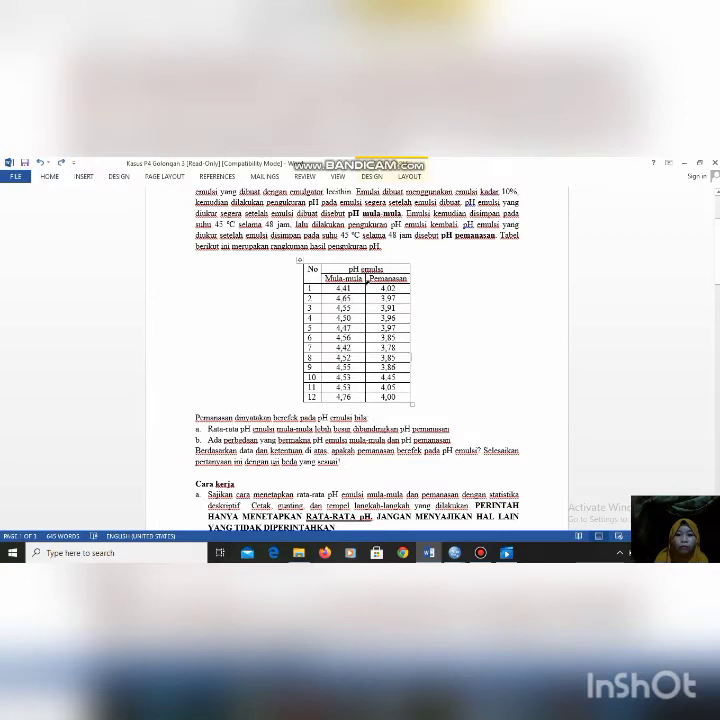
{"action": "left_click_drag", "start_coordinate": [374, 288], "coordinate": [386, 400]}
{"action": "right_click", "coordinate": [386, 399]}
{"action": "mouse_move", "coordinate": [432, 316]}
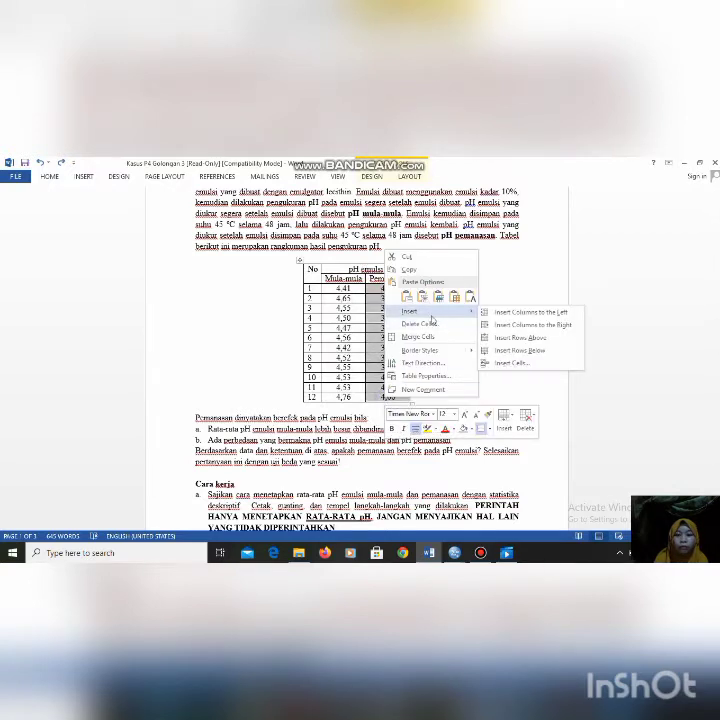
{"action": "key", "text": "Escape"}
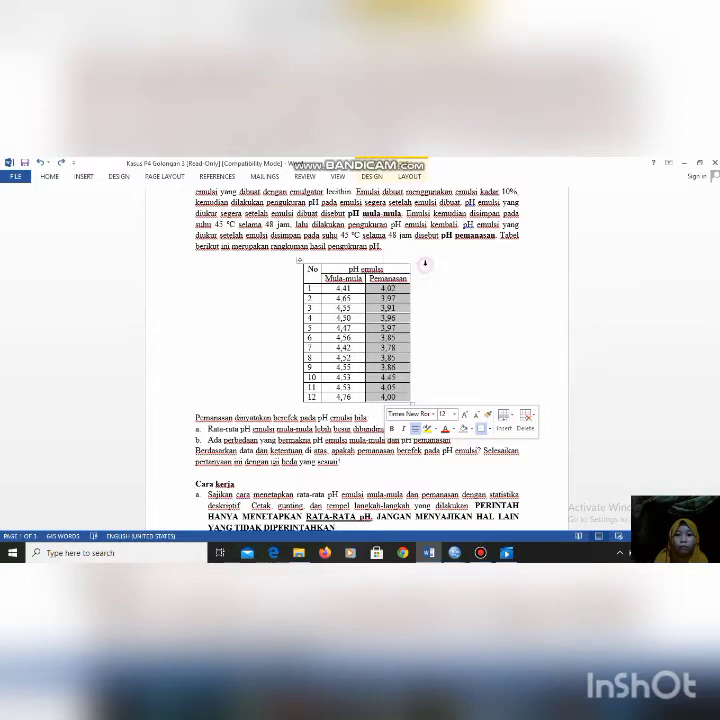
Step: Switch to the SPSS data sheet and try to paste the Pemanasan values into the ph column starting at row 13
{"action": "mouse_move", "coordinate": [455, 552]}
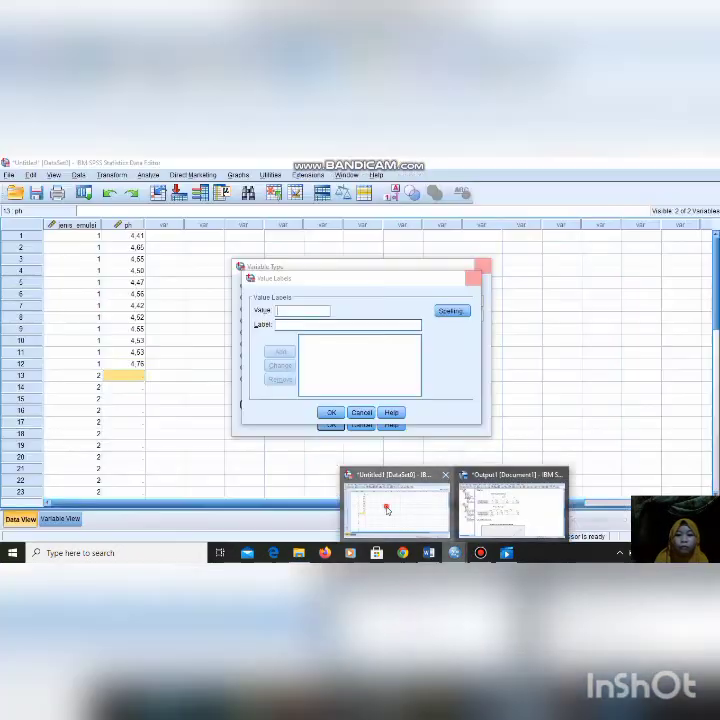
{"action": "left_click", "coordinate": [387, 510]}
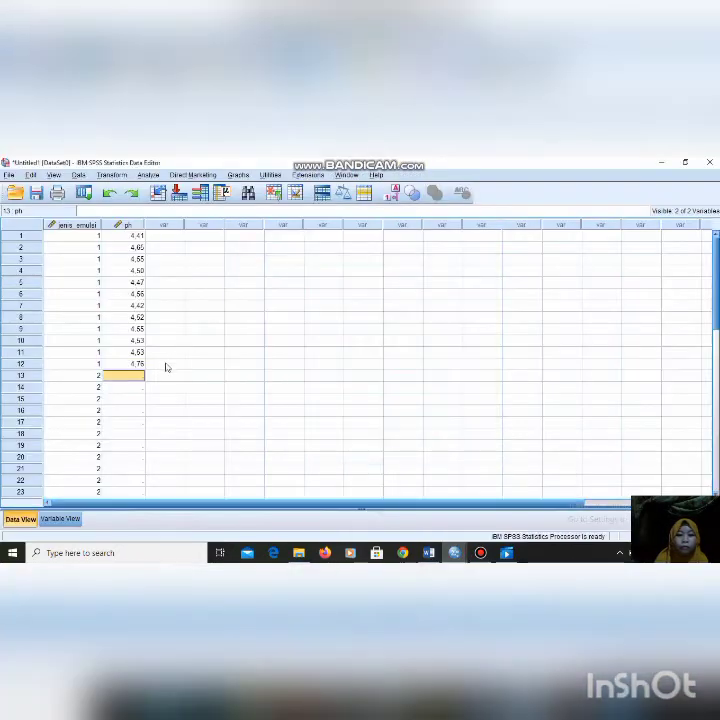
{"action": "right_click", "coordinate": [125, 377]}
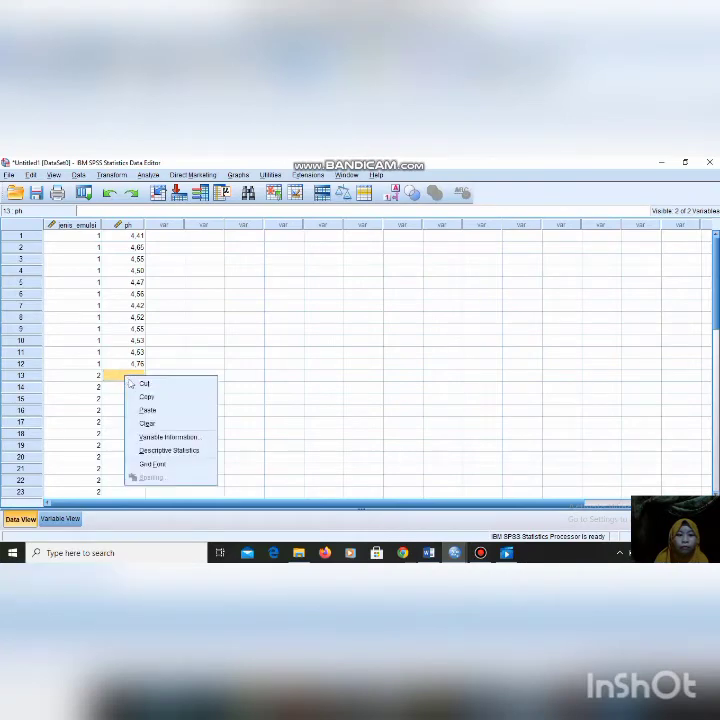
{"action": "left_click", "coordinate": [144, 397]}
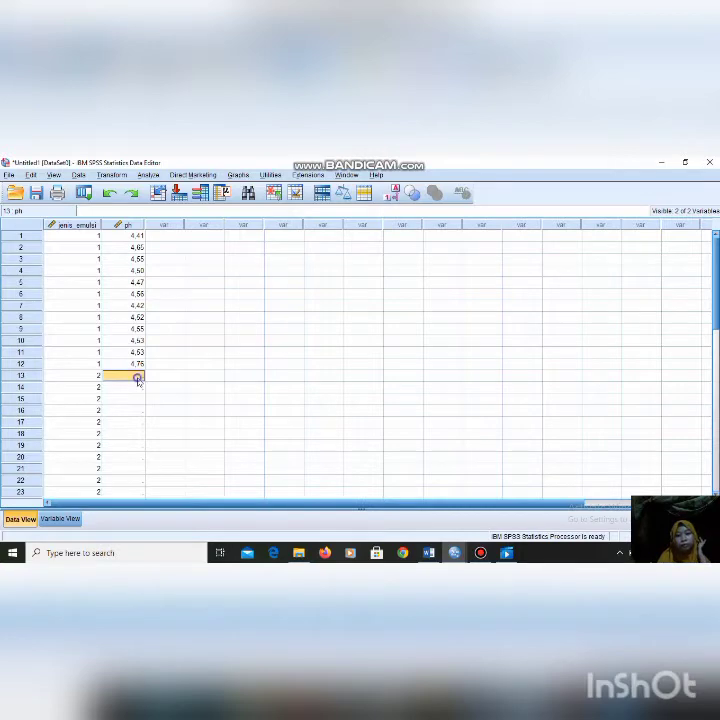
{"action": "right_click", "coordinate": [139, 380]}
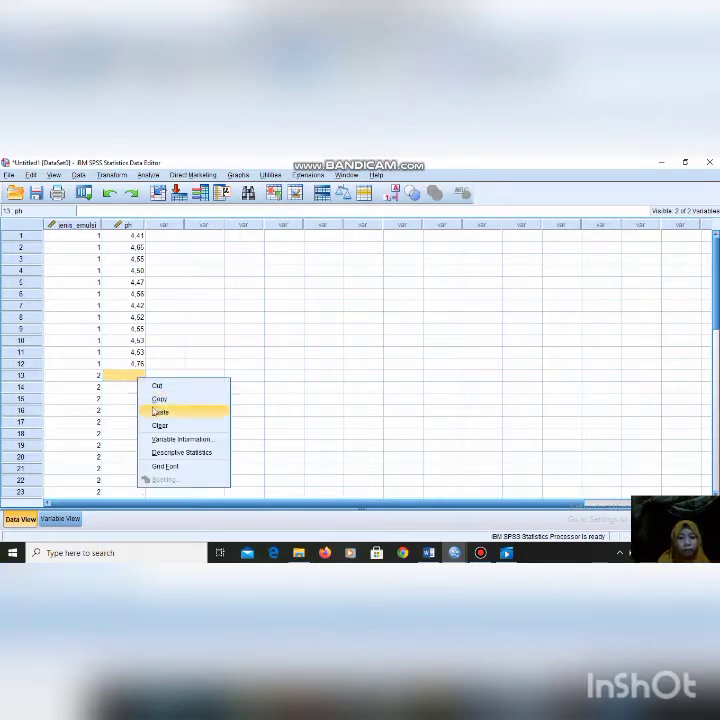
{"action": "left_click", "coordinate": [155, 412]}
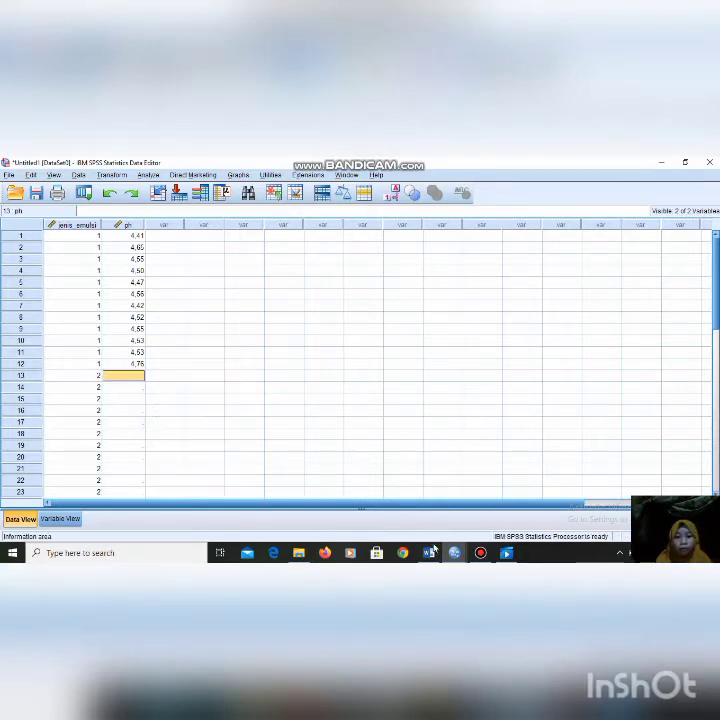
Step: Return to the Word document and copy the selected Pemanasan pH values
{"action": "left_click", "coordinate": [430, 552]}
{"action": "right_click", "coordinate": [380, 401]}
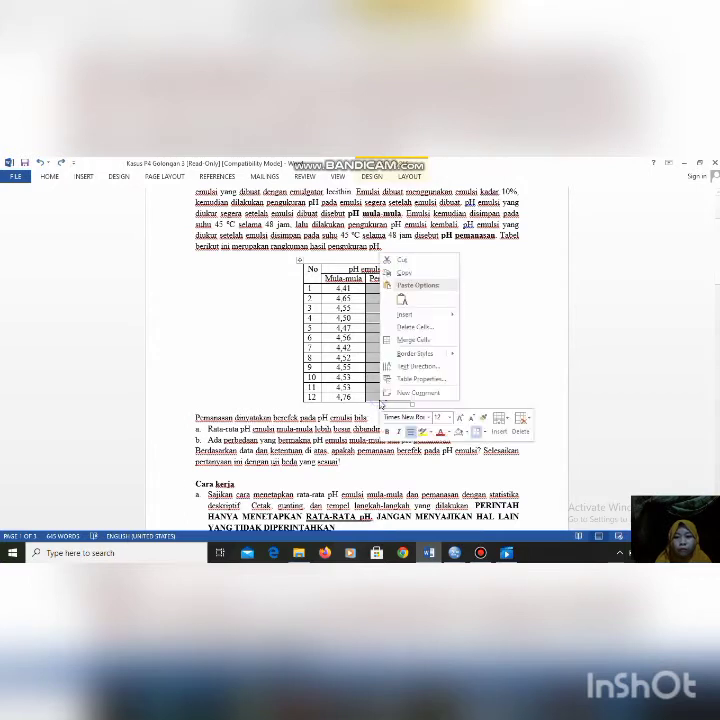
{"action": "left_click", "coordinate": [425, 272]}
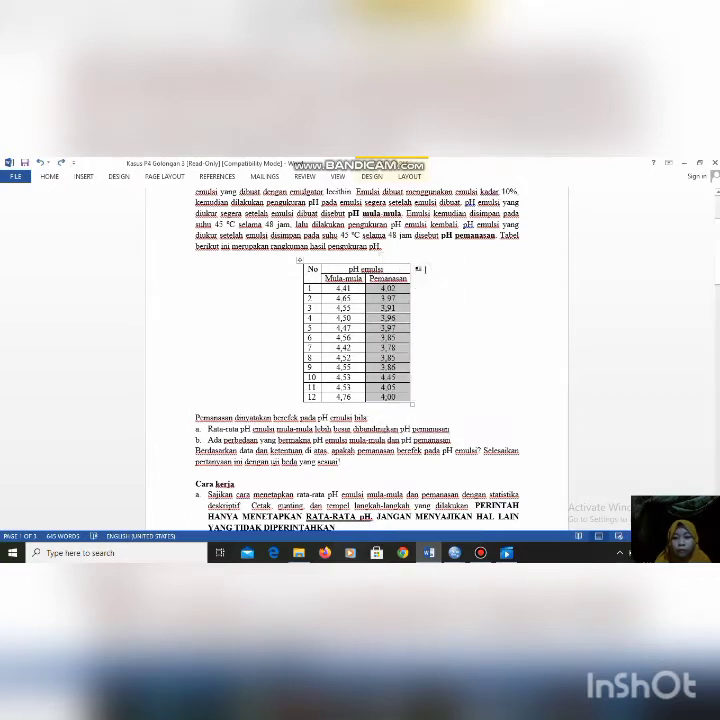
Step: Switch to the SPSS data sheet and paste the copied Pemanasan values into the ph column starting at row 13
{"action": "left_click", "coordinate": [454, 553]}
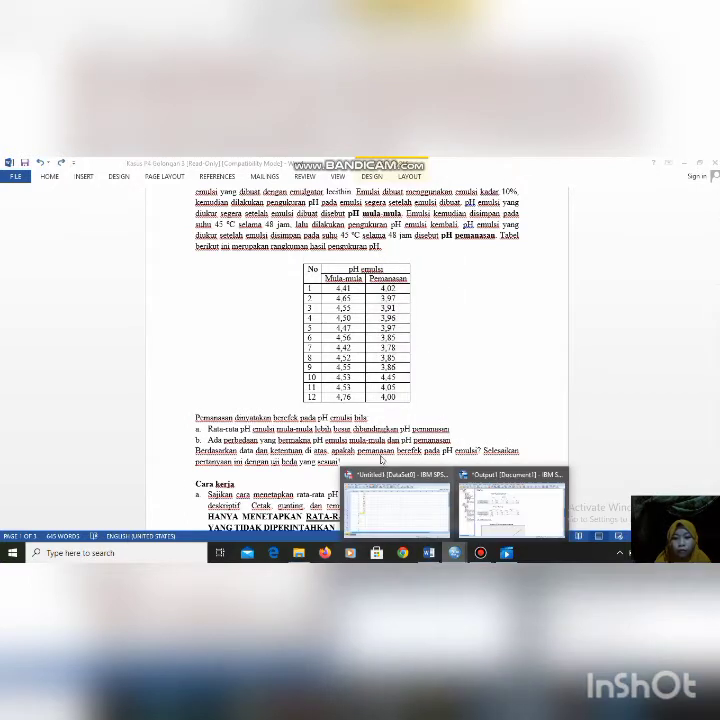
{"action": "left_click", "coordinate": [365, 495]}
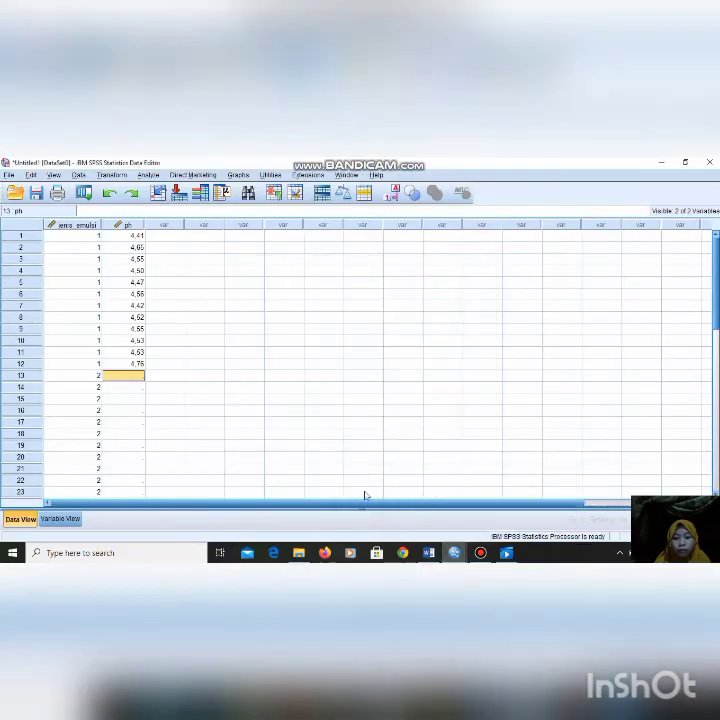
{"action": "right_click", "coordinate": [129, 380]}
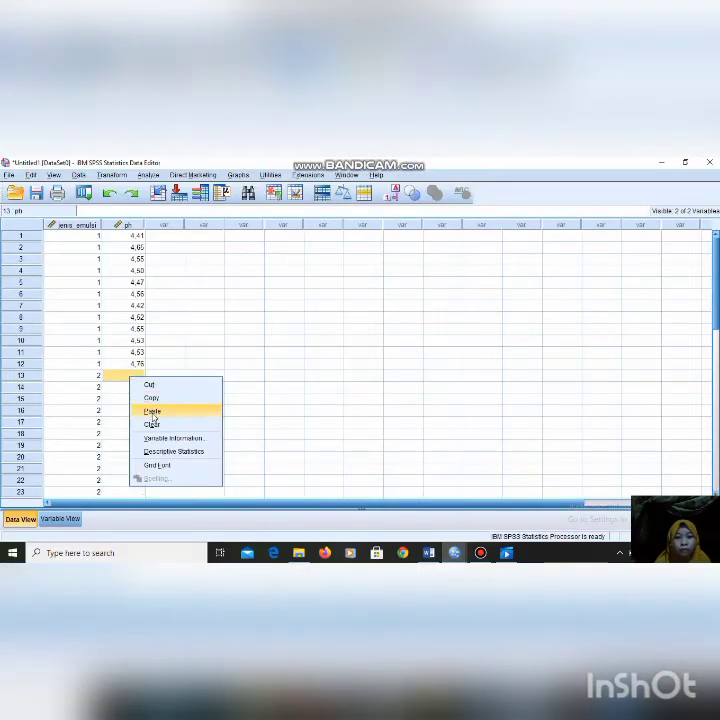
{"action": "left_click", "coordinate": [152, 411]}
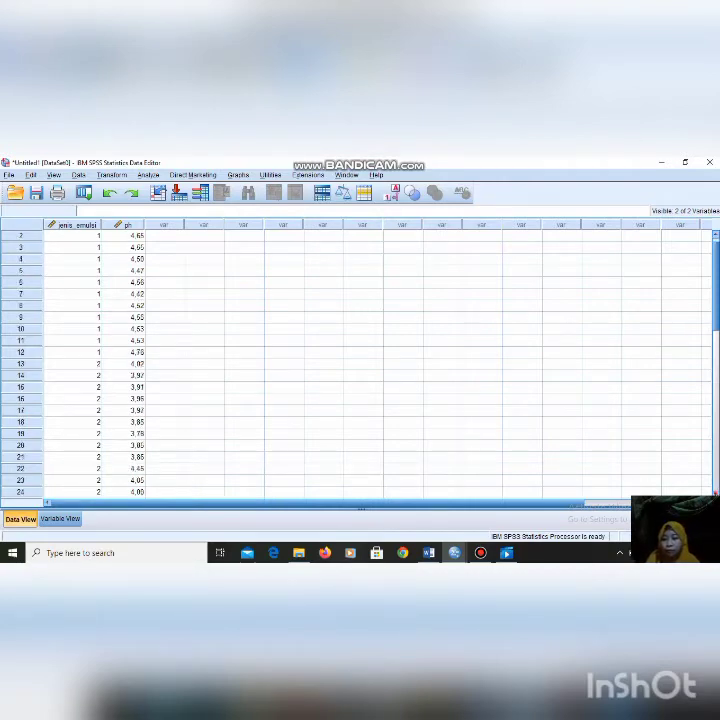
Step: Delete the surplus jenis_emulsi code in row 25
{"action": "scroll", "coordinate": [360, 360], "scroll_direction": "down", "scroll_amount": 2}
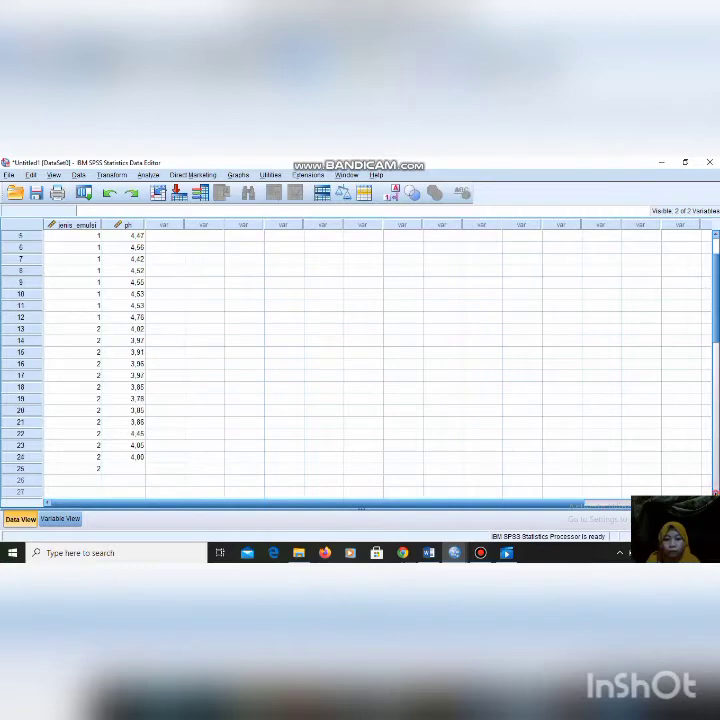
{"action": "left_click", "coordinate": [101, 471]}
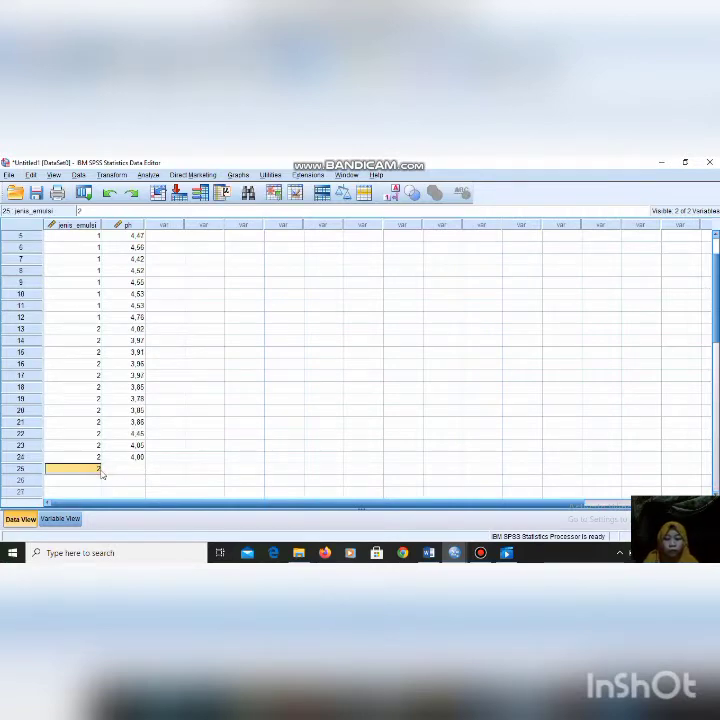
{"action": "key", "text": "Delete"}
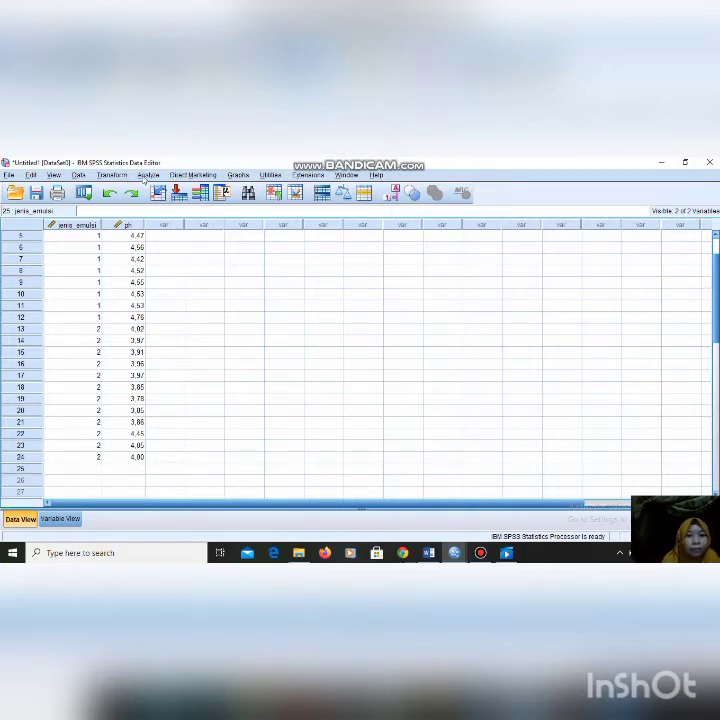
Step: Run Explore with jenis_emulsi and ph as dependents, displaying both statistics and plots, with descriptives at a 95% confidence interval
{"action": "left_click", "coordinate": [147, 175]}
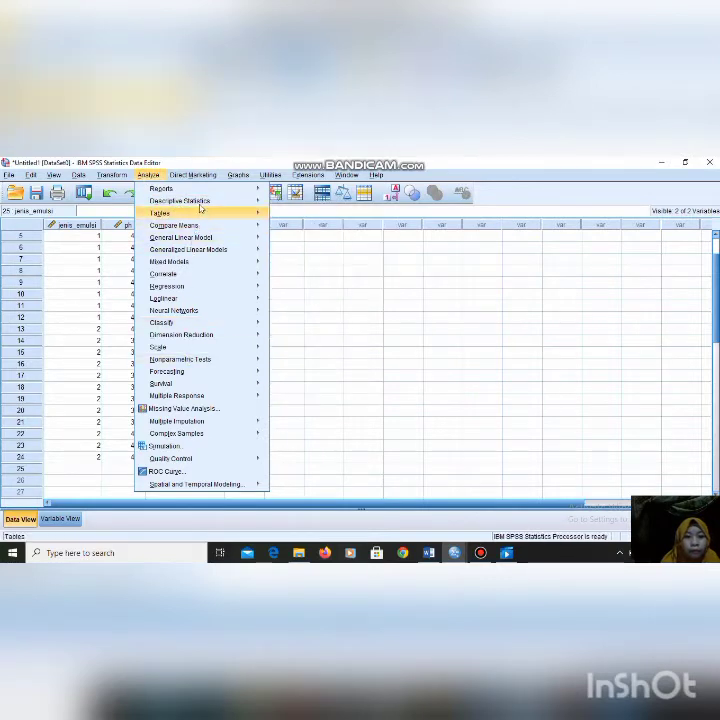
{"action": "mouse_move", "coordinate": [200, 213]}
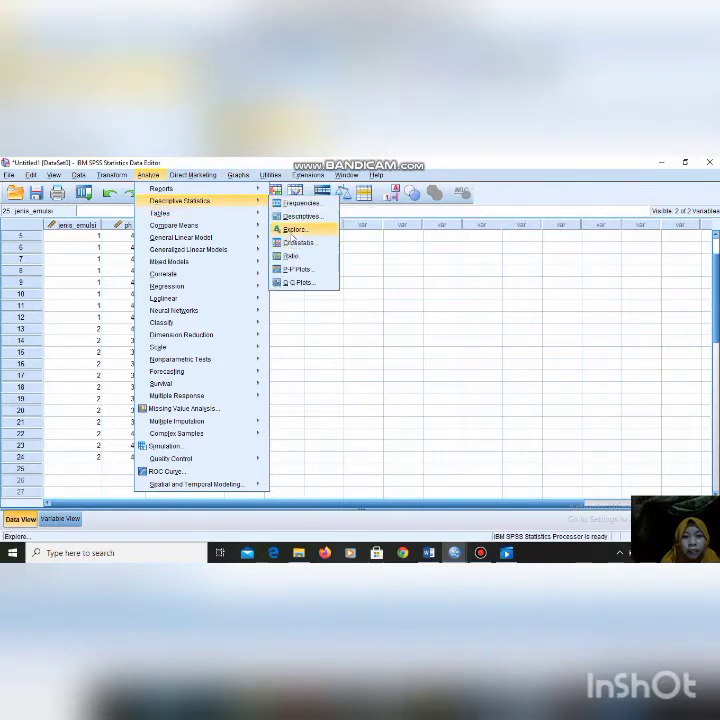
{"action": "left_click", "coordinate": [292, 231]}
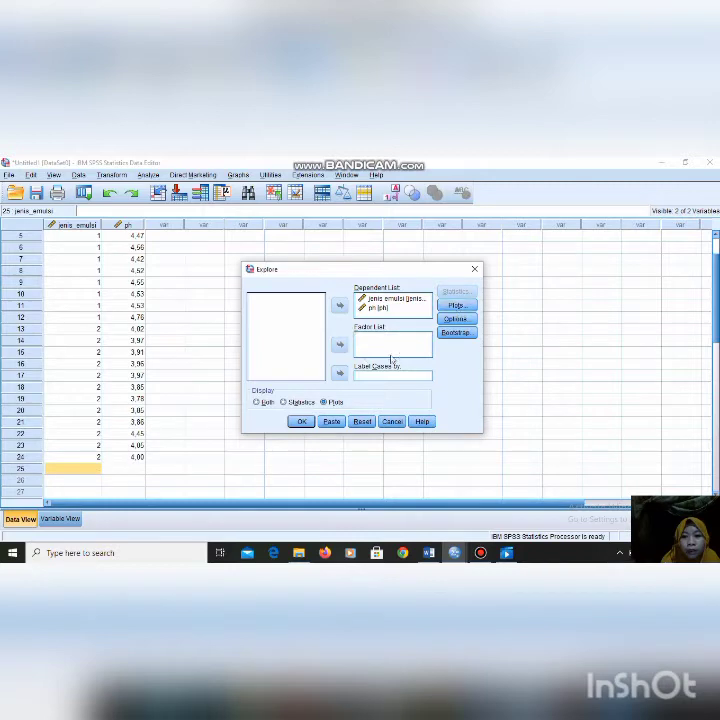
{"action": "left_click", "coordinate": [256, 402]}
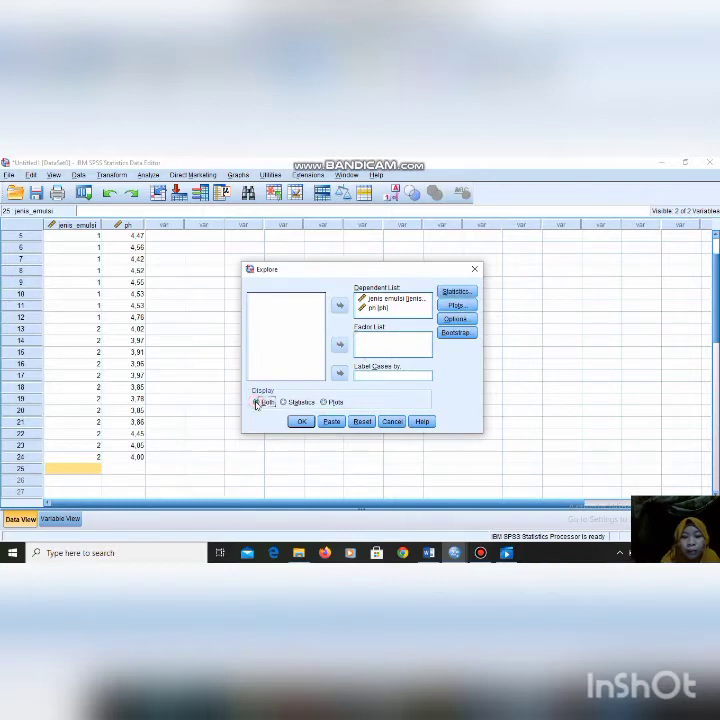
{"action": "left_click", "coordinate": [455, 291]}
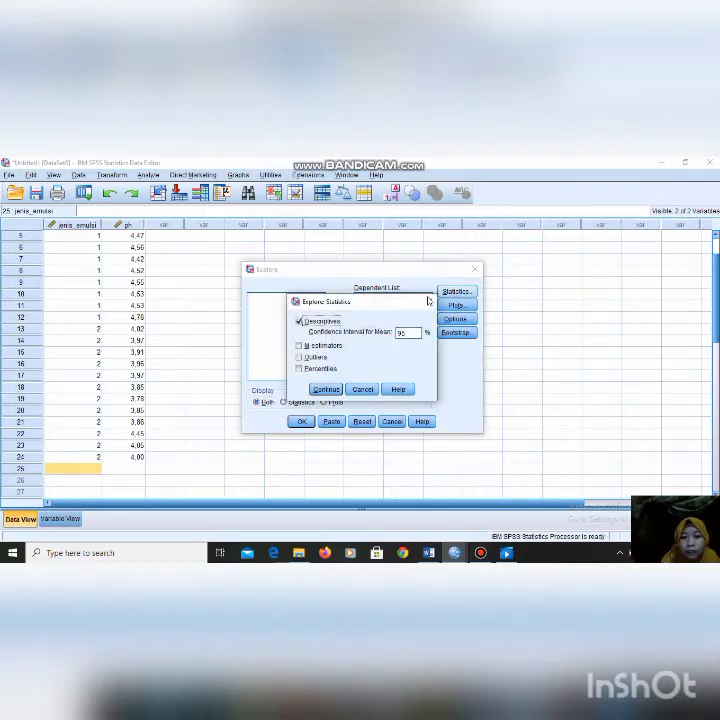
{"action": "left_click", "coordinate": [327, 391]}
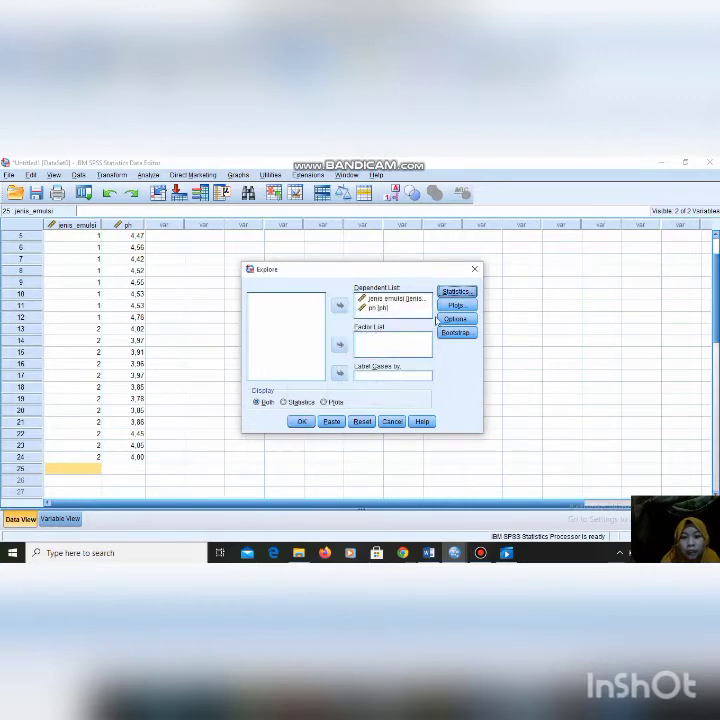
{"action": "left_click", "coordinate": [303, 421]}
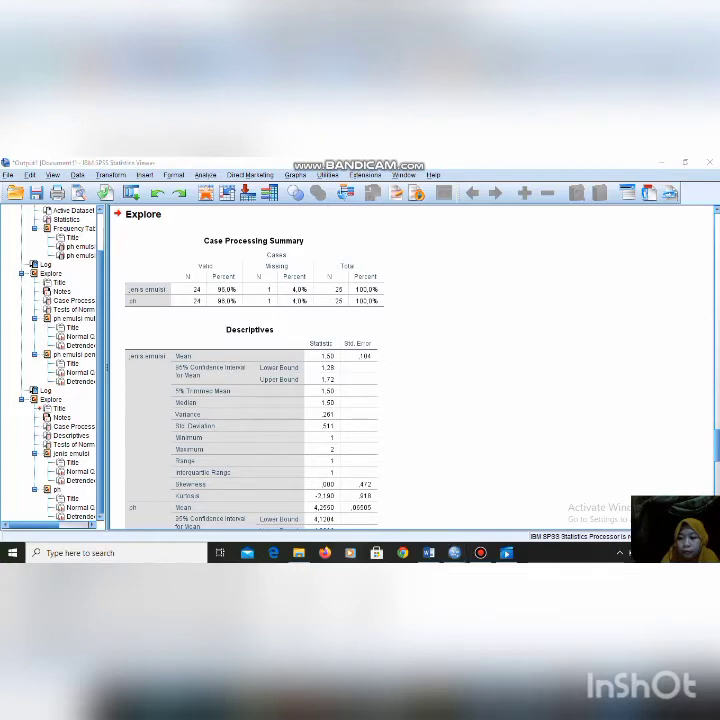
Step: Examine the Explore output for jenis emulsi and ph, including the Descriptives, Tests of Normality and Q-Q plots
{"action": "scroll", "coordinate": [410, 370], "scroll_direction": "down", "scroll_amount": 5}
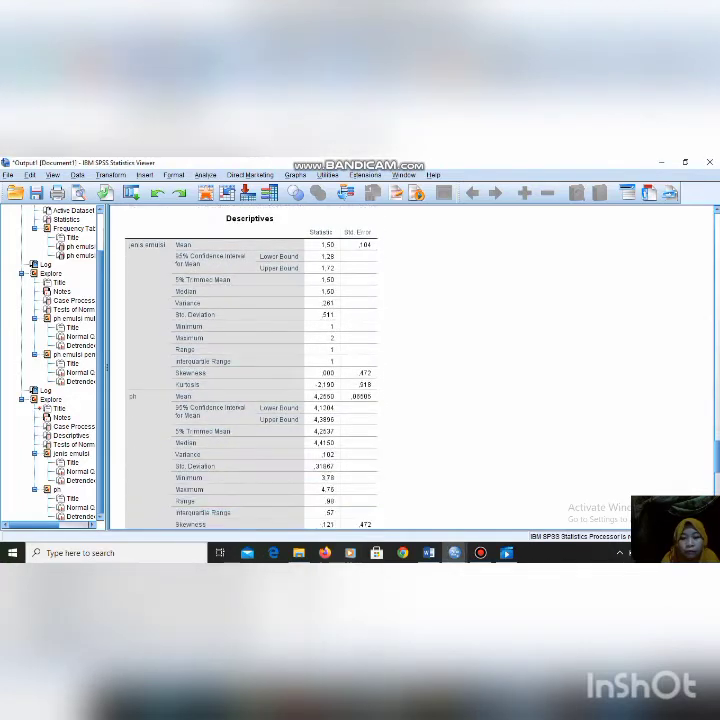
{"action": "scroll", "coordinate": [410, 370], "scroll_direction": "down", "scroll_amount": 6}
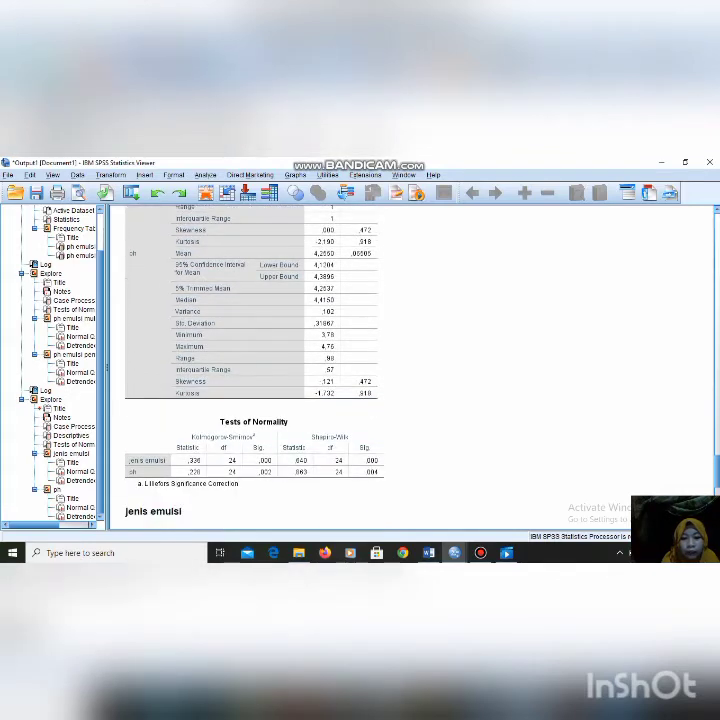
{"action": "scroll", "coordinate": [410, 370], "scroll_direction": "down", "scroll_amount": 4}
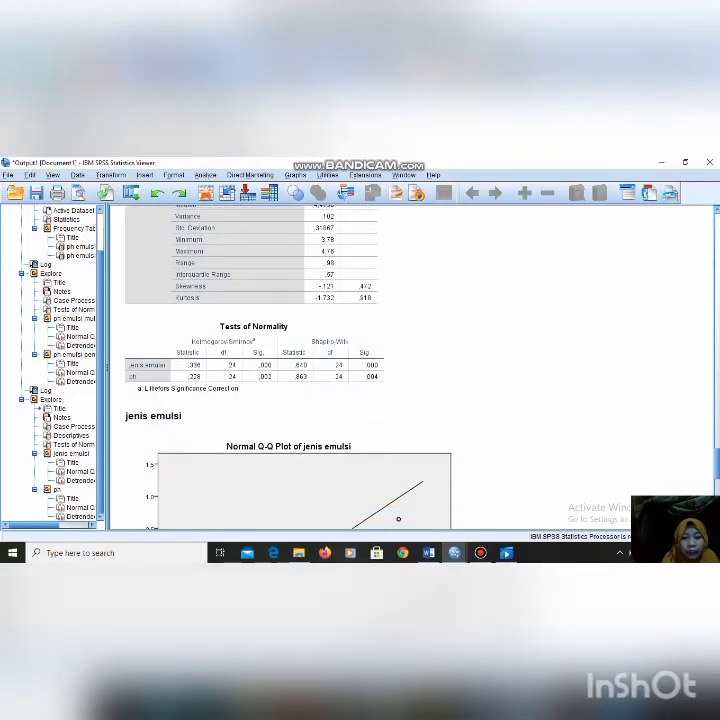
{"action": "scroll", "coordinate": [410, 370], "scroll_direction": "down", "scroll_amount": 4}
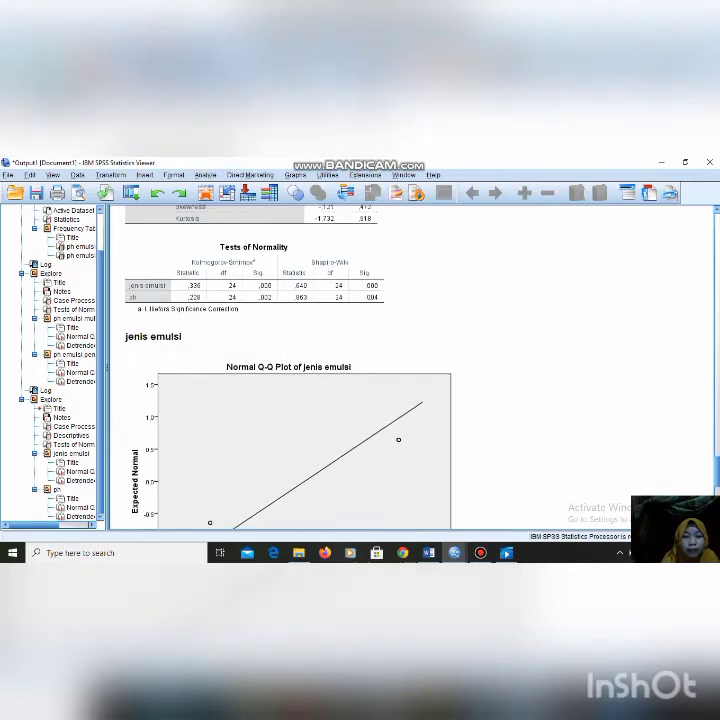
{"action": "scroll", "coordinate": [410, 370], "scroll_direction": "down", "scroll_amount": 6}
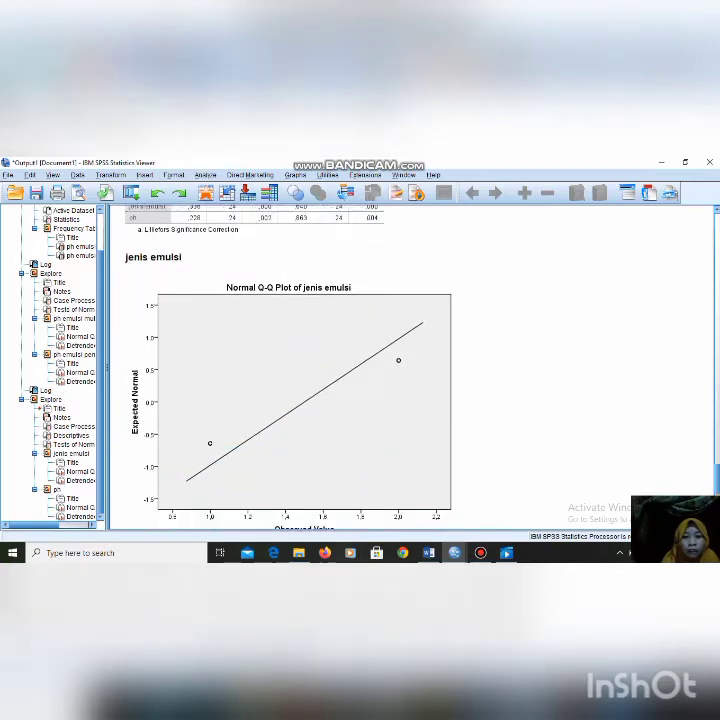
{"action": "scroll", "coordinate": [410, 370], "scroll_direction": "down", "scroll_amount": 6}
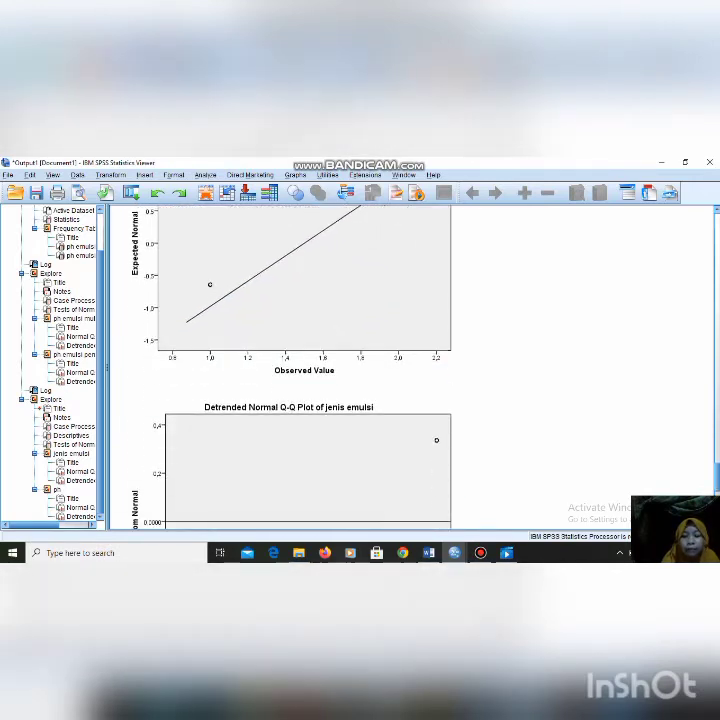
{"action": "scroll", "coordinate": [410, 370], "scroll_direction": "down", "scroll_amount": 7}
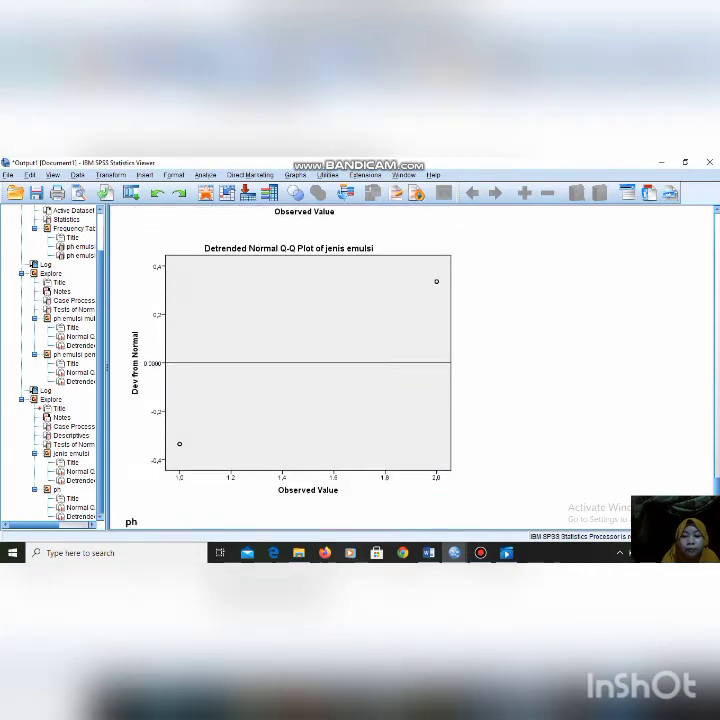
{"action": "scroll", "coordinate": [410, 370], "scroll_direction": "down", "scroll_amount": 2}
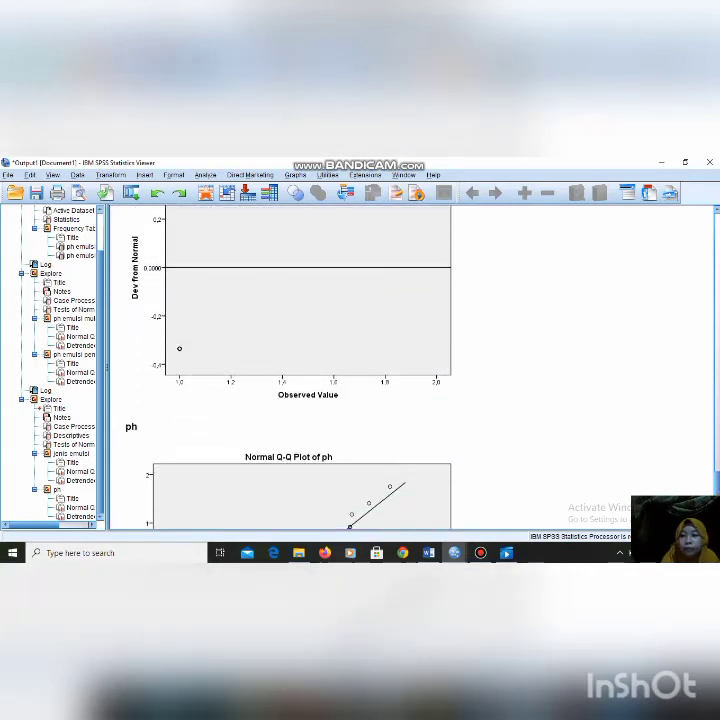
{"action": "scroll", "coordinate": [410, 370], "scroll_direction": "up", "scroll_amount": 6}
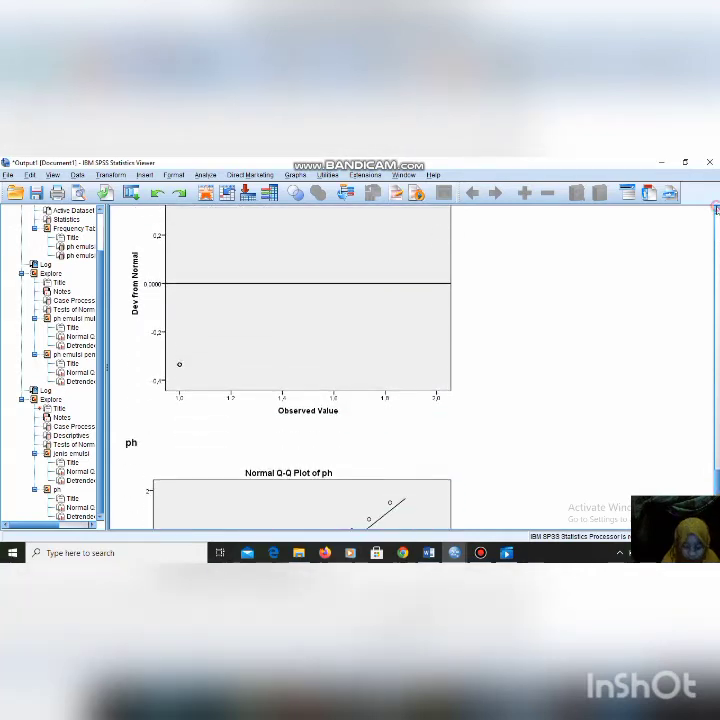
{"action": "scroll", "coordinate": [716, 209], "scroll_direction": "up", "scroll_amount": 6}
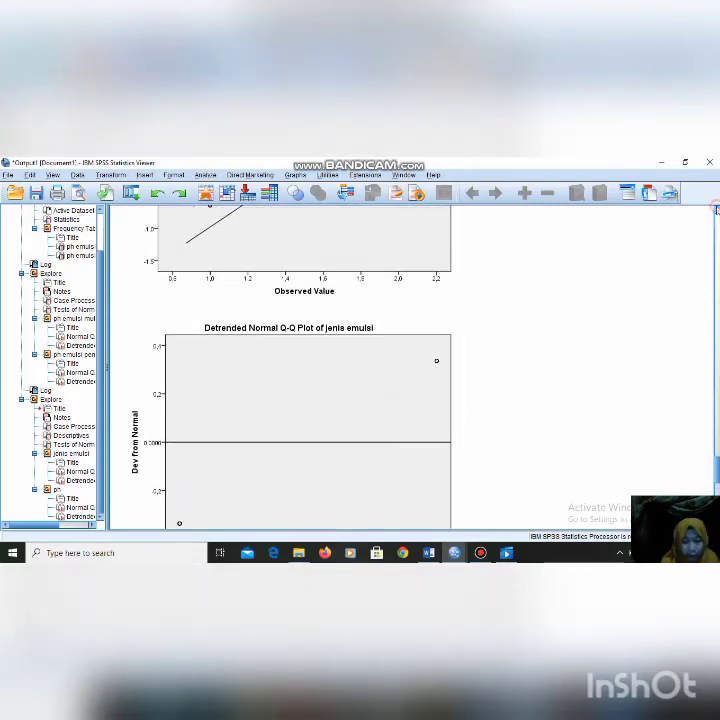
{"action": "scroll", "coordinate": [716, 210], "scroll_direction": "up", "scroll_amount": 4}
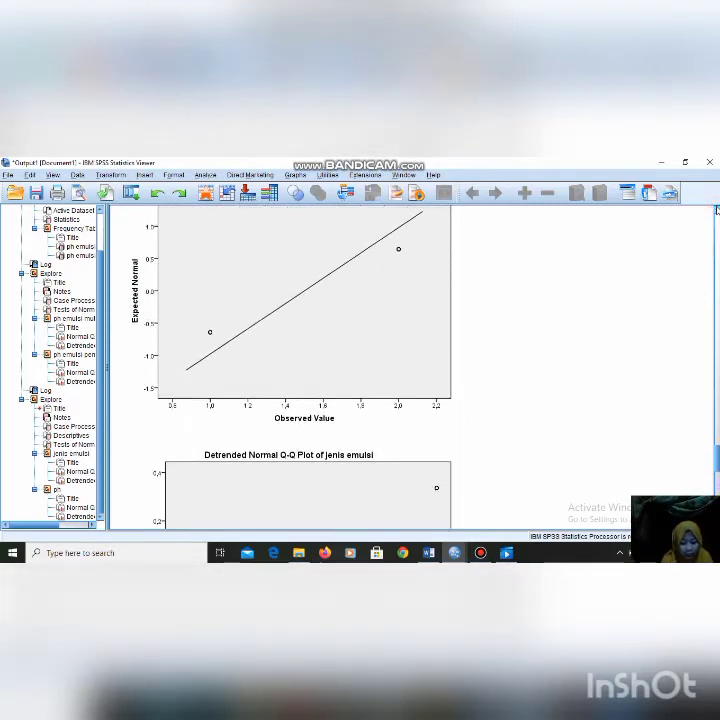
{"action": "scroll", "coordinate": [716, 210], "scroll_direction": "up", "scroll_amount": 4}
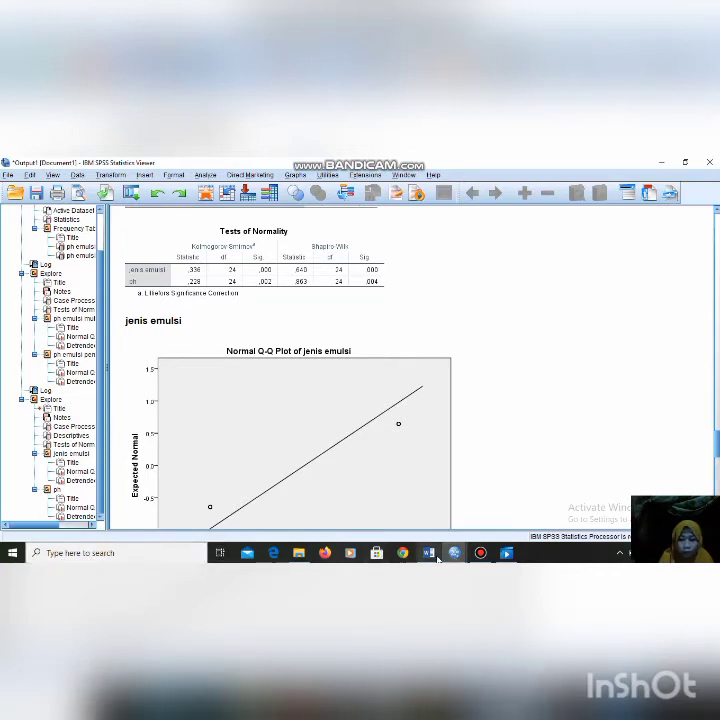
Step: Switch to the data set's variable definitions and rename the jenis_emulsi variable to sebelum
{"action": "mouse_move", "coordinate": [458, 552]}
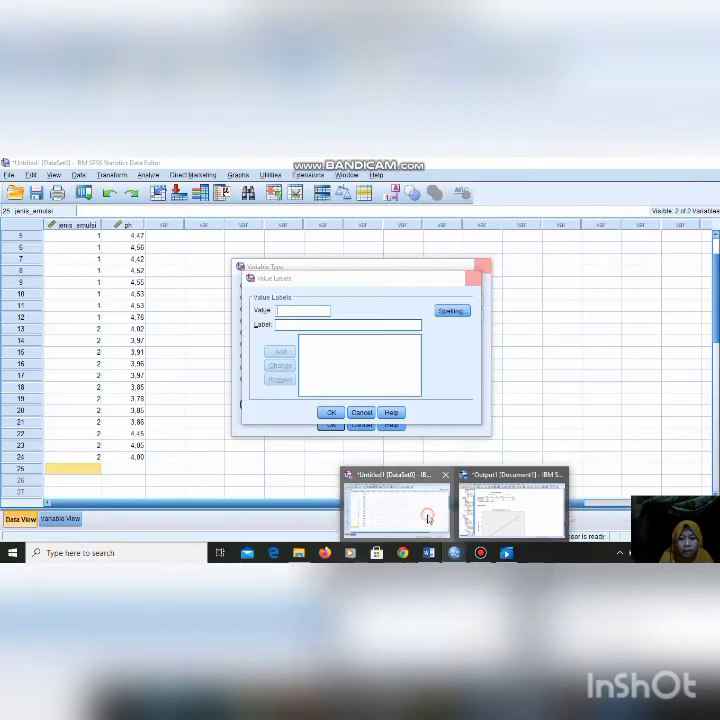
{"action": "left_click", "coordinate": [428, 518]}
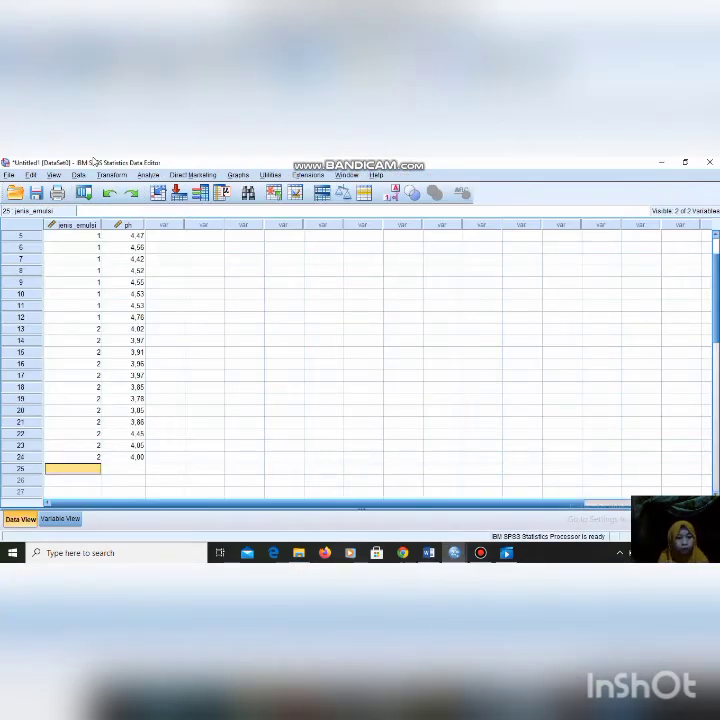
{"action": "left_click", "coordinate": [60, 518]}
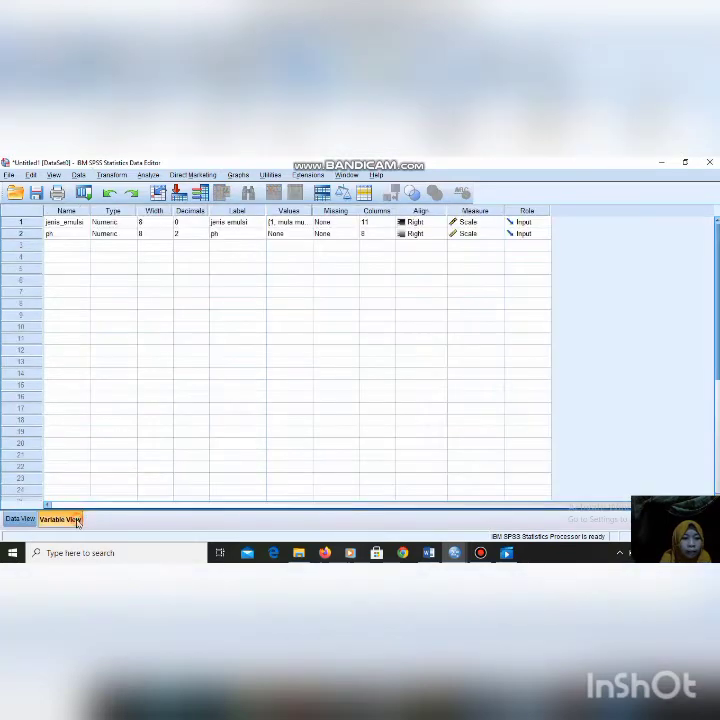
{"action": "left_click", "coordinate": [54, 224]}
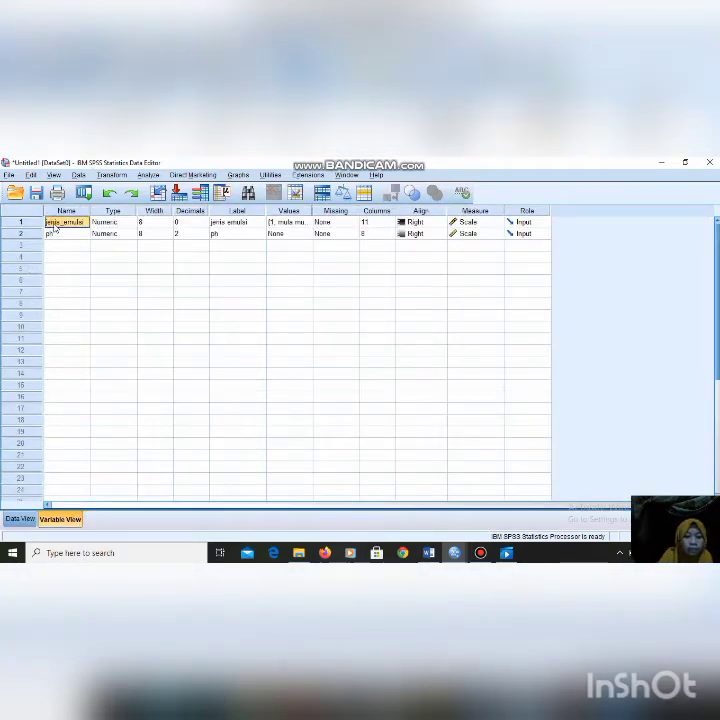
{"action": "key", "text": "BackSpace"}
{"action": "type", "text": "sebel"}
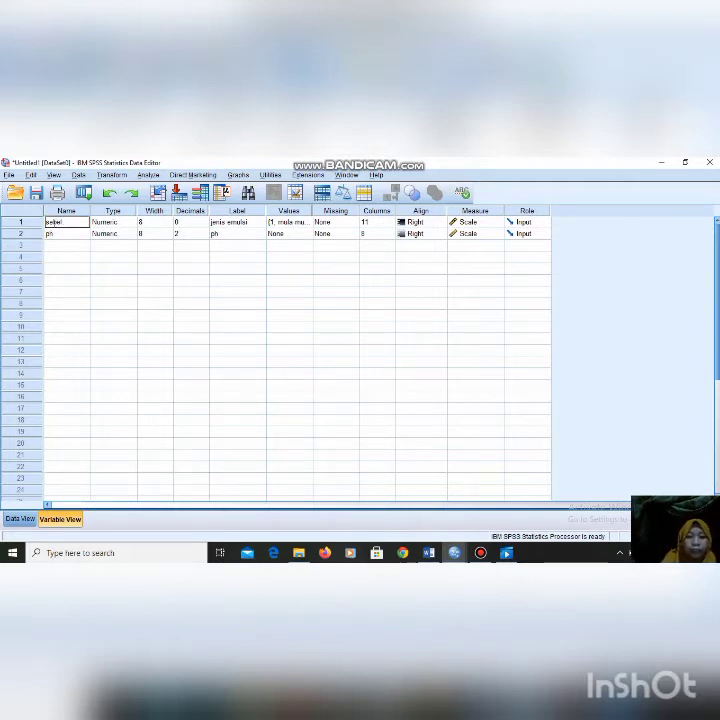
{"action": "type", "text": "um"}
{"action": "key", "text": "Tab"}
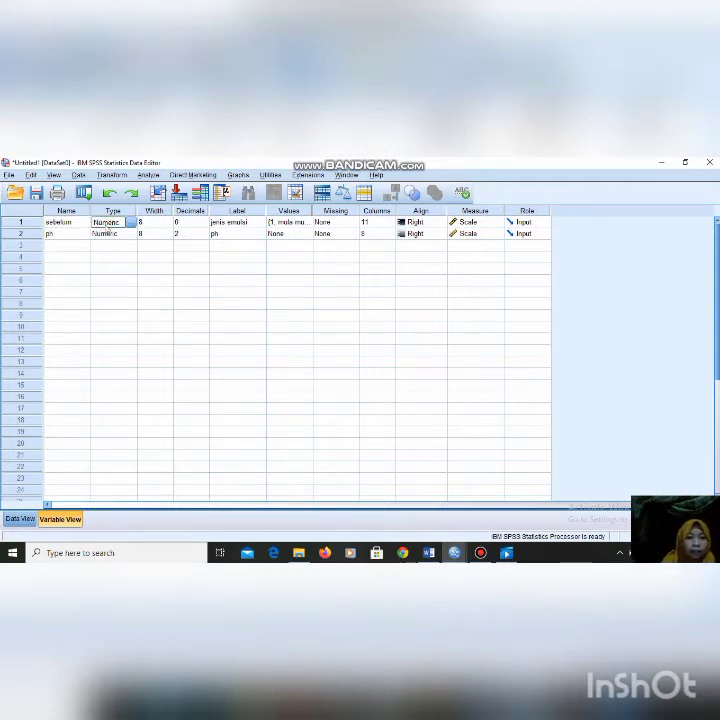
Step: Set the label of the sebelum variable to "ph emulsi mula mula"
{"action": "left_click", "coordinate": [250, 223]}
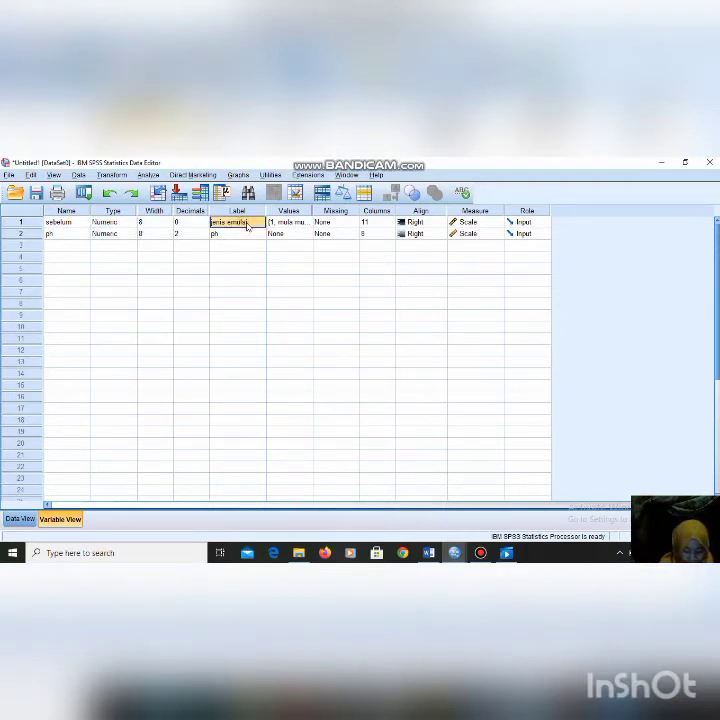
{"action": "type", "text": "ph emu"}
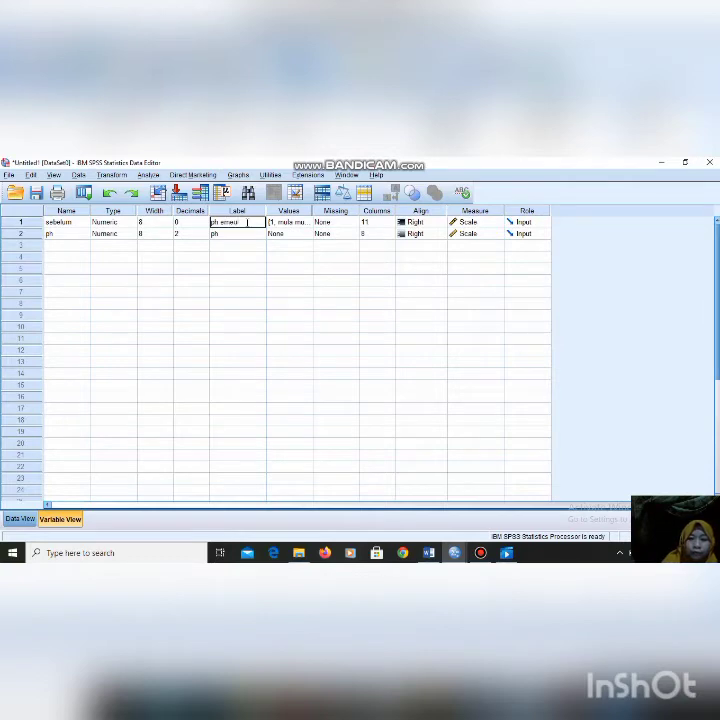
{"action": "type", "text": "l"}
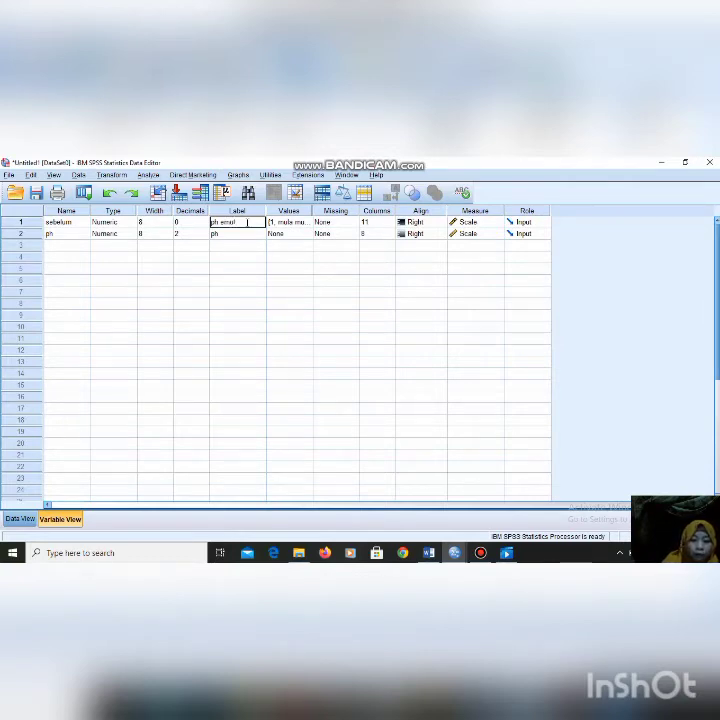
{"action": "type", "text": "si n"}
{"action": "type", "text": "ul"}
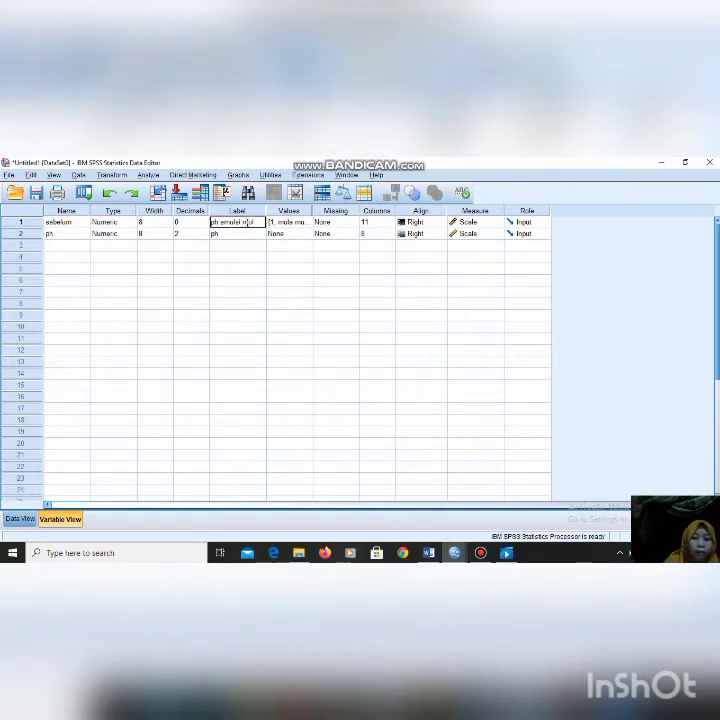
{"action": "type", "text": "a mula"}
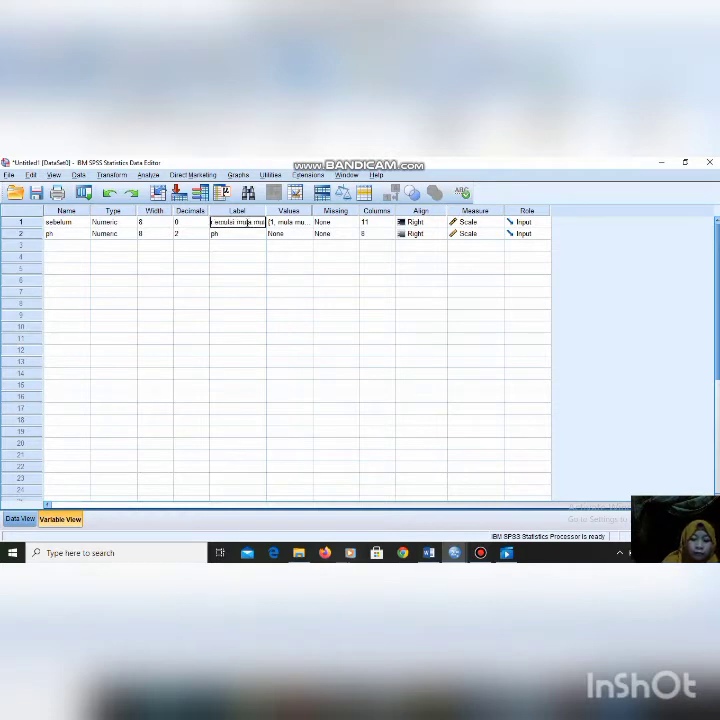
Step: Remove both value labels, 2 = "pemanasan" and 1 = "mula mula", from the sebelum variable
{"action": "left_click", "coordinate": [288, 221]}
{"action": "left_click", "coordinate": [306, 221]}
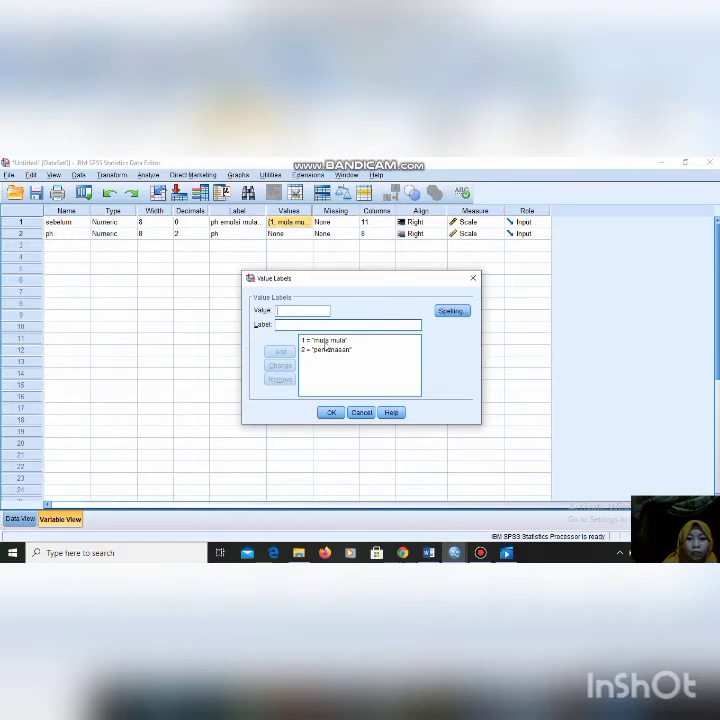
{"action": "left_click", "coordinate": [318, 340]}
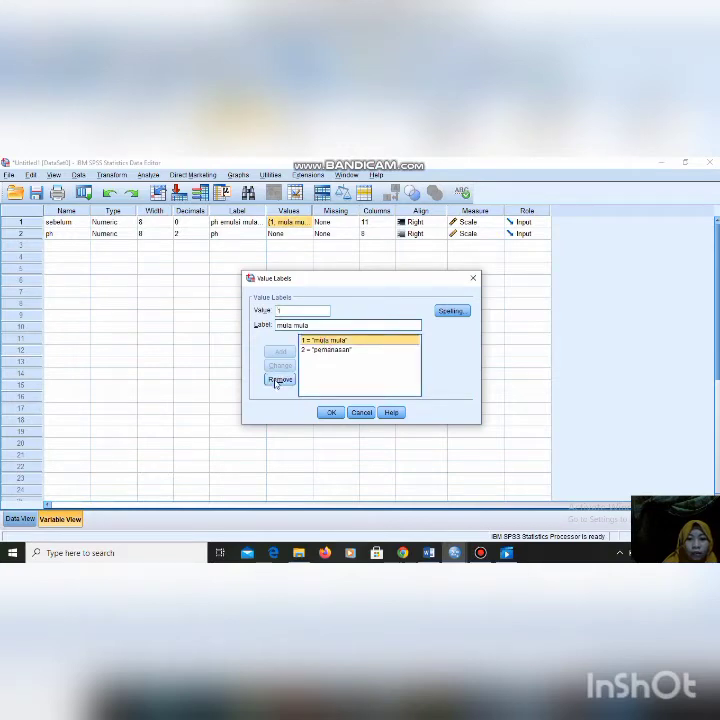
{"action": "left_click", "coordinate": [320, 349]}
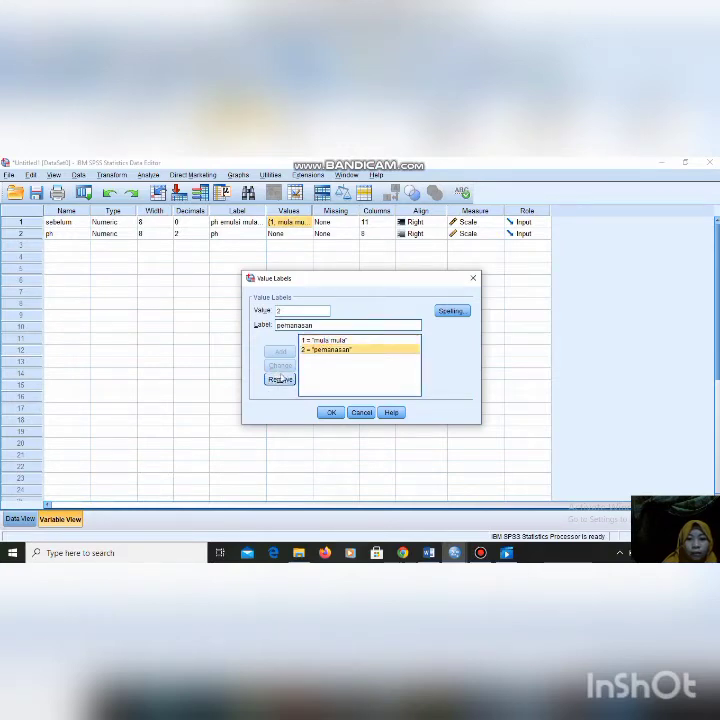
{"action": "left_click", "coordinate": [281, 381]}
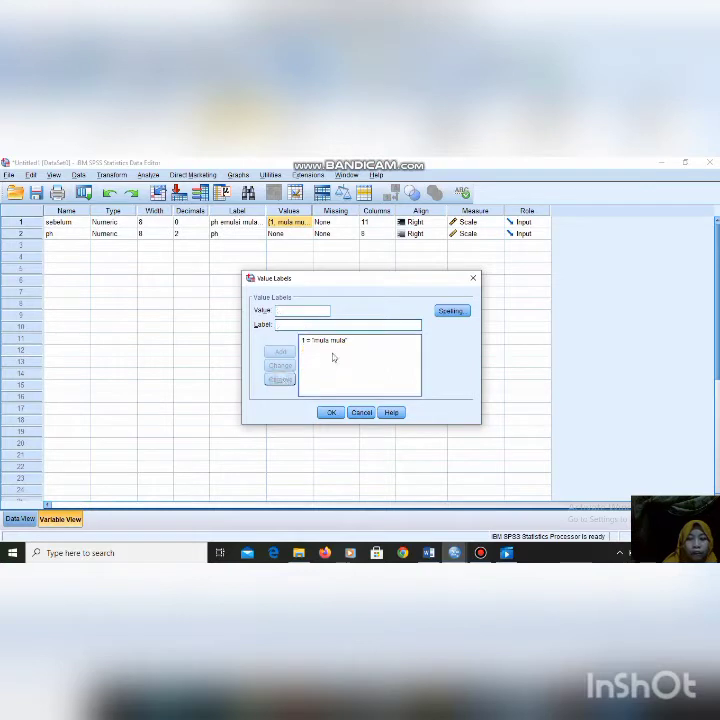
{"action": "left_click", "coordinate": [333, 342]}
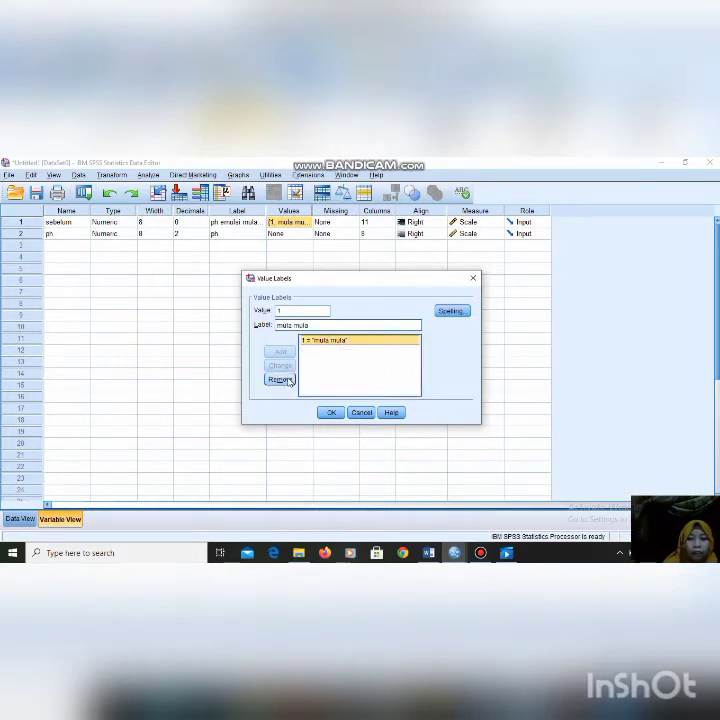
{"action": "left_click", "coordinate": [281, 380]}
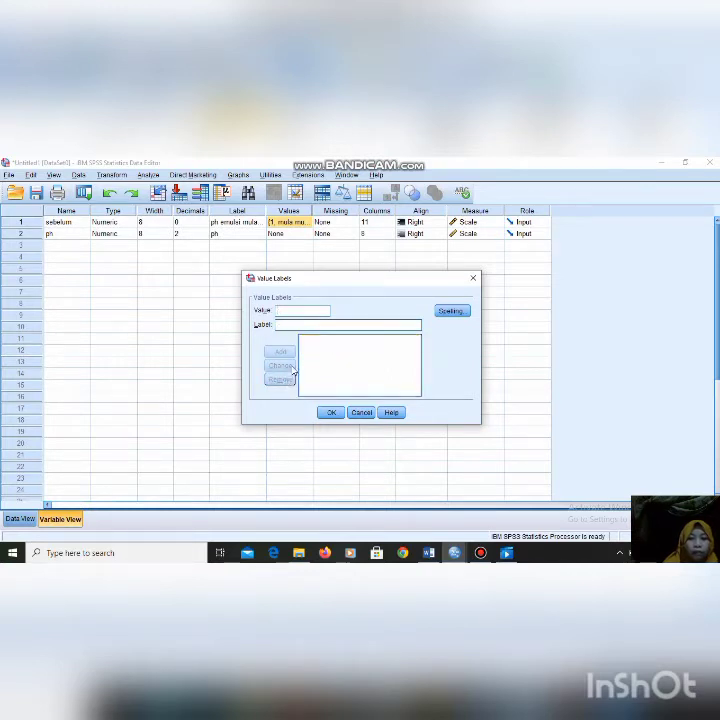
{"action": "left_click", "coordinate": [331, 412]}
Step: Reduce the display column width of the sebelum variable to 8
{"action": "left_click", "coordinate": [388, 222]}
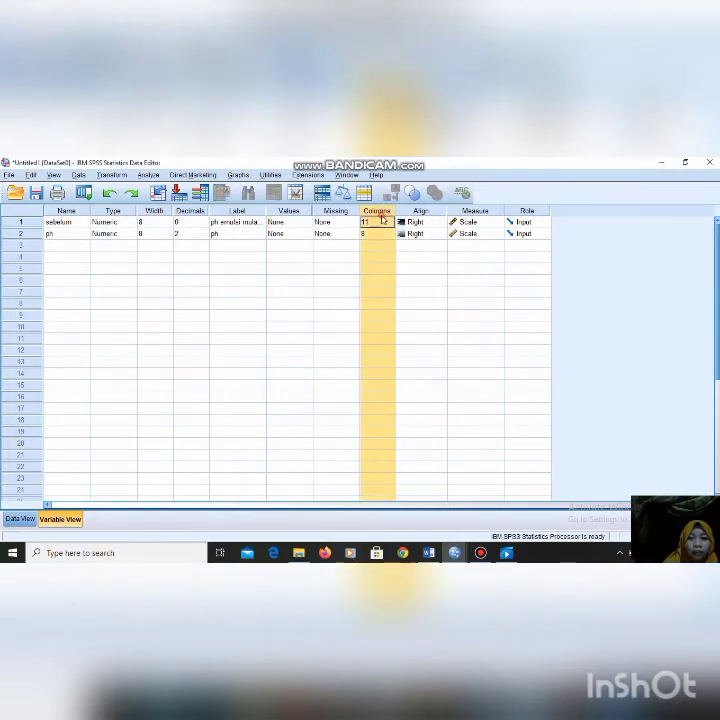
{"action": "left_click", "coordinate": [390, 225]}
{"action": "left_click", "coordinate": [390, 225]}
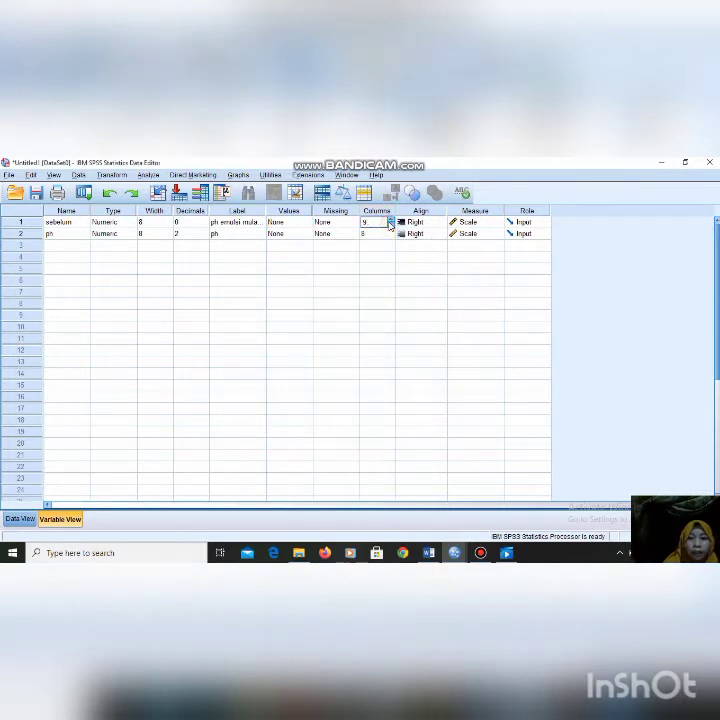
{"action": "left_click", "coordinate": [390, 225]}
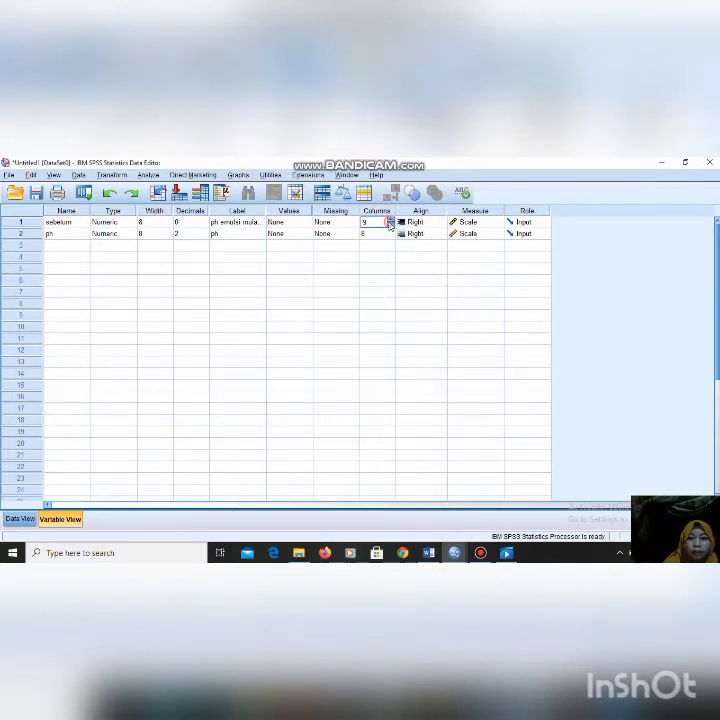
Step: Rename the ph variable in the second row to sesudah
{"action": "left_click", "coordinate": [84, 233]}
{"action": "type", "text": "ses"}
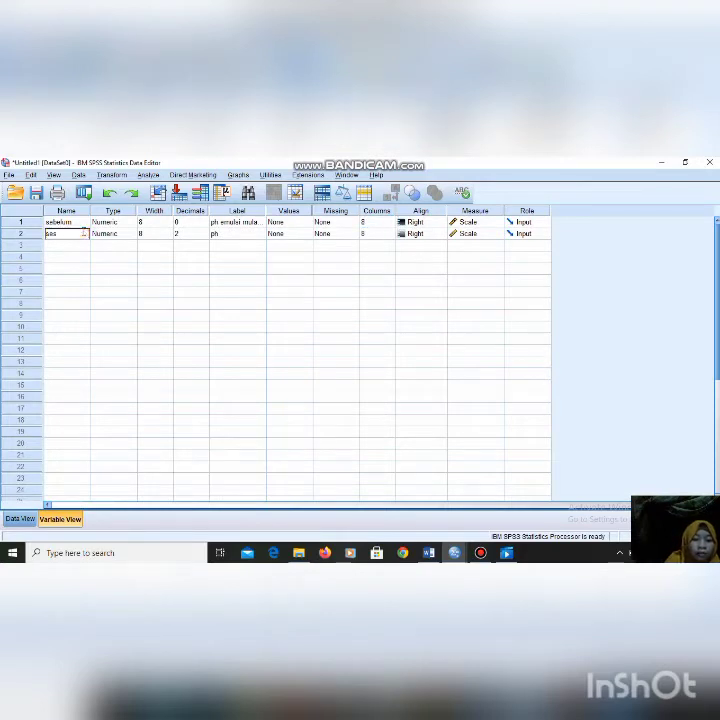
{"action": "type", "text": "udah"}
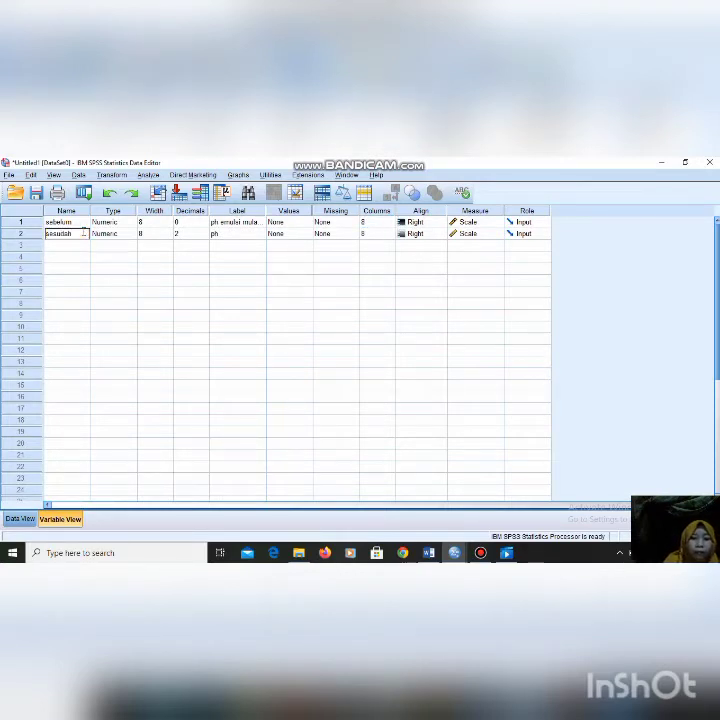
Step: Set the number of decimals of the sebelum variable to 2
{"action": "left_click", "coordinate": [203, 223]}
{"action": "left_click", "coordinate": [204, 220]}
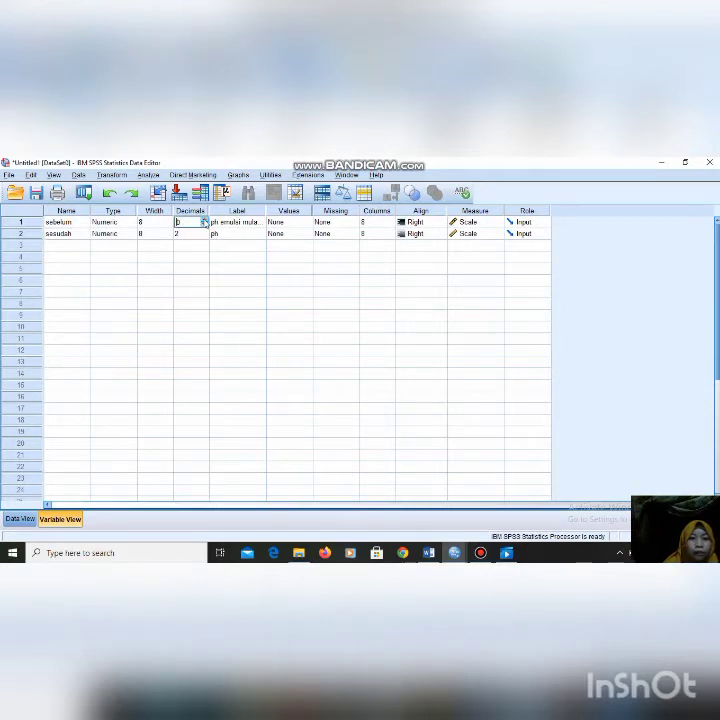
{"action": "left_click", "coordinate": [204, 220]}
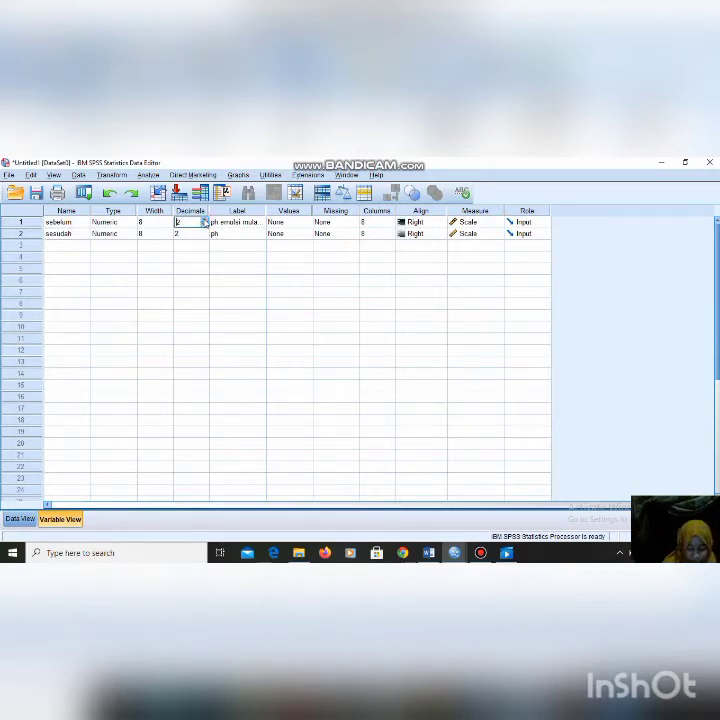
Step: Set the label of the sesudah variable to "ph emulsi pemanasan"
{"action": "left_click", "coordinate": [227, 235]}
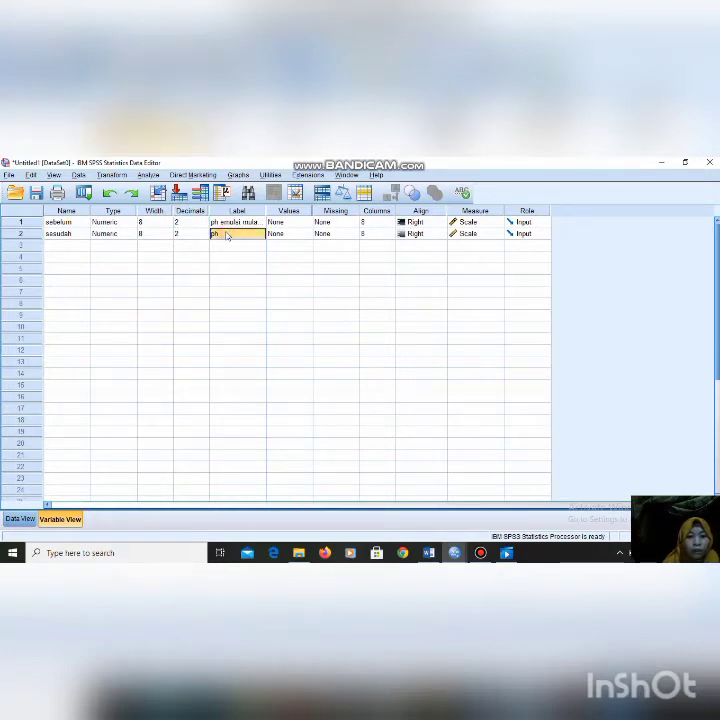
{"action": "type", "text": "p"}
{"action": "type", "text": "h s"}
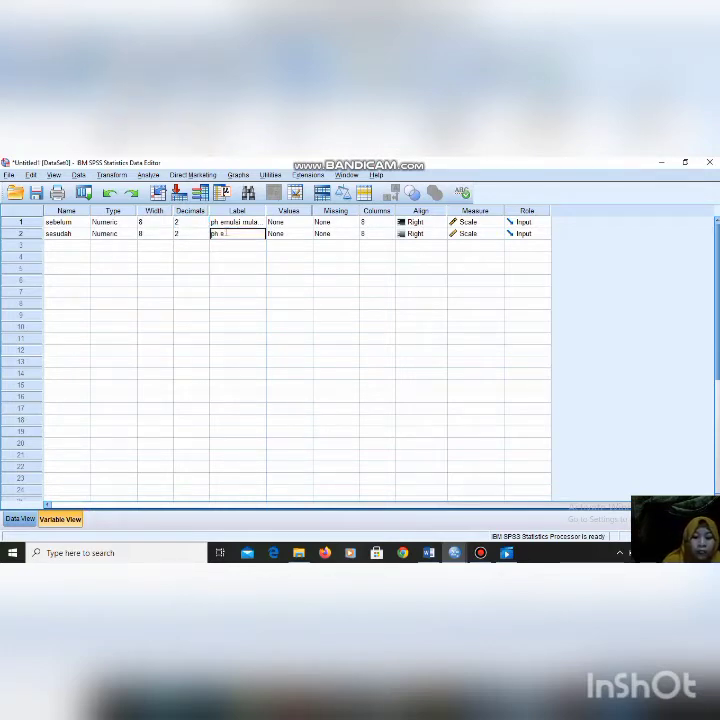
{"action": "type", "text": "esu"}
{"action": "type", "text": "a"}
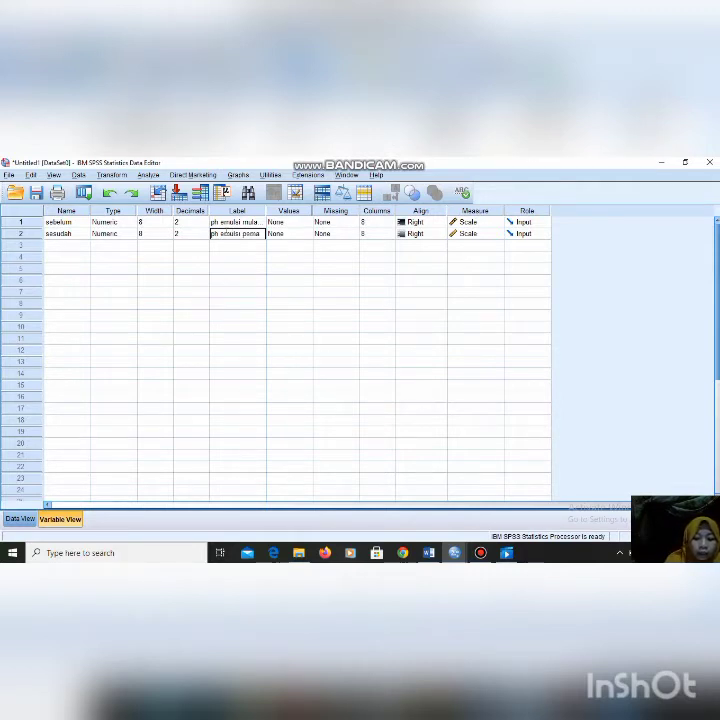
{"action": "type", "text": "asan"}
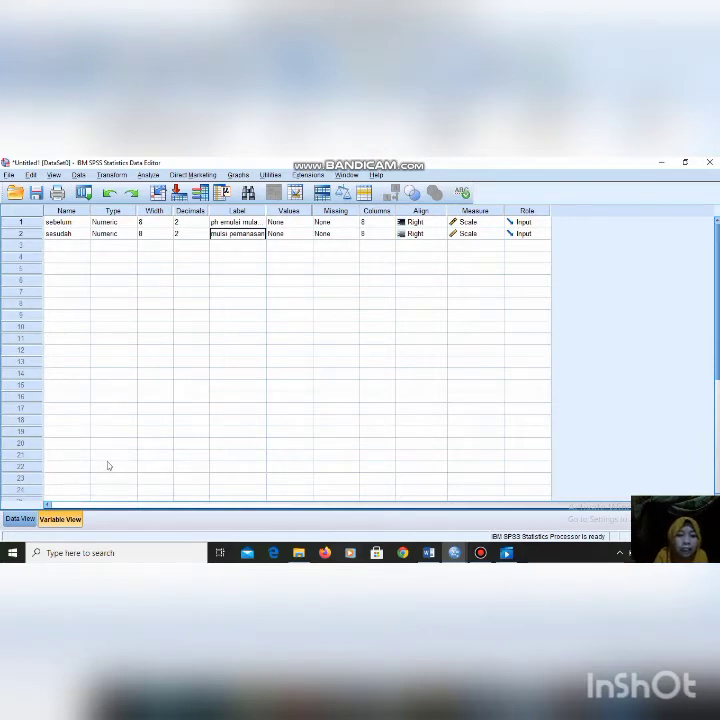
Step: Display the data values of the sebelum and sesudah columns from the first case
{"action": "left_click", "coordinate": [20, 518]}
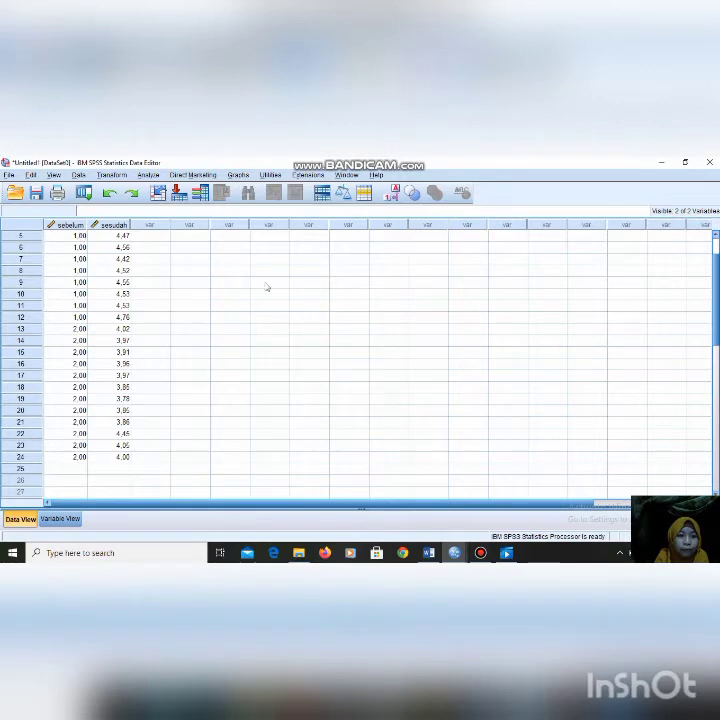
{"action": "left_click", "coordinate": [716, 236]}
{"action": "left_click", "coordinate": [716, 236]}
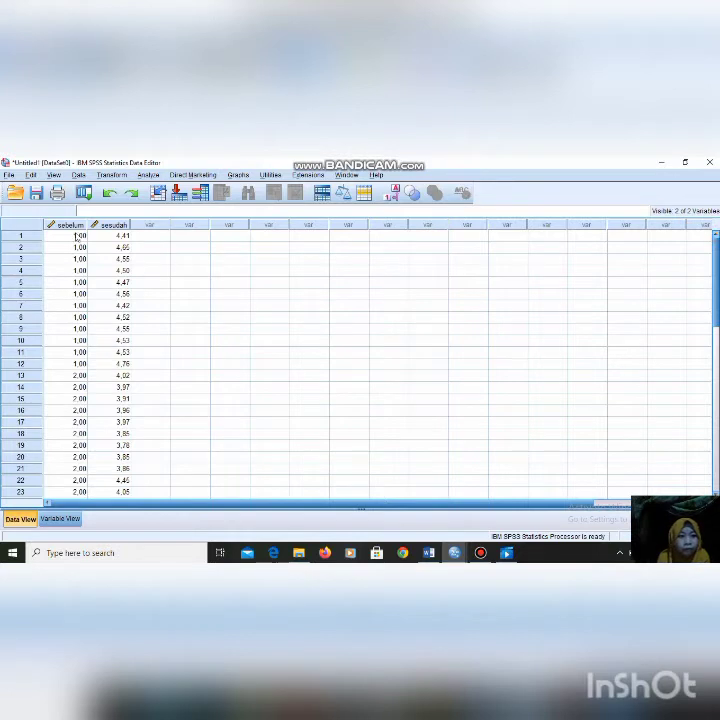
Step: Clear the existing values from row 20 and then from rows 1 to 11 of the sebelum column
{"action": "left_click_drag", "start_coordinate": [75, 236], "coordinate": [80, 424]}
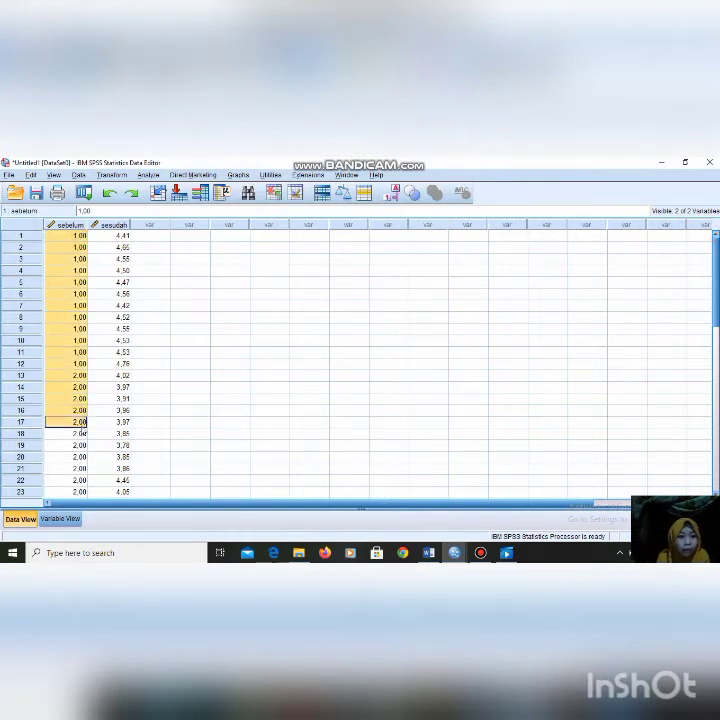
{"action": "right_click", "coordinate": [77, 460]}
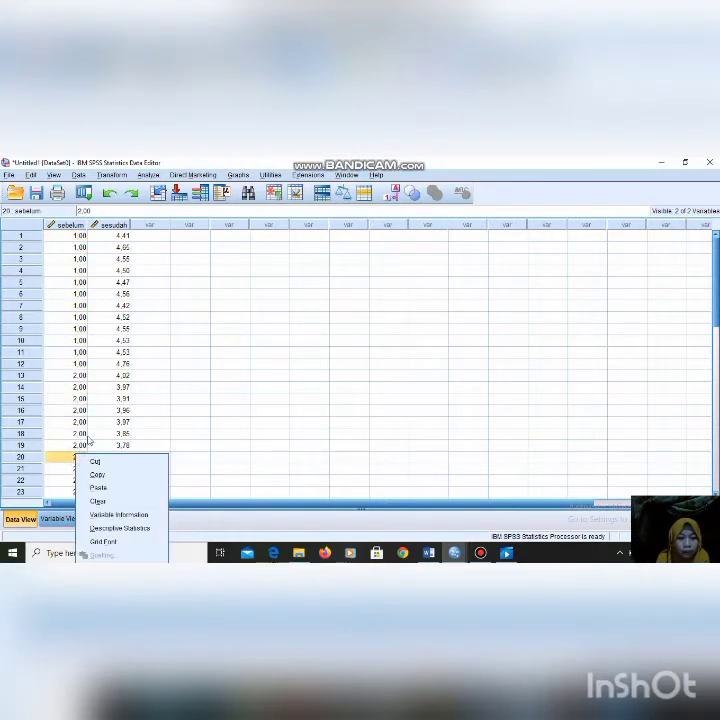
{"action": "left_click", "coordinate": [97, 500]}
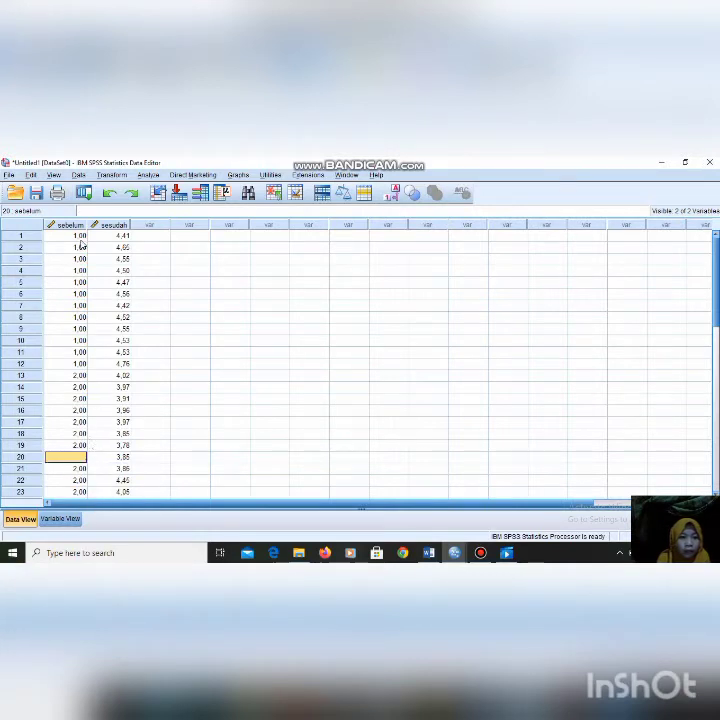
{"action": "left_click_drag", "start_coordinate": [72, 236], "coordinate": [68, 353]}
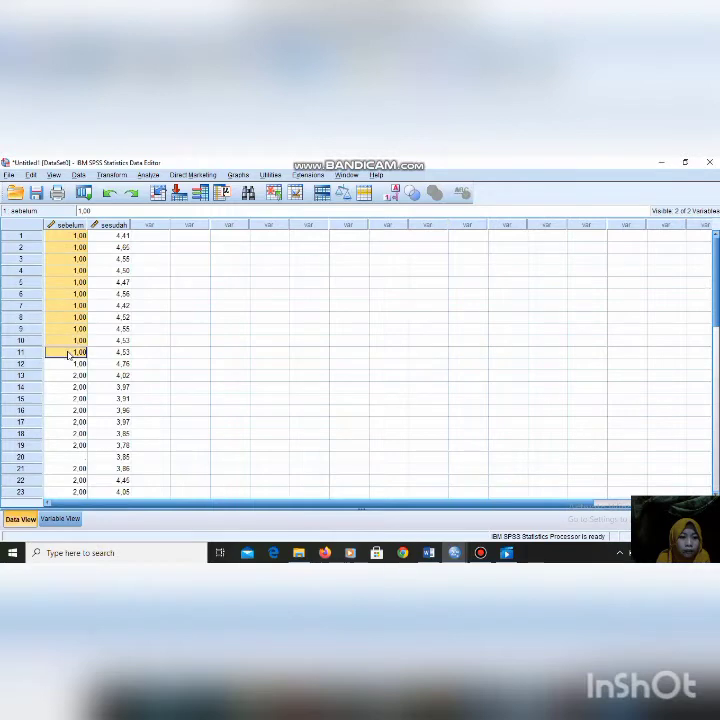
{"action": "right_click", "coordinate": [68, 353]}
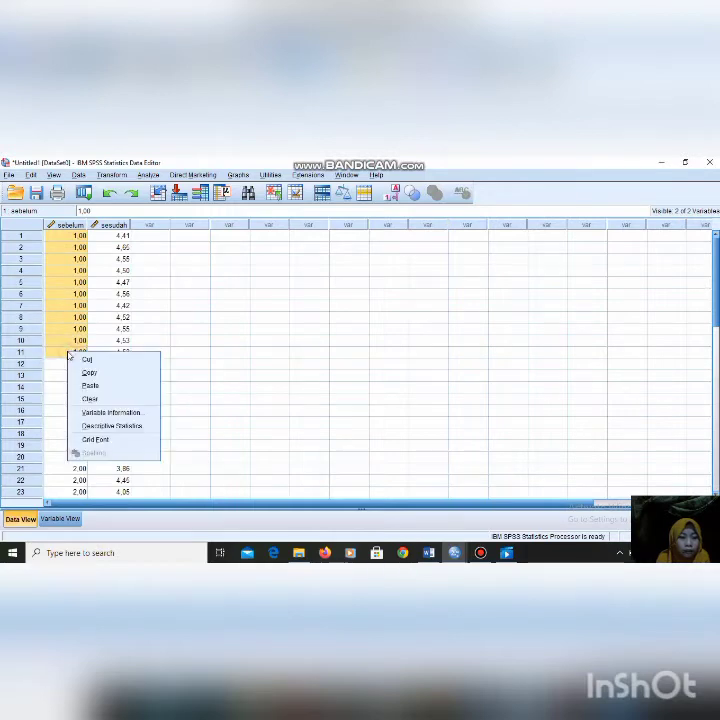
{"action": "left_click", "coordinate": [106, 398]}
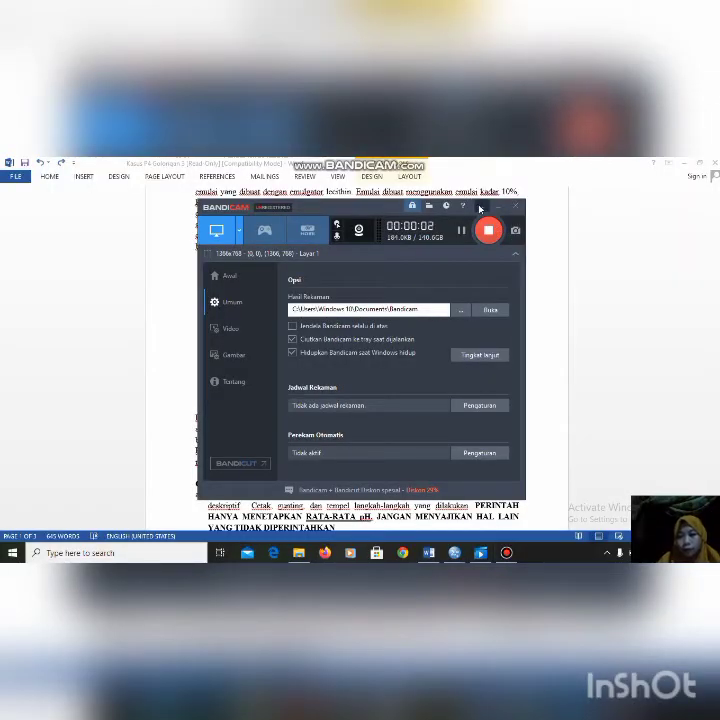
{"action": "left_click", "coordinate": [480, 208]}
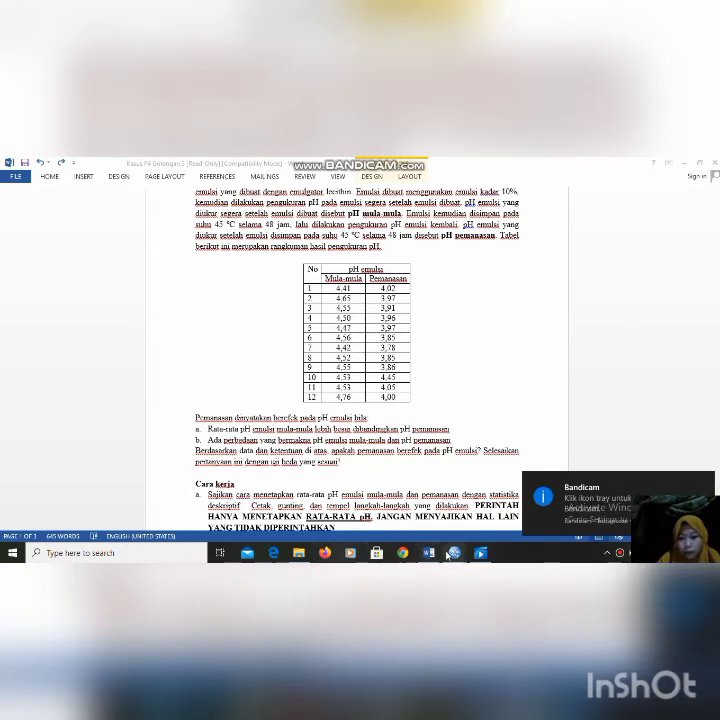
{"action": "mouse_move", "coordinate": [452, 551]}
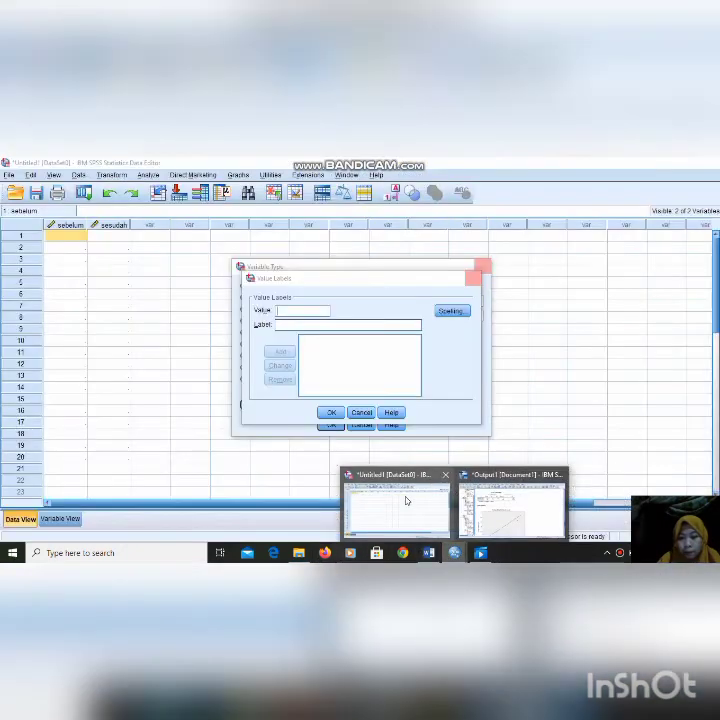
{"action": "left_click", "coordinate": [405, 501]}
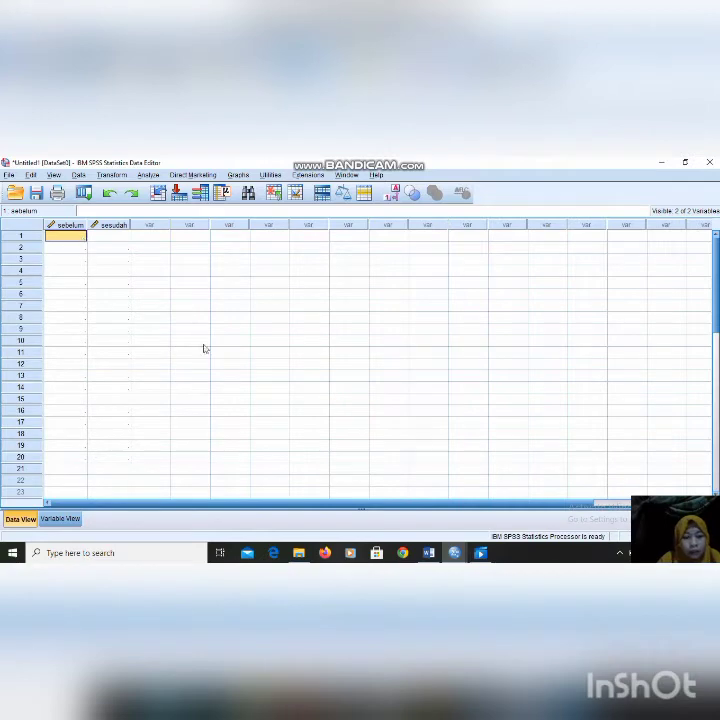
Step: Switch to Word and copy the twelve Mula-mula pH values from the pH emulsi table
{"action": "left_click", "coordinate": [429, 556]}
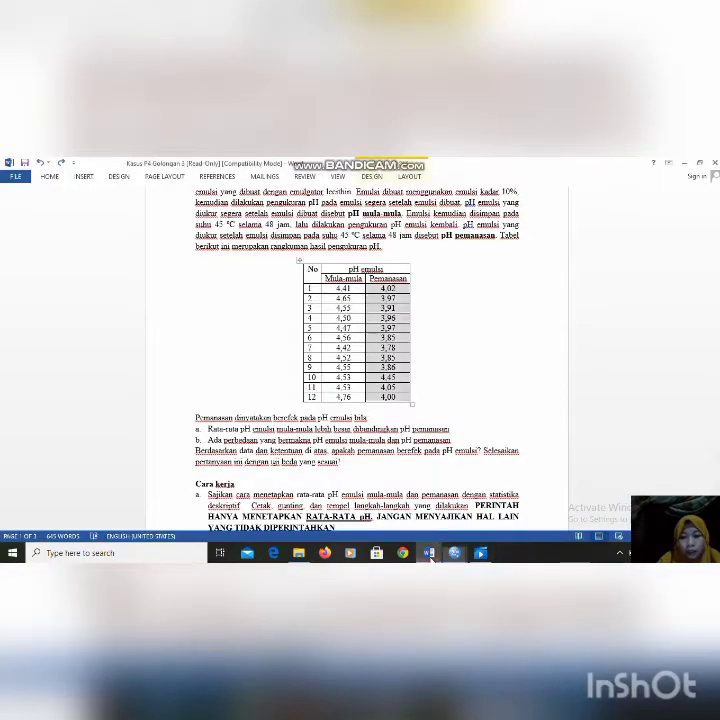
{"action": "left_click_drag", "start_coordinate": [336, 289], "coordinate": [345, 400]}
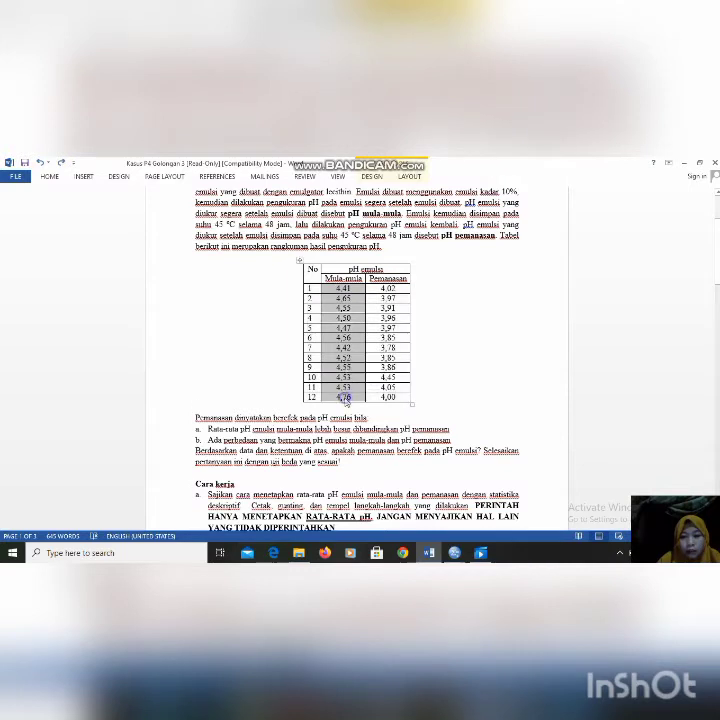
{"action": "right_click", "coordinate": [346, 402]}
{"action": "left_click", "coordinate": [370, 271]}
Step: Switch to the SPSS data editor and paste the Mula-mula values into the sebelum column starting at row 1
{"action": "left_click", "coordinate": [456, 553]}
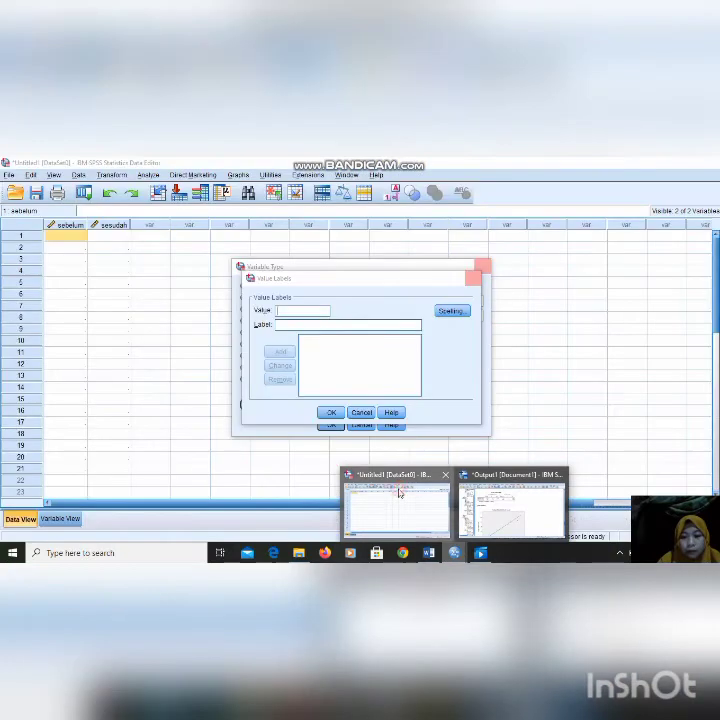
{"action": "left_click", "coordinate": [399, 493]}
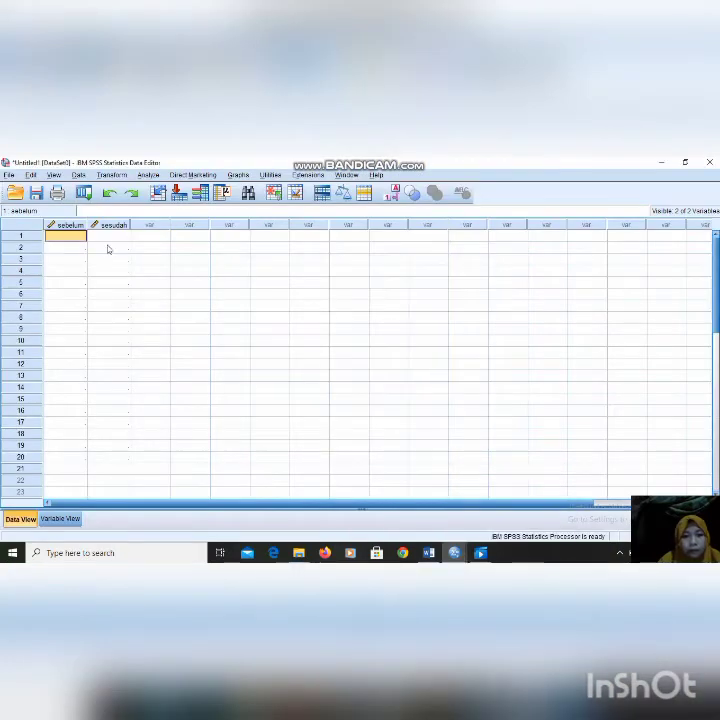
{"action": "right_click", "coordinate": [77, 240]}
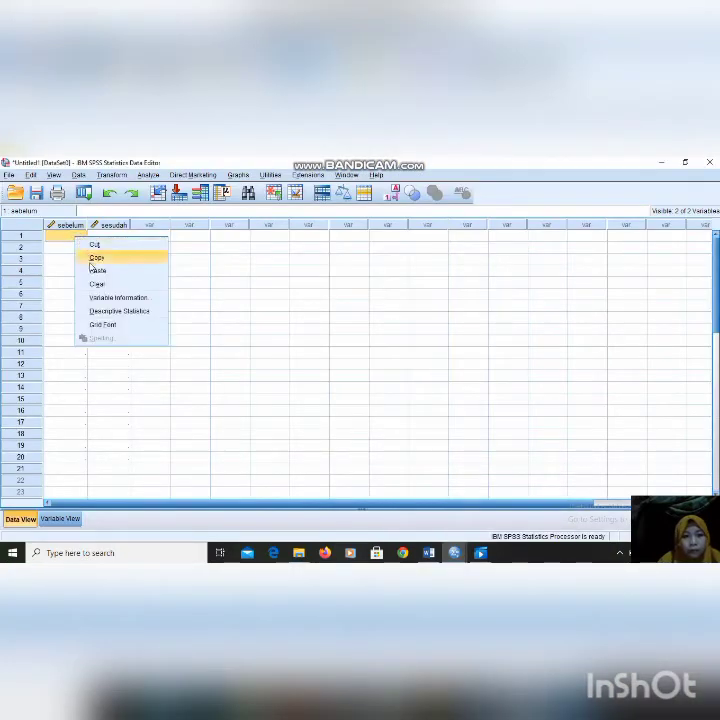
{"action": "left_click", "coordinate": [97, 270]}
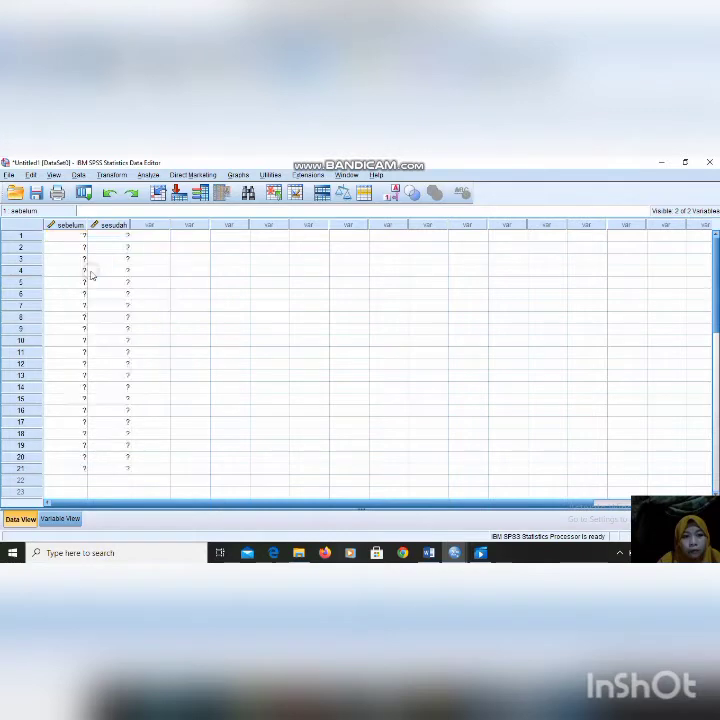
Step: Switch to Word and copy the twelve Pemanasan pH values from the pH emulsi table
{"action": "left_click", "coordinate": [428, 552]}
{"action": "left_click", "coordinate": [381, 288]}
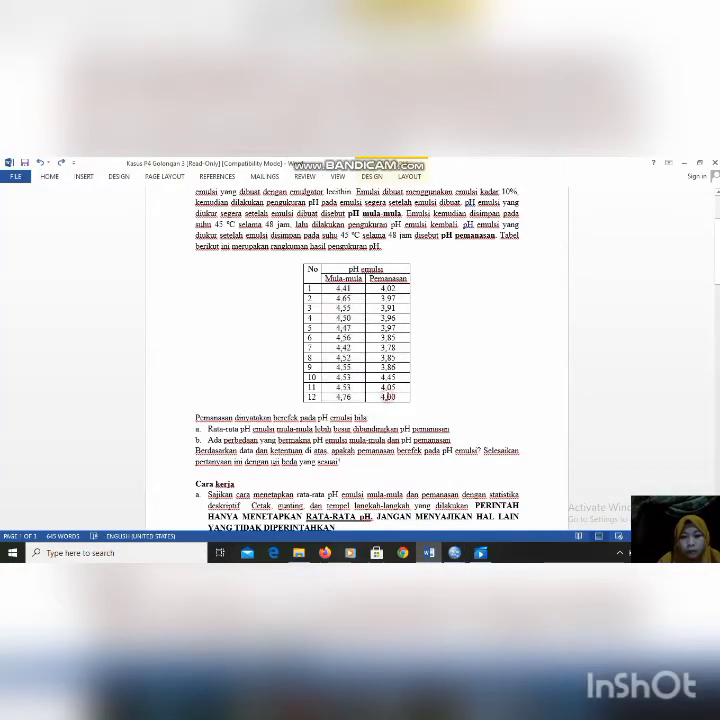
{"action": "left_click_drag", "start_coordinate": [381, 288], "coordinate": [376, 394]}
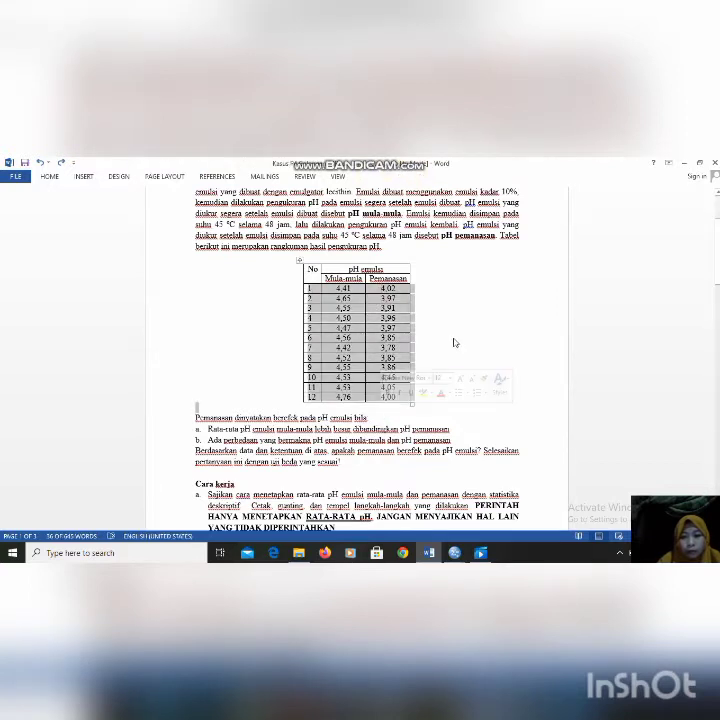
{"action": "left_click", "coordinate": [374, 289]}
{"action": "left_click_drag", "start_coordinate": [374, 289], "coordinate": [382, 398]}
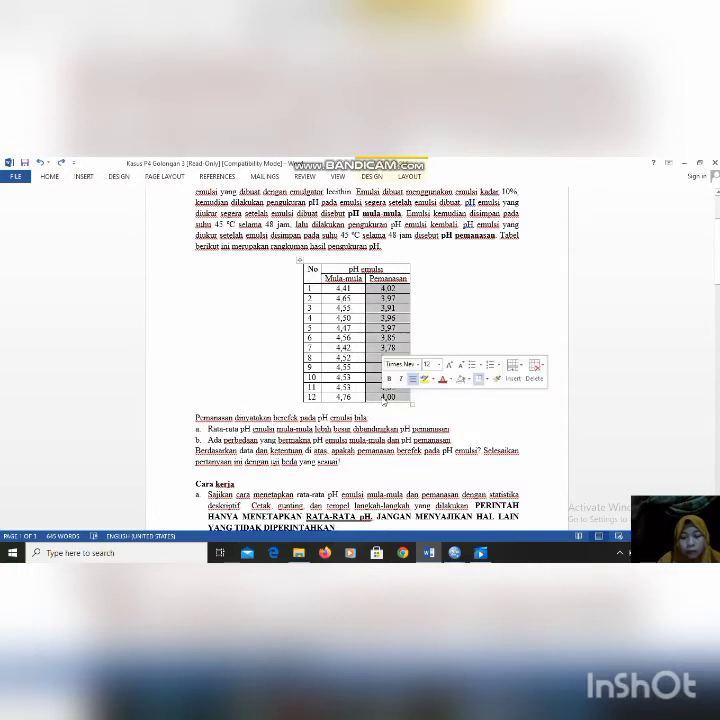
{"action": "right_click", "coordinate": [383, 398]}
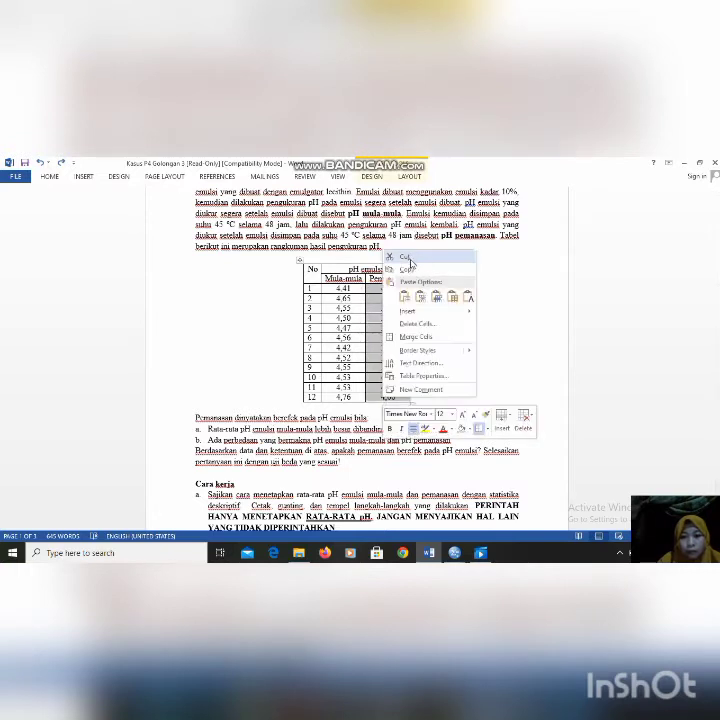
{"action": "left_click", "coordinate": [405, 269]}
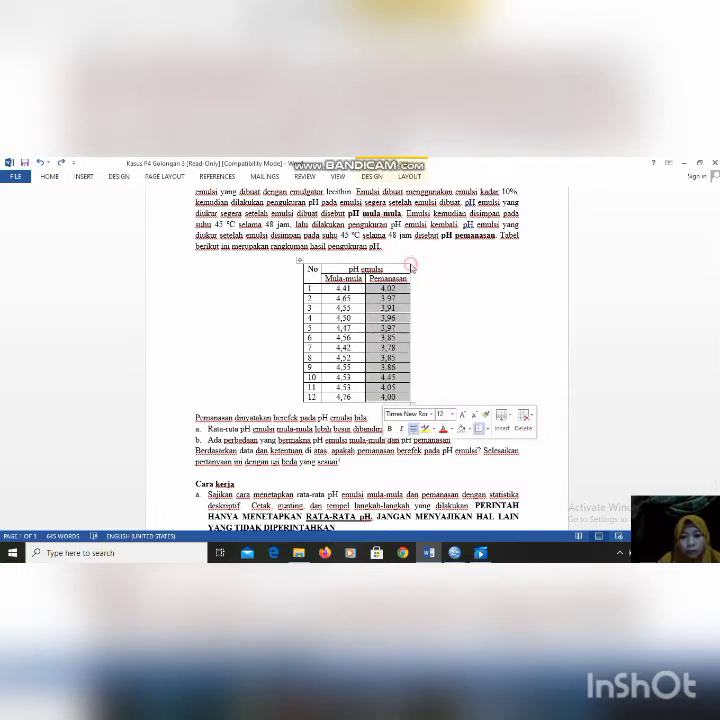
Step: Switch to the SPSS data editor and paste the Pemanasan values into the sesudah column starting at row 1
{"action": "left_click", "coordinate": [455, 552]}
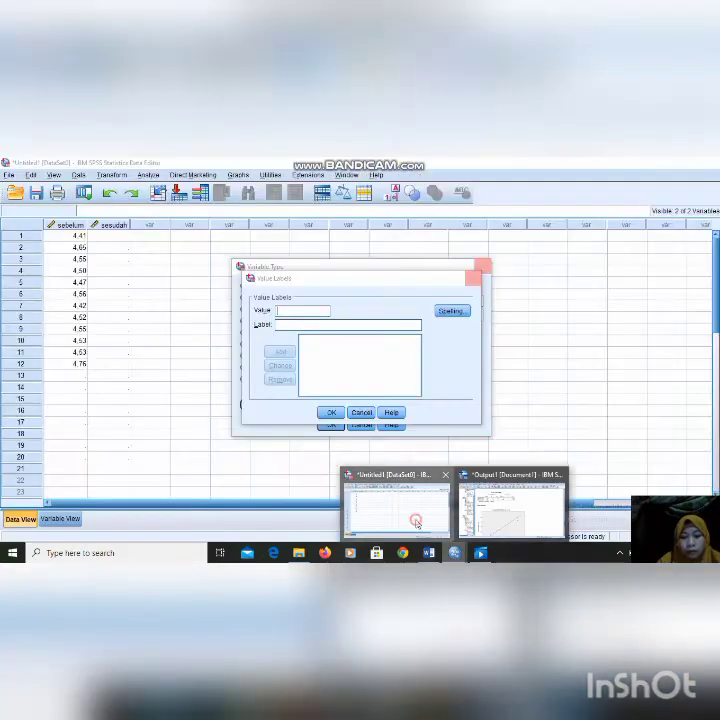
{"action": "left_click", "coordinate": [415, 519]}
{"action": "left_click", "coordinate": [126, 240]}
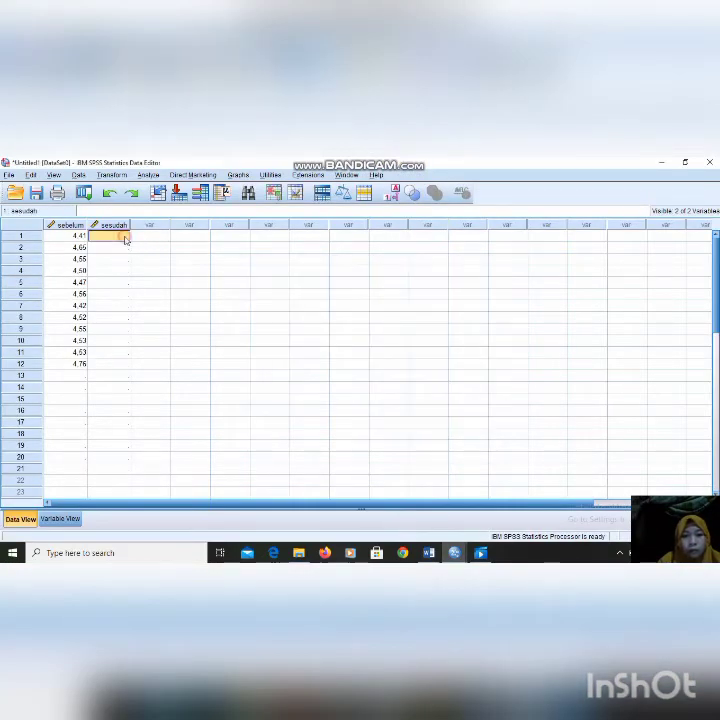
{"action": "right_click", "coordinate": [126, 240]}
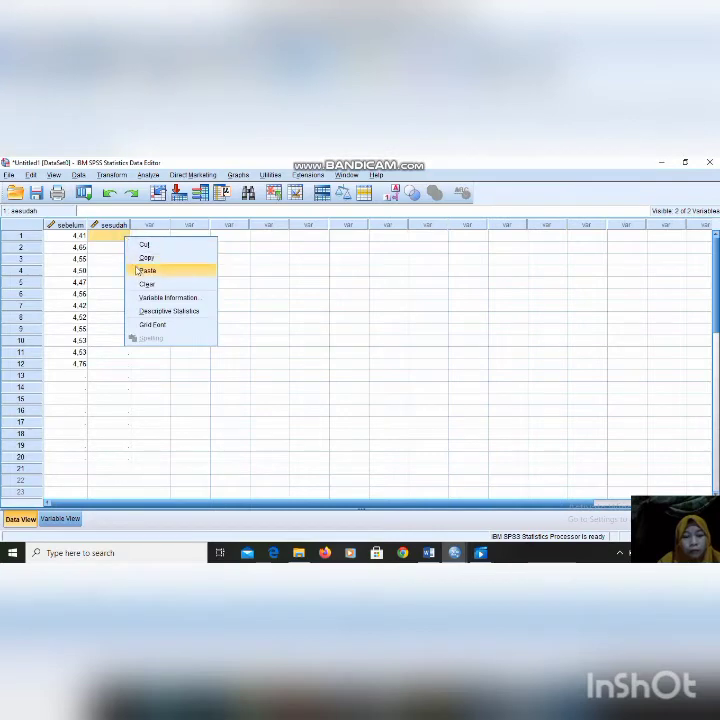
{"action": "left_click", "coordinate": [136, 270]}
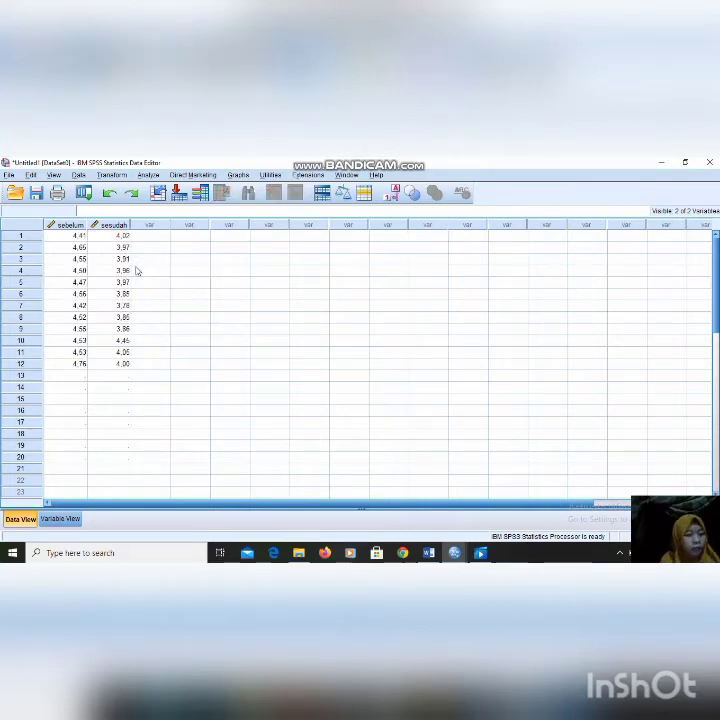
Step: Set up a nonparametric two-related-samples Wilcoxon test pairing the mula-mula emulsion pH with the pemanasan emulsion pH
{"action": "left_click", "coordinate": [150, 176]}
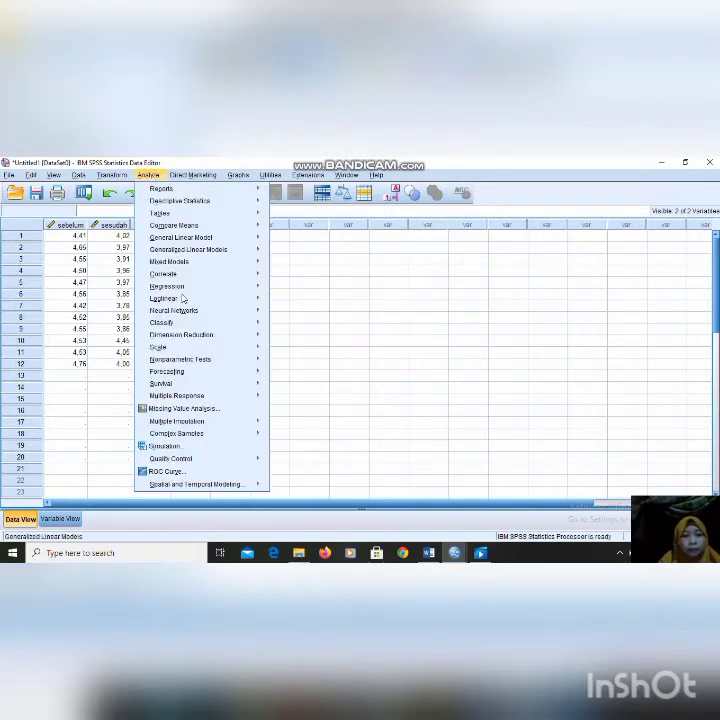
{"action": "mouse_move", "coordinate": [189, 364]}
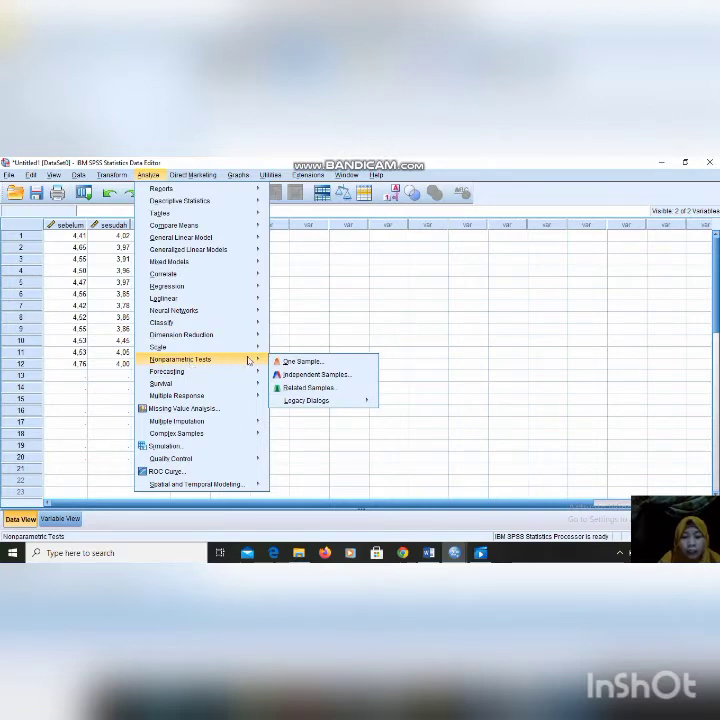
{"action": "mouse_move", "coordinate": [289, 401]}
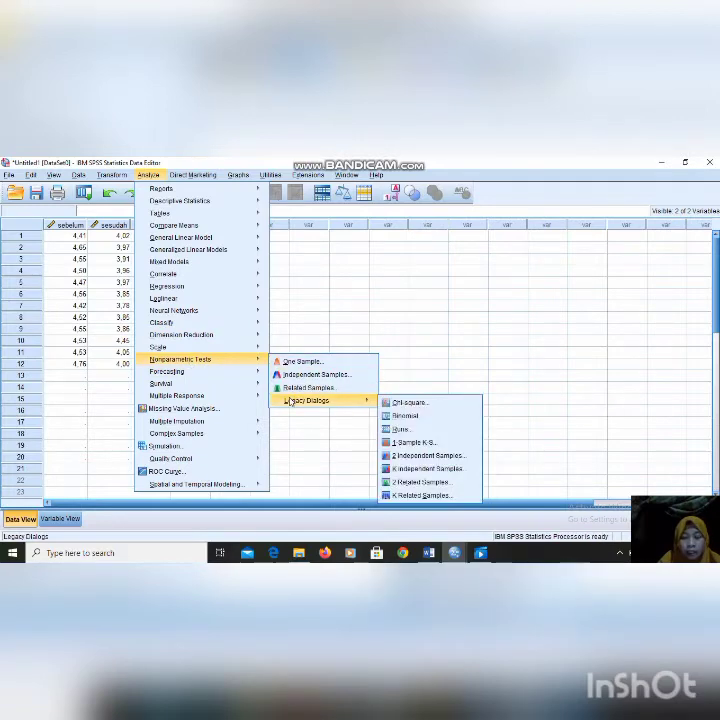
{"action": "left_click", "coordinate": [437, 482]}
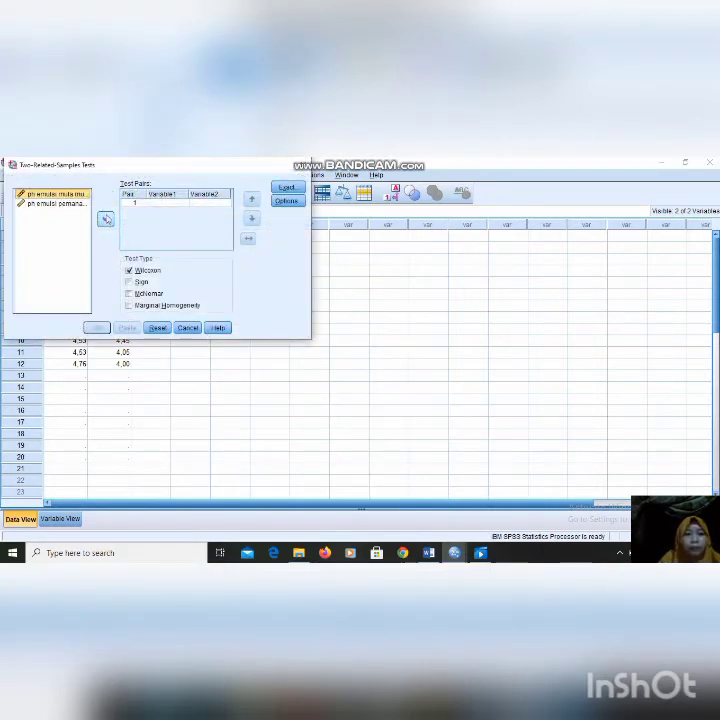
{"action": "left_click", "coordinate": [105, 219]}
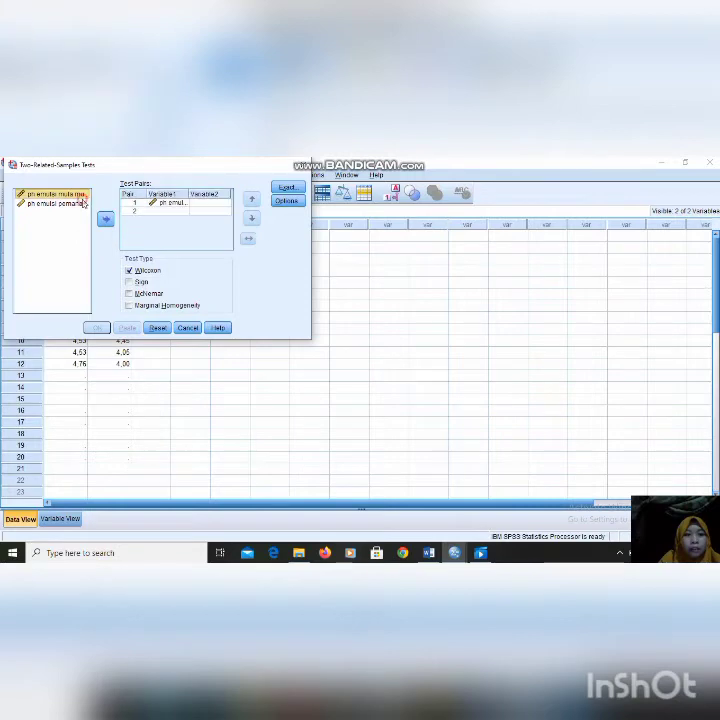
{"action": "left_click", "coordinate": [105, 219]}
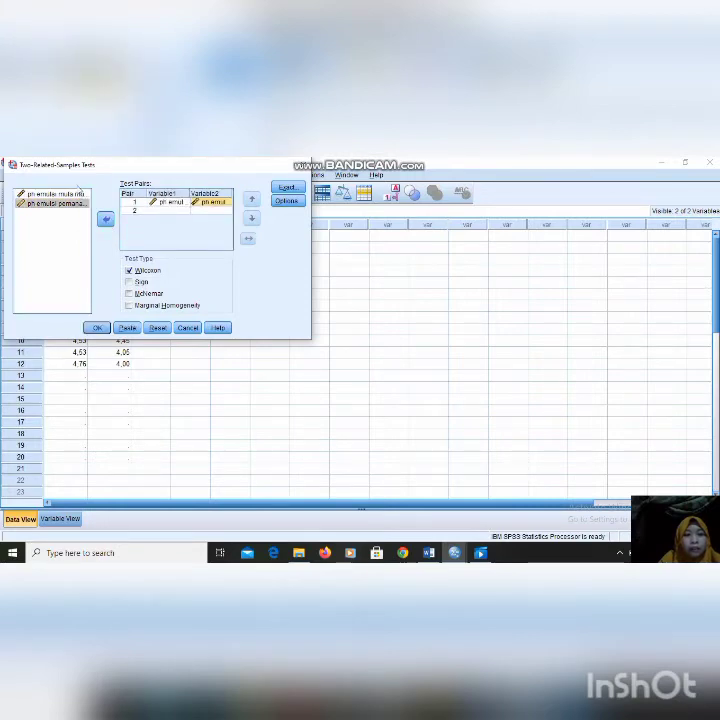
Step: Remove the first variable from test pair 1 and assign the mula-mula emulsion pH to it again
{"action": "left_click", "coordinate": [79, 194]}
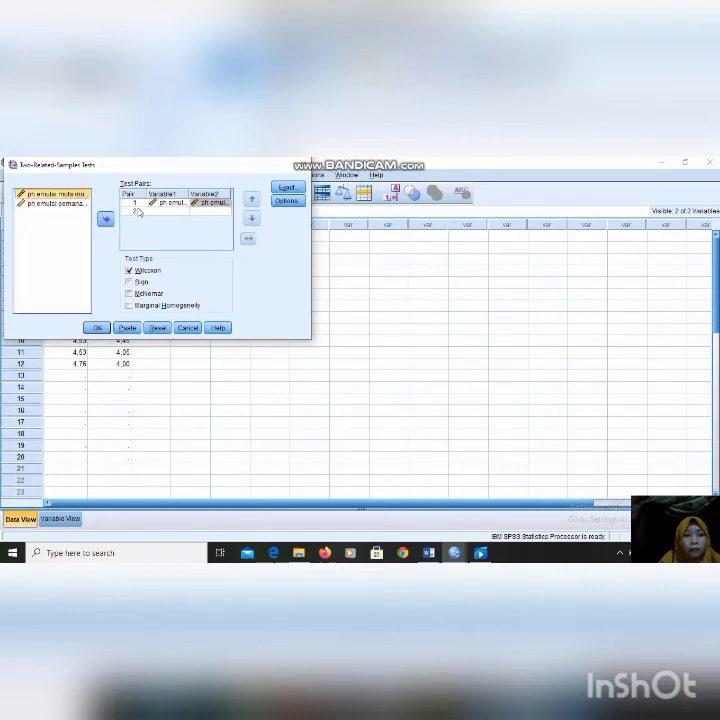
{"action": "left_click", "coordinate": [138, 202]}
{"action": "left_click", "coordinate": [105, 218]}
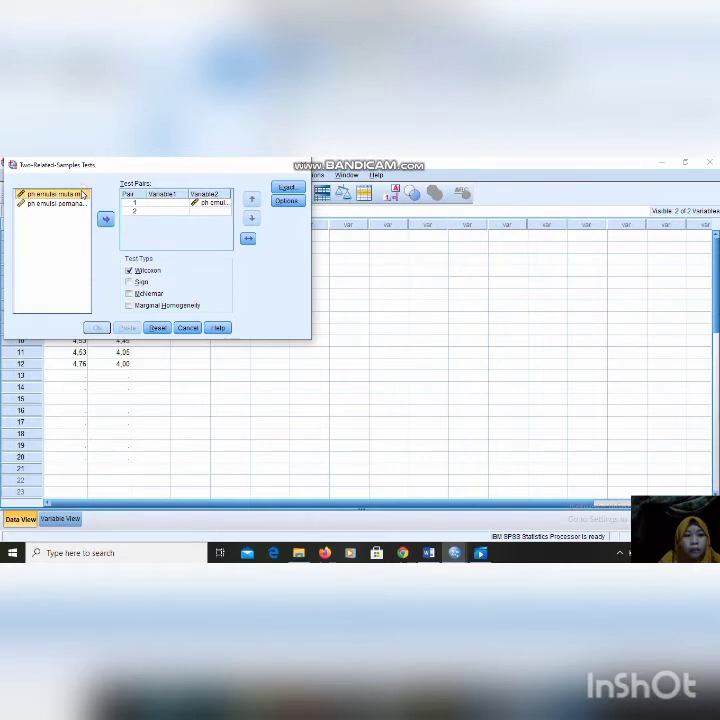
{"action": "left_click", "coordinate": [105, 218]}
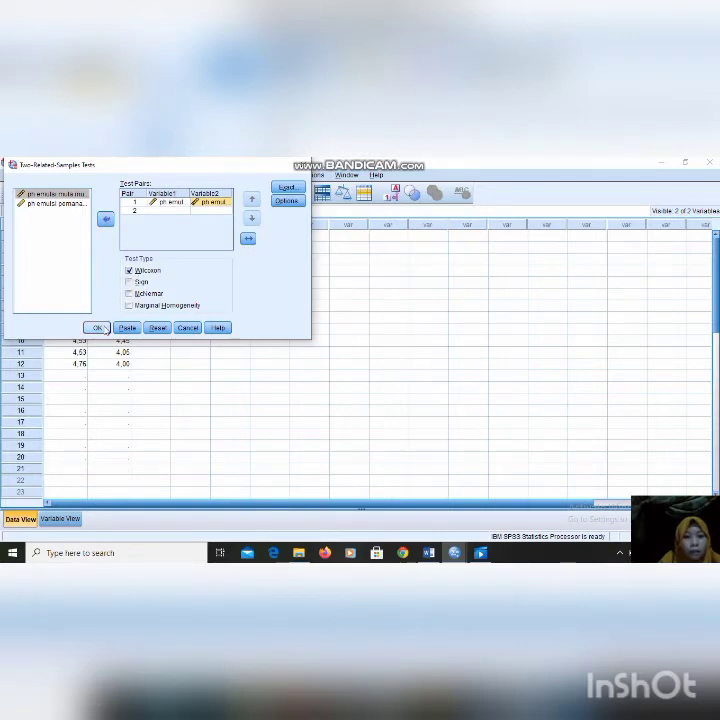
Step: Run the Wilcoxon signed ranks test and bring up its output
{"action": "left_click", "coordinate": [99, 328]}
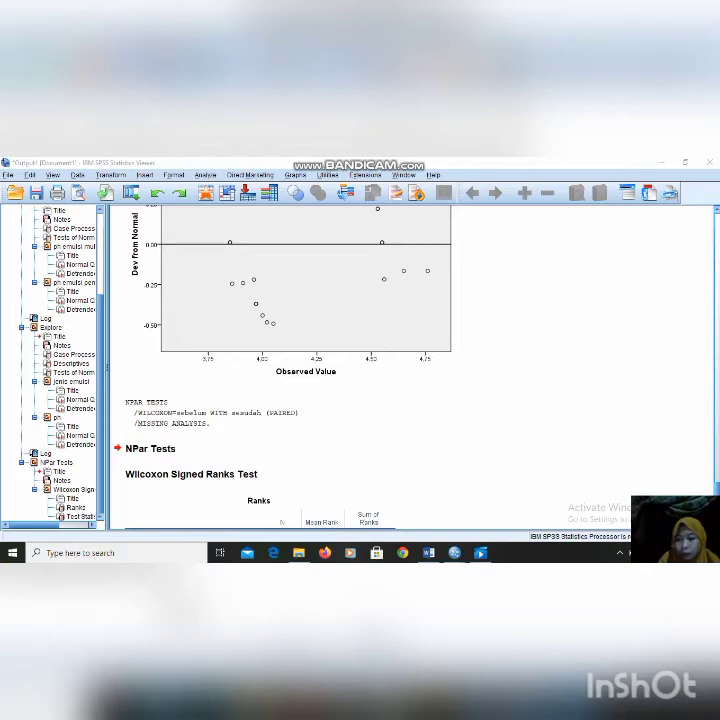
{"action": "left_click", "coordinate": [455, 552]}
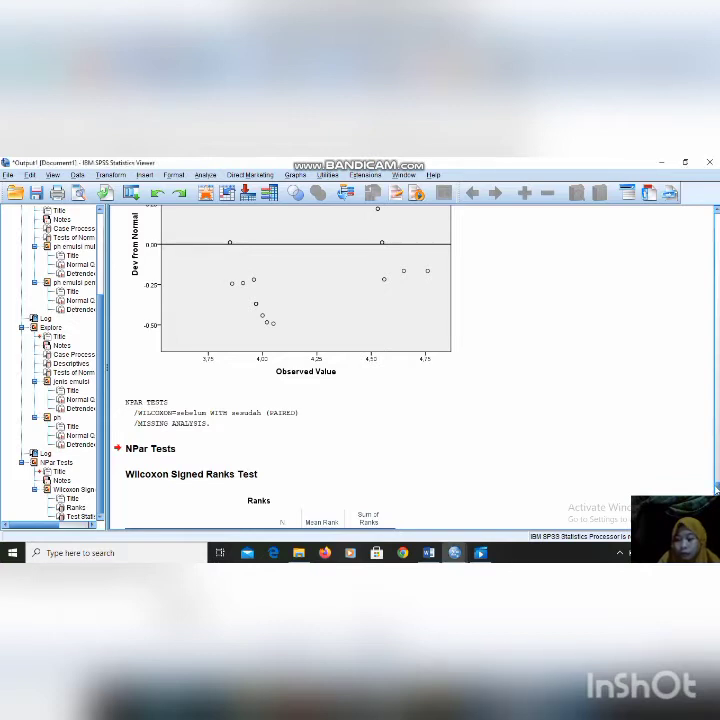
Step: Examine the Ranks and Test Statistics tables of the Wilcoxon Signed Ranks Test in the output
{"action": "left_click", "coordinate": [65, 489]}
{"action": "left_click", "coordinate": [47, 516]}
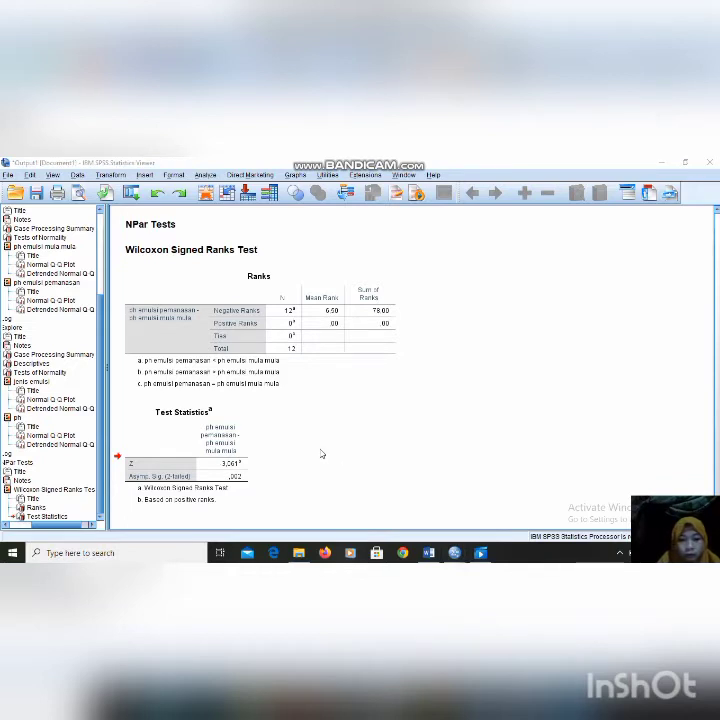
{"action": "left_click", "coordinate": [260, 340]}
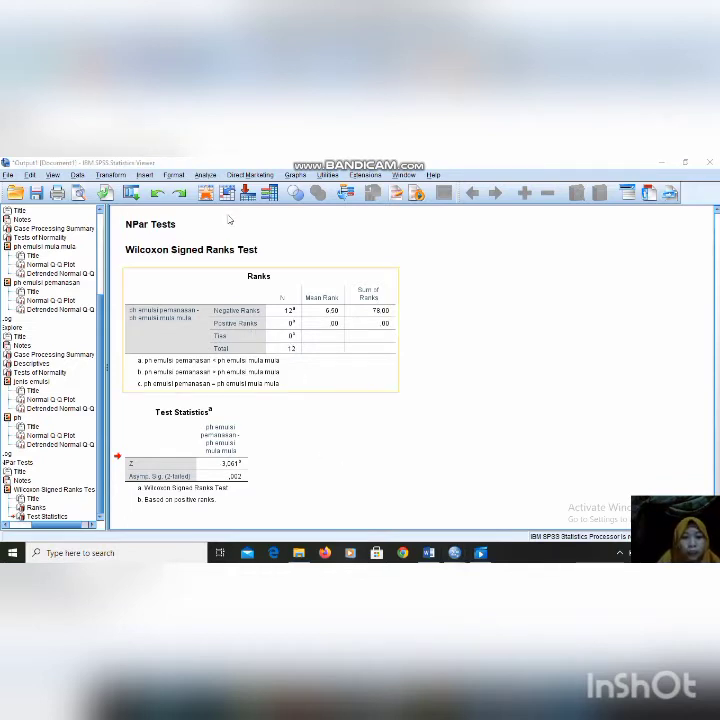
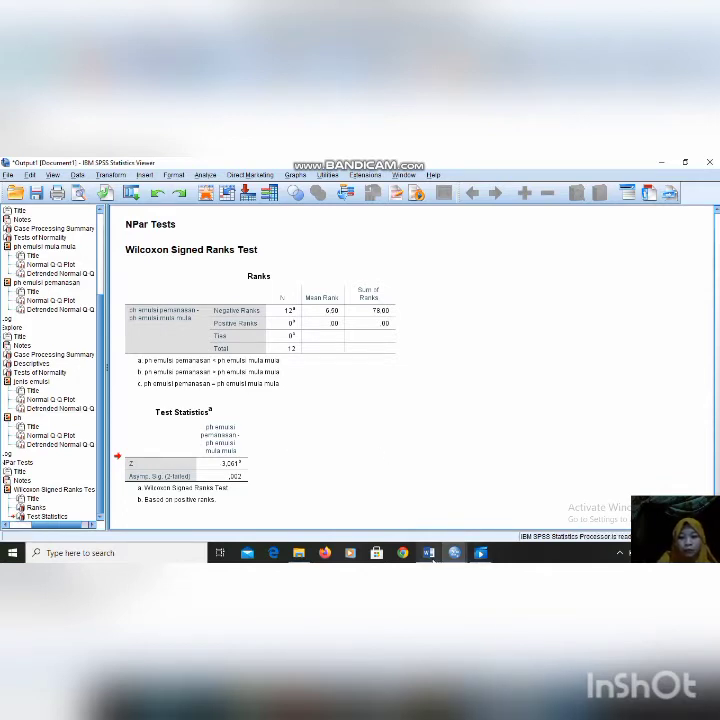
Step: Close the SPSS output viewer and the data editor without saving the output or the dataset
{"action": "mouse_move", "coordinate": [430, 561]}
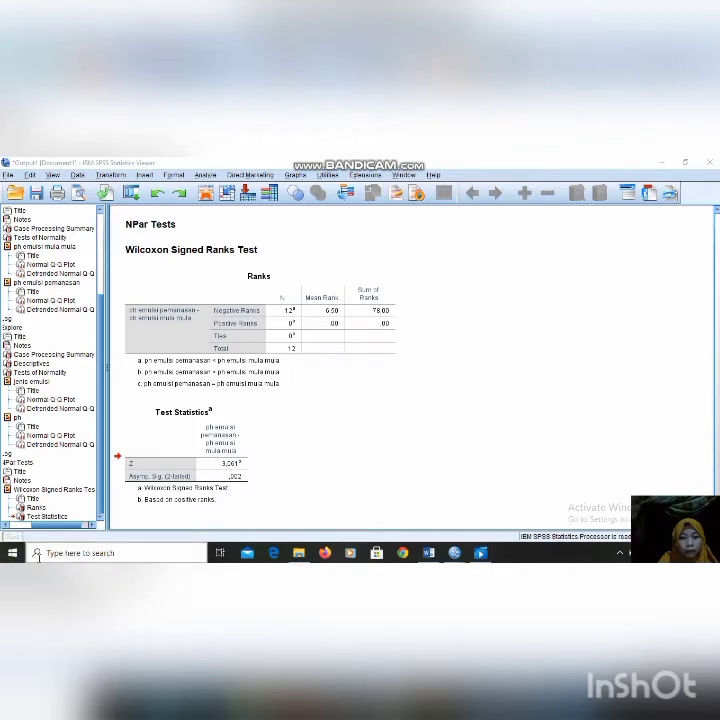
{"action": "mouse_move", "coordinate": [455, 552]}
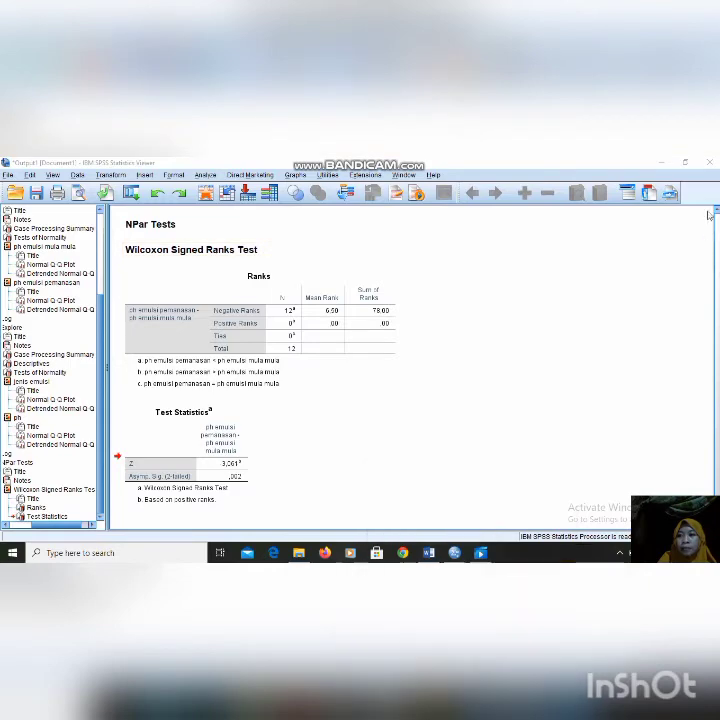
{"action": "key", "text": "alt+F4"}
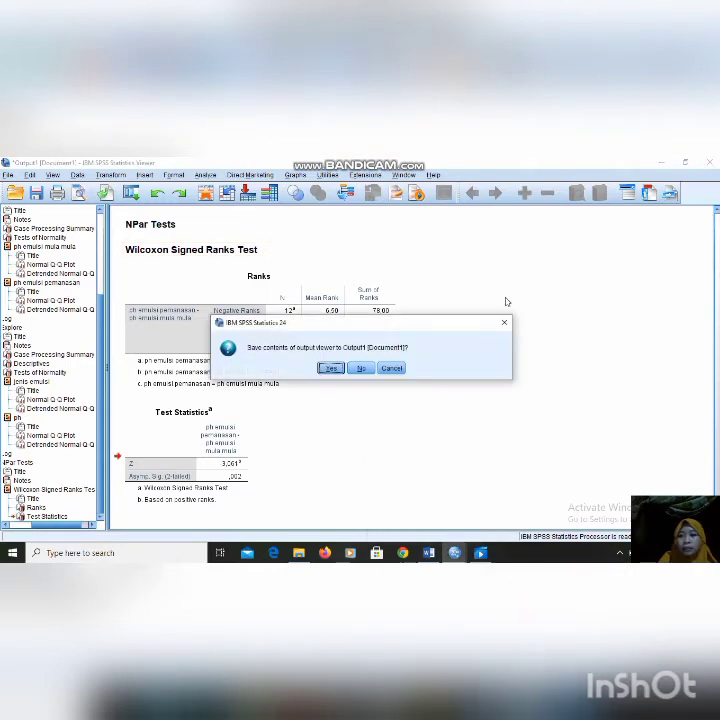
{"action": "left_click", "coordinate": [362, 369]}
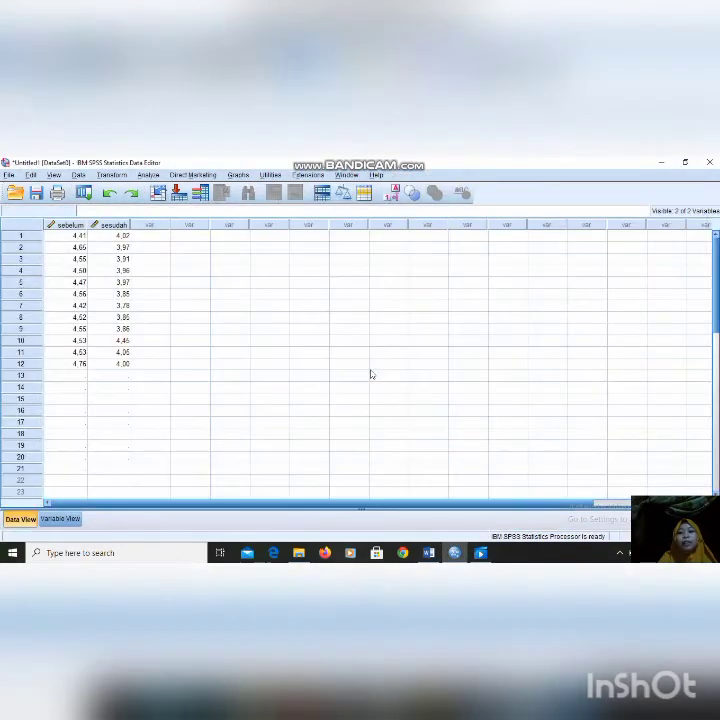
{"action": "key", "text": "alt+F4"}
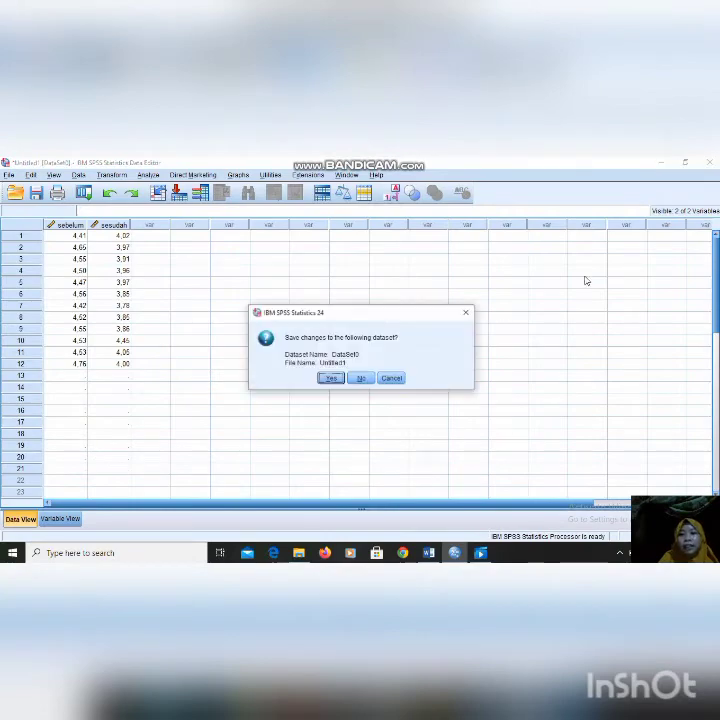
{"action": "left_click", "coordinate": [362, 378]}
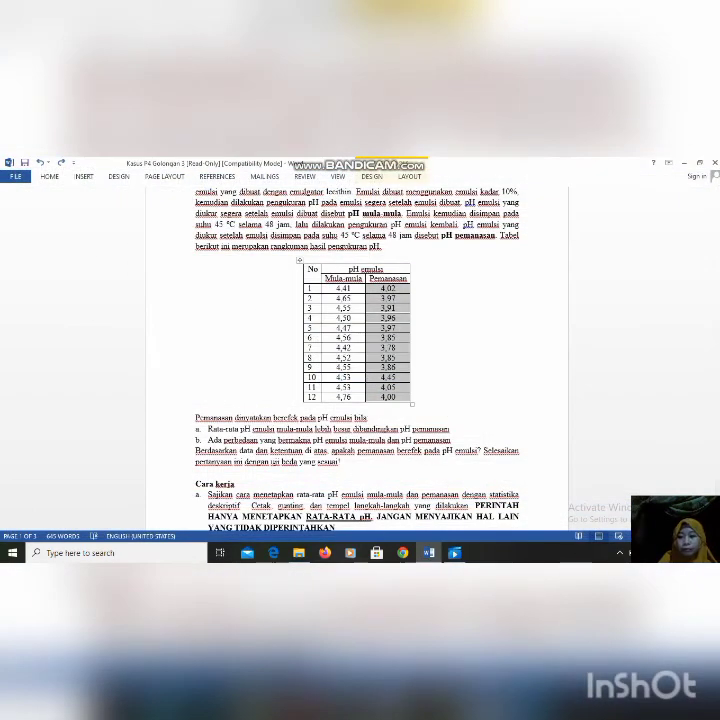
Step: Review the saccharin case in the Word document, covering its criteria, work procedure, required analysis results and the Lokal and Impor sample table
{"action": "scroll", "coordinate": [357, 360], "scroll_direction": "down", "scroll_amount": 20}
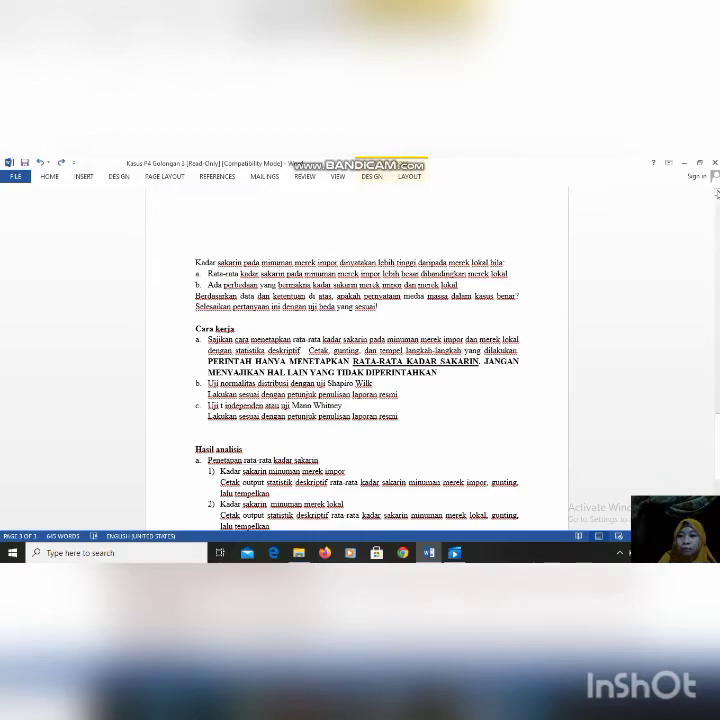
{"action": "scroll", "coordinate": [716, 193], "scroll_direction": "up", "scroll_amount": 2}
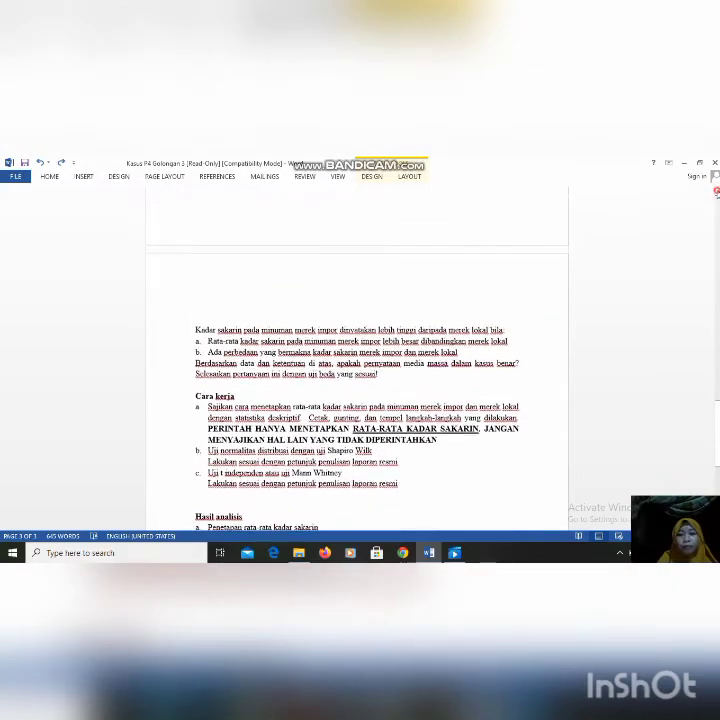
{"action": "scroll", "coordinate": [716, 192], "scroll_direction": "up", "scroll_amount": 2}
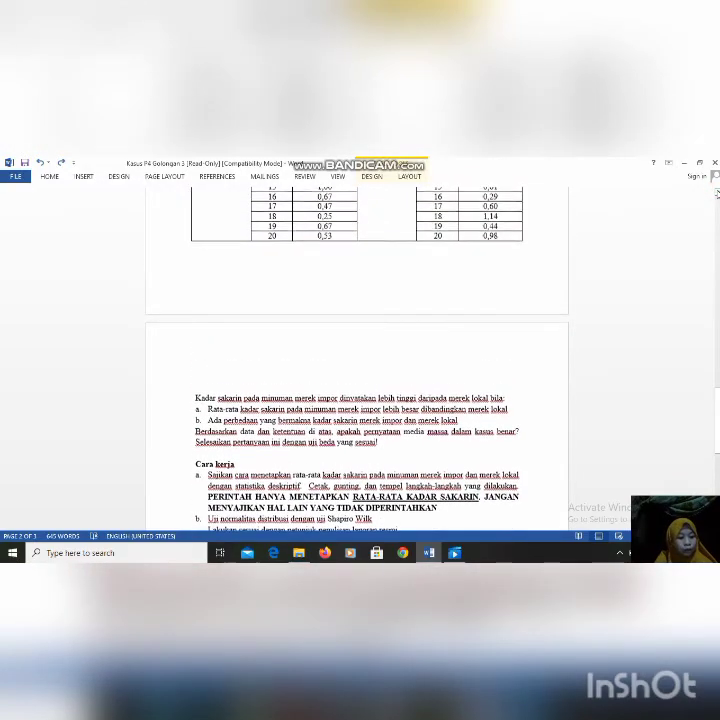
{"action": "scroll", "coordinate": [716, 192], "scroll_direction": "up", "scroll_amount": 2}
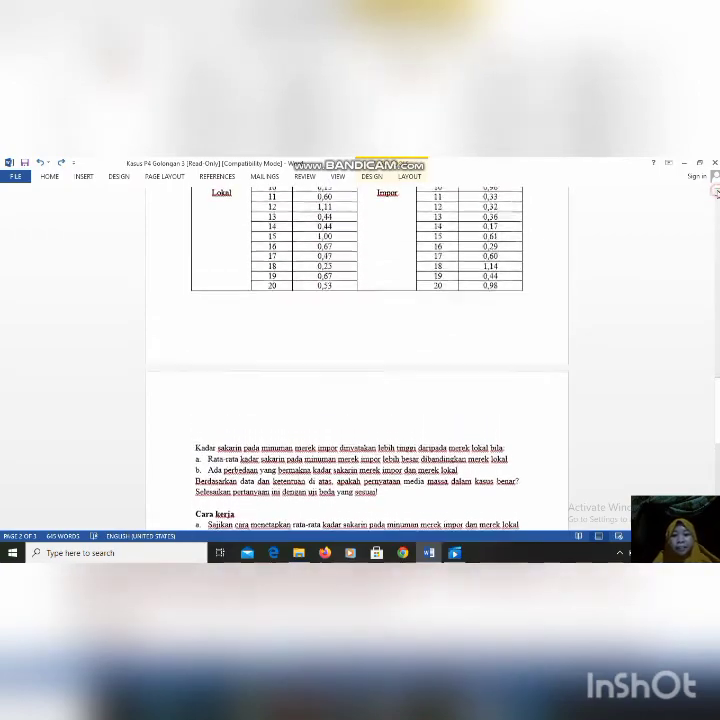
{"action": "scroll", "coordinate": [716, 192], "scroll_direction": "up", "scroll_amount": 2}
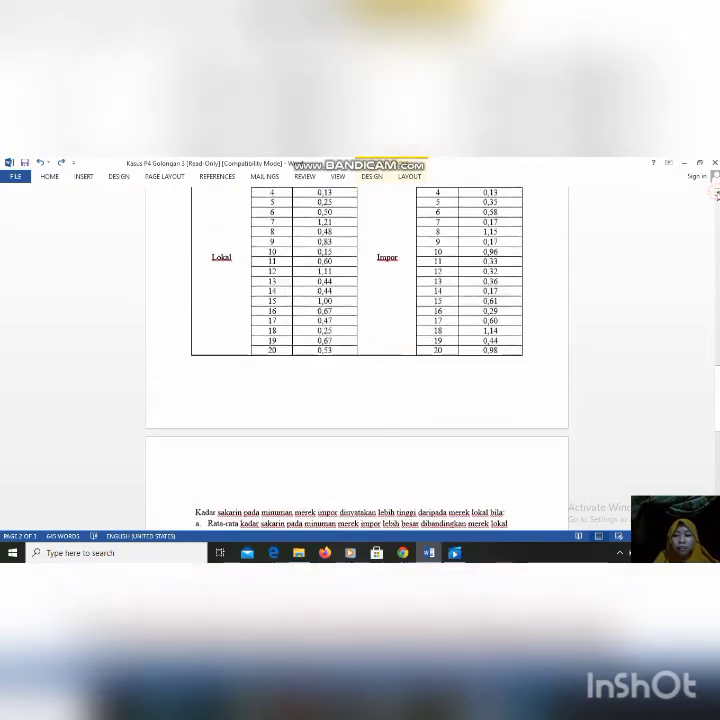
{"action": "scroll", "coordinate": [716, 192], "scroll_direction": "up", "scroll_amount": 1}
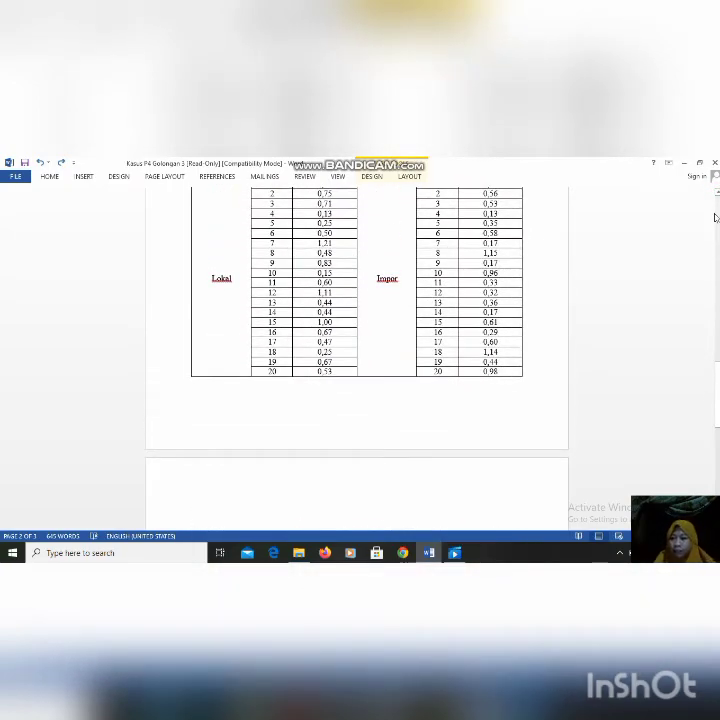
{"action": "scroll", "coordinate": [716, 218], "scroll_direction": "up", "scroll_amount": 10}
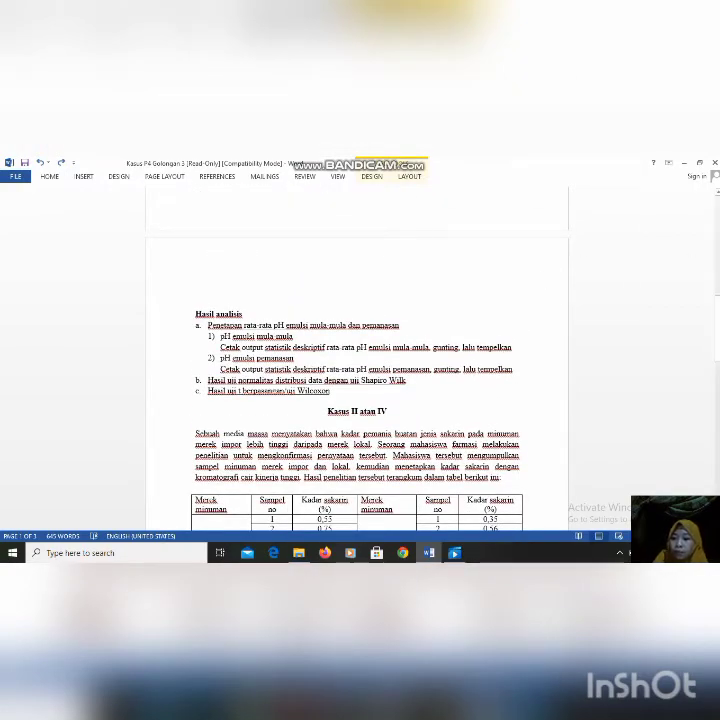
{"action": "scroll", "coordinate": [357, 360], "scroll_direction": "down", "scroll_amount": 10}
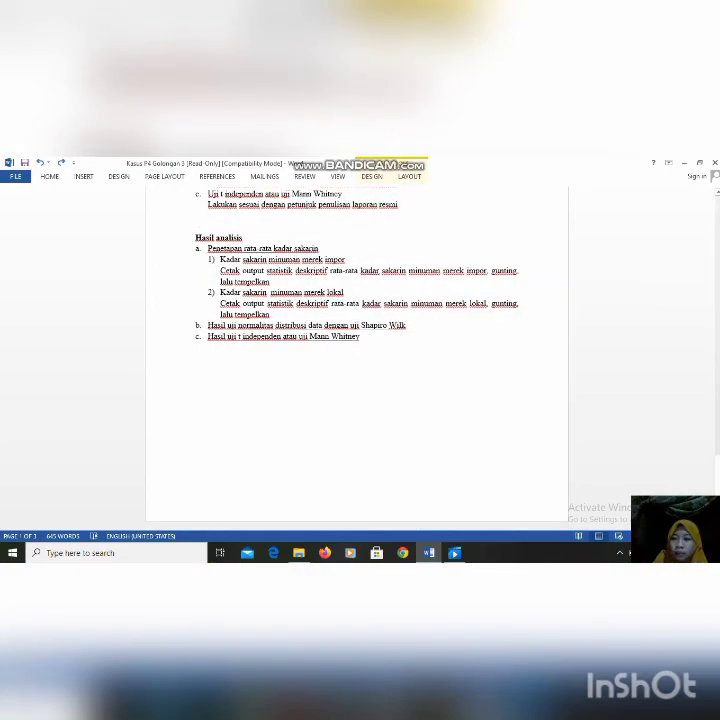
{"action": "scroll", "coordinate": [716, 195], "scroll_direction": "up", "scroll_amount": 3}
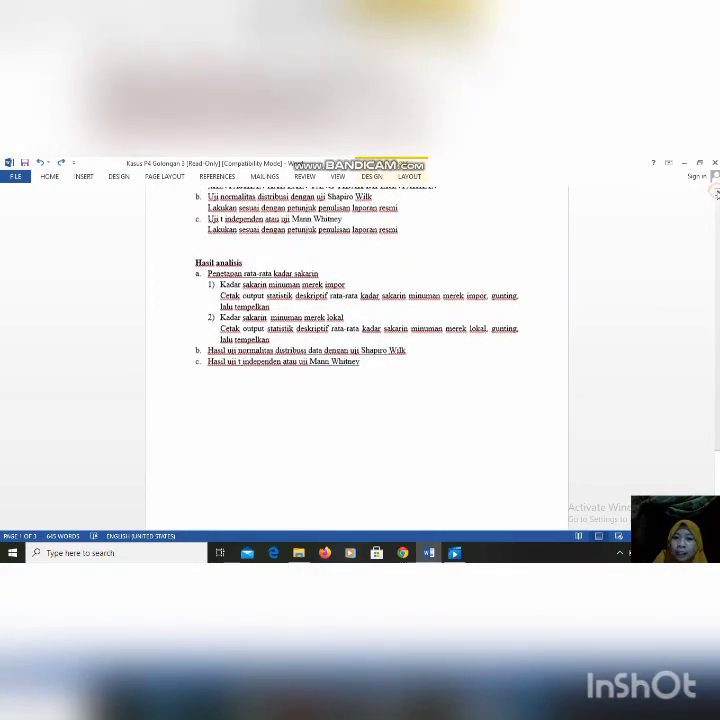
{"action": "scroll", "coordinate": [716, 195], "scroll_direction": "up", "scroll_amount": 3}
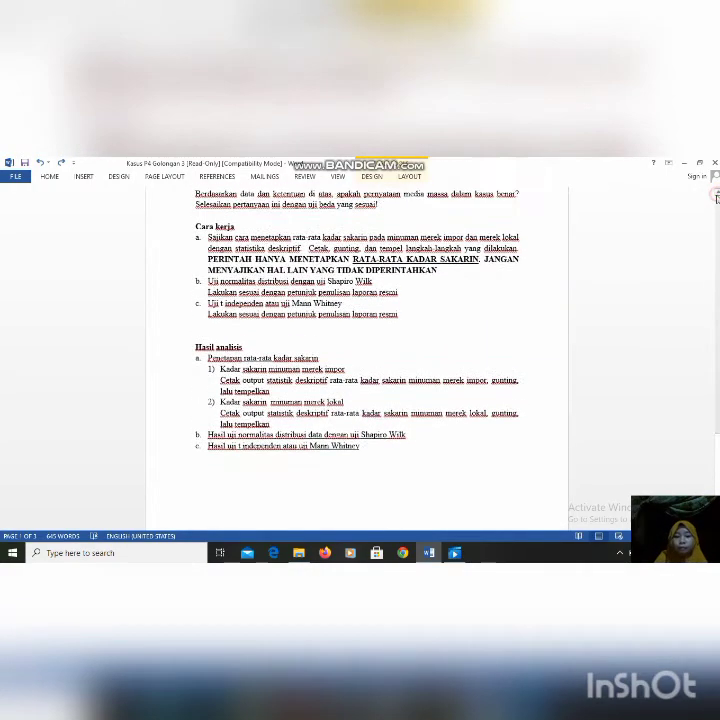
{"action": "scroll", "coordinate": [716, 197], "scroll_direction": "up", "scroll_amount": 3}
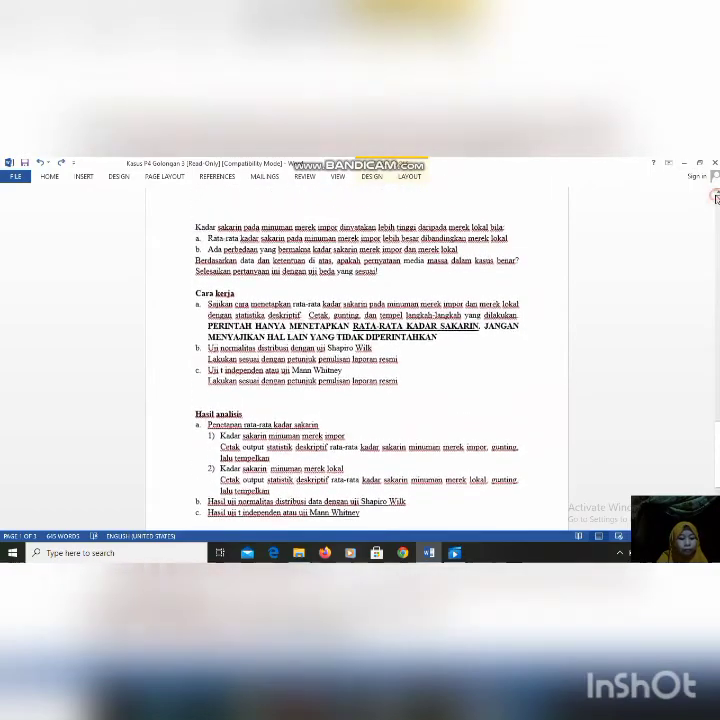
{"action": "scroll", "coordinate": [716, 197], "scroll_direction": "up", "scroll_amount": 2}
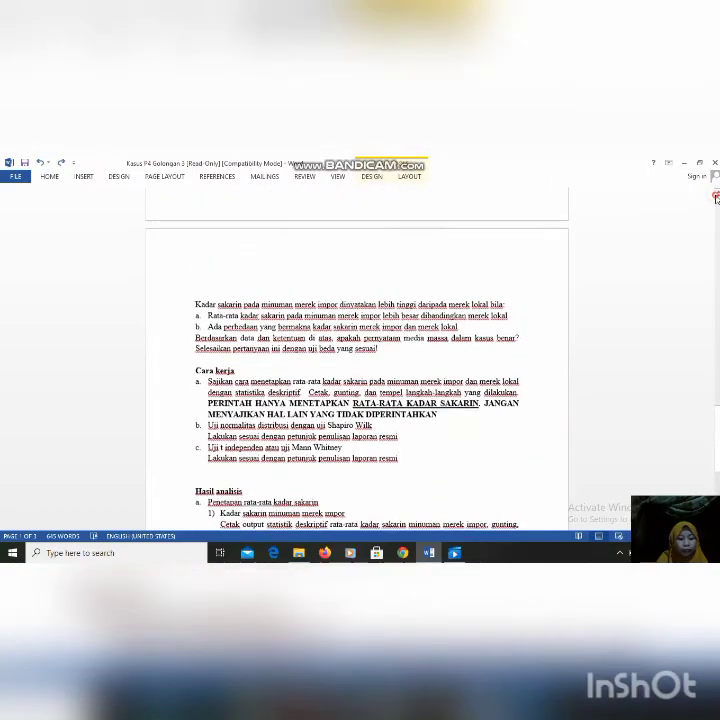
{"action": "scroll", "coordinate": [716, 197], "scroll_direction": "up", "scroll_amount": 10}
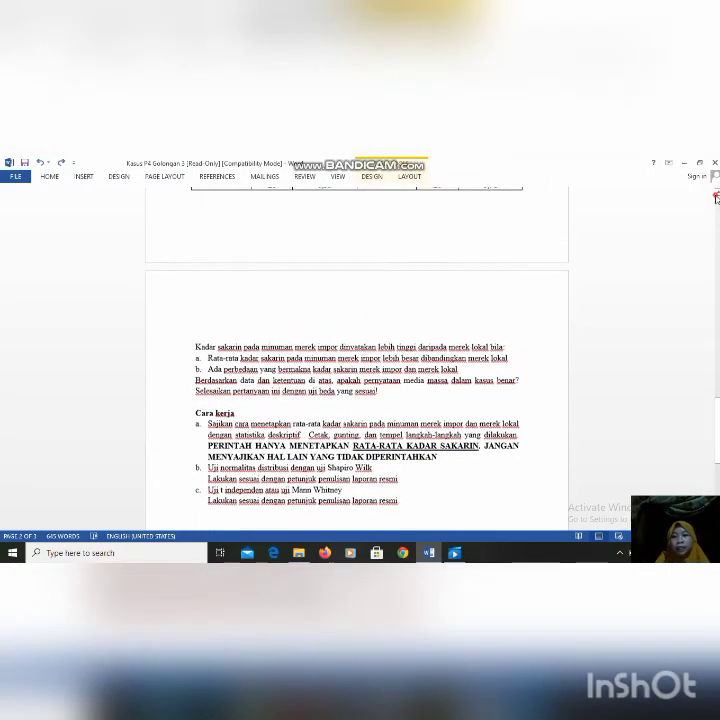
{"action": "scroll", "coordinate": [716, 197], "scroll_direction": "up", "scroll_amount": 10}
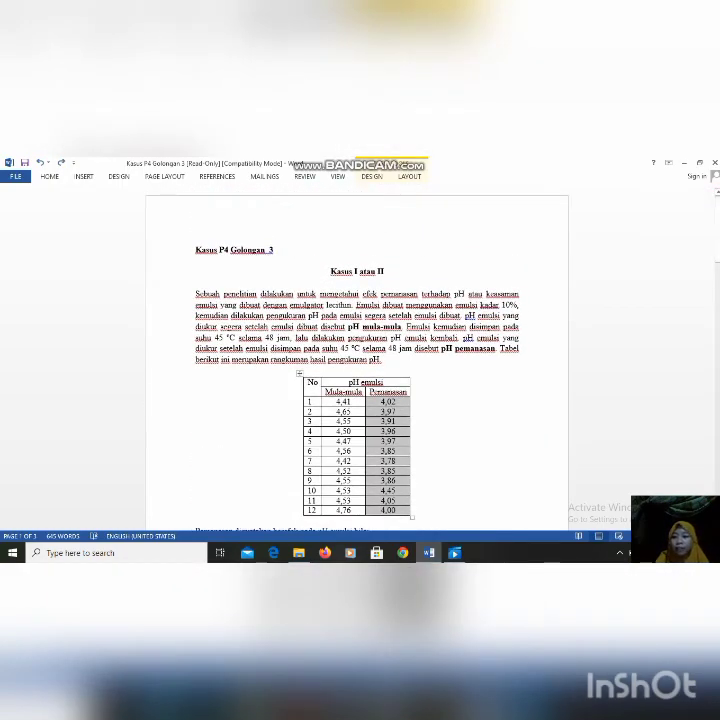
{"action": "scroll", "coordinate": [357, 360], "scroll_direction": "down", "scroll_amount": 10}
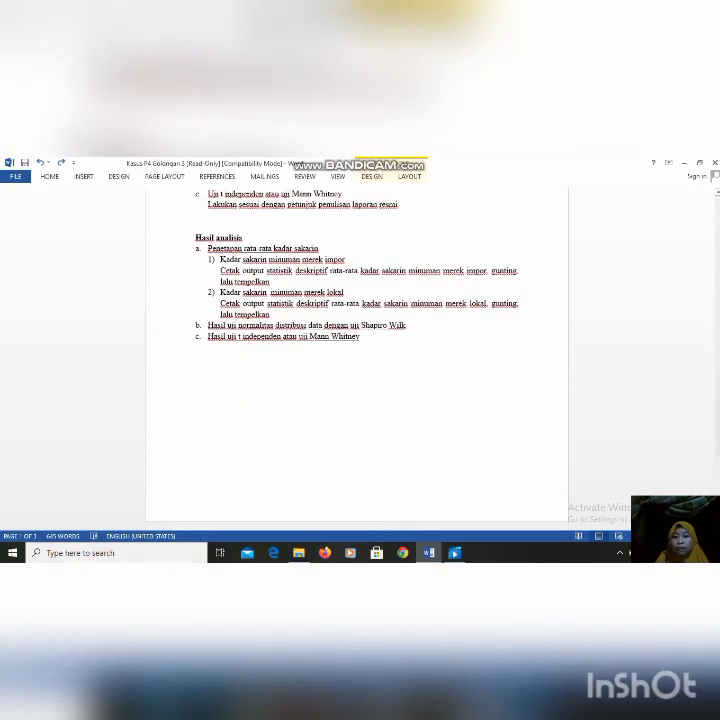
{"action": "left_click", "coordinate": [716, 193]}
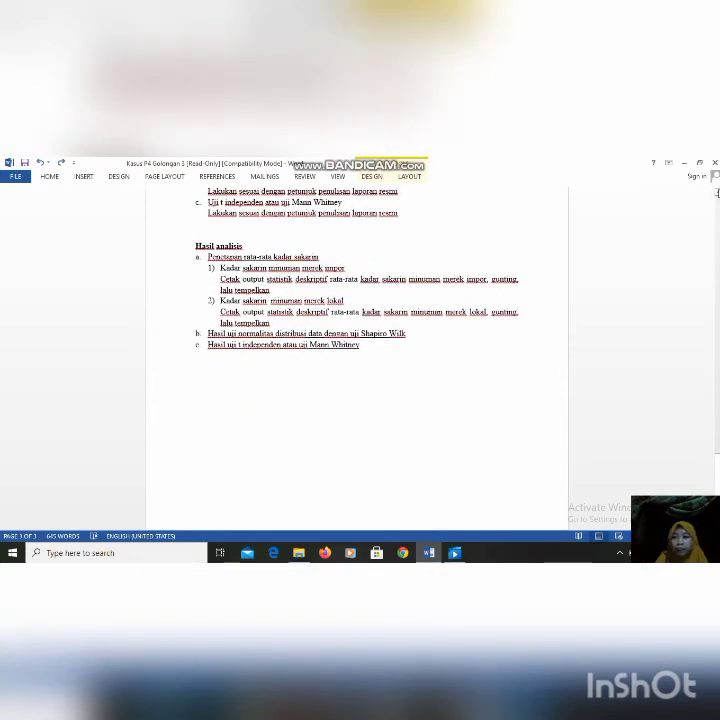
{"action": "scroll", "coordinate": [716, 193], "scroll_direction": "up", "scroll_amount": 2}
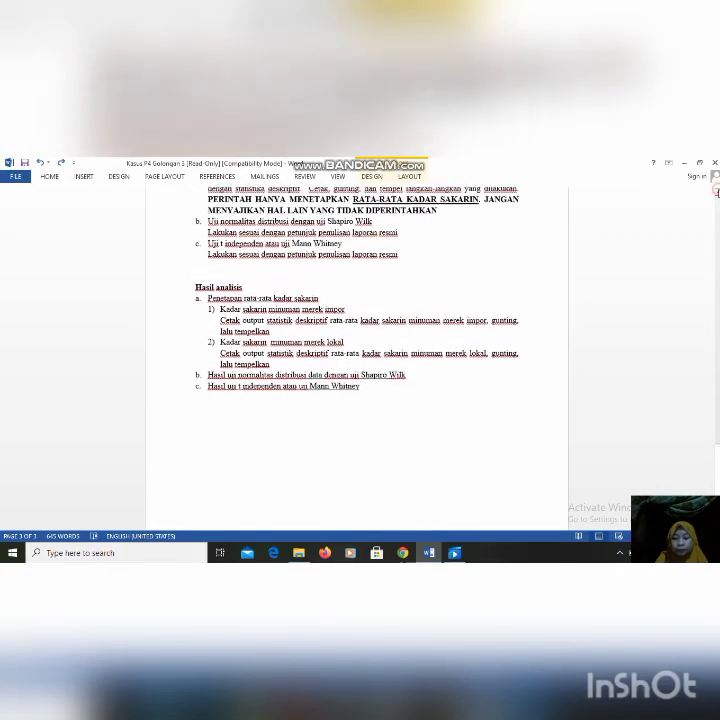
{"action": "scroll", "coordinate": [716, 193], "scroll_direction": "up", "scroll_amount": 3}
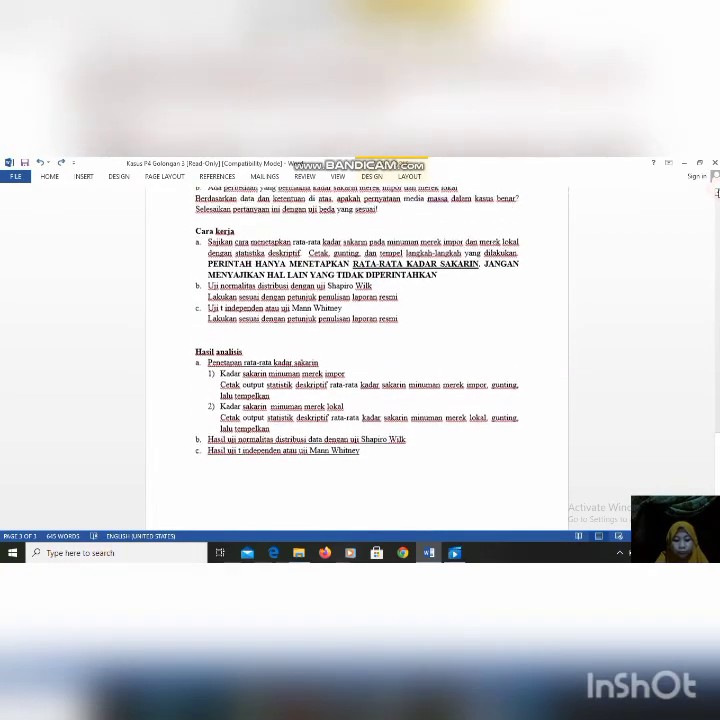
{"action": "scroll", "coordinate": [716, 193], "scroll_direction": "up", "scroll_amount": 3}
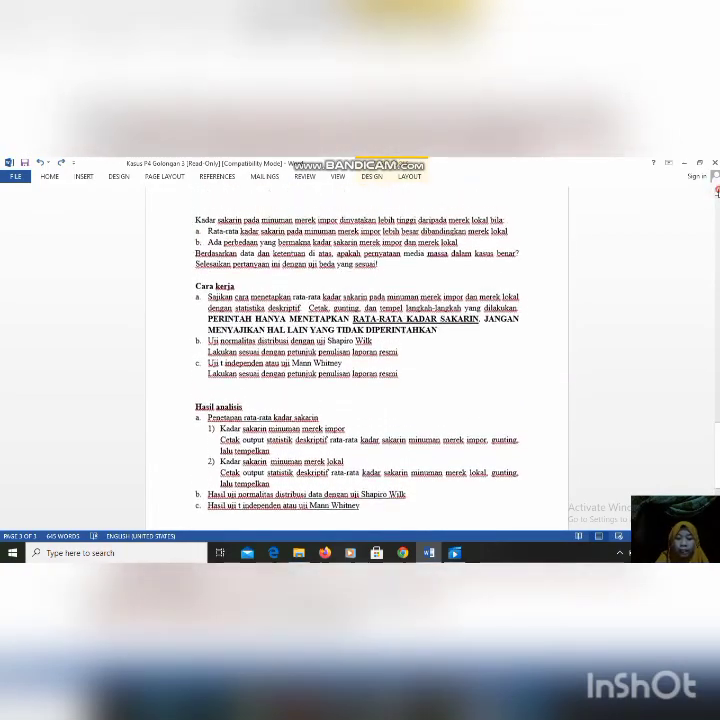
{"action": "scroll", "coordinate": [716, 193], "scroll_direction": "up", "scroll_amount": 2}
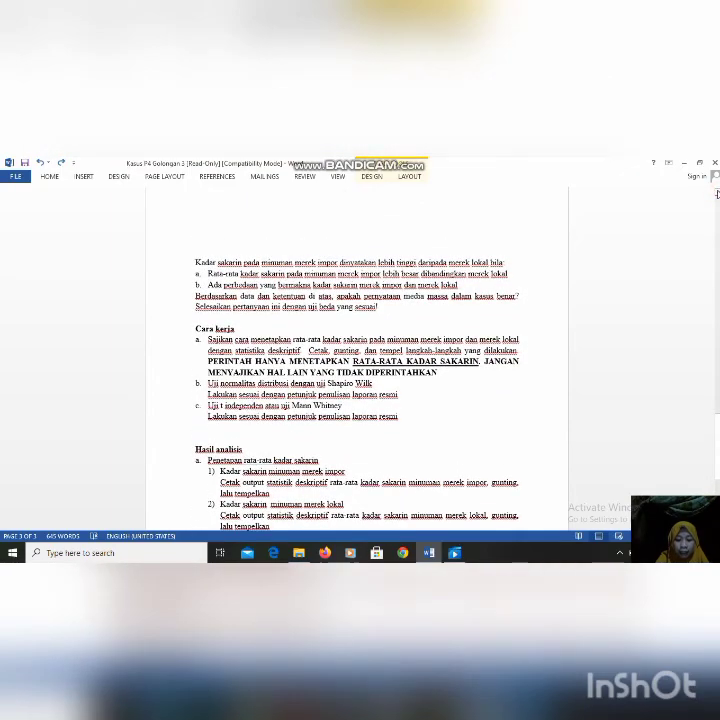
{"action": "scroll", "coordinate": [716, 193], "scroll_direction": "up", "scroll_amount": 3}
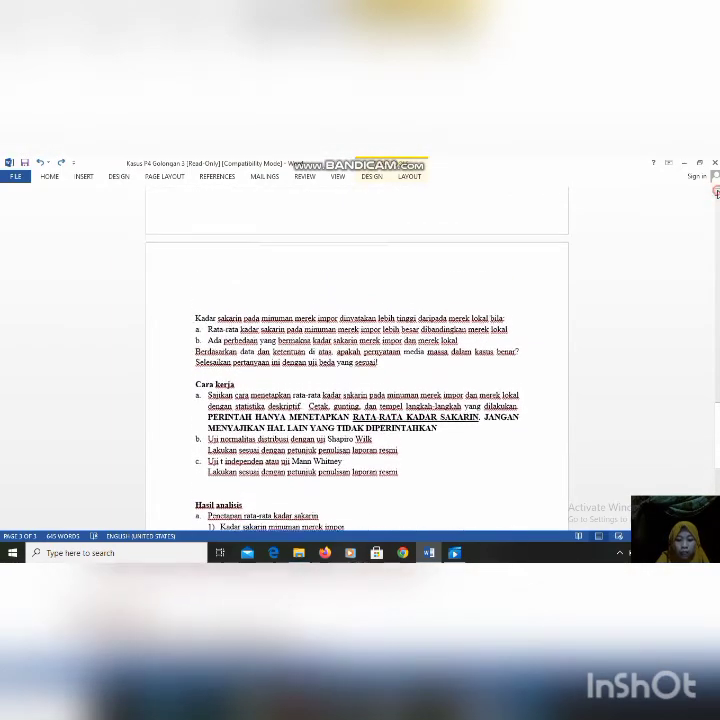
{"action": "scroll", "coordinate": [716, 193], "scroll_direction": "up", "scroll_amount": 4}
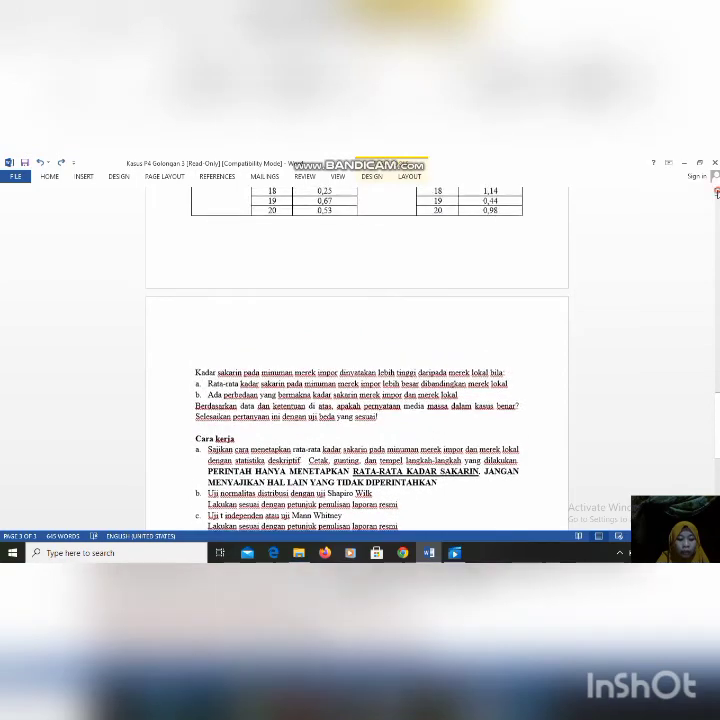
{"action": "scroll", "coordinate": [716, 193], "scroll_direction": "up", "scroll_amount": 1}
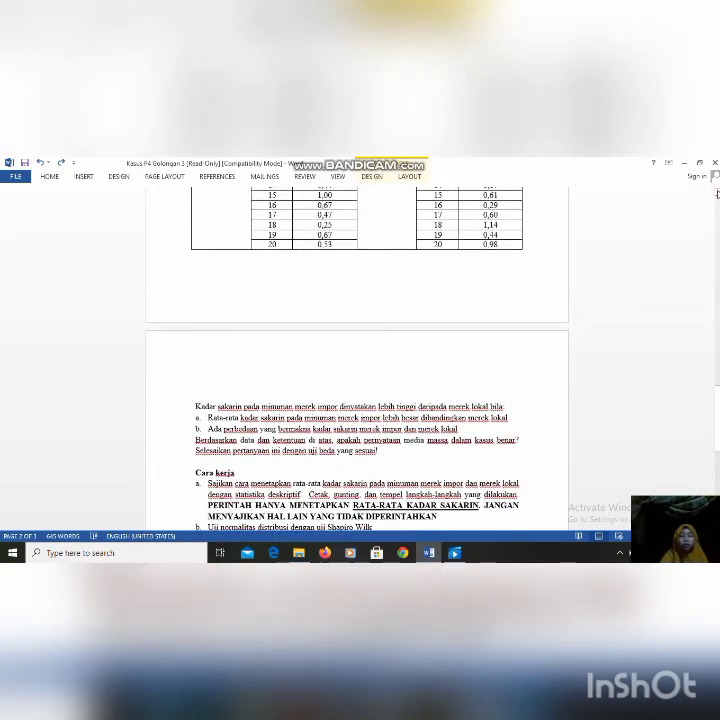
{"action": "scroll", "coordinate": [716, 193], "scroll_direction": "up", "scroll_amount": 5}
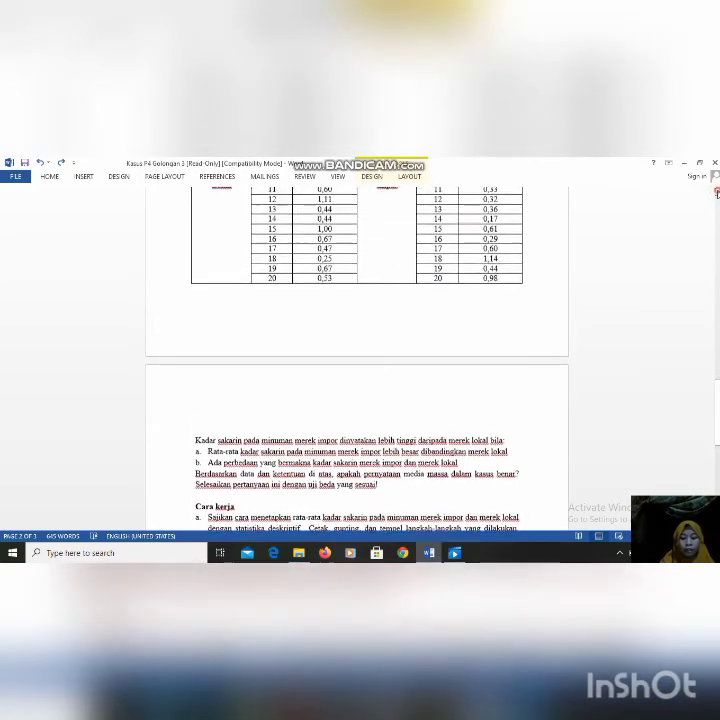
{"action": "scroll", "coordinate": [716, 193], "scroll_direction": "up", "scroll_amount": 5}
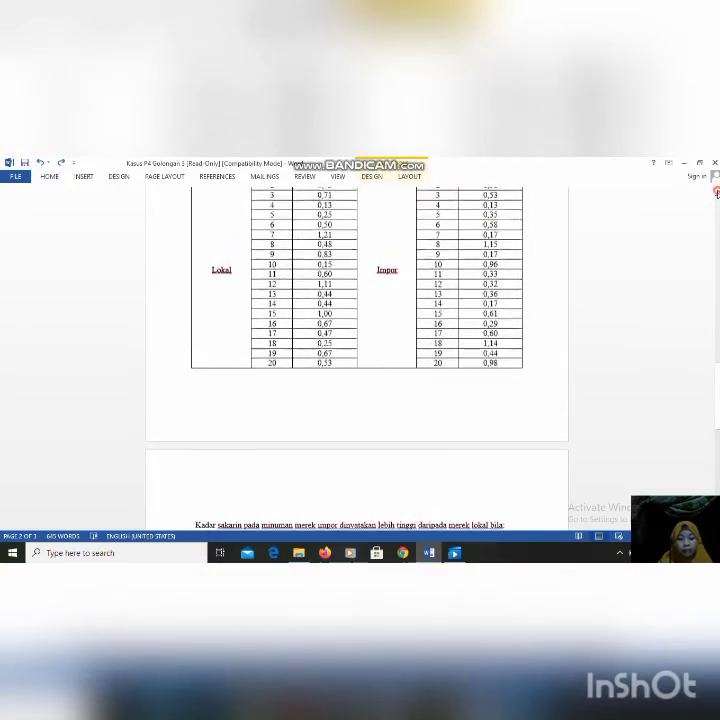
{"action": "scroll", "coordinate": [716, 193], "scroll_direction": "up", "scroll_amount": 5}
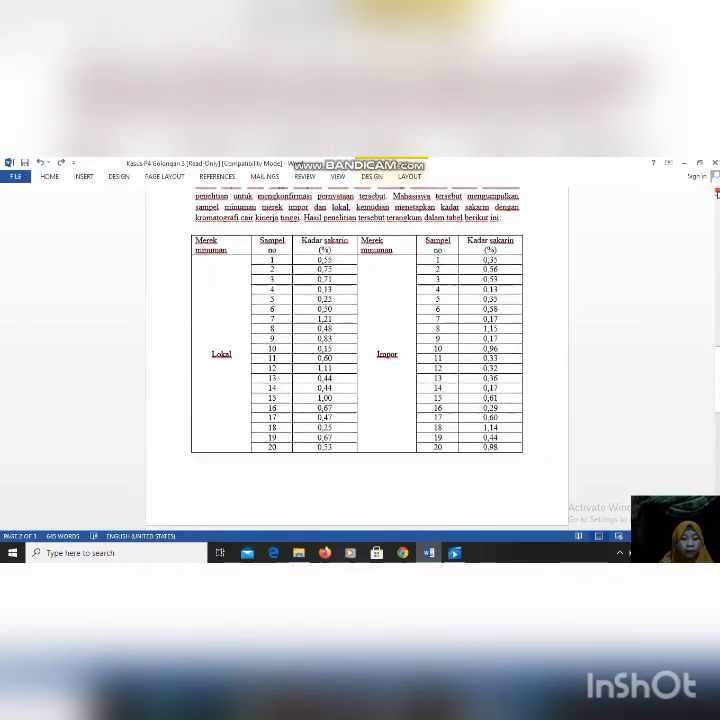
Step: Launch IBM SPSS Statistics 24 and dismiss its welcome dialog to work in an empty dataset
{"action": "scroll", "coordinate": [716, 193], "scroll_direction": "up", "scroll_amount": 1}
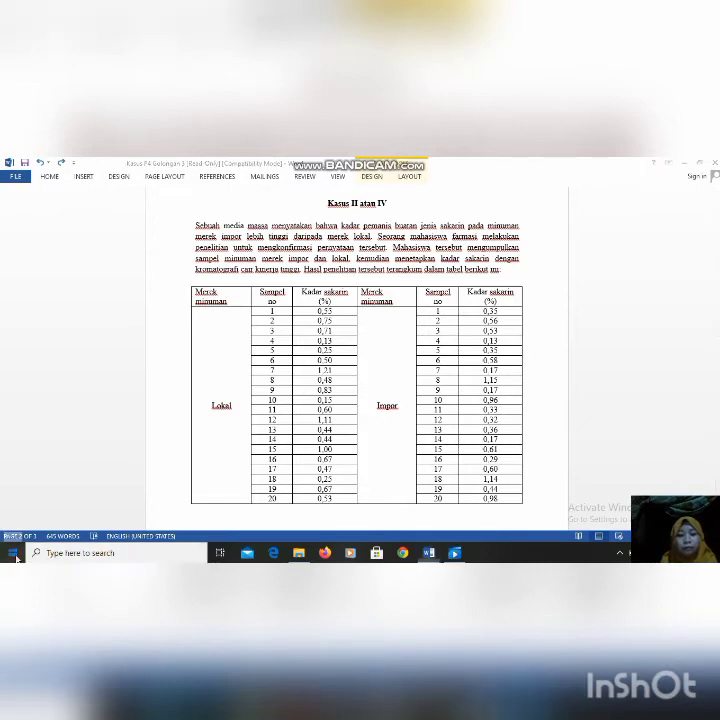
{"action": "key", "text": "super"}
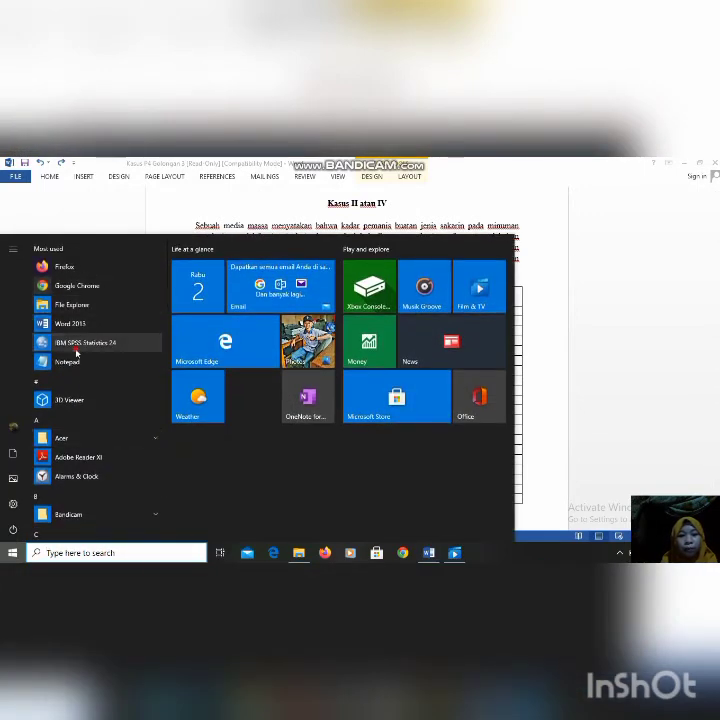
{"action": "left_click", "coordinate": [80, 349]}
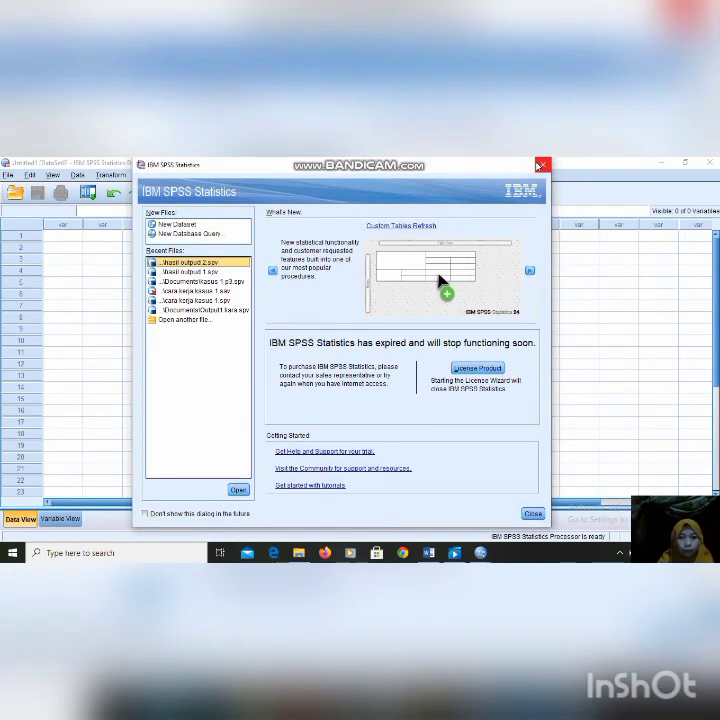
{"action": "left_click", "coordinate": [541, 165]}
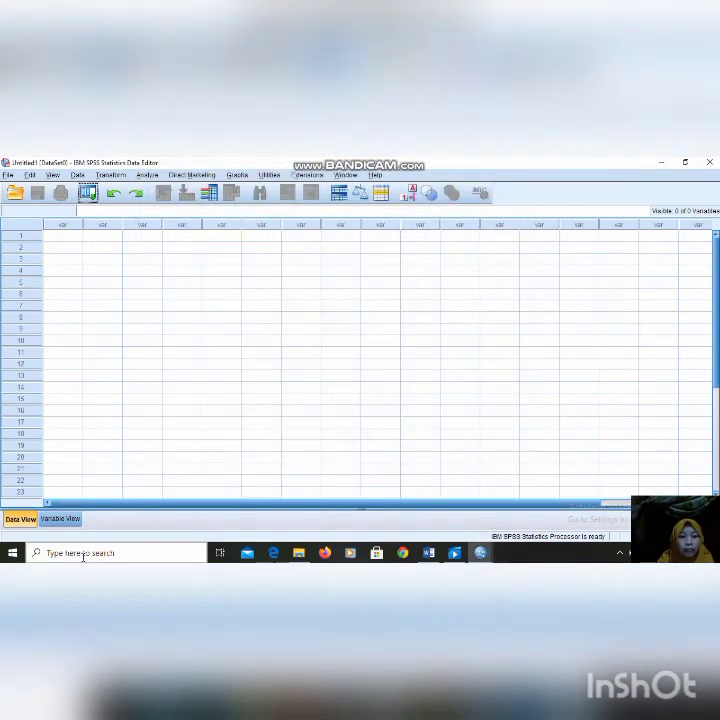
Step: Add a first variable named sakarin_lokal to the dataset, keeping the Numeric type
{"action": "left_click", "coordinate": [73, 522]}
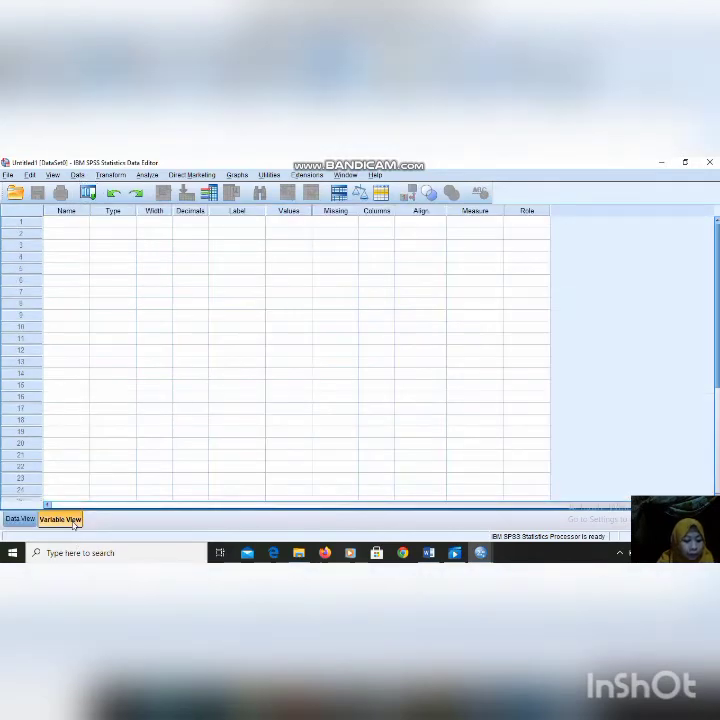
{"action": "left_click", "coordinate": [56, 223]}
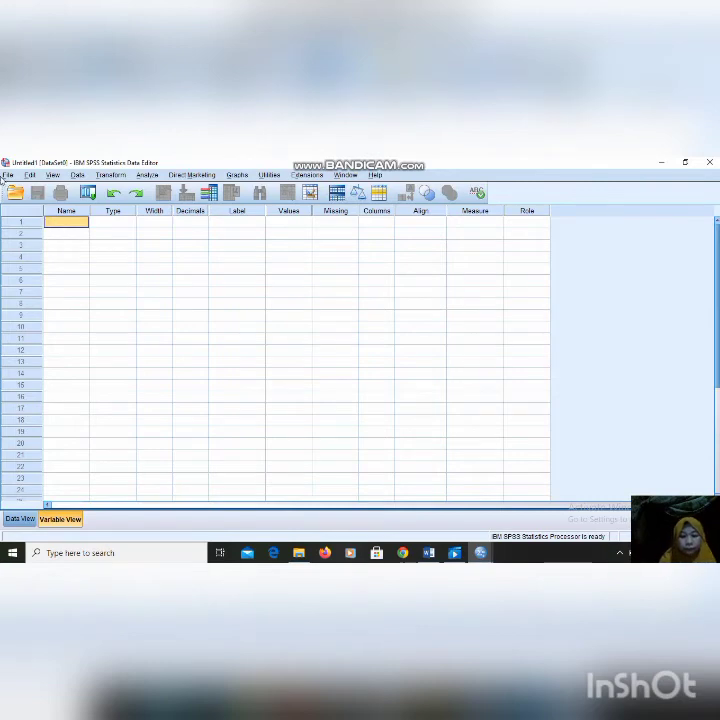
{"action": "type", "text": "ss"}
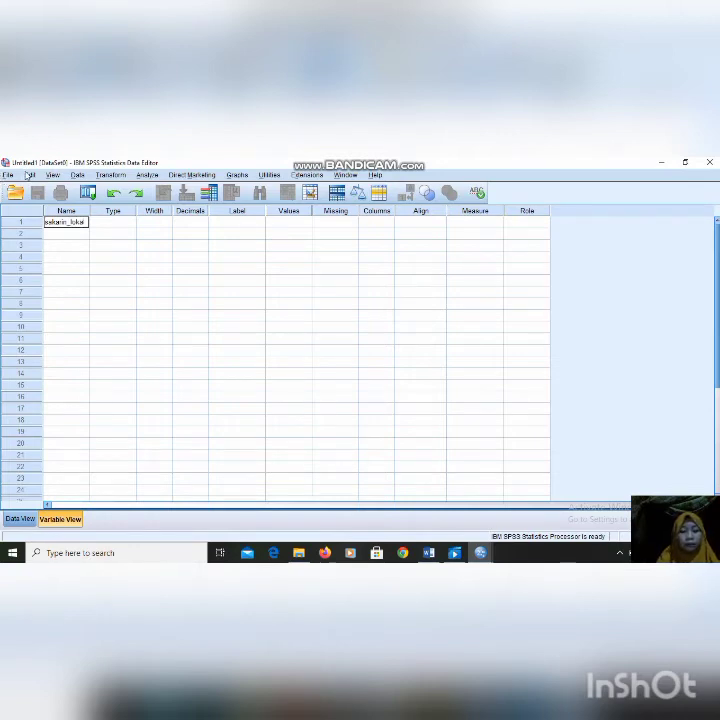
{"action": "left_click", "coordinate": [127, 227]}
{"action": "left_click", "coordinate": [128, 222]}
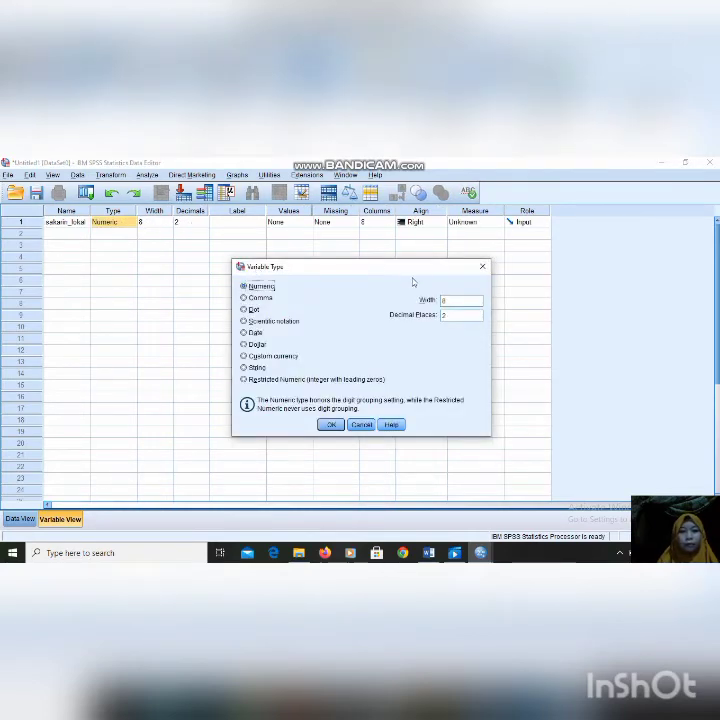
{"action": "left_click", "coordinate": [482, 268]}
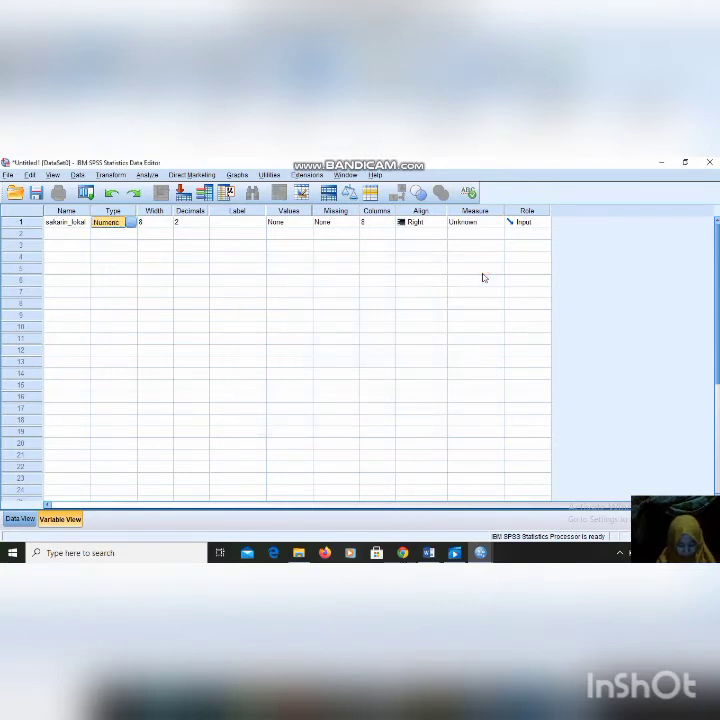
Step: Give the sakarin_lokal variable the label "sakarin lokal" and set its measurement level to Scale
{"action": "left_click", "coordinate": [223, 224]}
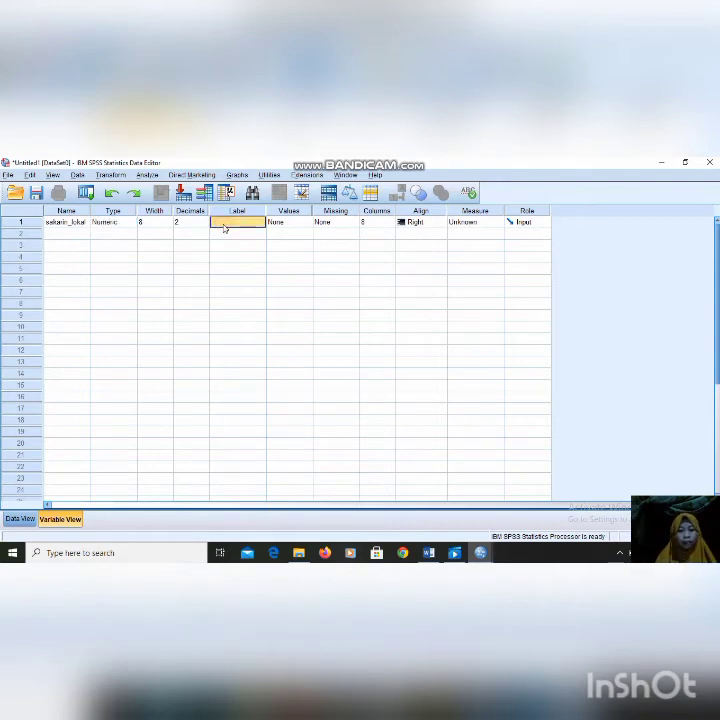
{"action": "type", "text": "sak"}
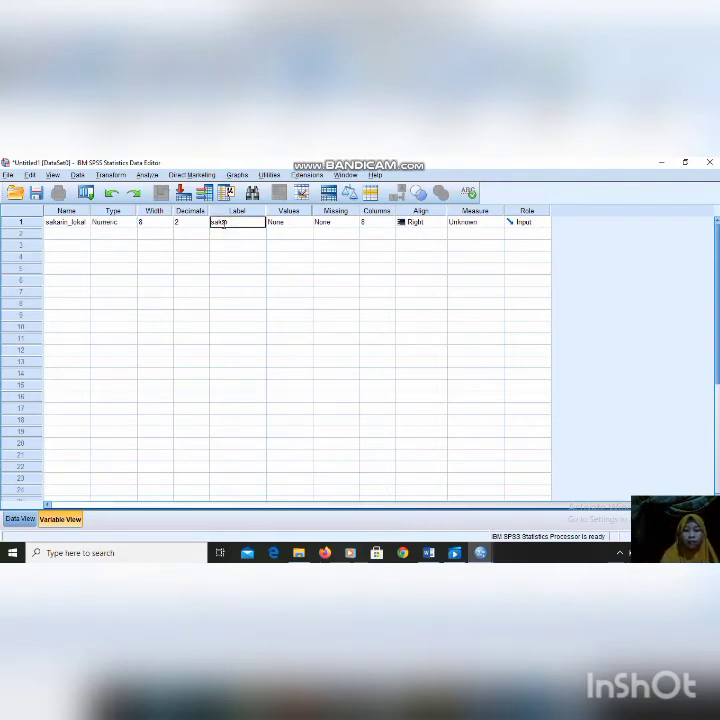
{"action": "type", "text": "arin lokal"}
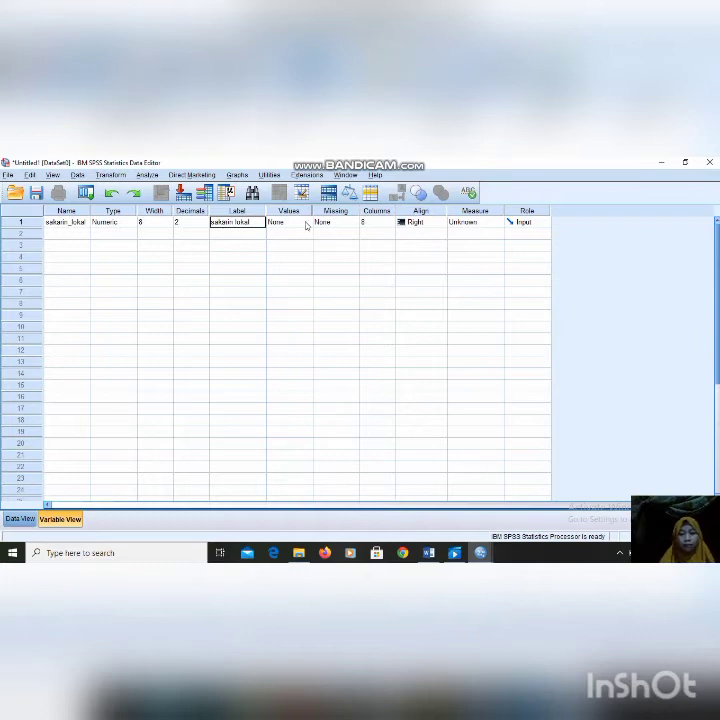
{"action": "left_click", "coordinate": [470, 222]}
{"action": "left_click", "coordinate": [497, 222]}
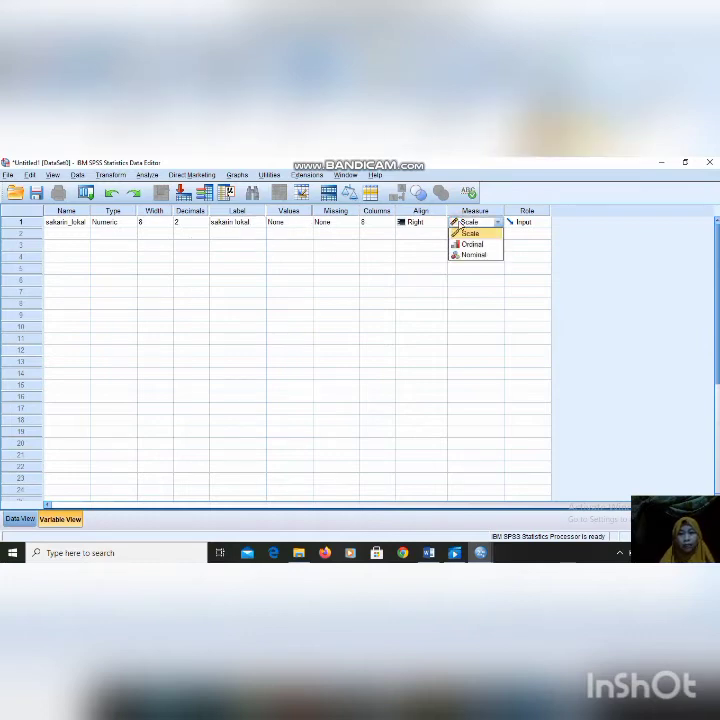
{"action": "left_click", "coordinate": [463, 234]}
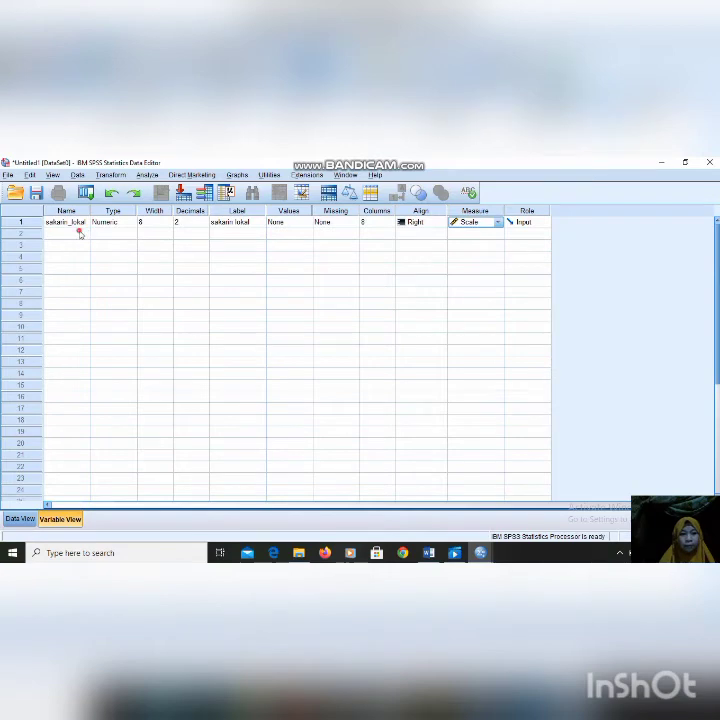
Step: Define a second variable named sakarin_impor with the label "sakarin impor" and the Scale measurement level
{"action": "left_click", "coordinate": [80, 234]}
{"action": "type", "text": "sakain"}
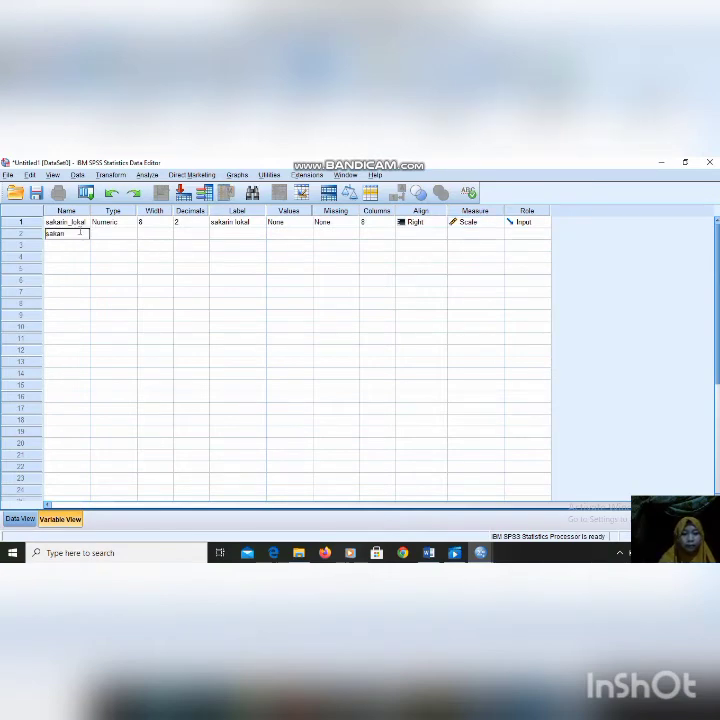
{"action": "key", "text": "BackSpace"}
{"action": "key", "text": "BackSpace"}
{"action": "key", "text": "BackSpace"}
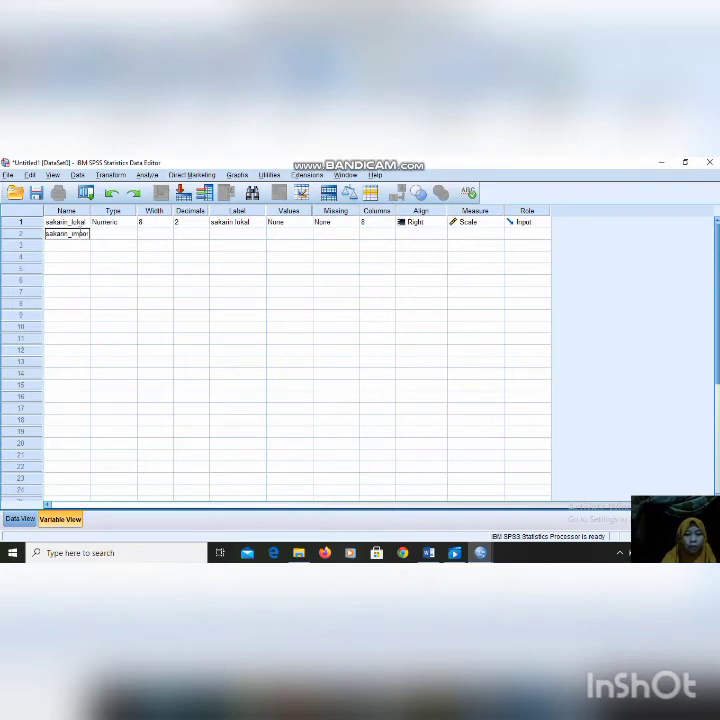
{"action": "left_click", "coordinate": [122, 224]}
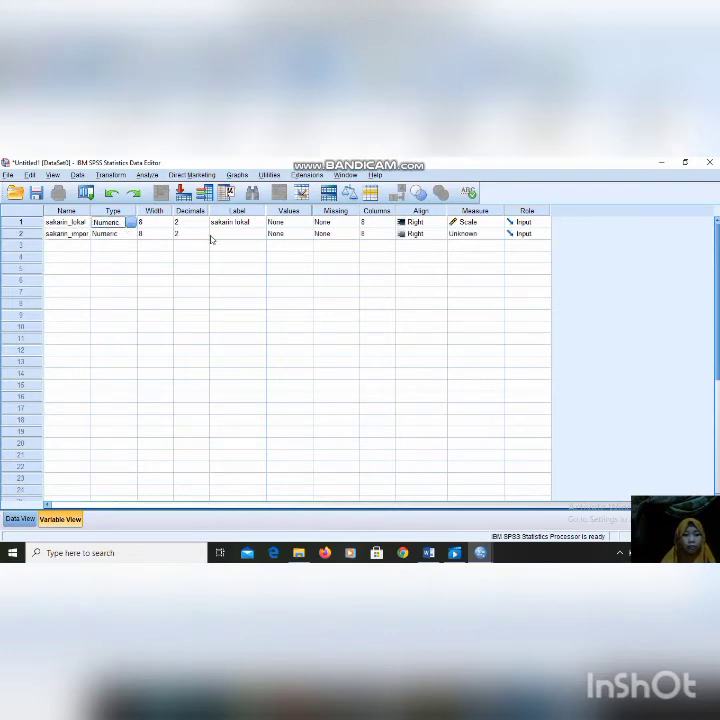
{"action": "left_click", "coordinate": [211, 235]}
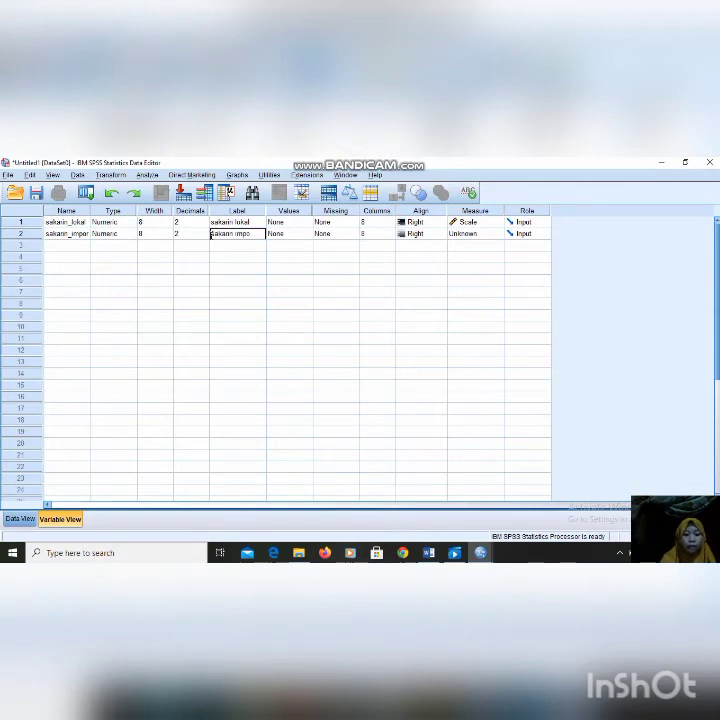
{"action": "left_click", "coordinate": [461, 233]}
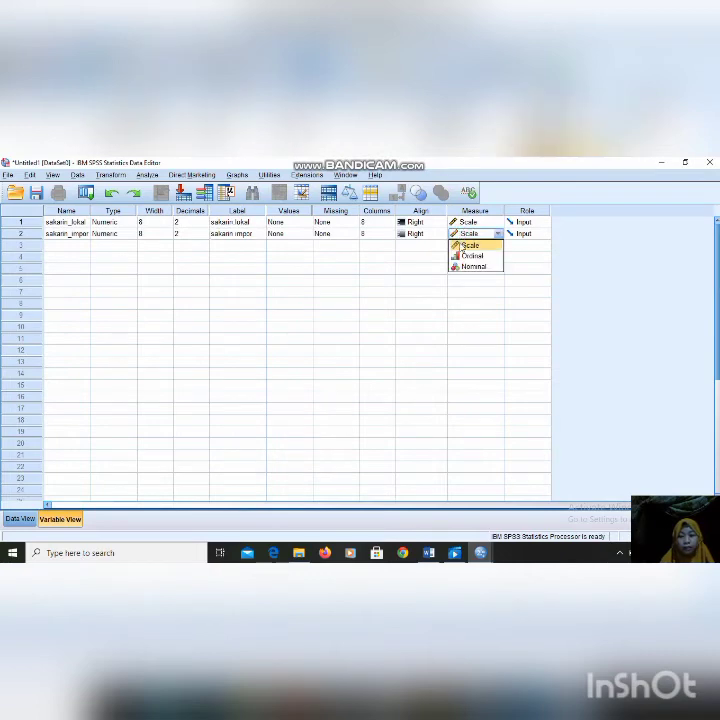
{"action": "left_click", "coordinate": [466, 245]}
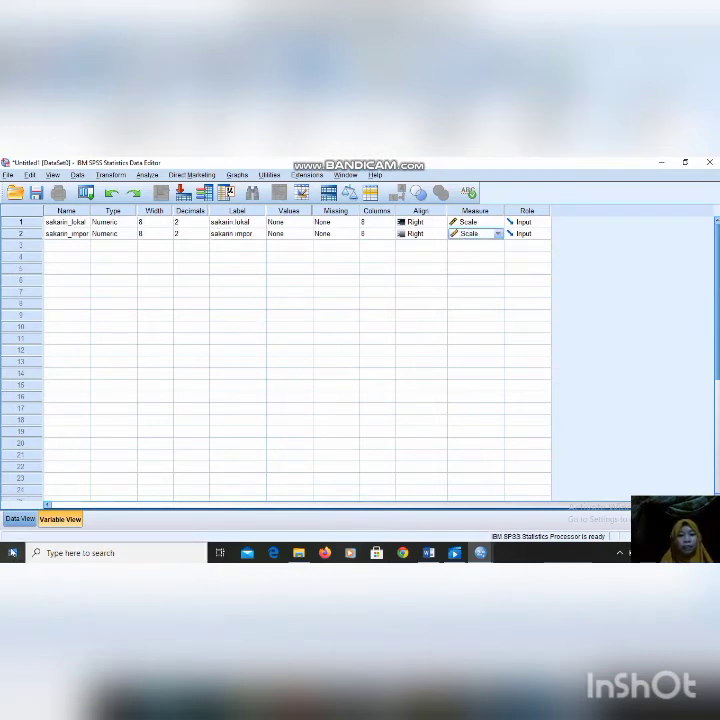
Step: Widen the sakarin_lokal and sakarin_impor columns in the data grid so each variable name fits on one line
{"action": "left_click", "coordinate": [20, 519]}
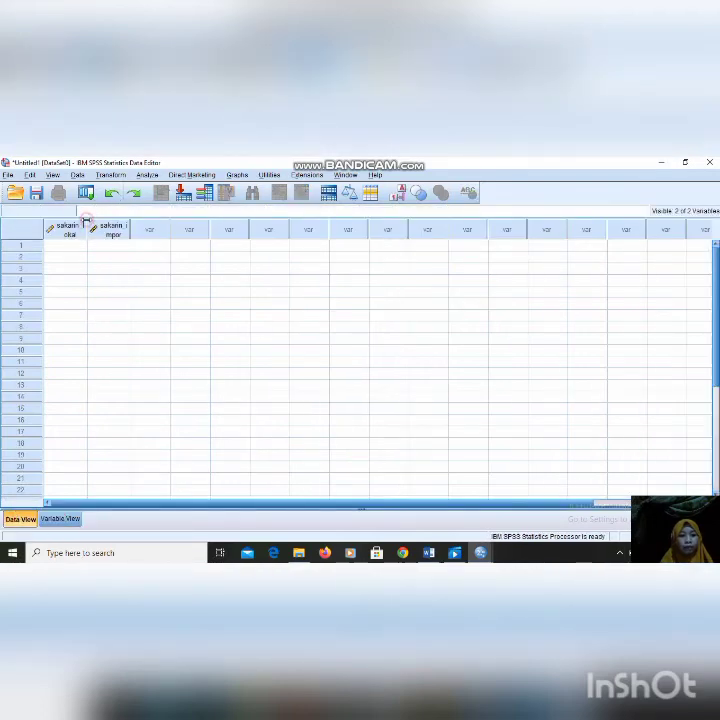
{"action": "left_click_drag", "start_coordinate": [87, 222], "coordinate": [101, 222]}
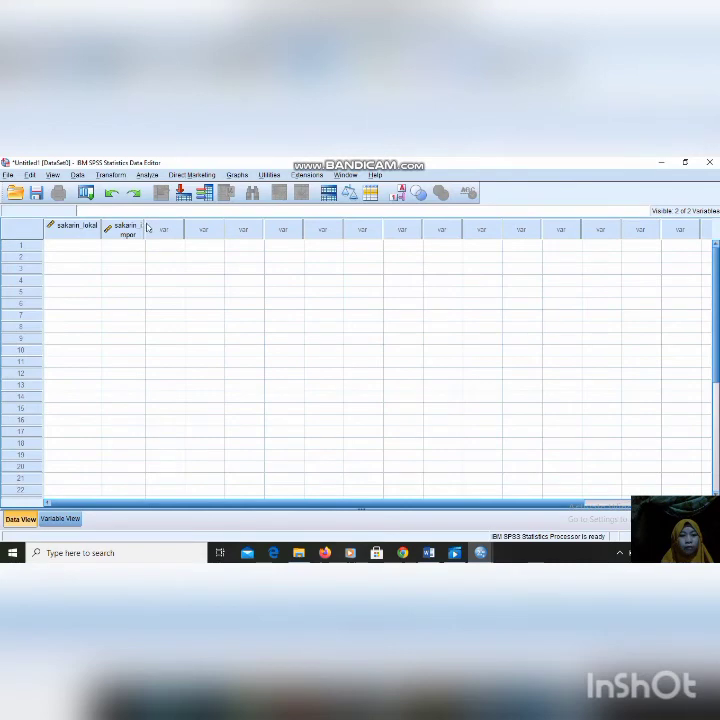
{"action": "left_click_drag", "start_coordinate": [145, 222], "coordinate": [164, 222]}
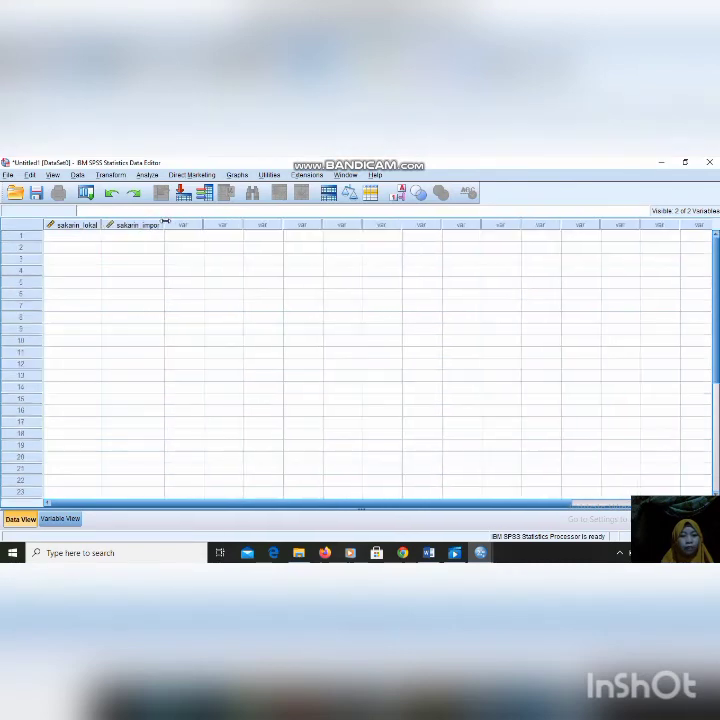
Step: Switch to the Word case document and copy the Kadar sakarin values of all 20 Lokal samples from the table
{"action": "left_click", "coordinate": [425, 548]}
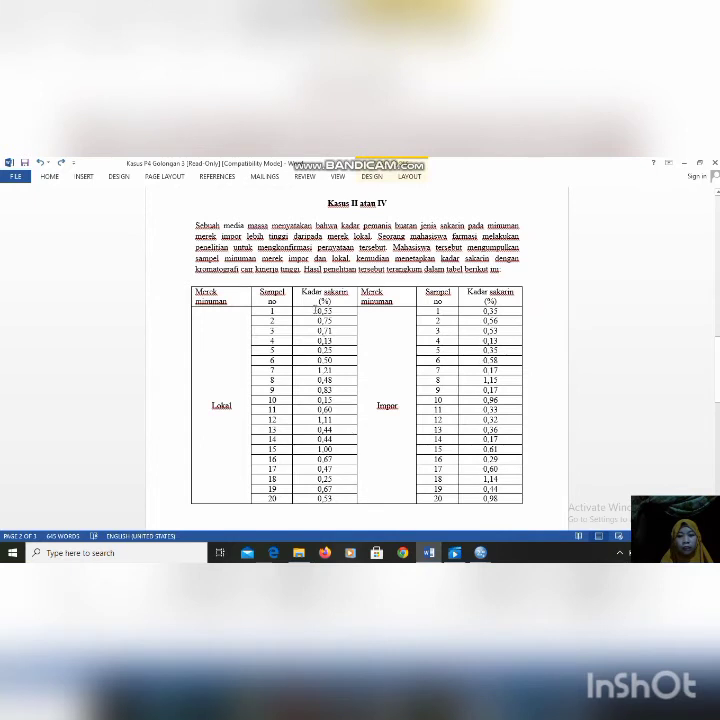
{"action": "left_click_drag", "start_coordinate": [315, 310], "coordinate": [341, 500]}
{"action": "left_click", "coordinate": [341, 503]}
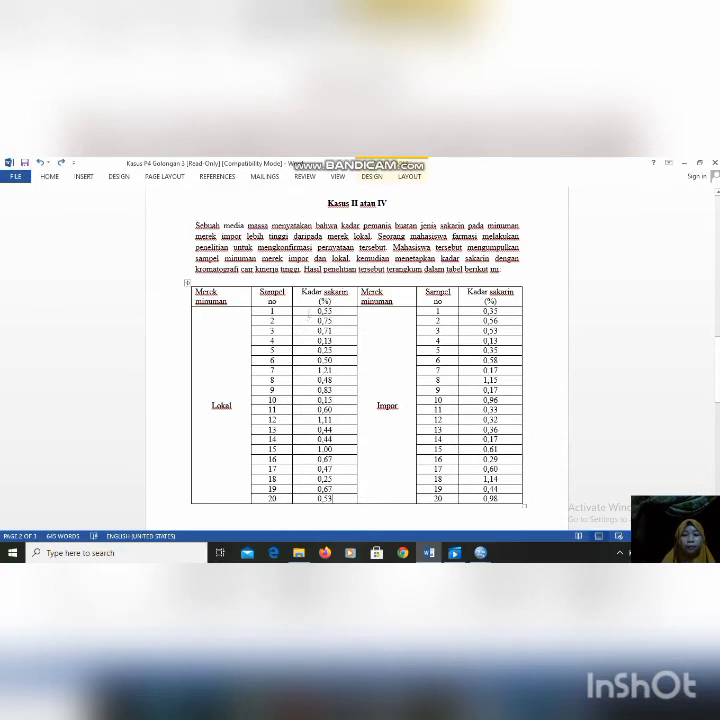
{"action": "left_click_drag", "start_coordinate": [309, 311], "coordinate": [321, 340]}
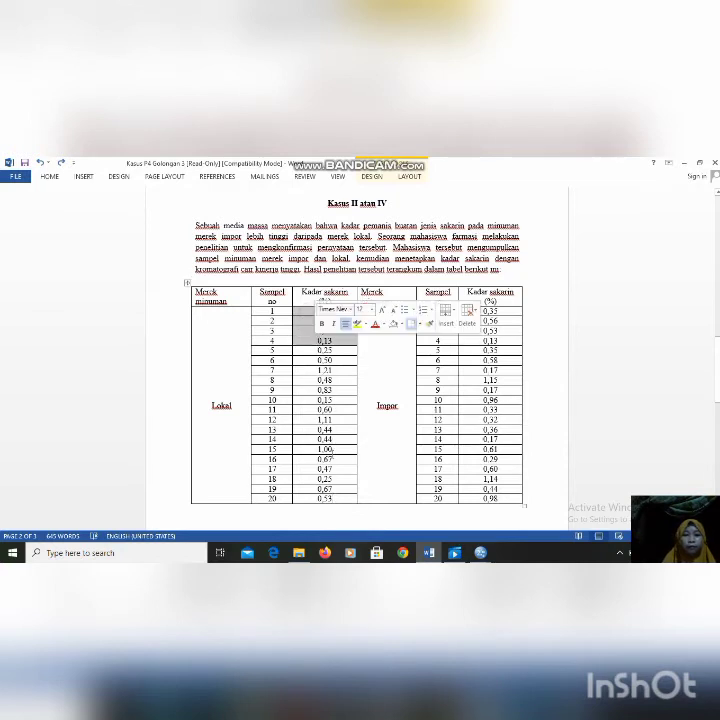
{"action": "left_click", "coordinate": [300, 313]}
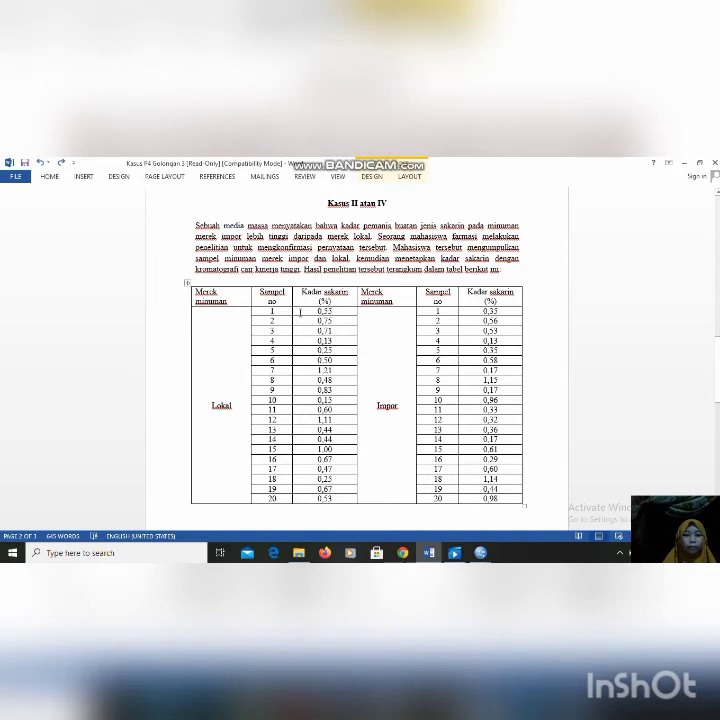
{"action": "left_click_drag", "start_coordinate": [300, 313], "coordinate": [322, 341]}
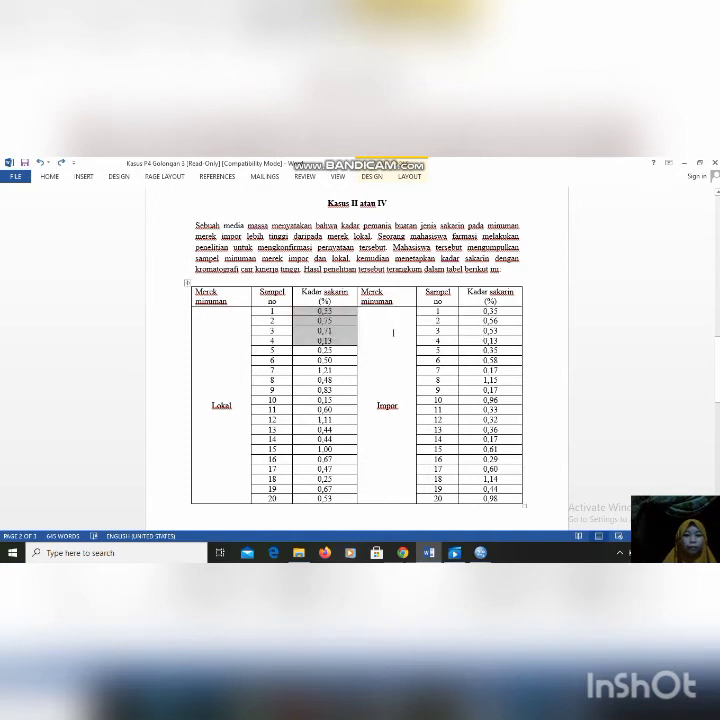
{"action": "left_click_drag", "start_coordinate": [393, 333], "coordinate": [311, 407]}
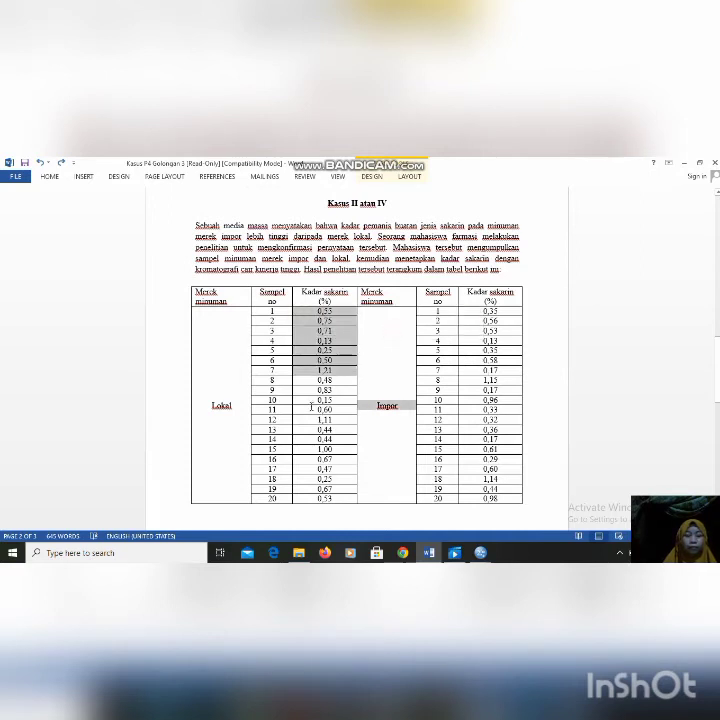
{"action": "left_click", "coordinate": [328, 390]}
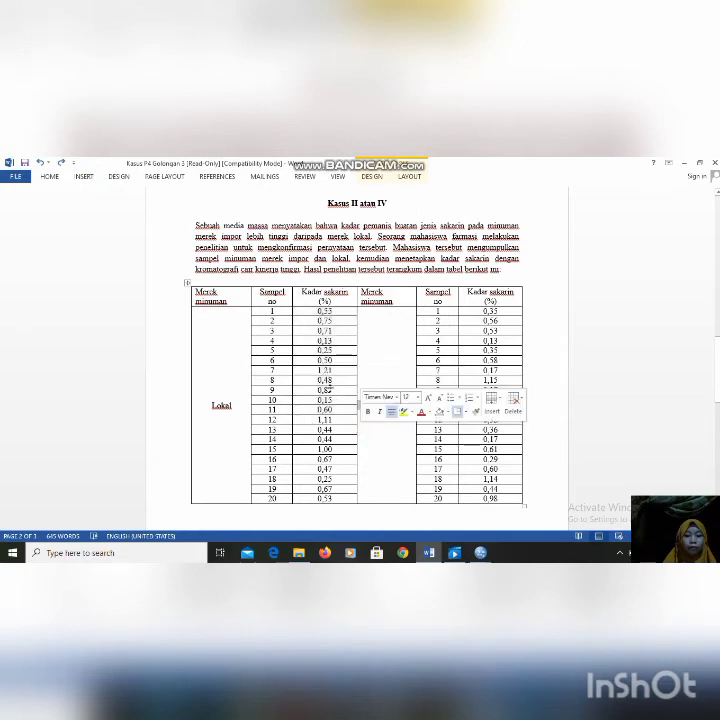
{"action": "left_click_drag", "start_coordinate": [297, 309], "coordinate": [317, 504]}
{"action": "right_click", "coordinate": [318, 353]}
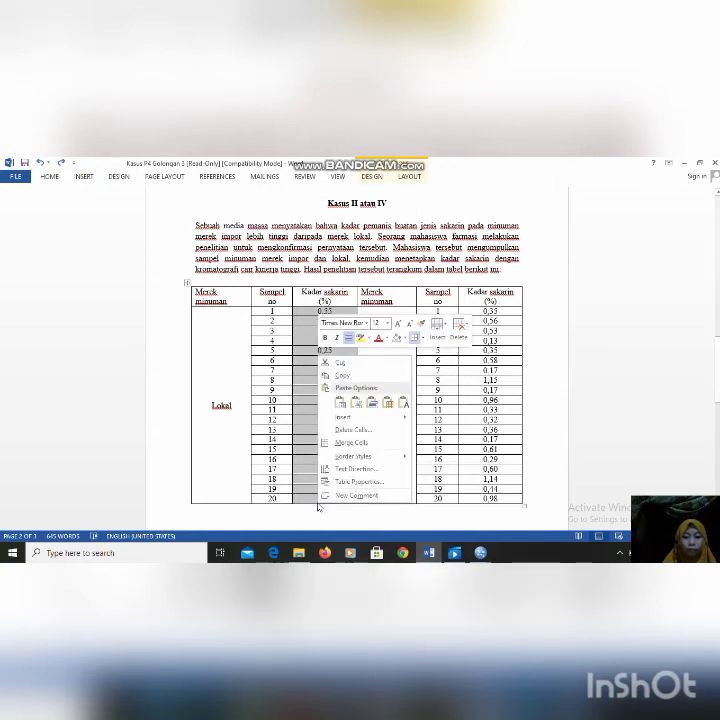
{"action": "left_click", "coordinate": [348, 375]}
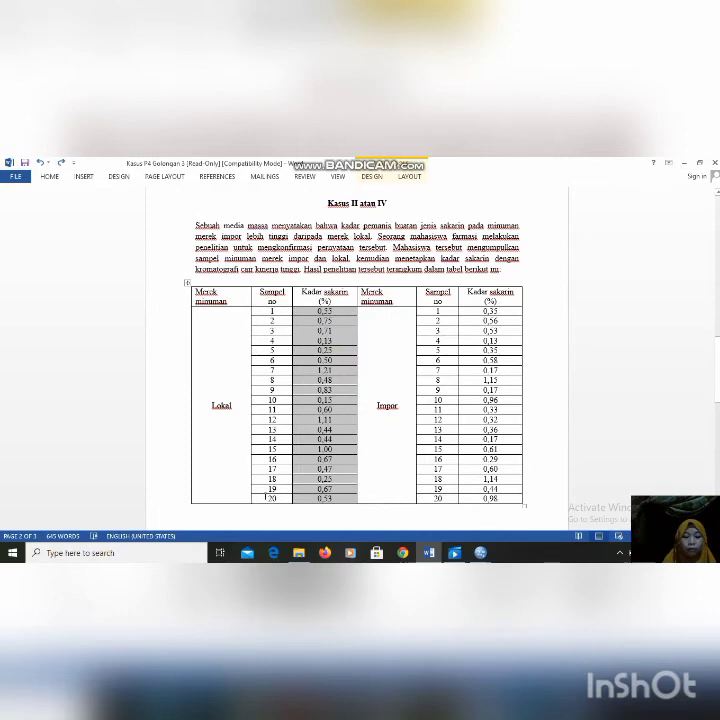
Step: Switch back to the SPSS data grid and paste the copied Lokal saccharin values into sakarin_lokal starting at row 1
{"action": "mouse_move", "coordinate": [481, 552]}
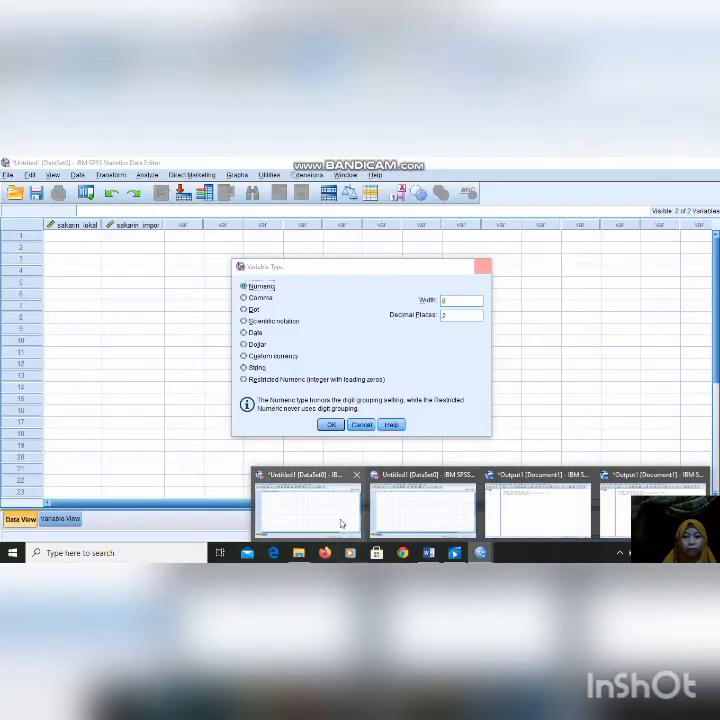
{"action": "left_click", "coordinate": [341, 523]}
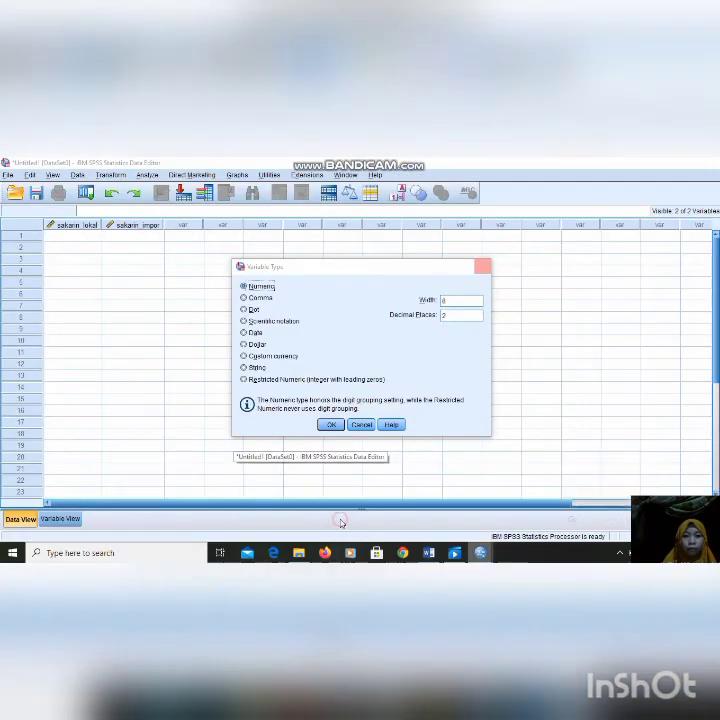
{"action": "right_click", "coordinate": [72, 240]}
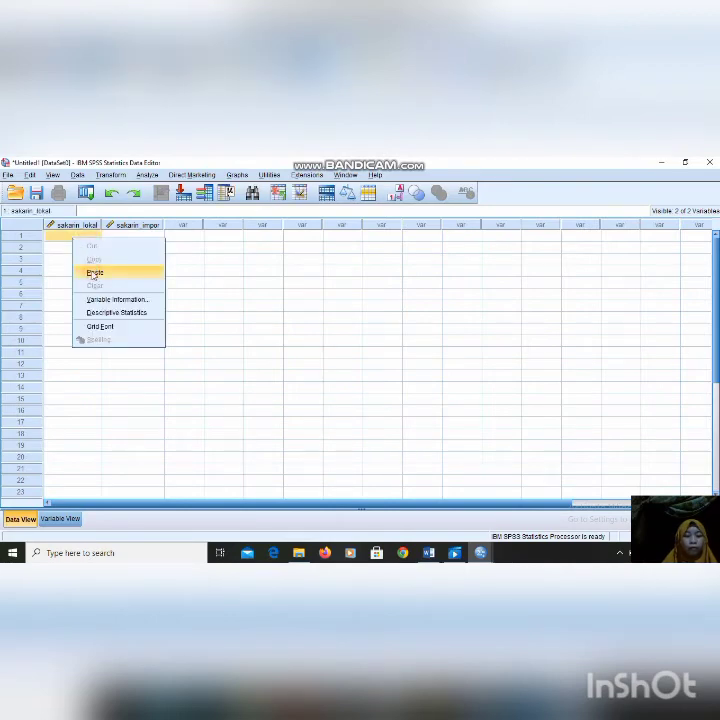
{"action": "left_click", "coordinate": [93, 273]}
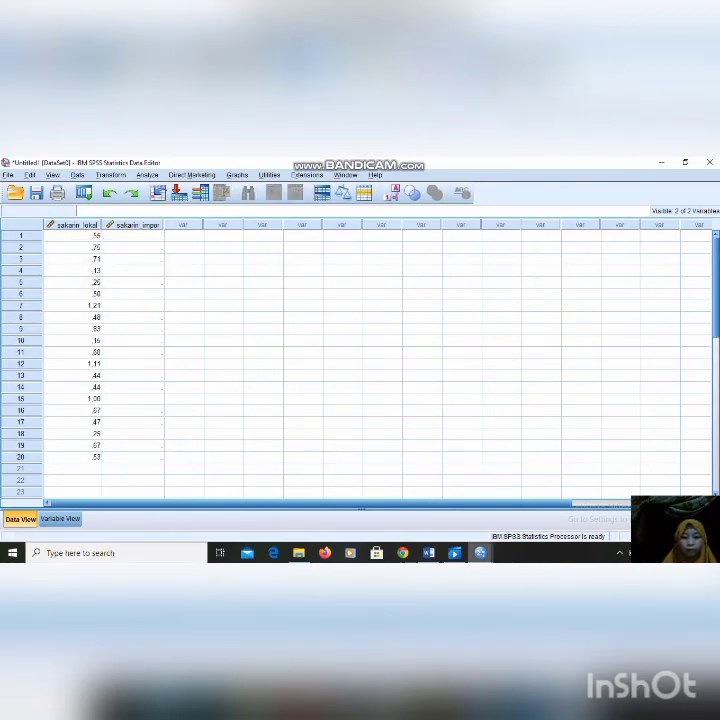
Step: Copy the Kadar sakarin values of all 20 Impor samples from the Word case and paste them into sakarin_impor in SPSS from row 1
{"action": "left_click", "coordinate": [429, 553]}
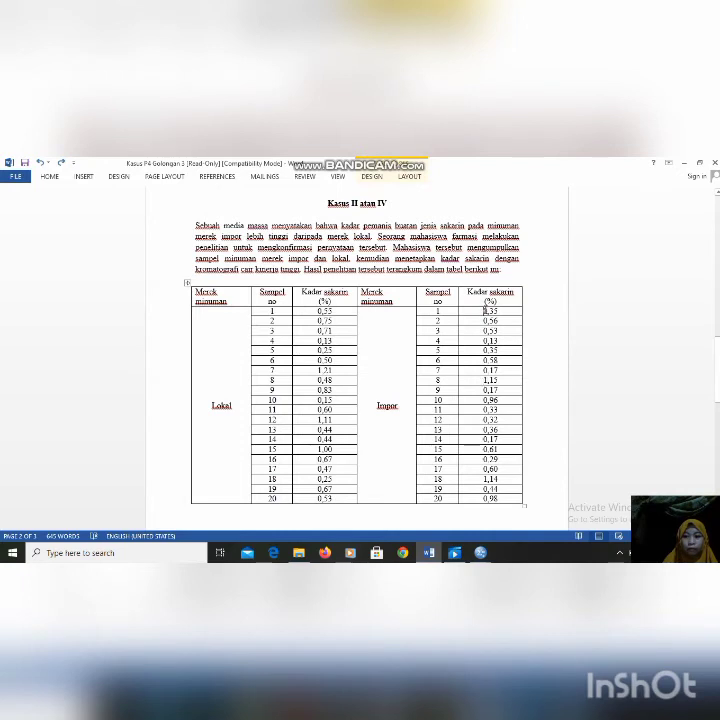
{"action": "left_click_drag", "start_coordinate": [480, 309], "coordinate": [507, 500]}
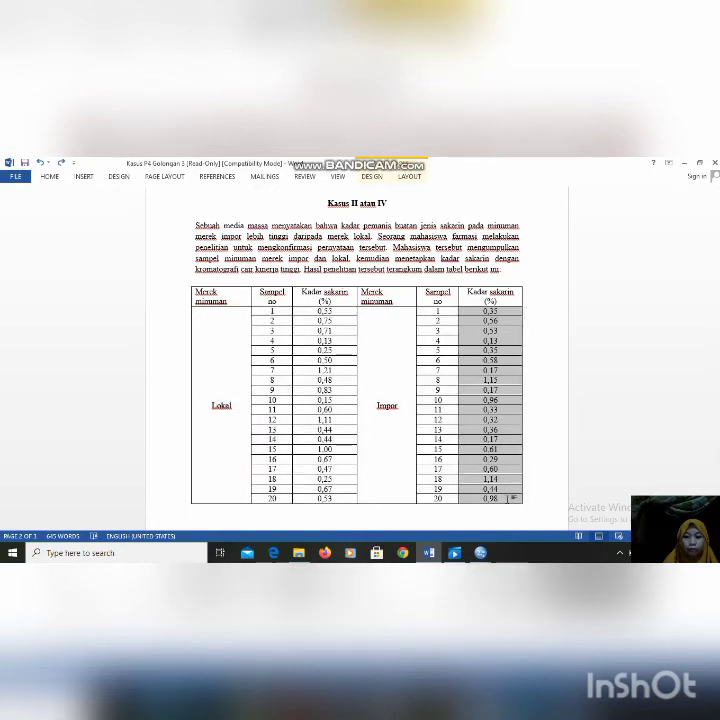
{"action": "right_click", "coordinate": [507, 501]}
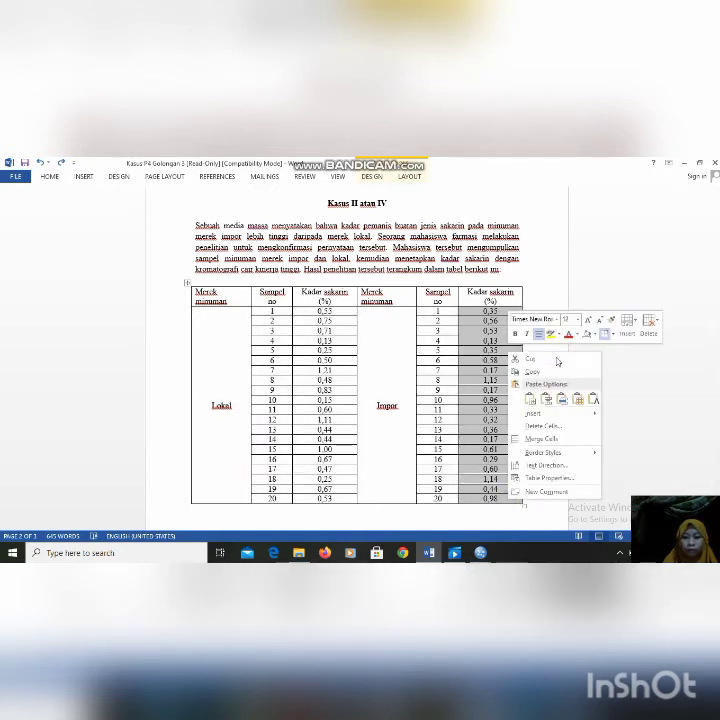
{"action": "left_click", "coordinate": [531, 371]}
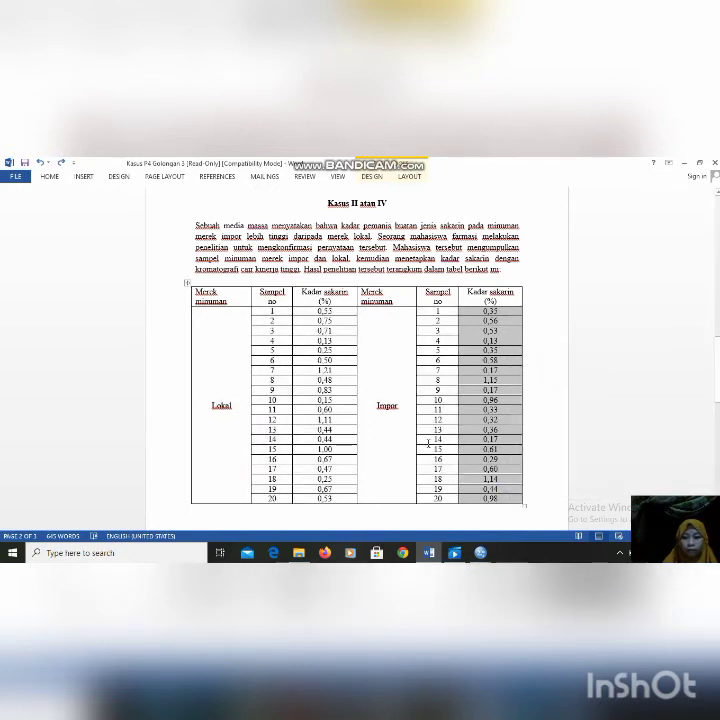
{"action": "mouse_move", "coordinate": [481, 552]}
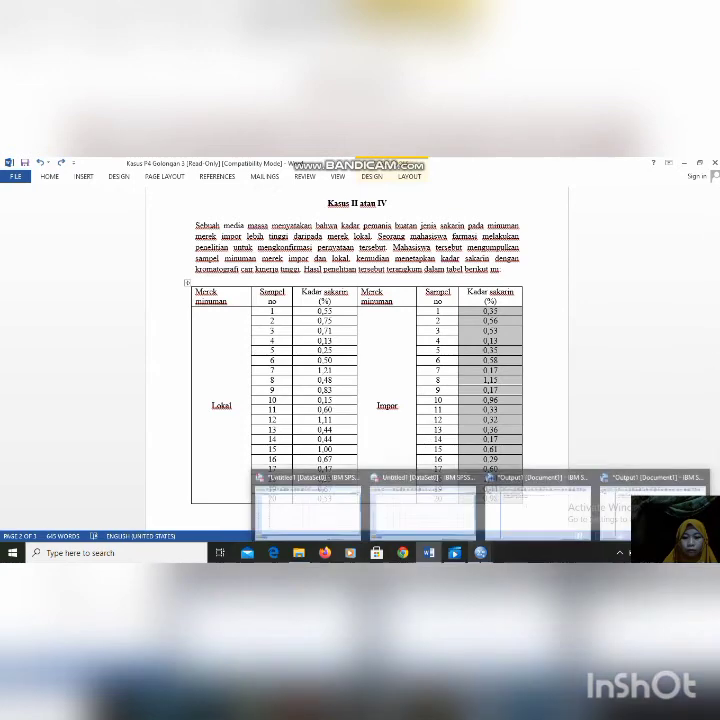
{"action": "left_click", "coordinate": [346, 526]}
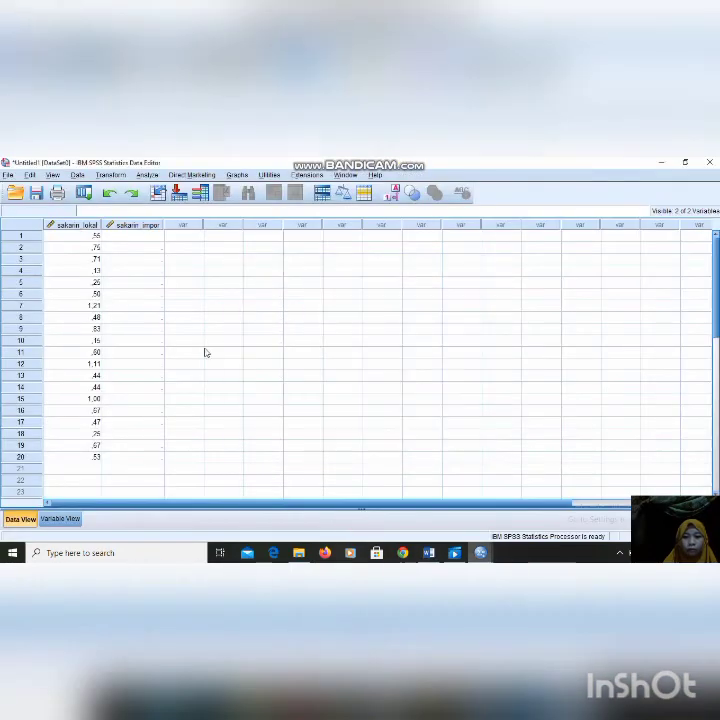
{"action": "right_click", "coordinate": [155, 240]}
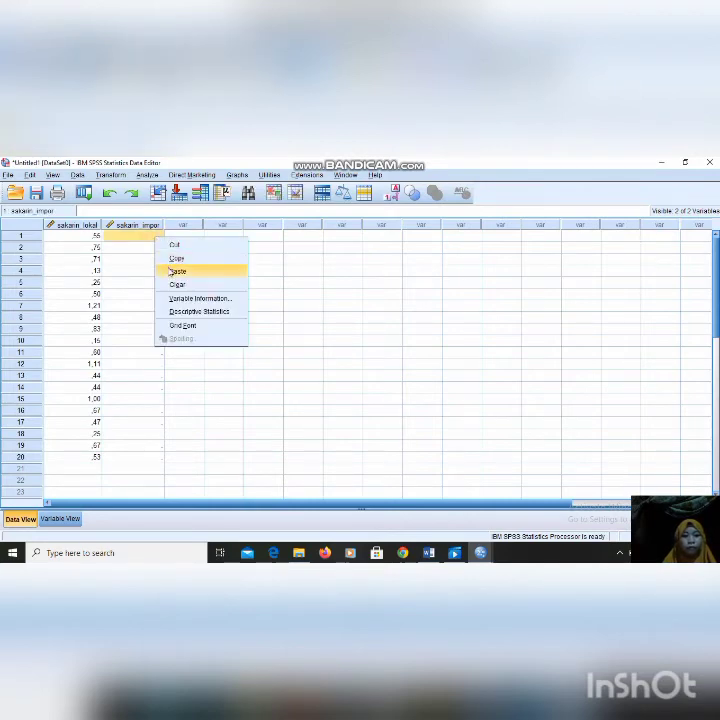
{"action": "left_click", "coordinate": [176, 271]}
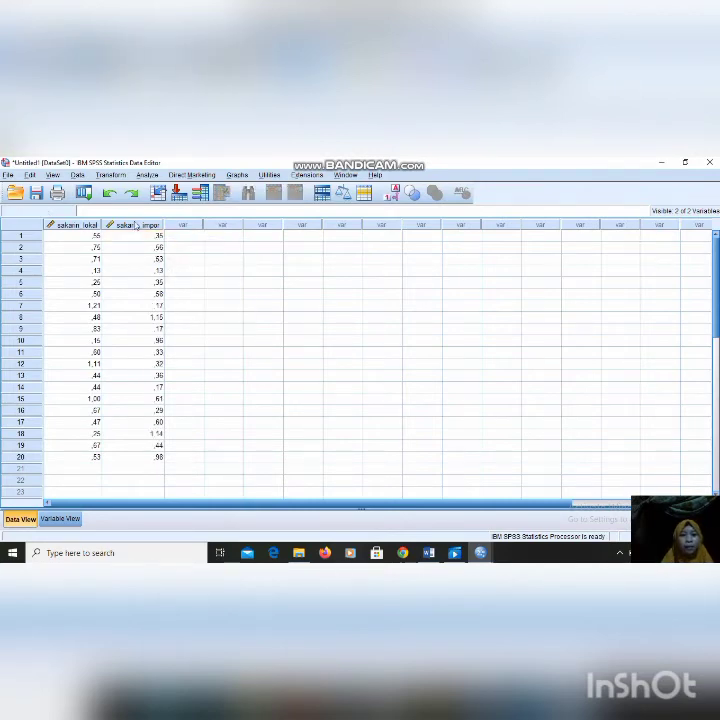
Step: Run a Frequencies analysis on sakarin lokal and sakarin impor with the Mean statistic and frequency tables included
{"action": "left_click", "coordinate": [148, 175]}
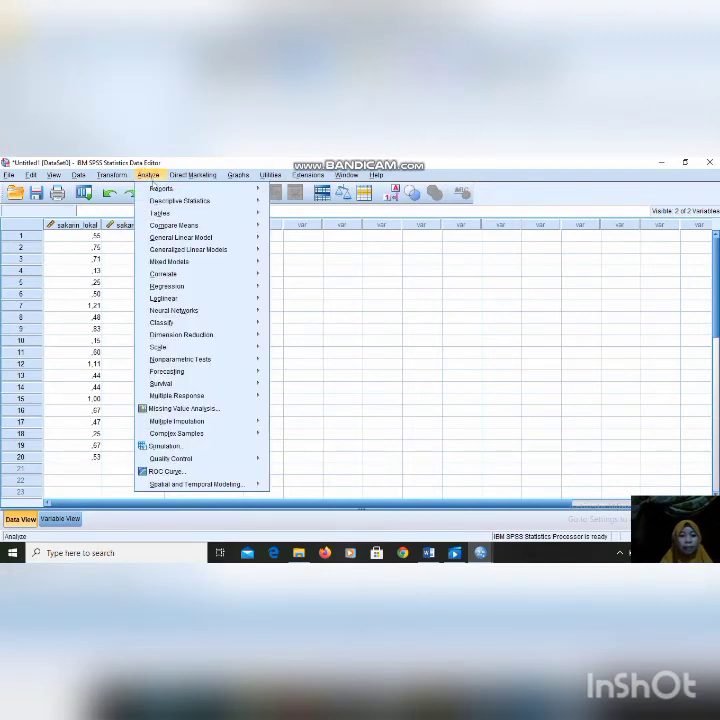
{"action": "mouse_move", "coordinate": [162, 205]}
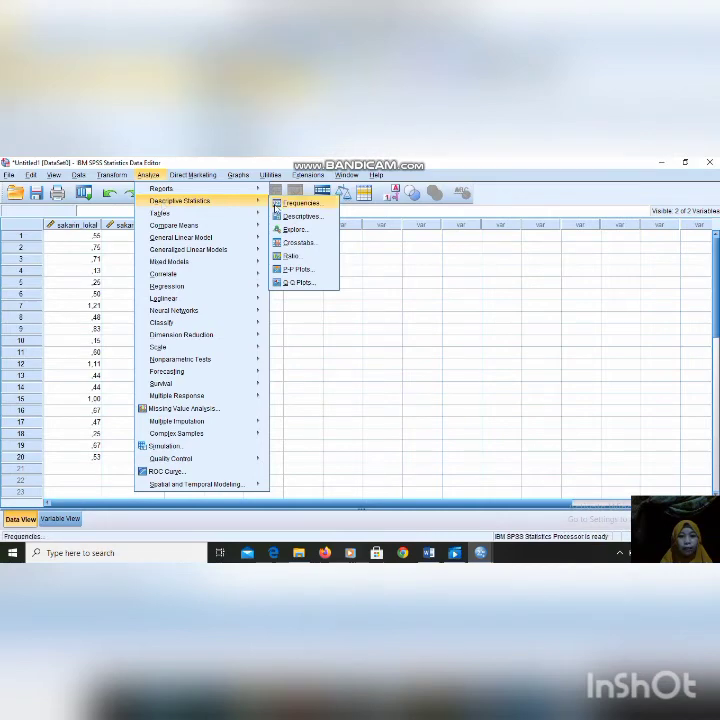
{"action": "left_click", "coordinate": [275, 207]}
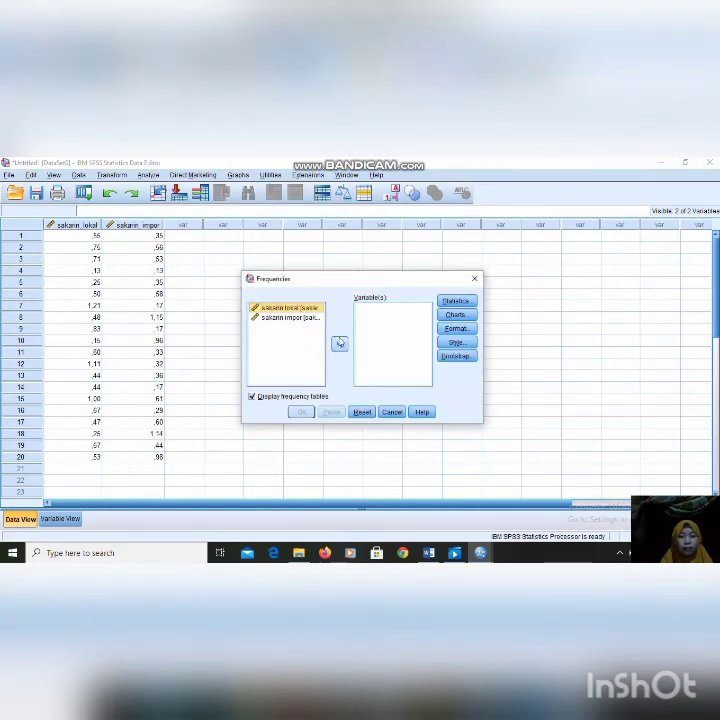
{"action": "left_click", "coordinate": [340, 343]}
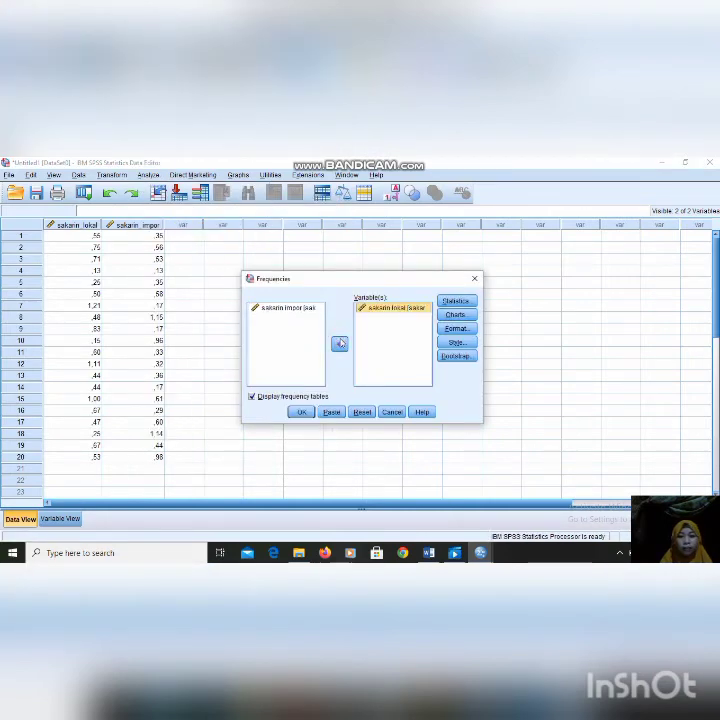
{"action": "left_click", "coordinate": [291, 310]}
{"action": "left_click", "coordinate": [340, 344]}
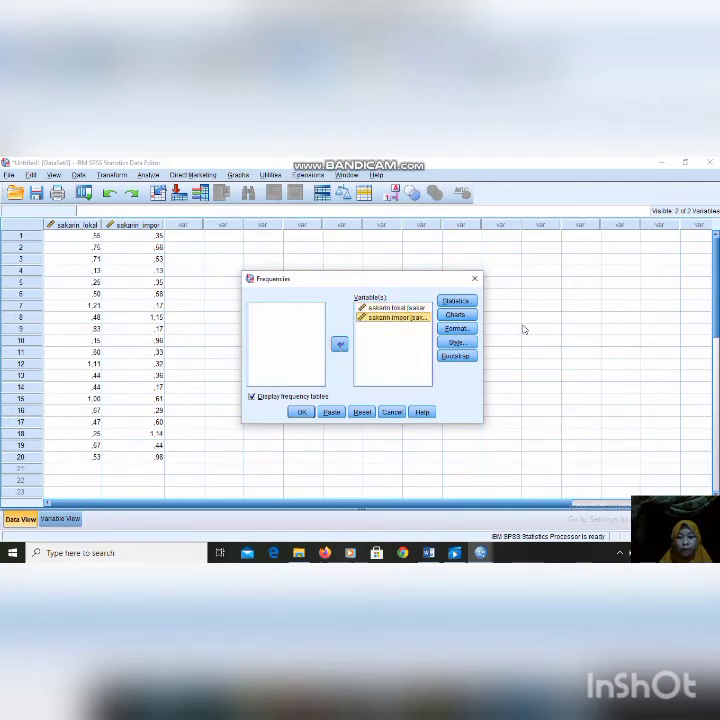
{"action": "left_click", "coordinate": [474, 303]}
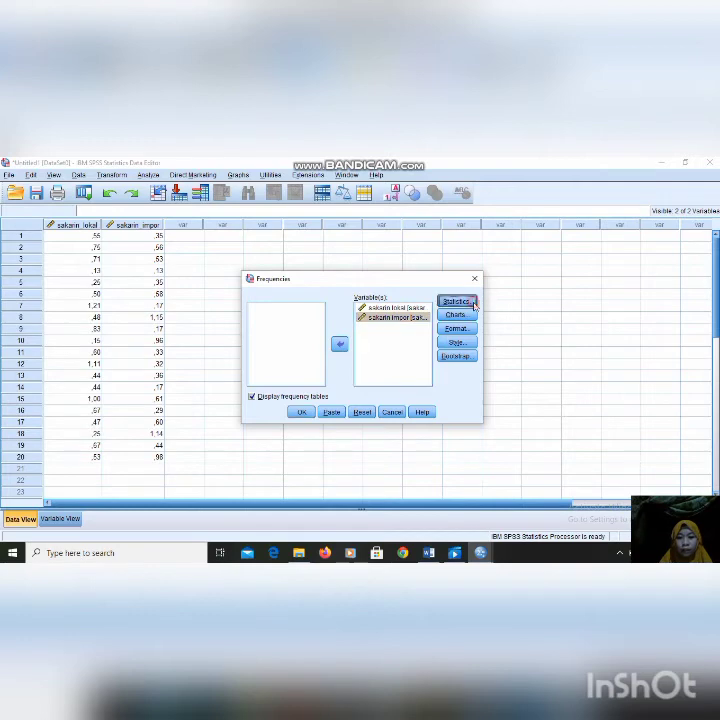
{"action": "left_click", "coordinate": [396, 281]}
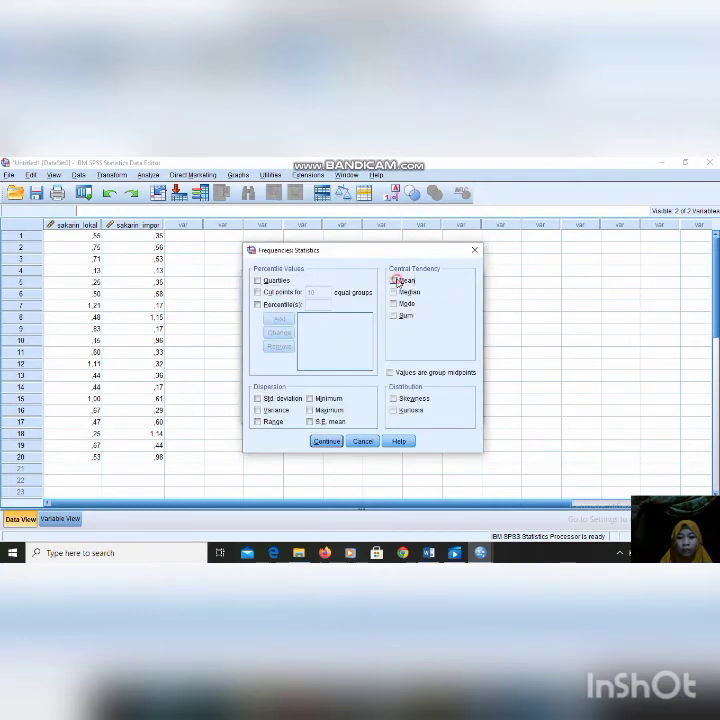
{"action": "left_click", "coordinate": [329, 441]}
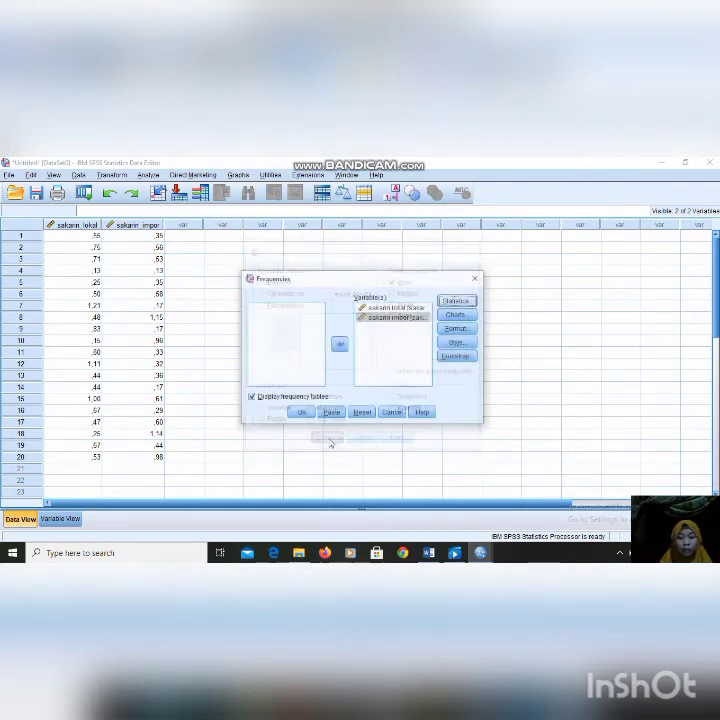
{"action": "left_click", "coordinate": [302, 413]}
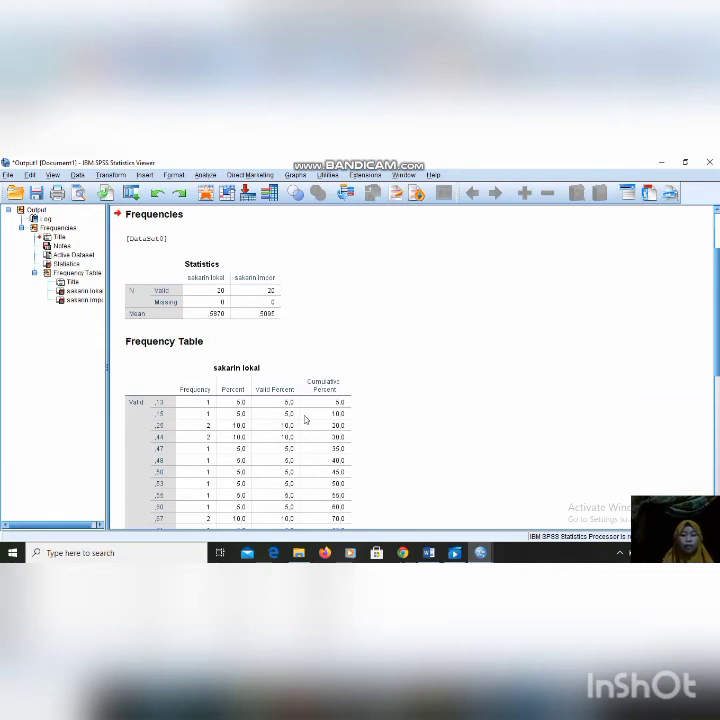
Step: Examine the means of sakarin lokal and sakarin impor in the Statistics table of the Frequencies output
{"action": "left_click", "coordinate": [215, 492]}
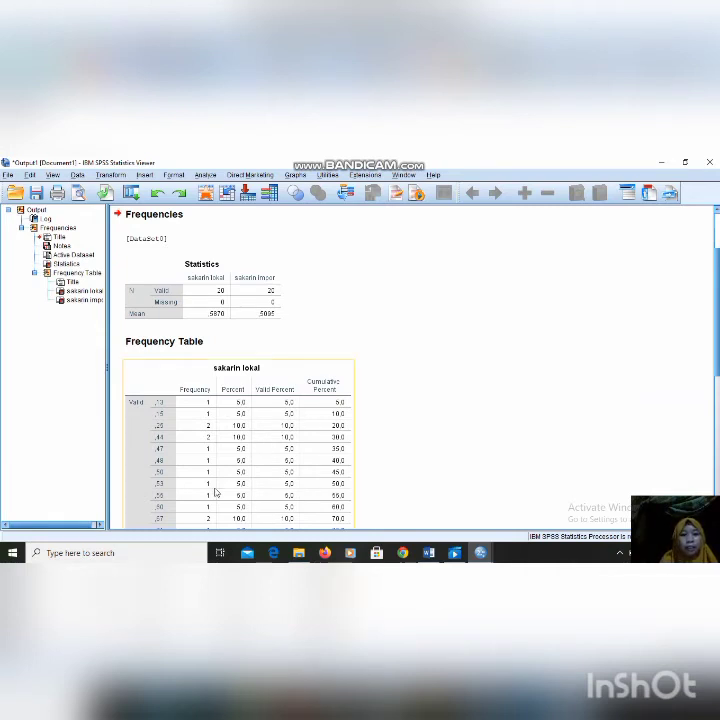
{"action": "left_click", "coordinate": [228, 259]}
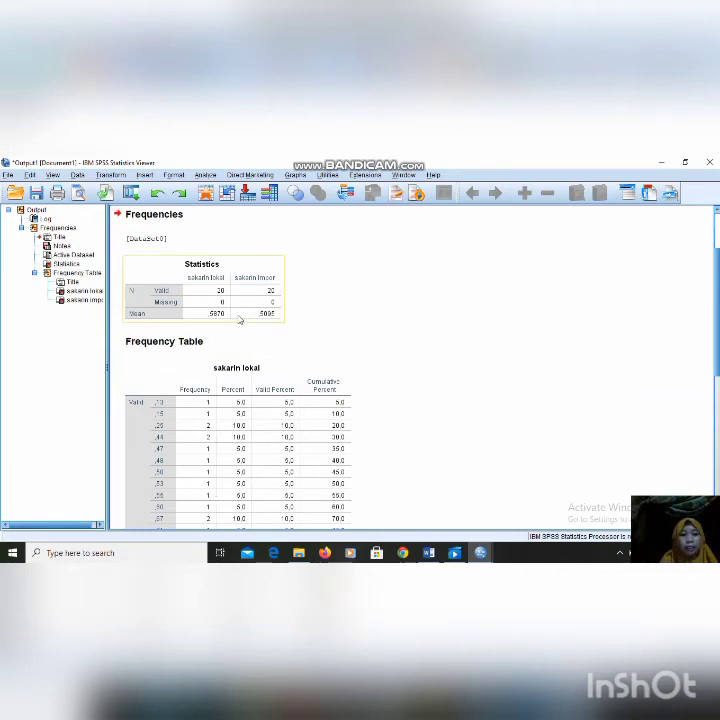
{"action": "left_click", "coordinate": [209, 330]}
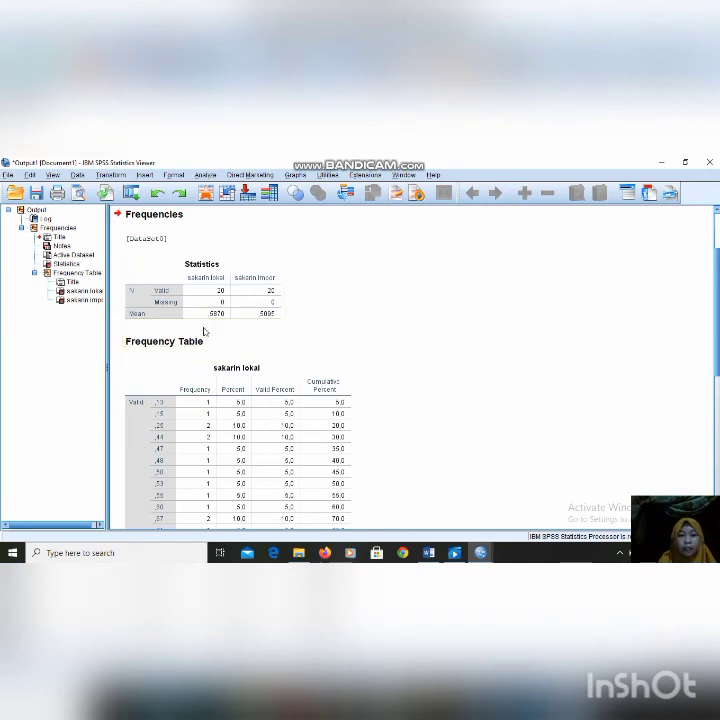
{"action": "left_click", "coordinate": [213, 326]}
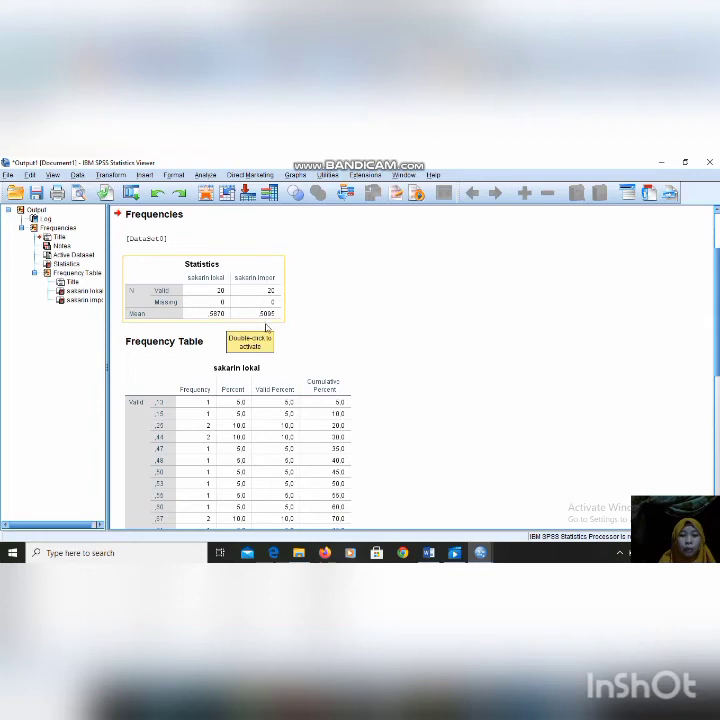
{"action": "left_click", "coordinate": [268, 327]}
{"action": "left_click", "coordinate": [259, 321]}
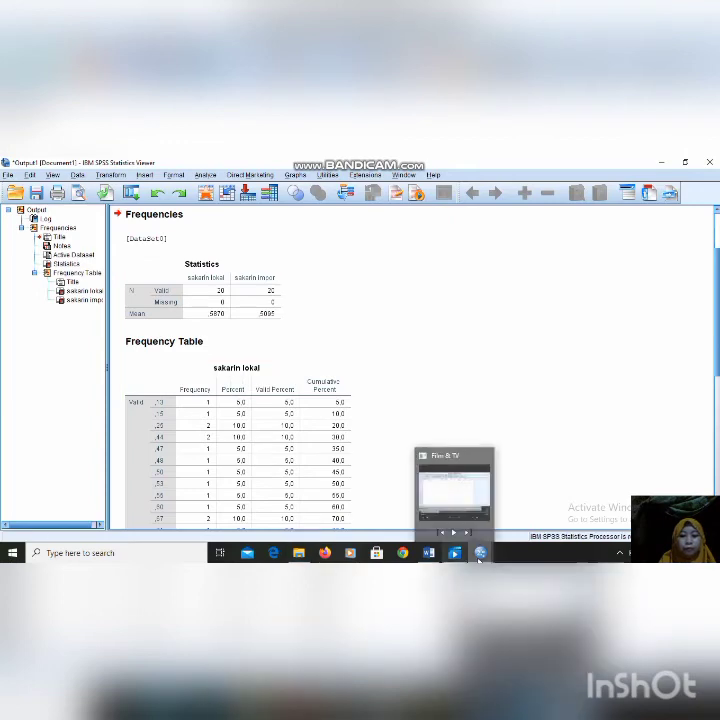
Step: Return to the dataset's variable definitions, set the column width of sakarin_lokal and sakarin_impor to 8, and go back to the data grid
{"action": "mouse_move", "coordinate": [480, 552]}
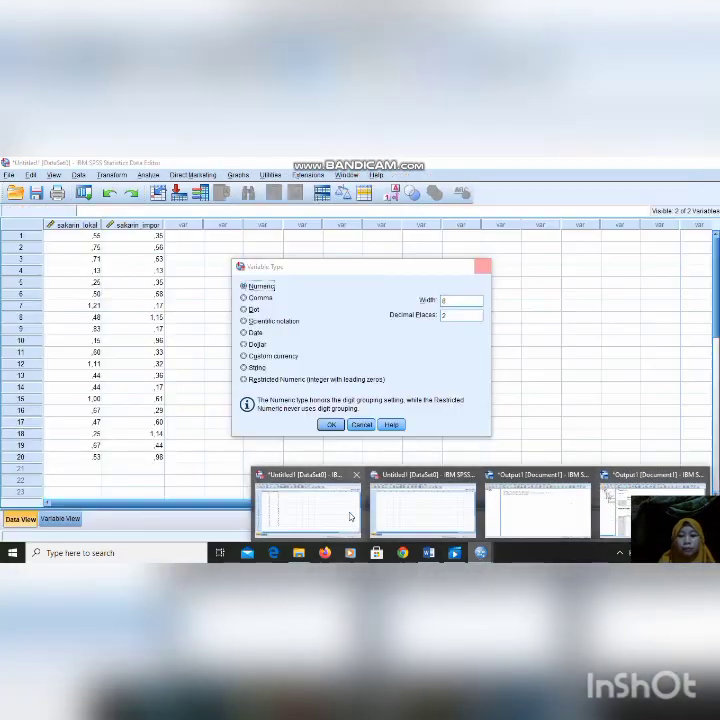
{"action": "left_click", "coordinate": [350, 517]}
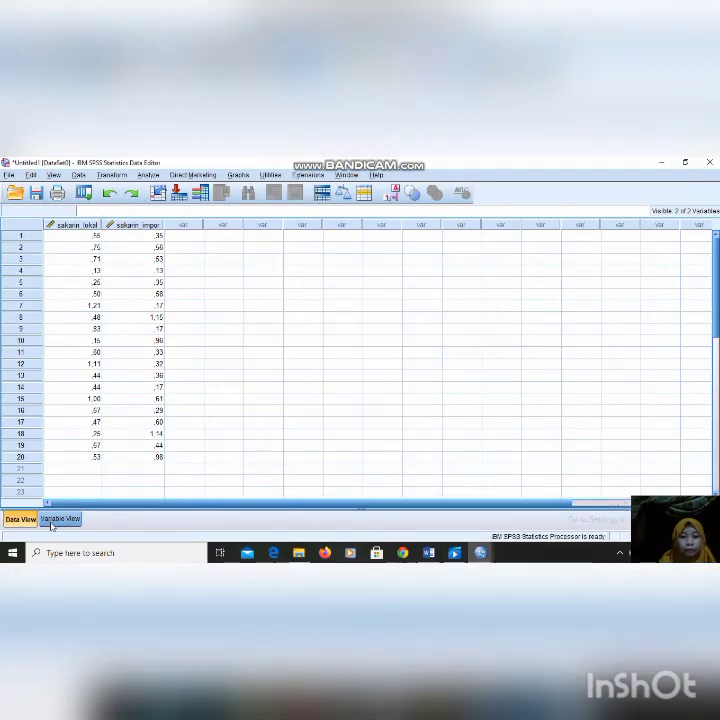
{"action": "left_click", "coordinate": [58, 520]}
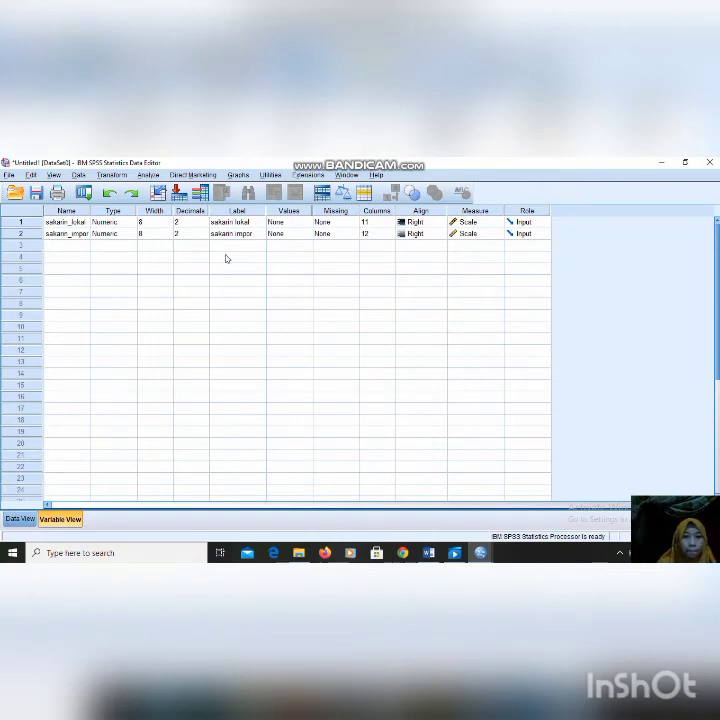
{"action": "left_click", "coordinate": [385, 224]}
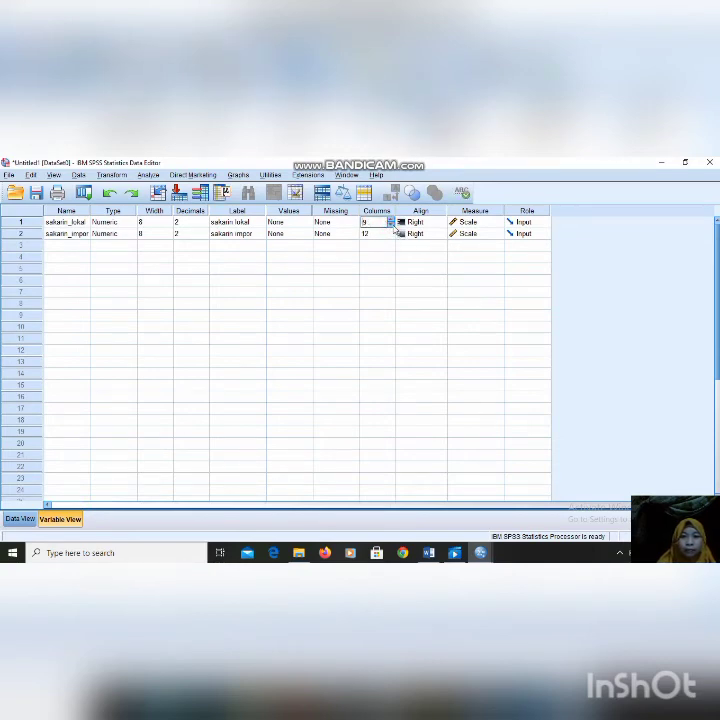
{"action": "left_click", "coordinate": [388, 233]}
{"action": "left_click", "coordinate": [389, 236]}
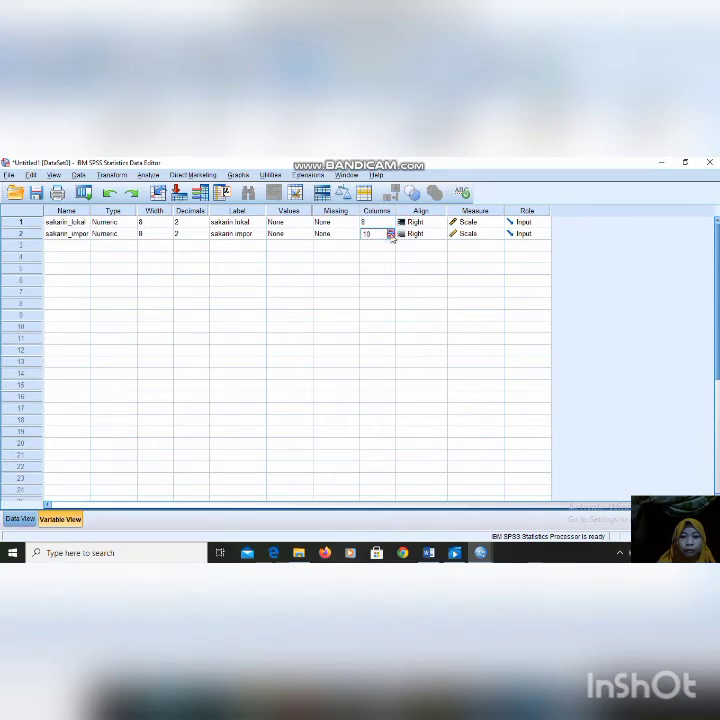
{"action": "left_click", "coordinate": [391, 236]}
{"action": "left_click", "coordinate": [391, 236]}
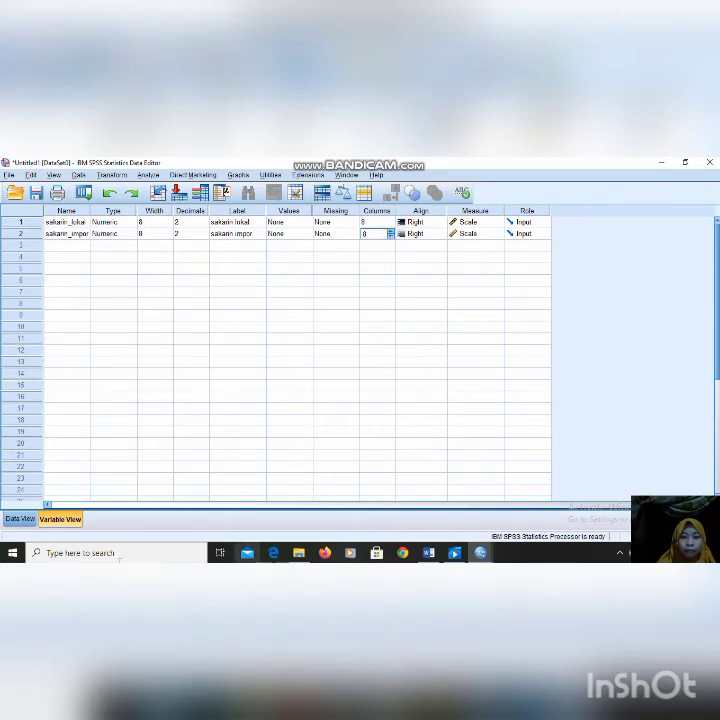
{"action": "left_click", "coordinate": [20, 519]}
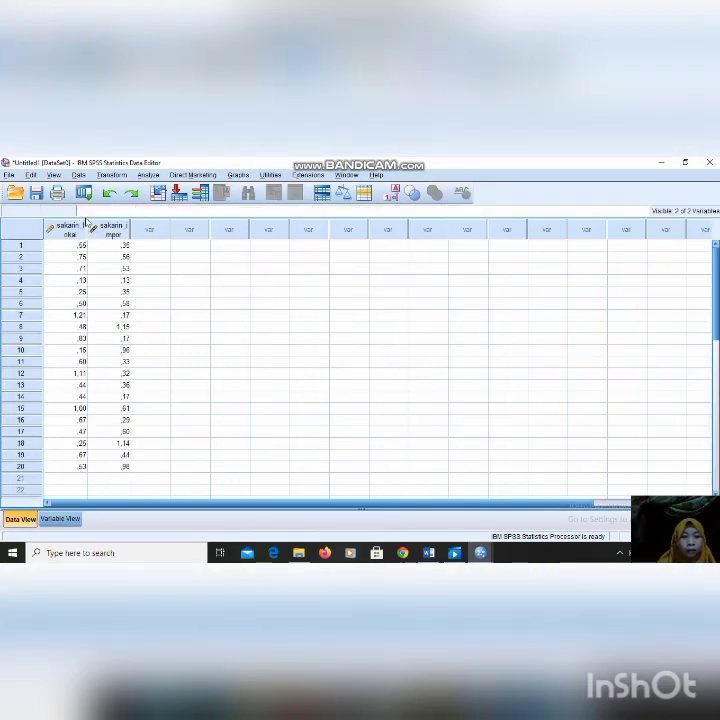
Step: Run an Explore analysis with sakarin lokal and sakarin impor as dependents, displaying only plots and including the normality tests
{"action": "left_click", "coordinate": [145, 176]}
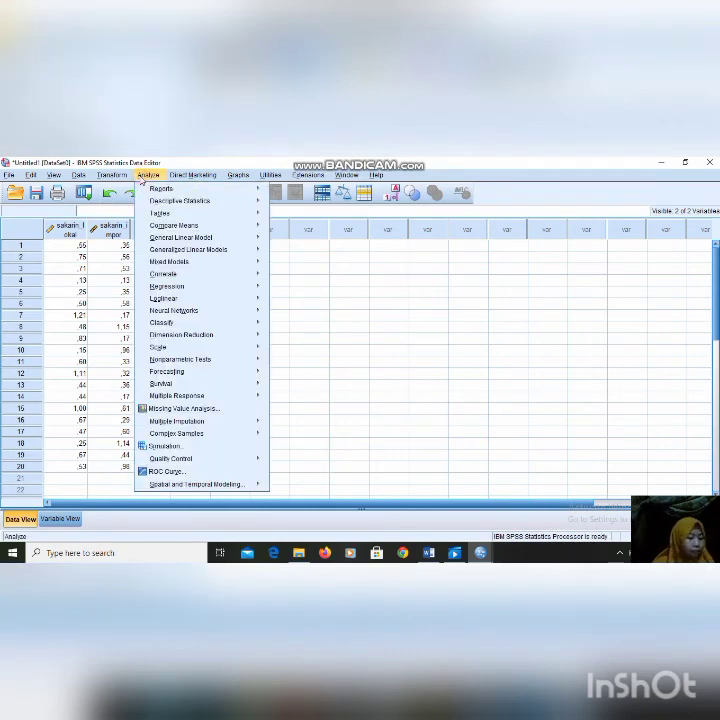
{"action": "mouse_move", "coordinate": [179, 206]}
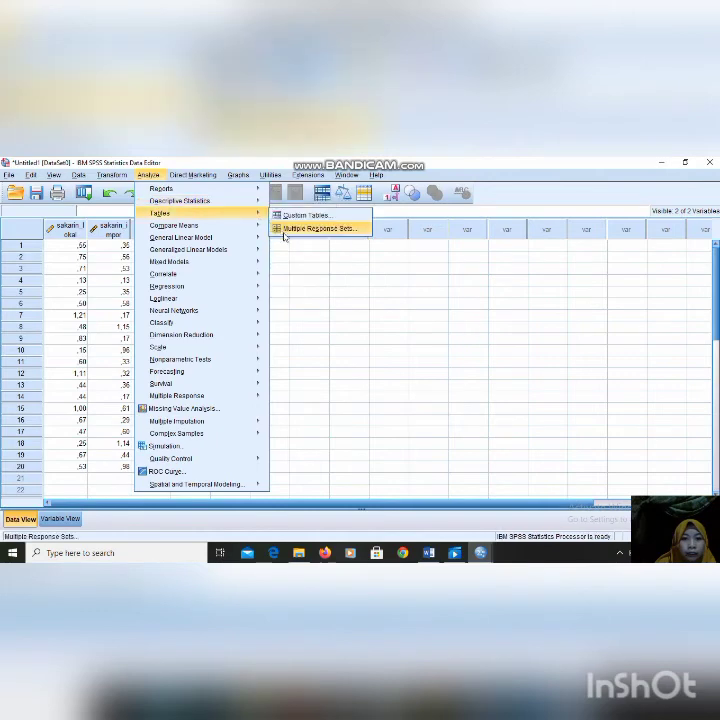
{"action": "mouse_move", "coordinate": [260, 201]}
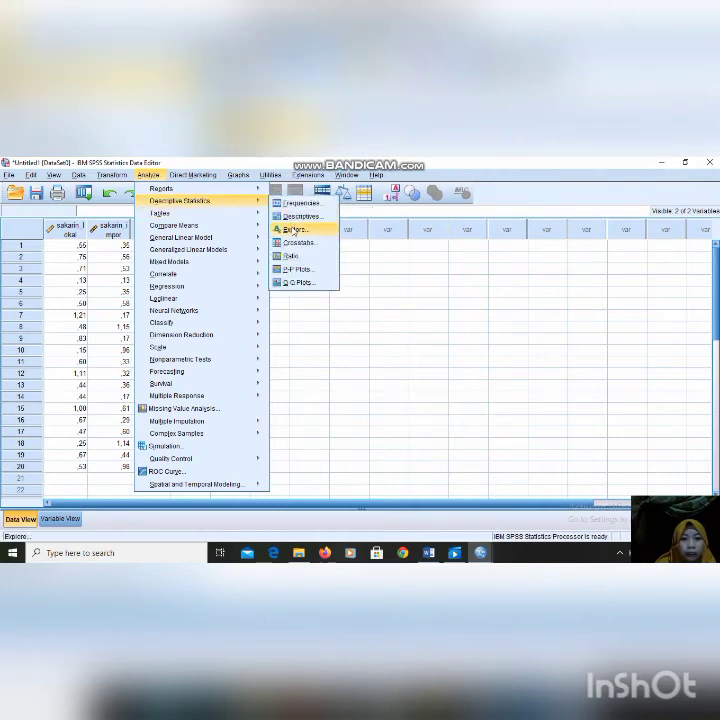
{"action": "left_click", "coordinate": [294, 229]}
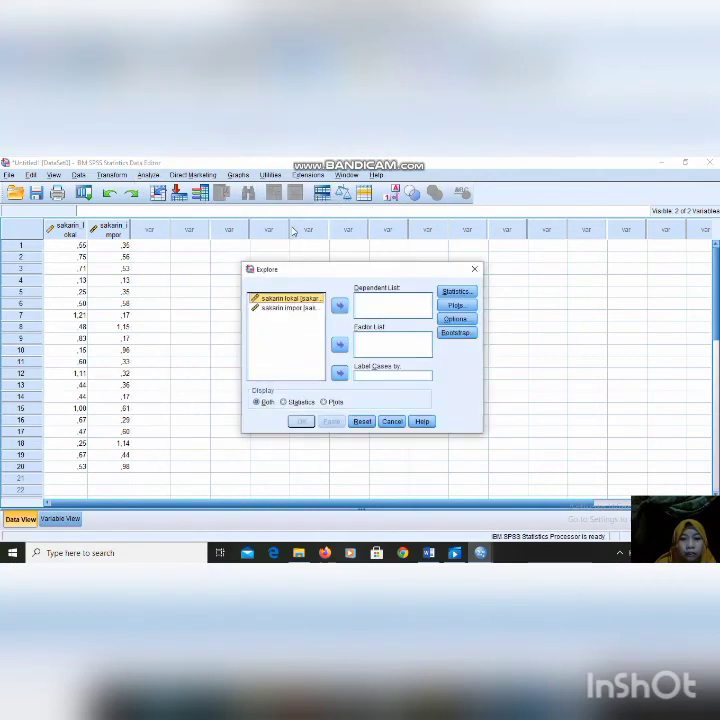
{"action": "left_click", "coordinate": [338, 308]}
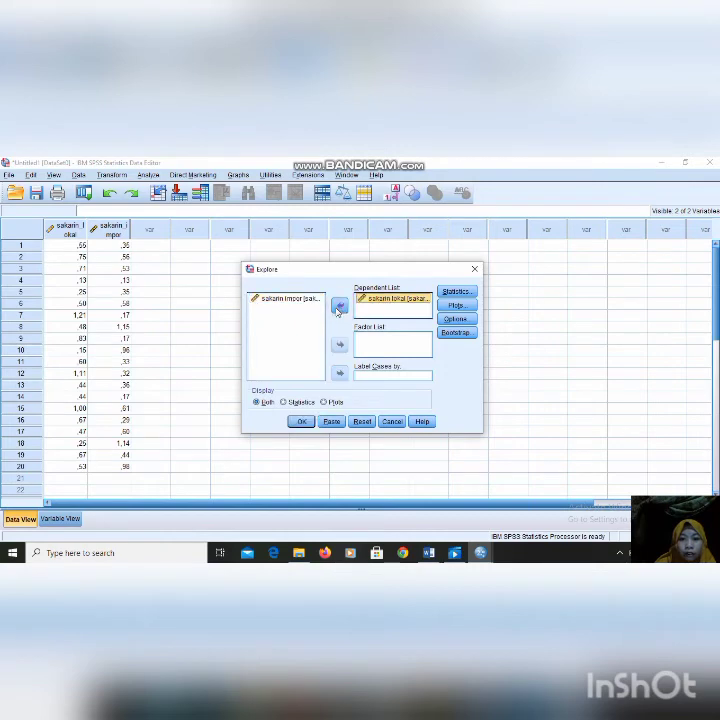
{"action": "left_click", "coordinate": [312, 298]}
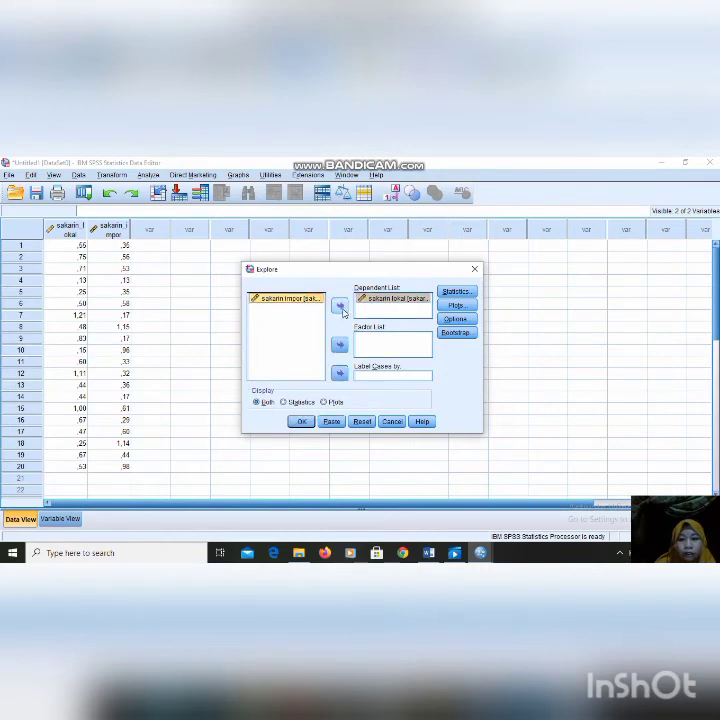
{"action": "left_click", "coordinate": [341, 308]}
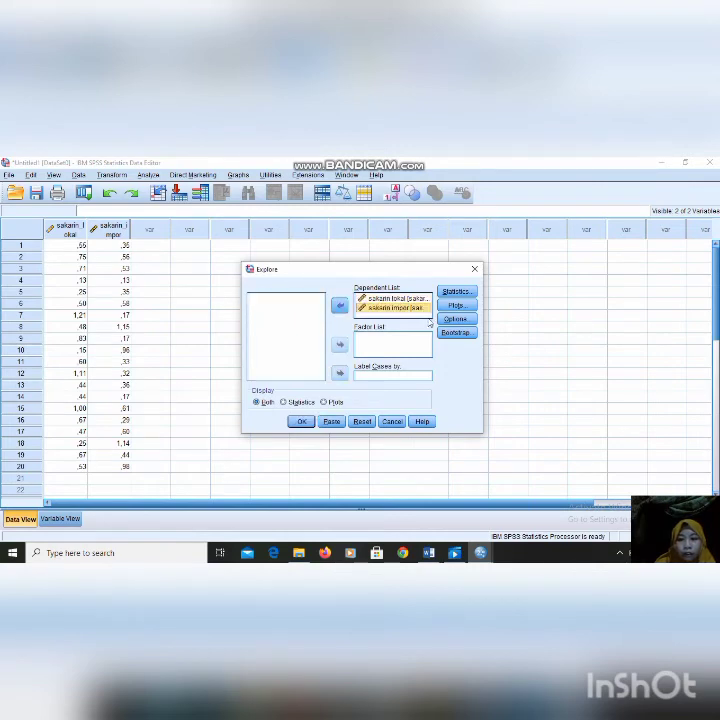
{"action": "left_click", "coordinate": [324, 402]}
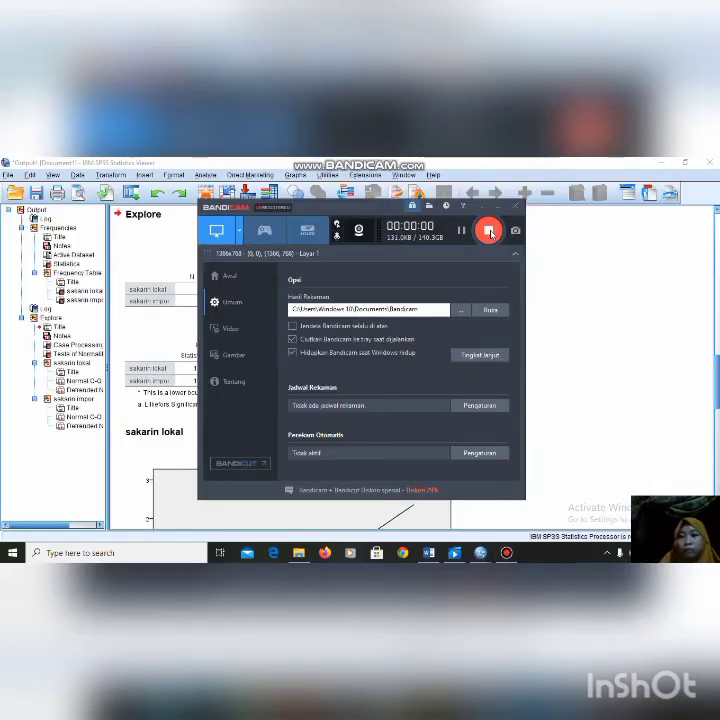
Step: Examine the Tests of Normality table for sakarin lokal and sakarin impor in the Explore output
{"action": "left_click", "coordinate": [479, 208]}
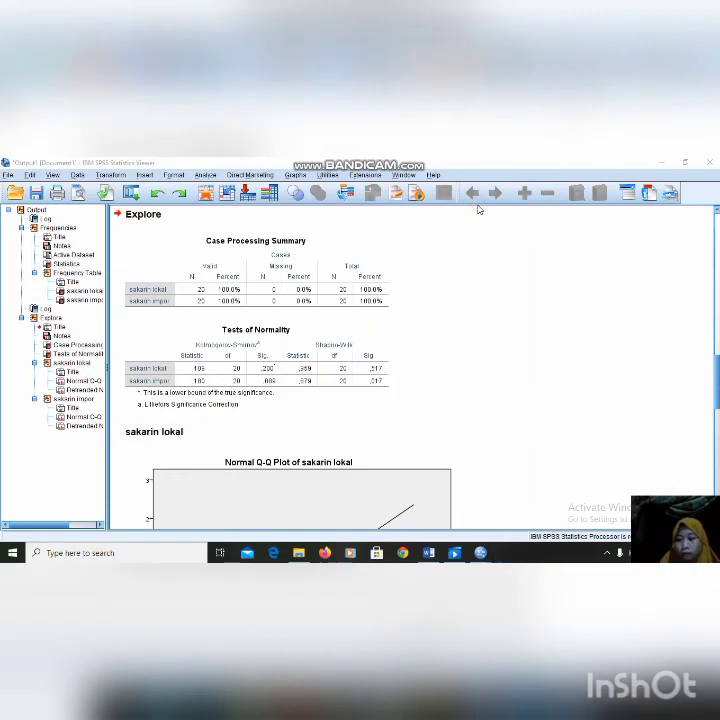
{"action": "left_click", "coordinate": [215, 344]}
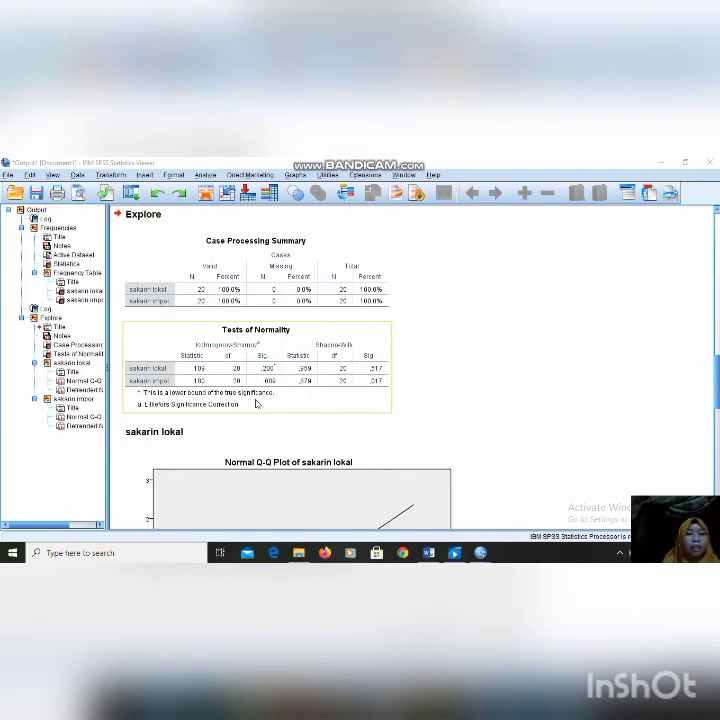
{"action": "left_click", "coordinate": [119, 337]}
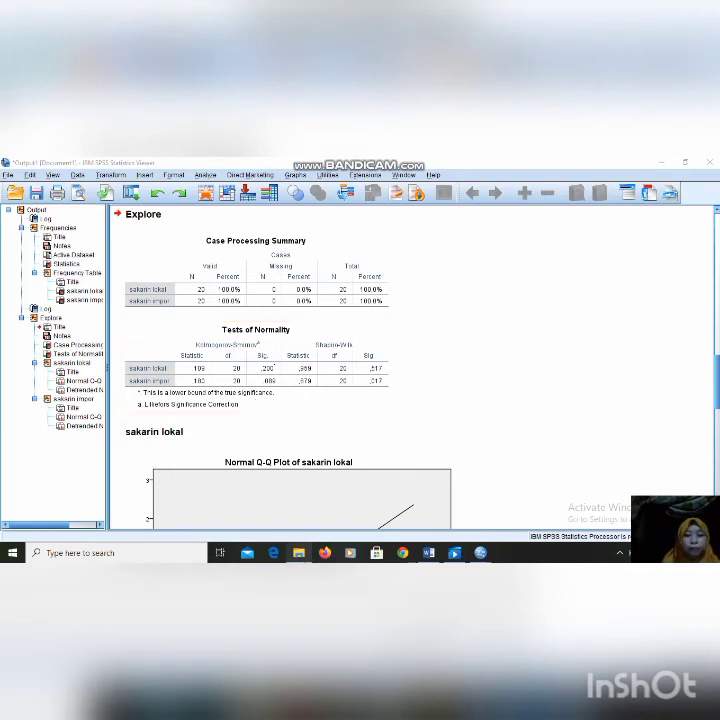
Step: Return to the dataset's variable definitions and rename sakarin_lokal as merex
{"action": "mouse_move", "coordinate": [480, 552]}
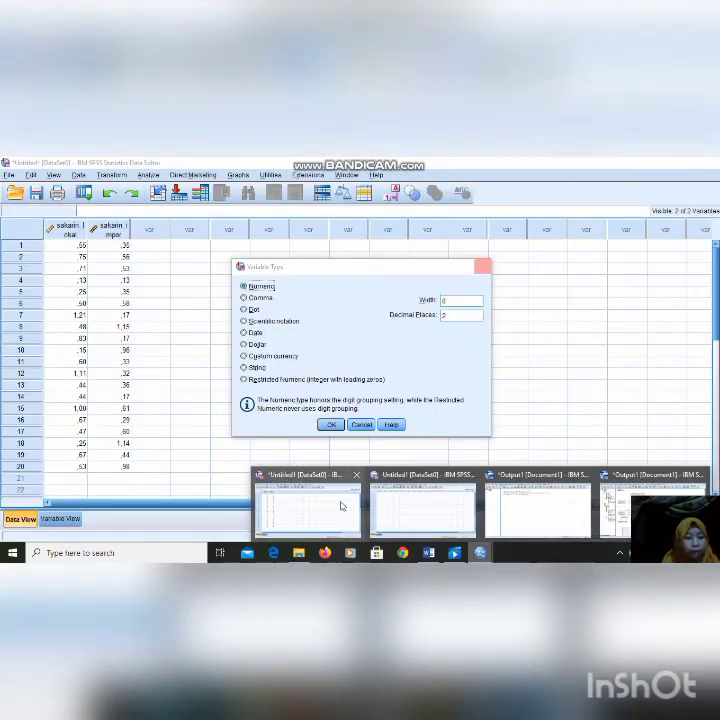
{"action": "left_click", "coordinate": [342, 506]}
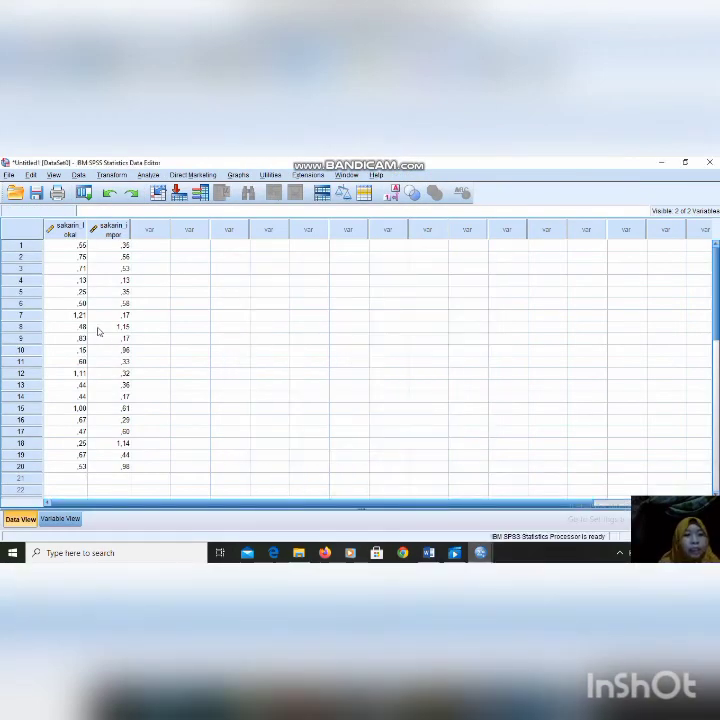
{"action": "left_click", "coordinate": [59, 520]}
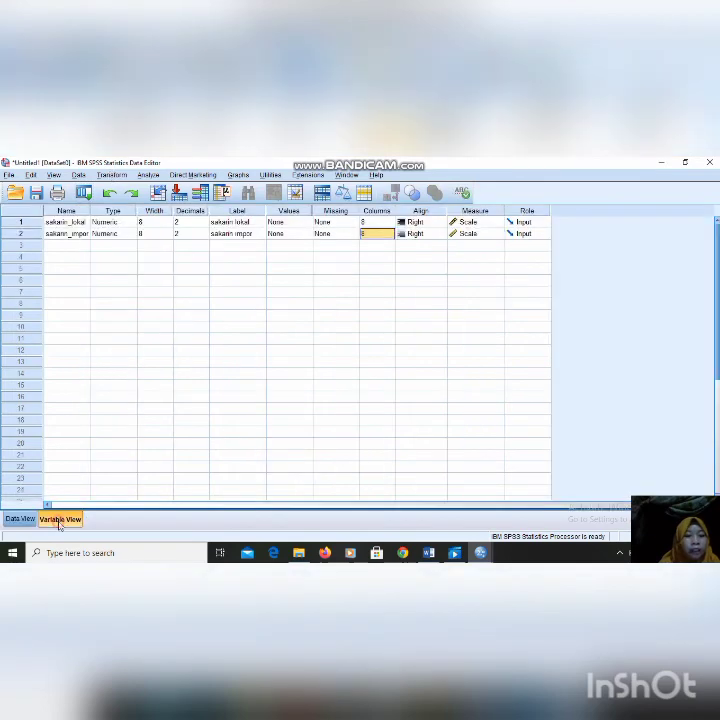
{"action": "left_click", "coordinate": [68, 224]}
{"action": "type", "text": "merek"}
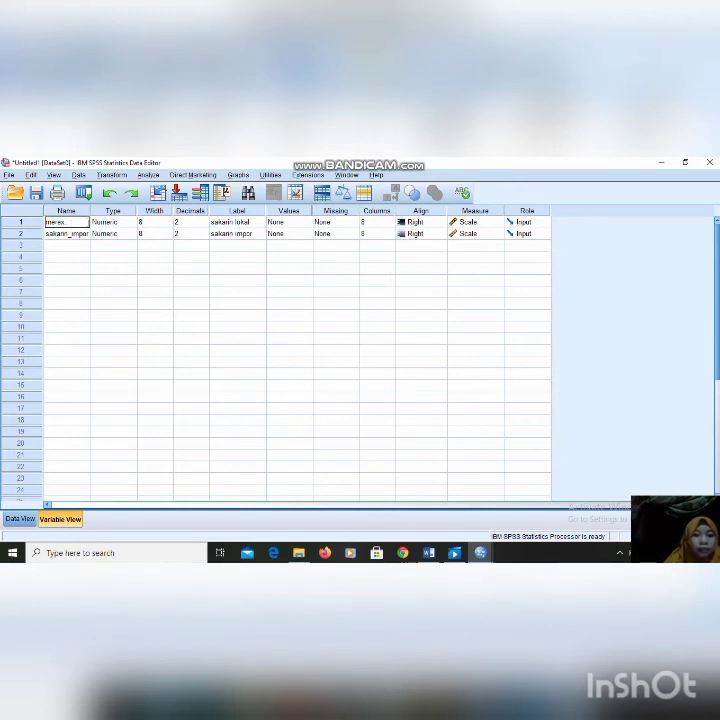
Step: Set the merex variable to 0 decimals and change its label to "merek minuman"
{"action": "left_click", "coordinate": [181, 222]}
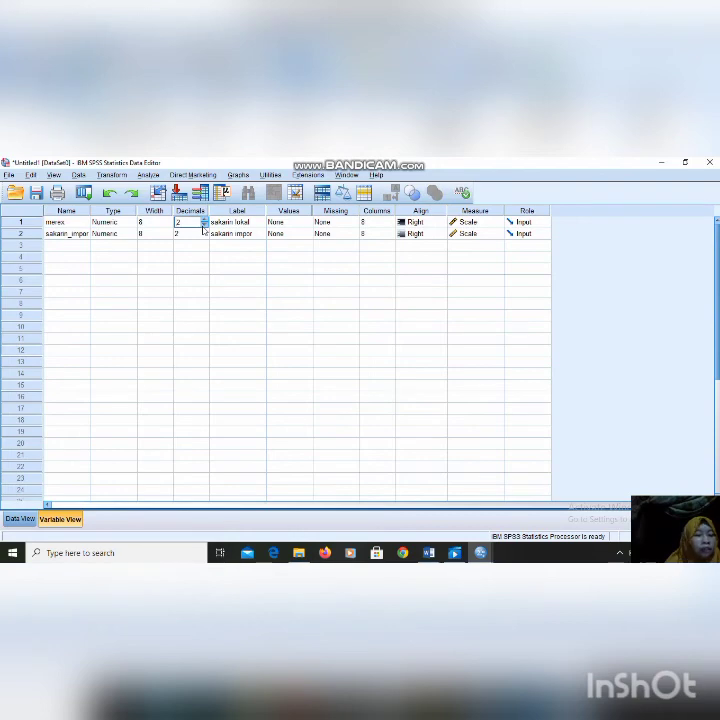
{"action": "left_click", "coordinate": [204, 225]}
{"action": "left_click", "coordinate": [204, 229]}
{"action": "left_click", "coordinate": [235, 222]}
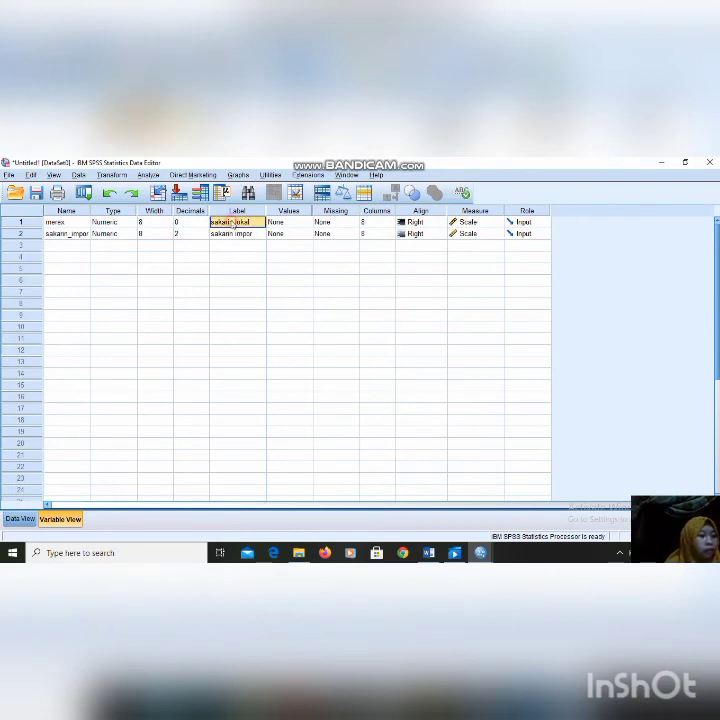
{"action": "type", "text": "m"}
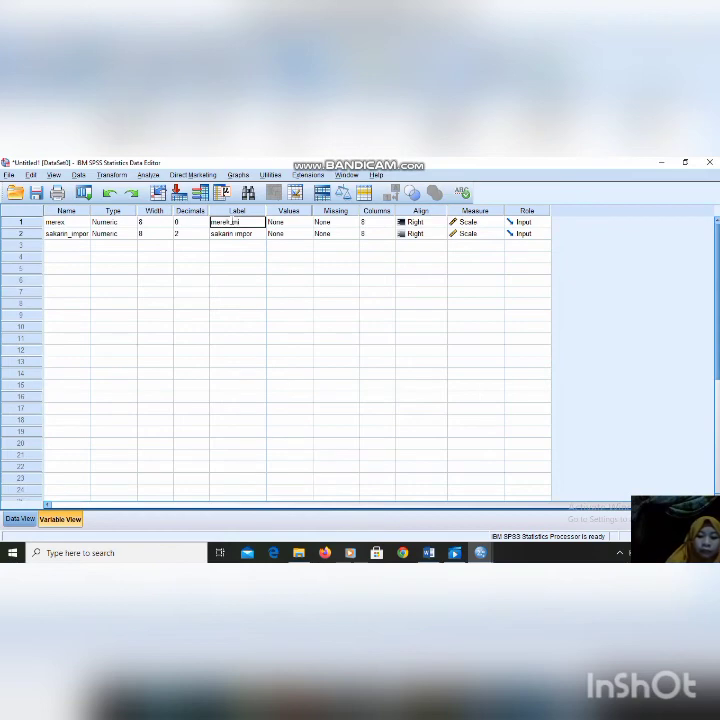
{"action": "type", "text": "erek minuman"}
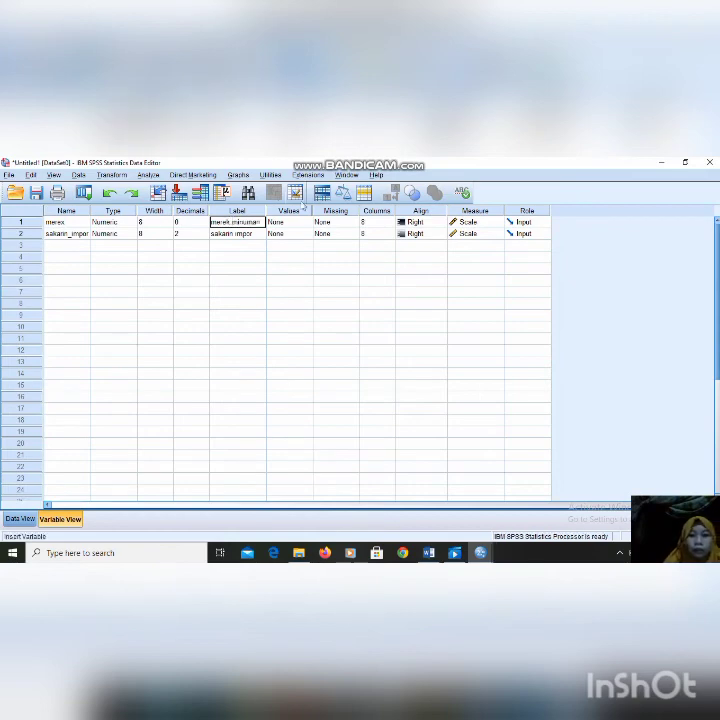
Step: Define the value labels of merex as 1 = lokal and 2 = impor
{"action": "left_click", "coordinate": [298, 224]}
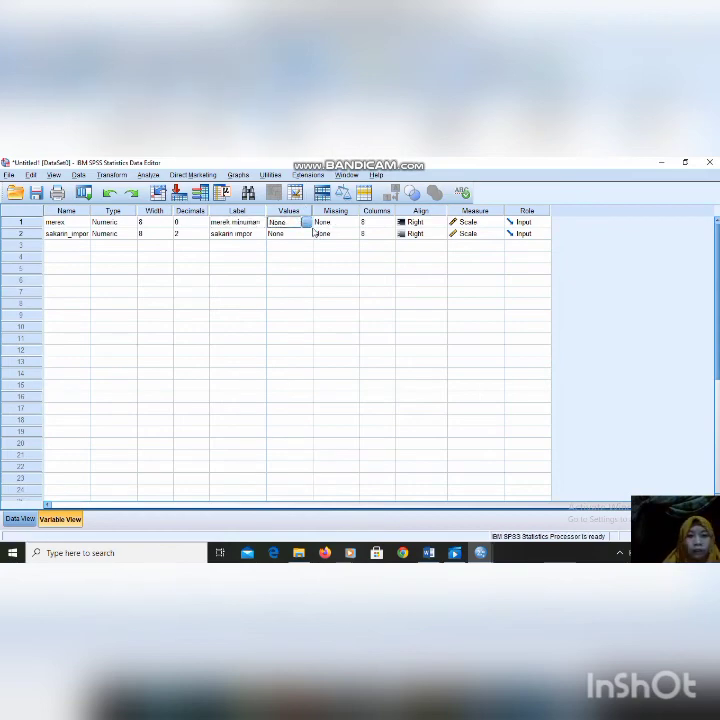
{"action": "left_click", "coordinate": [304, 223]}
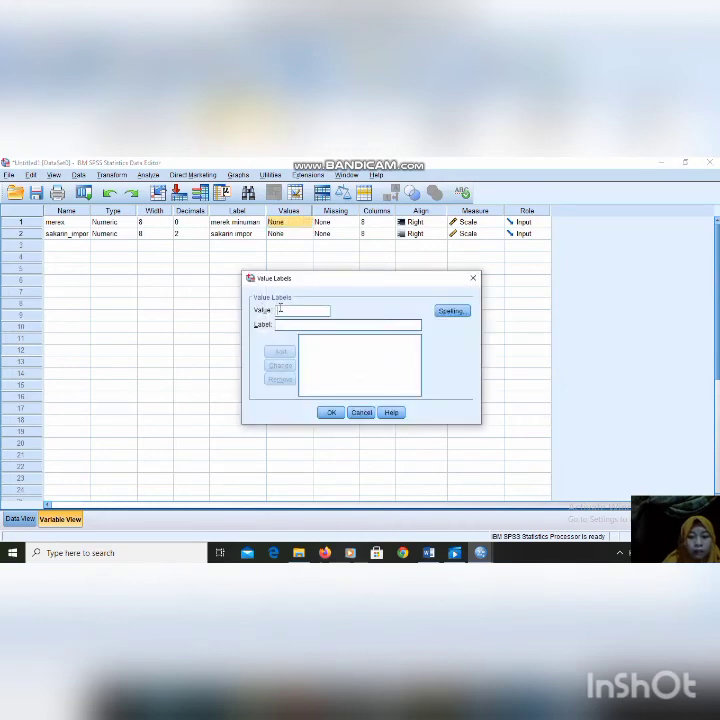
{"action": "type", "text": "lok"}
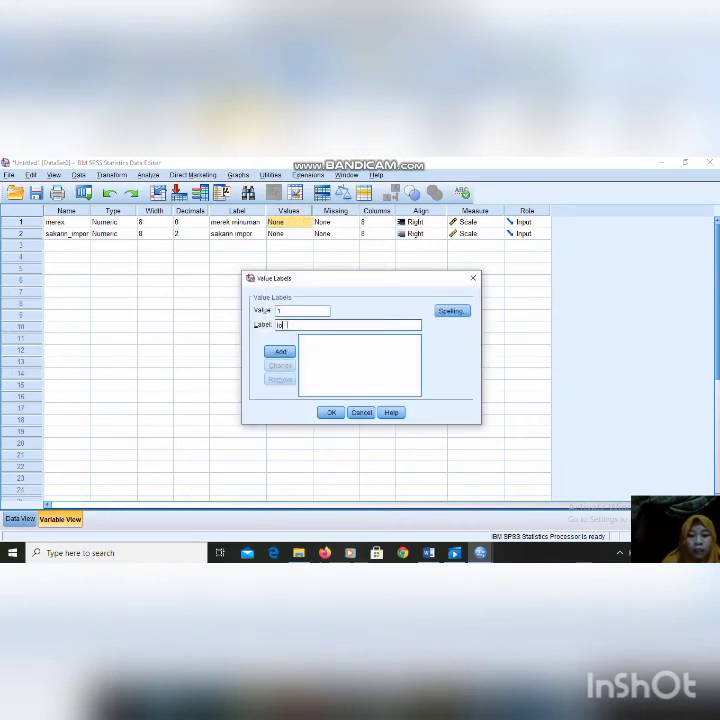
{"action": "type", "text": "al"}
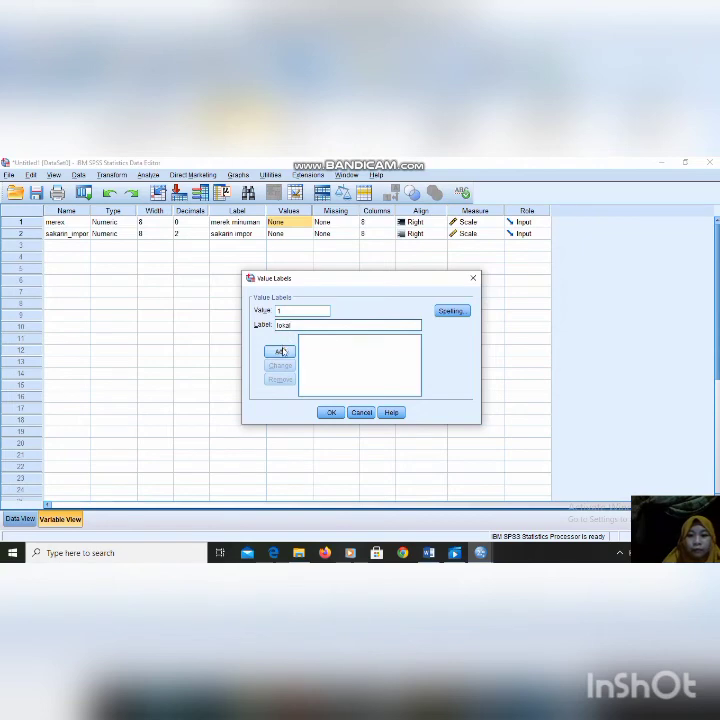
{"action": "left_click", "coordinate": [280, 351]}
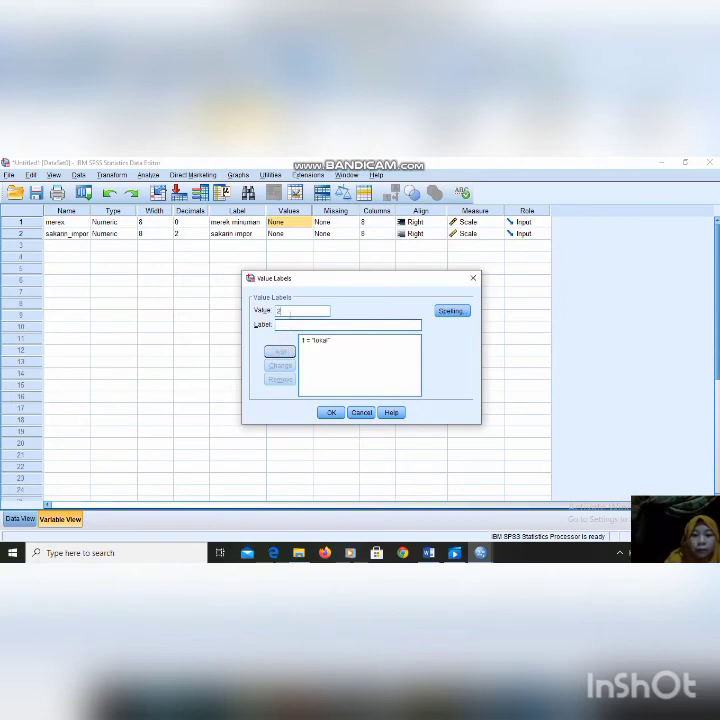
{"action": "type", "text": "imp"}
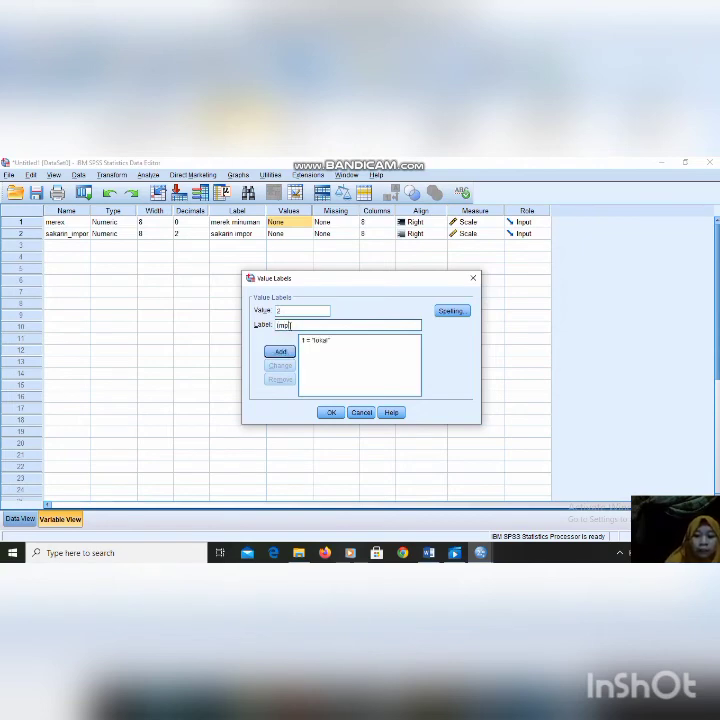
{"action": "type", "text": "or"}
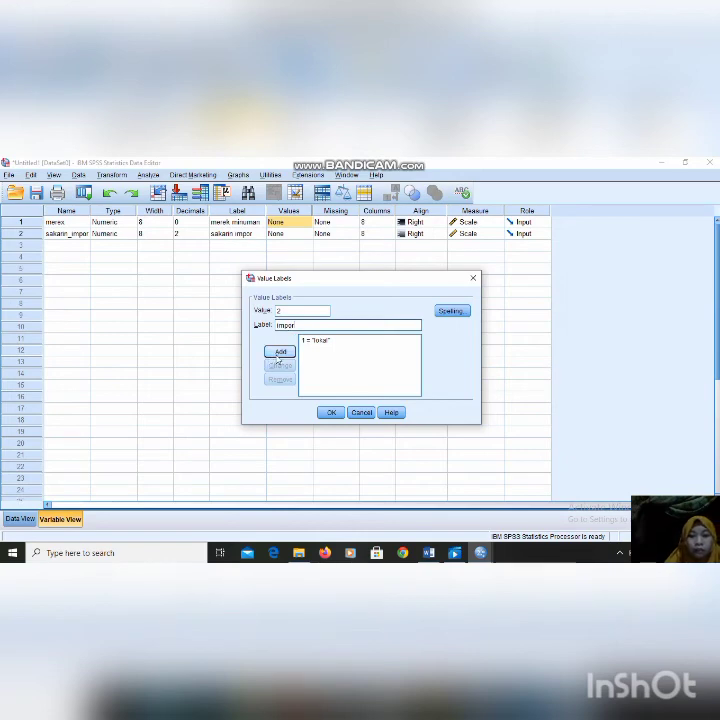
{"action": "left_click", "coordinate": [280, 353]}
{"action": "left_click", "coordinate": [331, 412]}
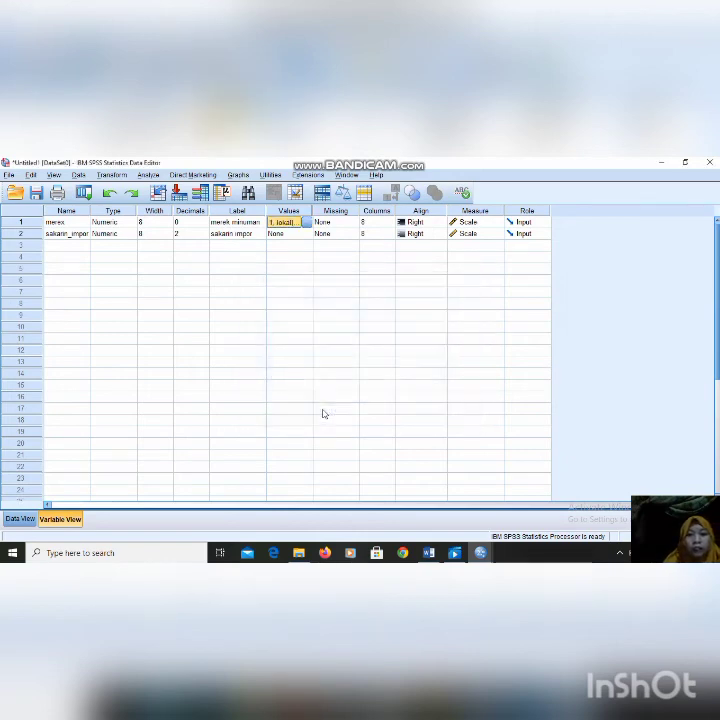
Step: Rename the sakarin_impor variable as kadar and go back to the data grid
{"action": "left_click", "coordinate": [86, 234]}
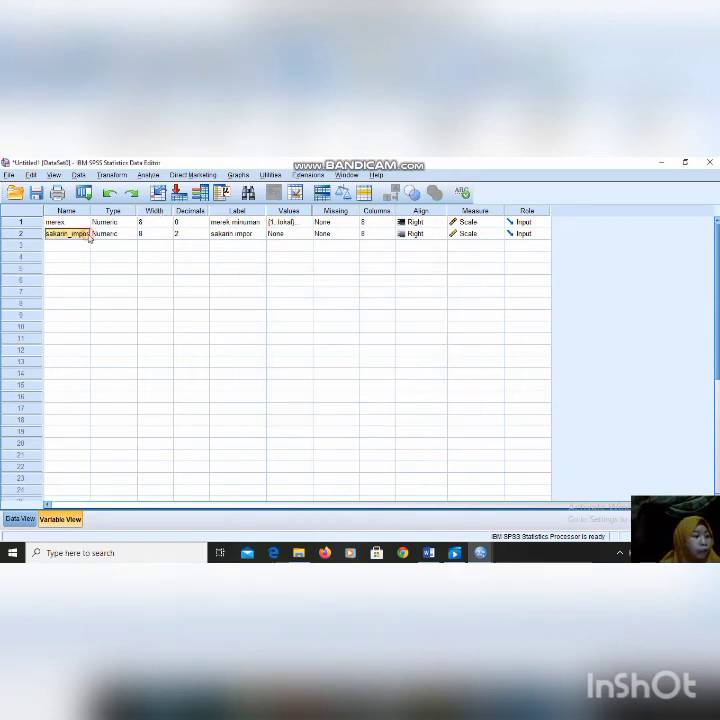
{"action": "type", "text": "kadar"}
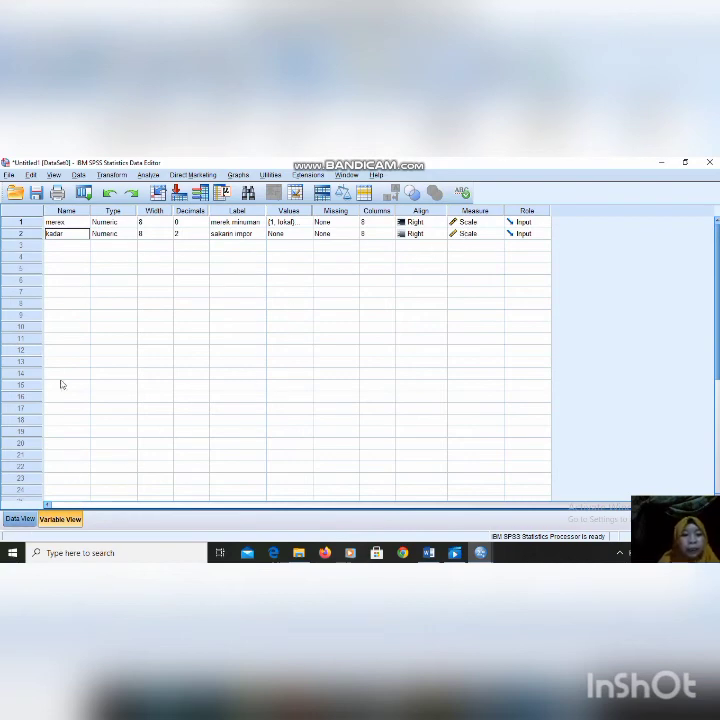
{"action": "left_click", "coordinate": [20, 518]}
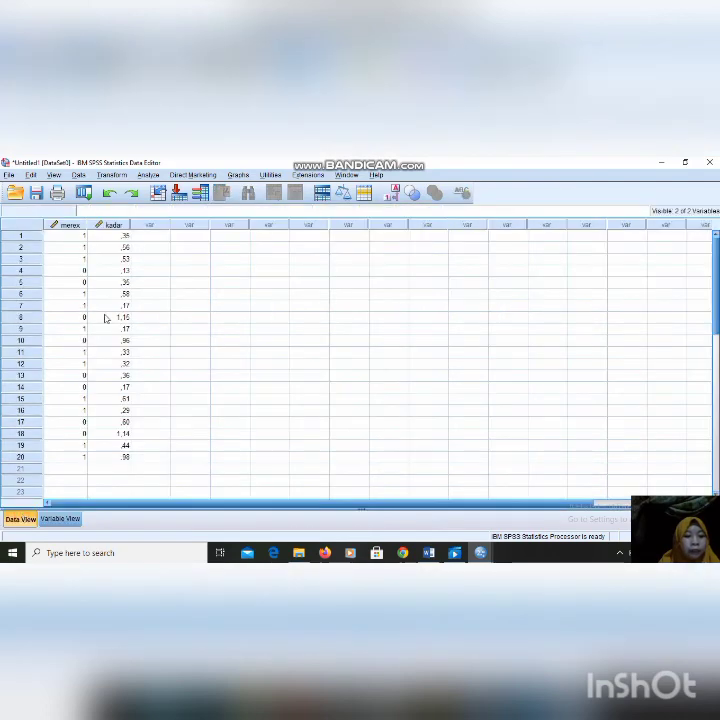
Step: Fill the merex column with the group code 1 down the existing data rows, replacing the old saccharin values
{"action": "left_click", "coordinate": [82, 237]}
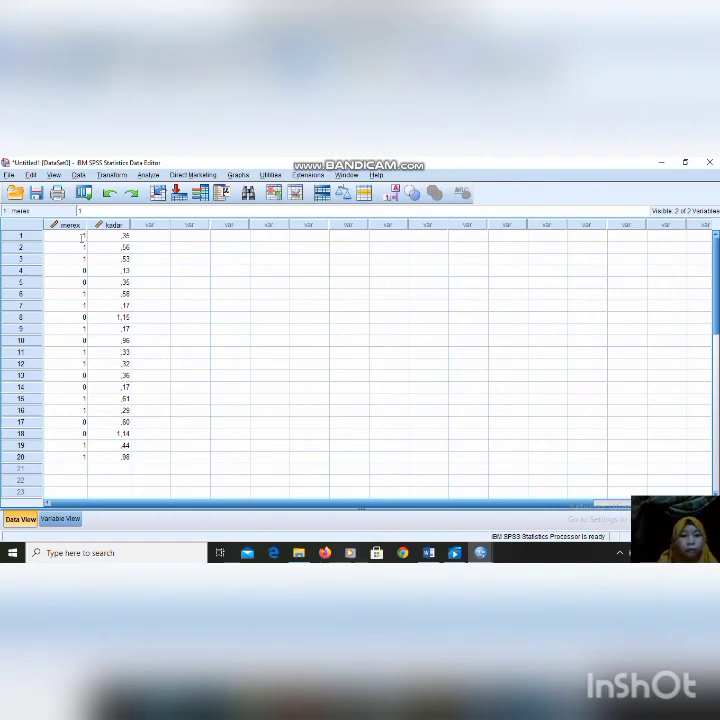
{"action": "key", "text": "Down"}
{"action": "key", "text": "Down"}
{"action": "key", "text": "Down"}
{"action": "type", "text": "1"}
{"action": "key", "text": "Return"}
{"action": "type", "text": "1"}
{"action": "key", "text": "Return"}
{"action": "key", "text": "Return"}
{"action": "key", "text": "Return"}
{"action": "type", "text": "1"}
{"action": "key", "text": "Return"}
{"action": "type", "text": "1"}
{"action": "key", "text": "Return"}
{"action": "key", "text": "Return"}
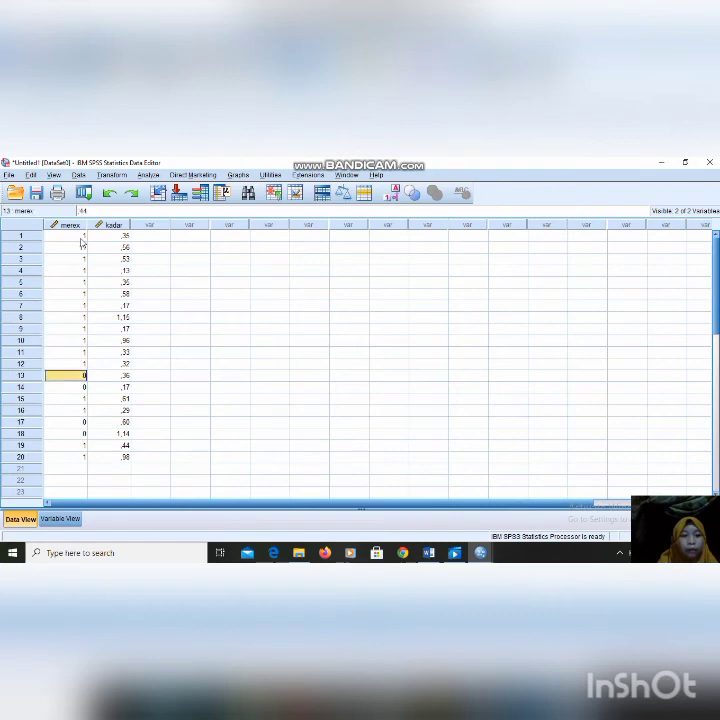
{"action": "type", "text": "1 1"}
{"action": "key", "text": "Return"}
{"action": "key", "text": "Return"}
{"action": "type", "text": "1 1"}
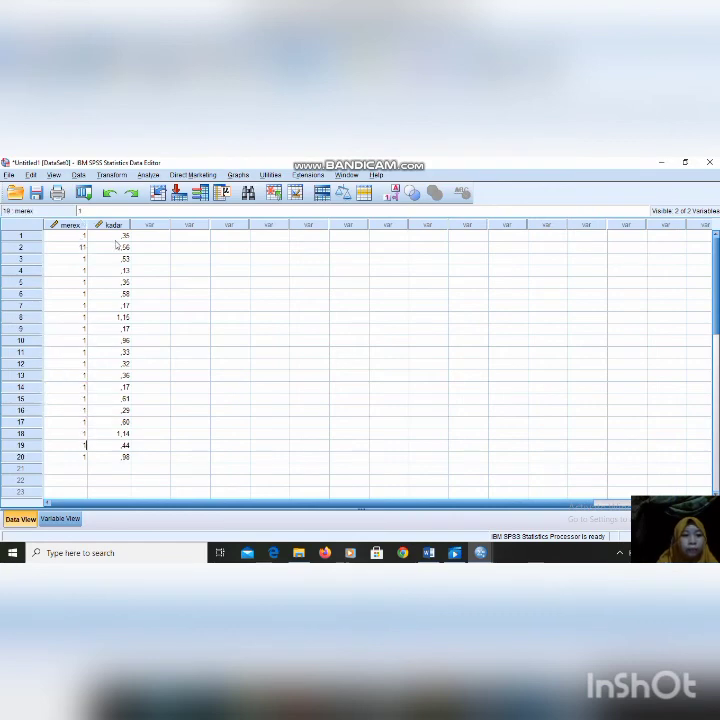
Step: Clear the kadar value in row 20
{"action": "left_click_drag", "start_coordinate": [112, 235], "coordinate": [125, 458]}
{"action": "right_click", "coordinate": [124, 456]}
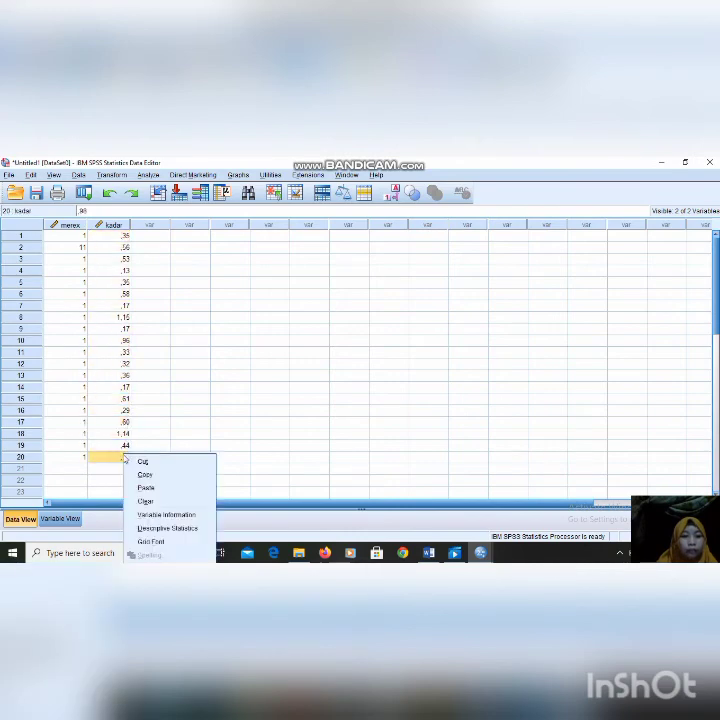
{"action": "left_click", "coordinate": [157, 502]}
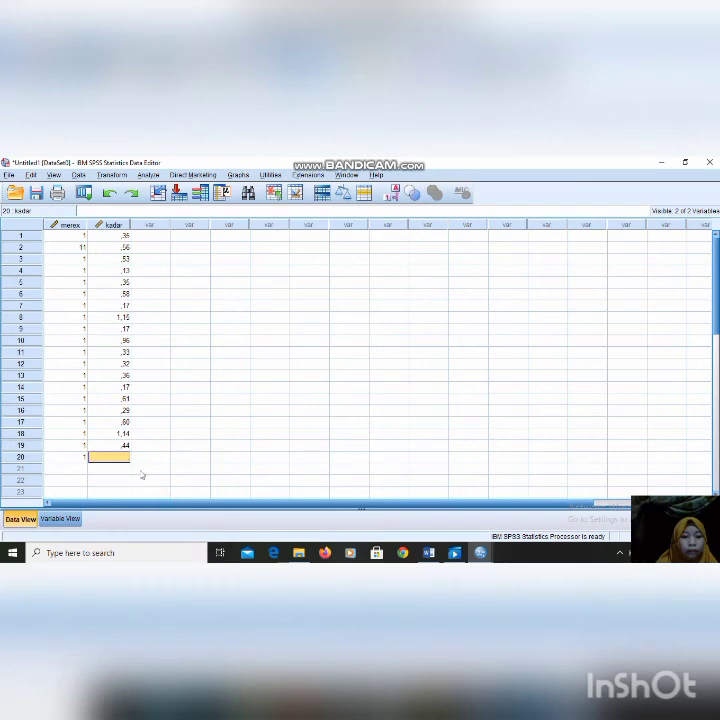
Step: Clear the kadar values in rows 19 and 16, and correct the merex code in row 2 to 1
{"action": "left_click_drag", "start_coordinate": [113, 235], "coordinate": [125, 436]}
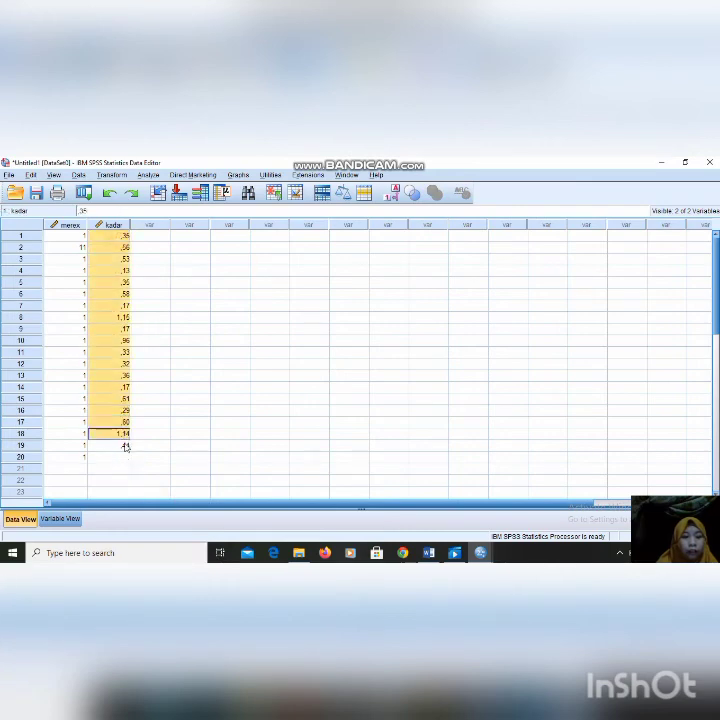
{"action": "right_click", "coordinate": [126, 447]}
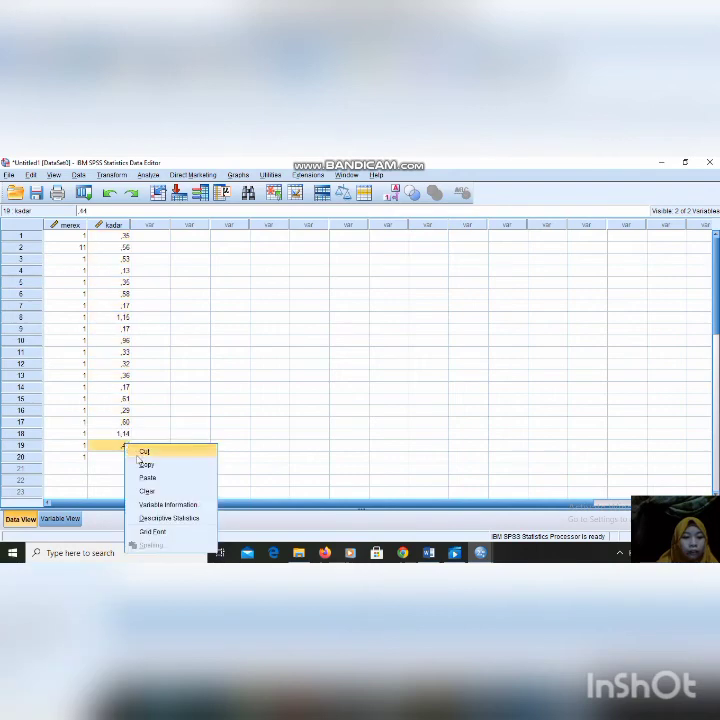
{"action": "left_click", "coordinate": [146, 490]}
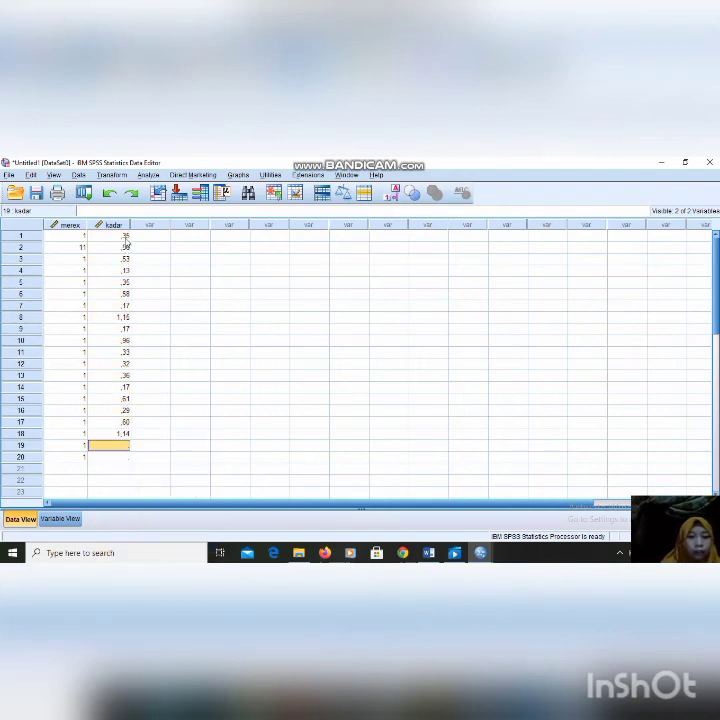
{"action": "left_click_drag", "start_coordinate": [125, 240], "coordinate": [122, 362]}
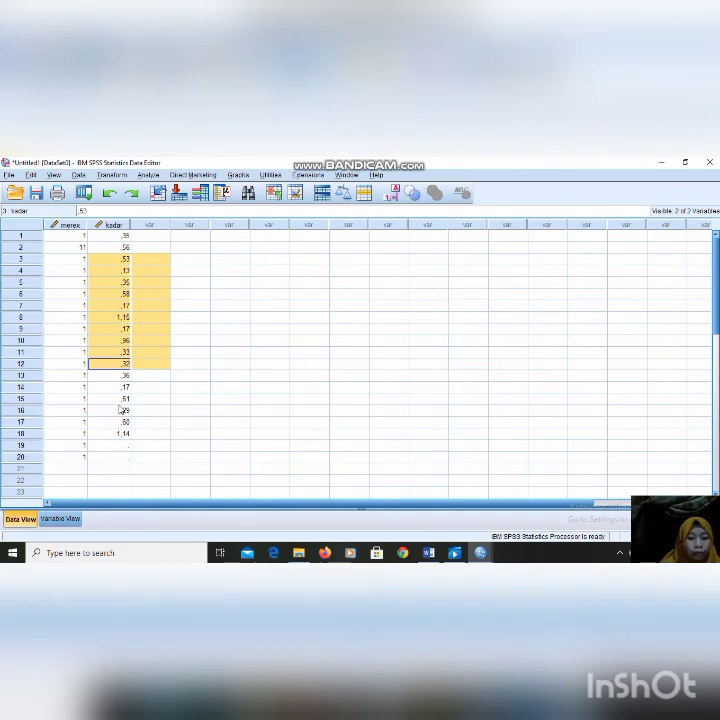
{"action": "right_click", "coordinate": [120, 410]}
{"action": "left_click", "coordinate": [148, 456]}
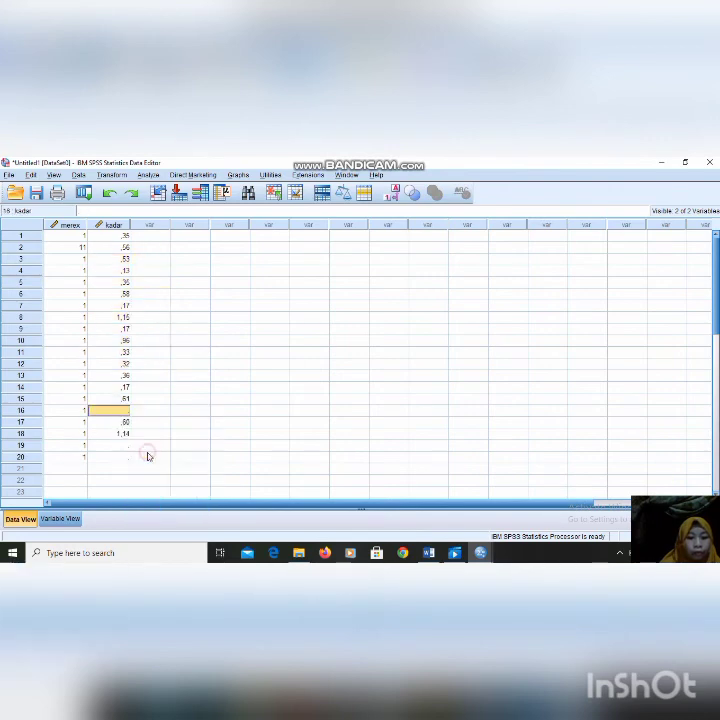
{"action": "left_click", "coordinate": [84, 250]}
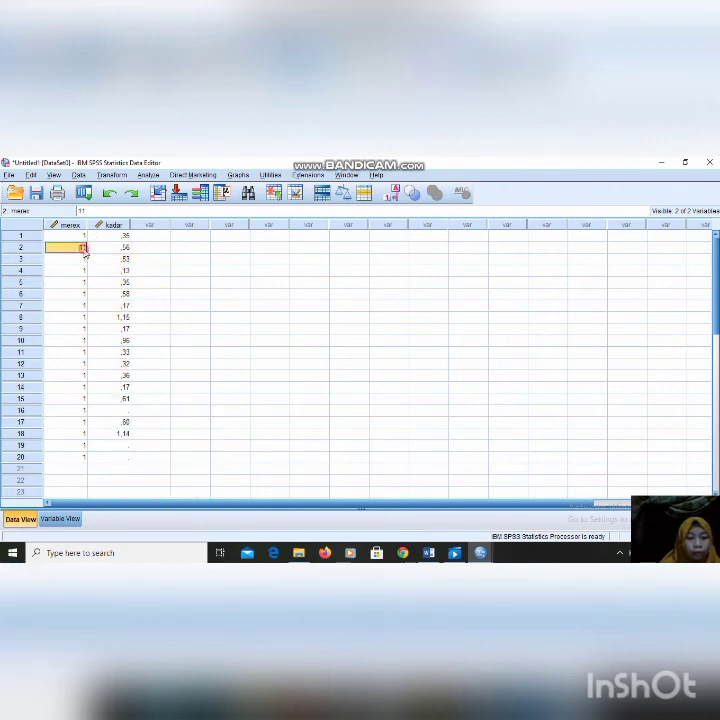
{"action": "type", "text": "1"}
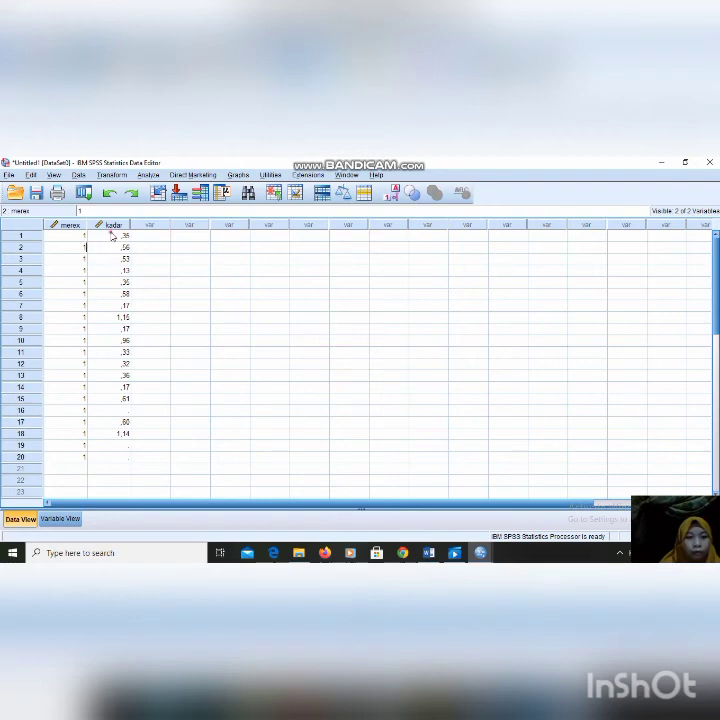
Step: Clear the remaining kadar values in rows 1 to 18
{"action": "left_click_drag", "start_coordinate": [113, 234], "coordinate": [112, 328]}
{"action": "right_click", "coordinate": [128, 333]}
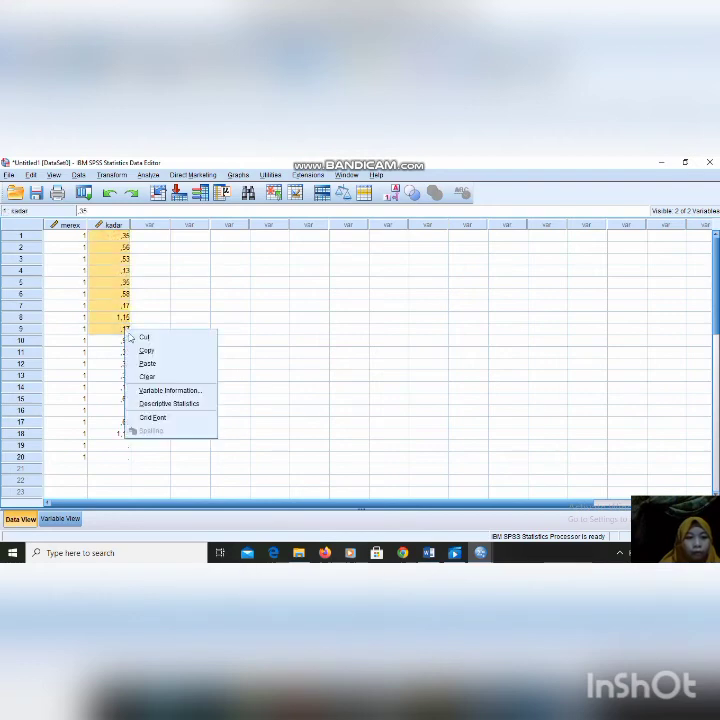
{"action": "left_click", "coordinate": [147, 376]}
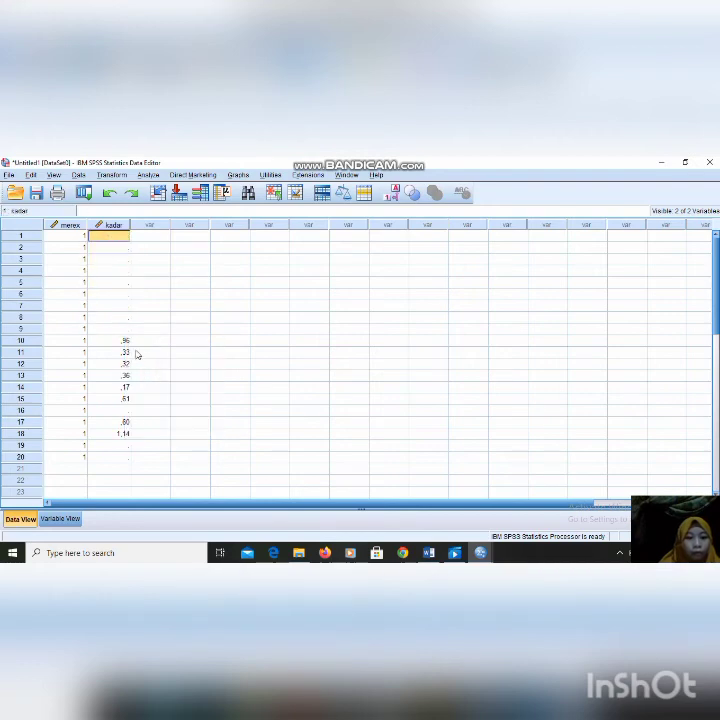
{"action": "left_click_drag", "start_coordinate": [125, 340], "coordinate": [125, 435]}
{"action": "right_click", "coordinate": [125, 435]}
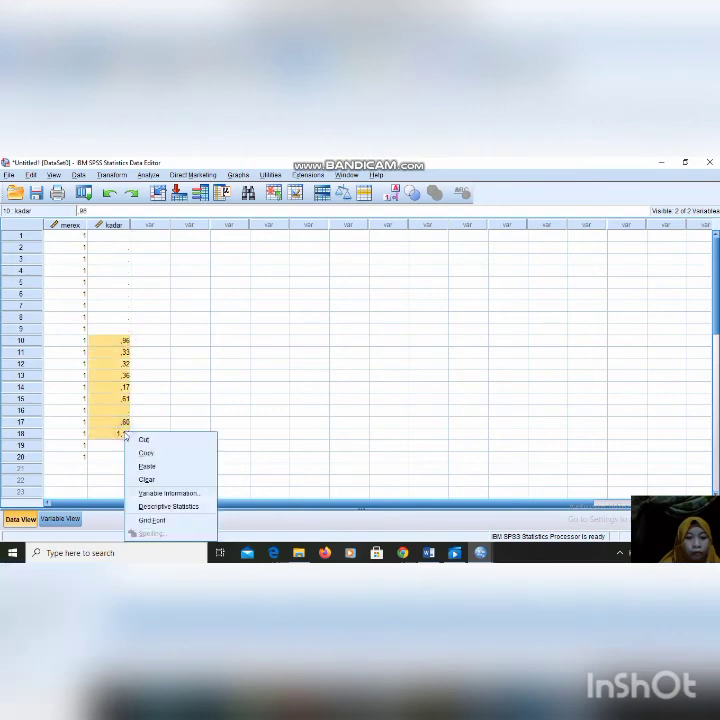
{"action": "left_click", "coordinate": [155, 480]}
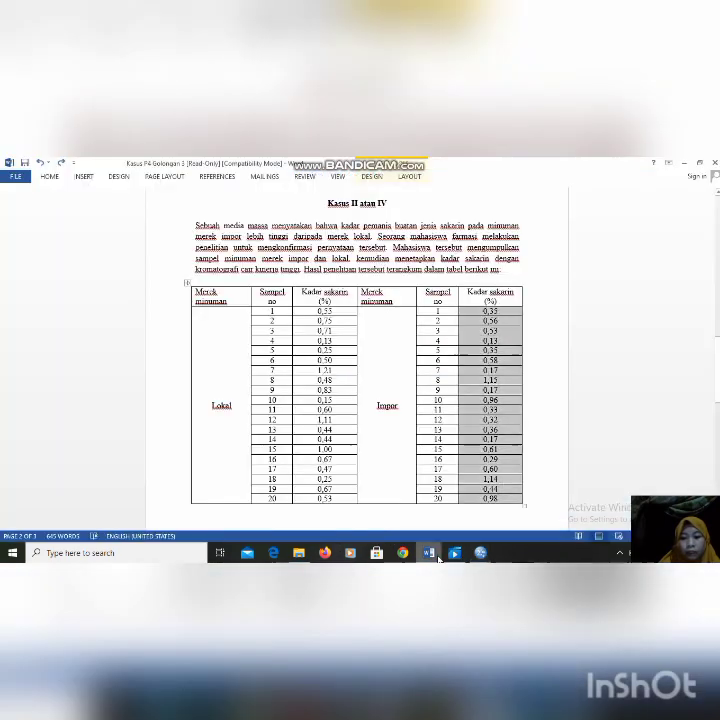
Step: Switch to the Word case document and copy the saccharin values of all 20 Lokal samples from the table
{"action": "left_click", "coordinate": [428, 552]}
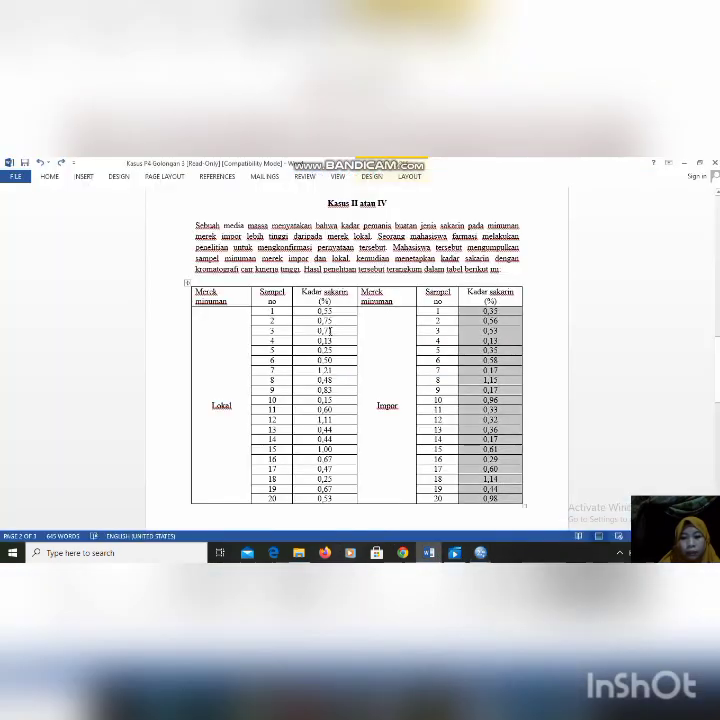
{"action": "left_click", "coordinate": [333, 322]}
{"action": "left_click_drag", "start_coordinate": [318, 311], "coordinate": [341, 471]}
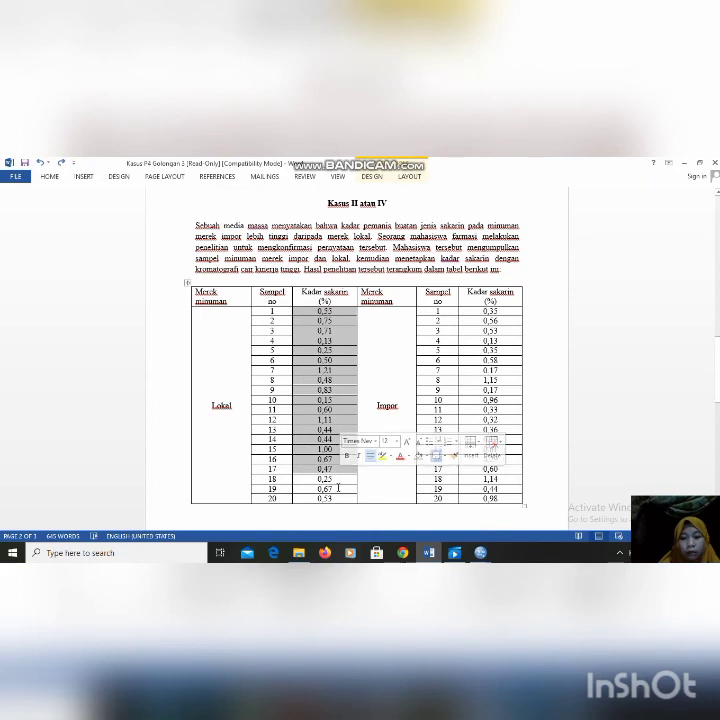
{"action": "left_click", "coordinate": [338, 487]}
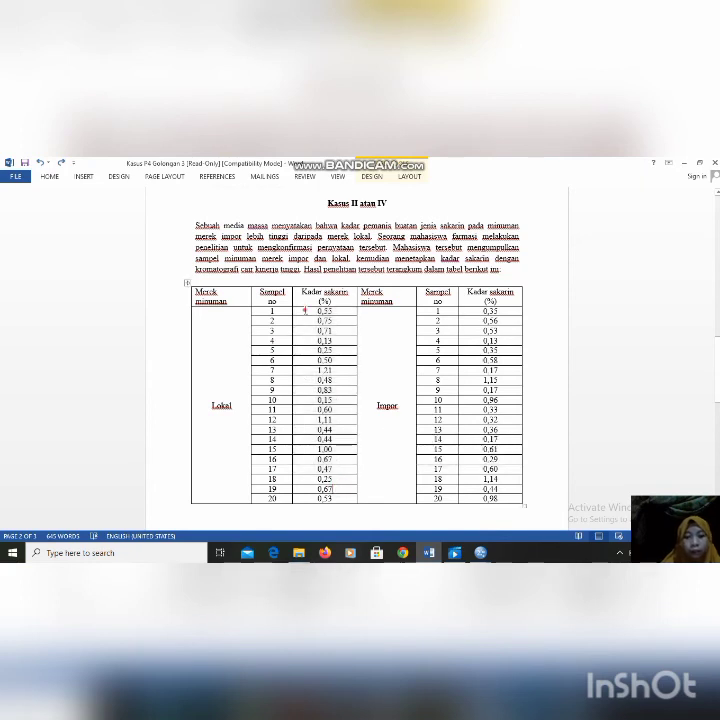
{"action": "left_click_drag", "start_coordinate": [306, 311], "coordinate": [333, 499]}
{"action": "right_click", "coordinate": [333, 499]}
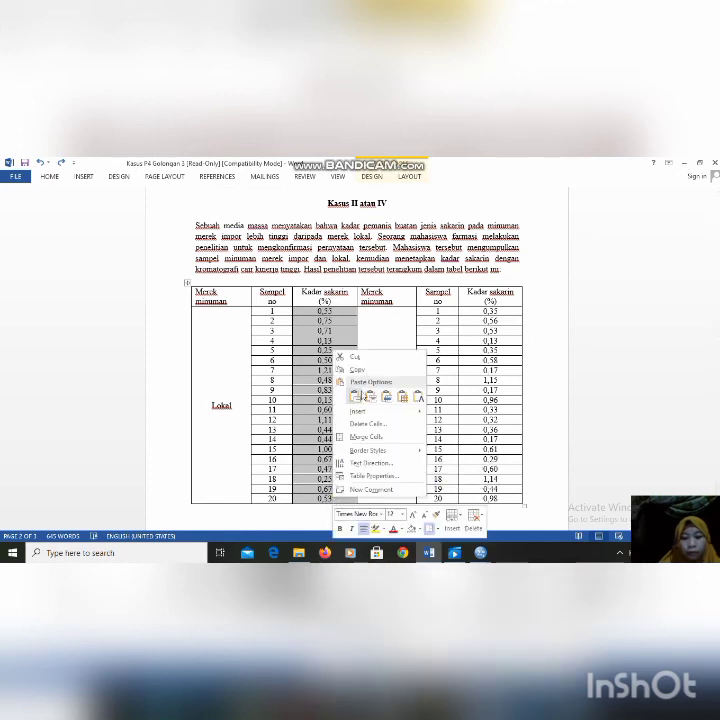
{"action": "left_click", "coordinate": [362, 372]}
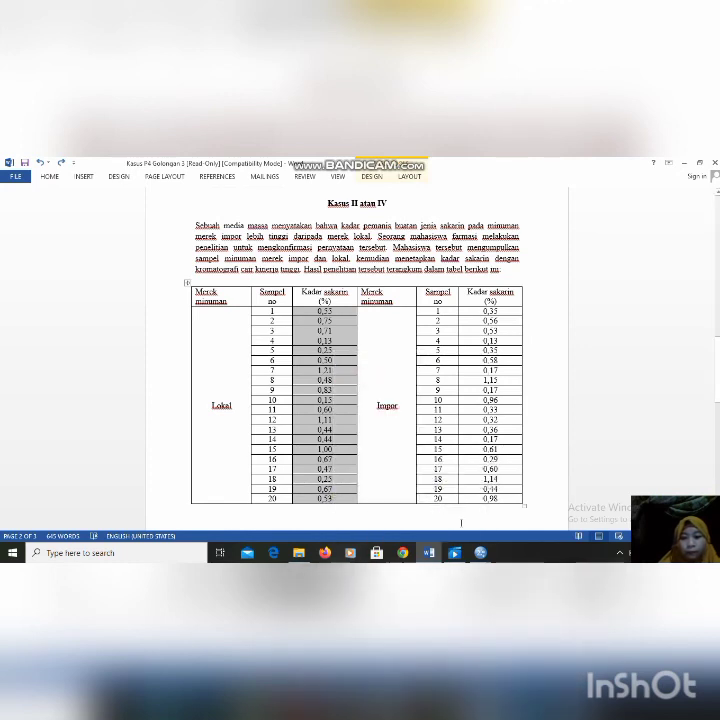
Step: Return to the SPSS data editor holding the merex and kadar data and paste the copied local values into kadar from row 1
{"action": "left_click", "coordinate": [481, 552]}
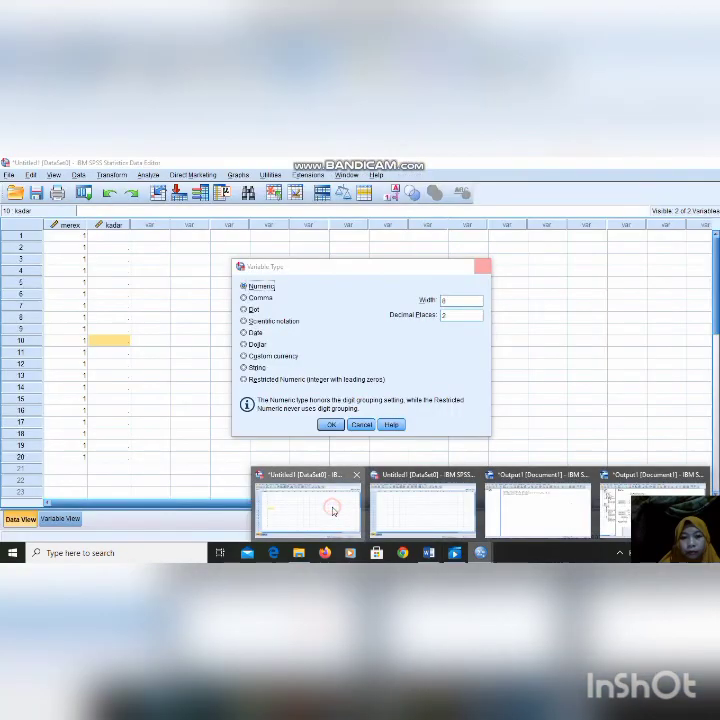
{"action": "left_click", "coordinate": [333, 508]}
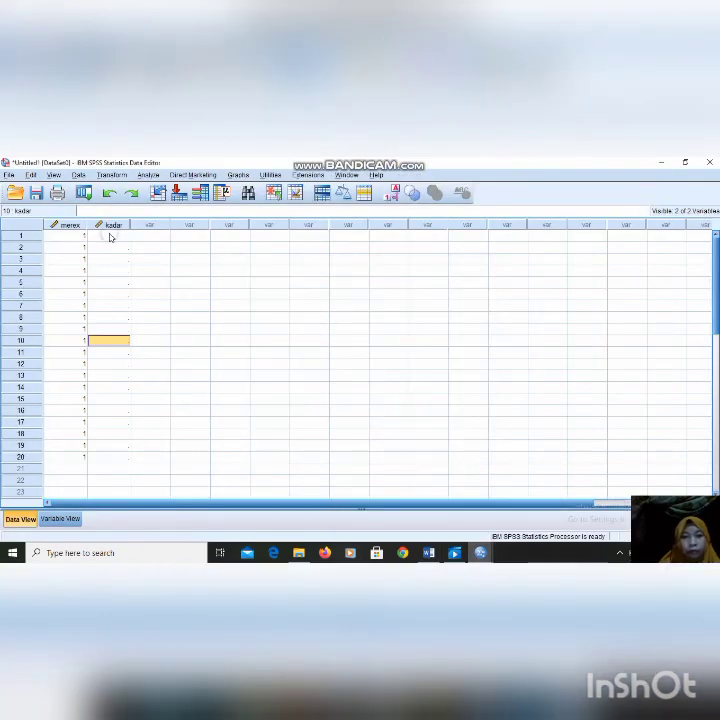
{"action": "right_click", "coordinate": [111, 237]}
{"action": "left_click", "coordinate": [131, 268]}
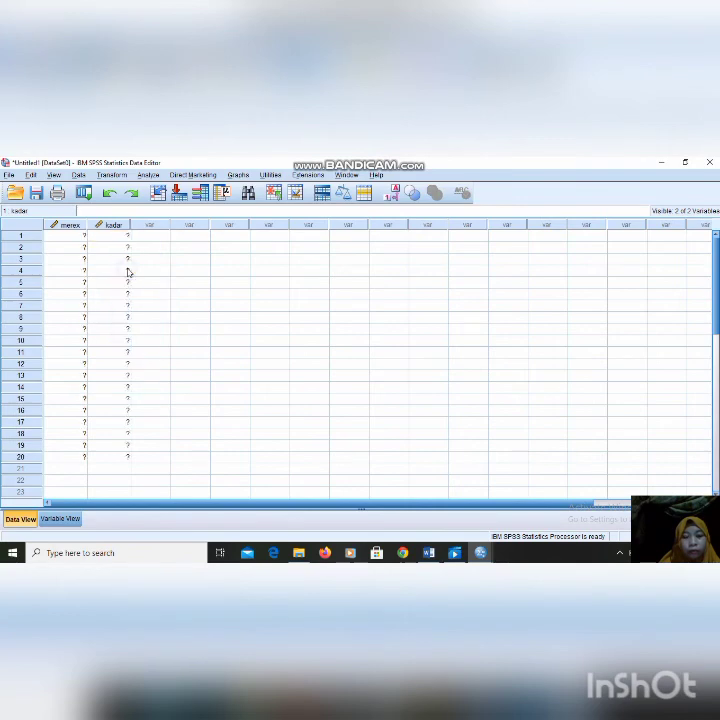
Step: Fill the merex column with the group code 2 for the imported samples, starting at row 21
{"action": "left_click", "coordinate": [65, 470]}
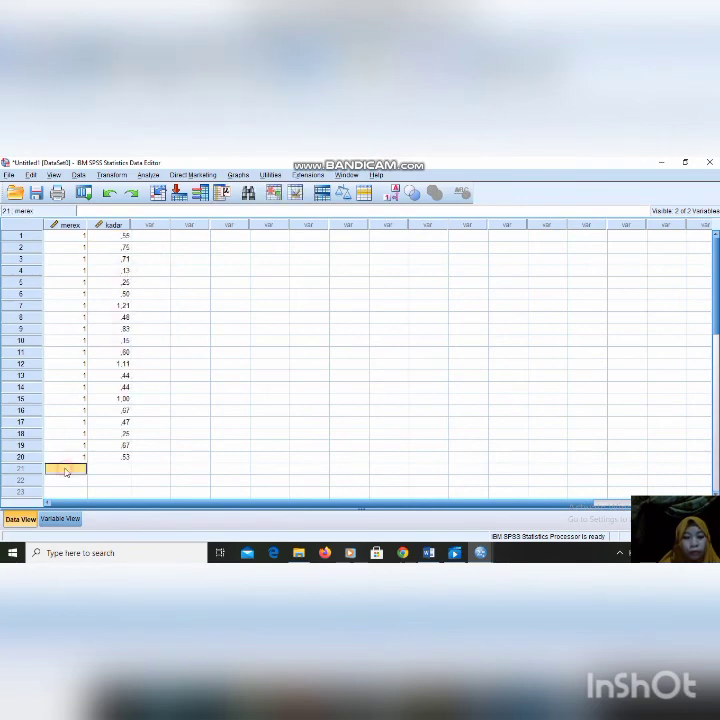
{"action": "type", "text": "2"}
{"action": "key", "text": "Return"}
{"action": "type", "text": "2"}
{"action": "key", "text": "Return"}
{"action": "type", "text": "2"}
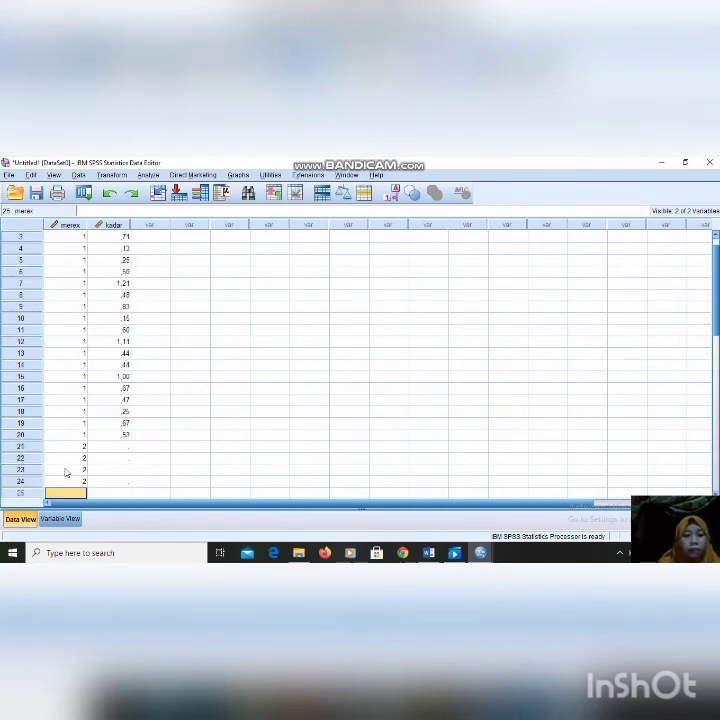
{"action": "type", "text": " 2 2 2 2 2 2 2 2  2 2 2 2 "}
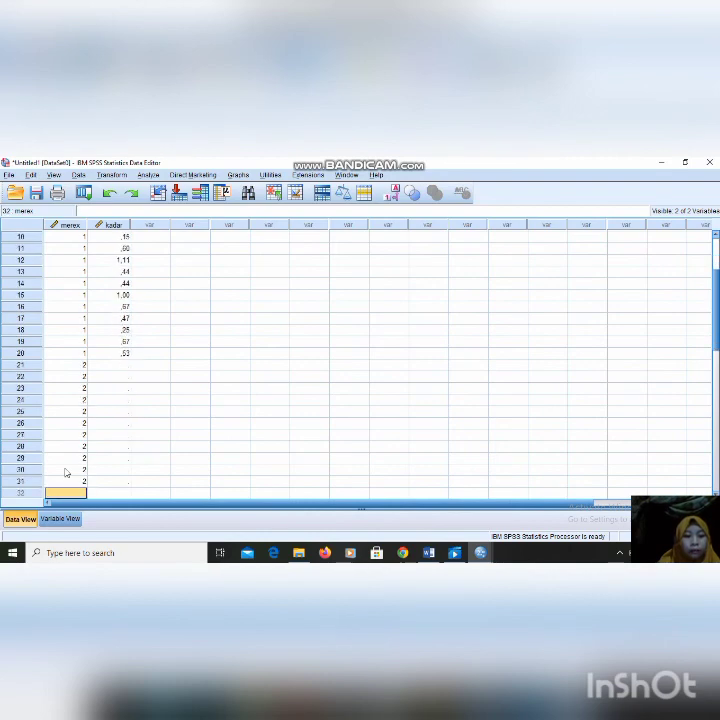
{"action": "type", "text": "2"}
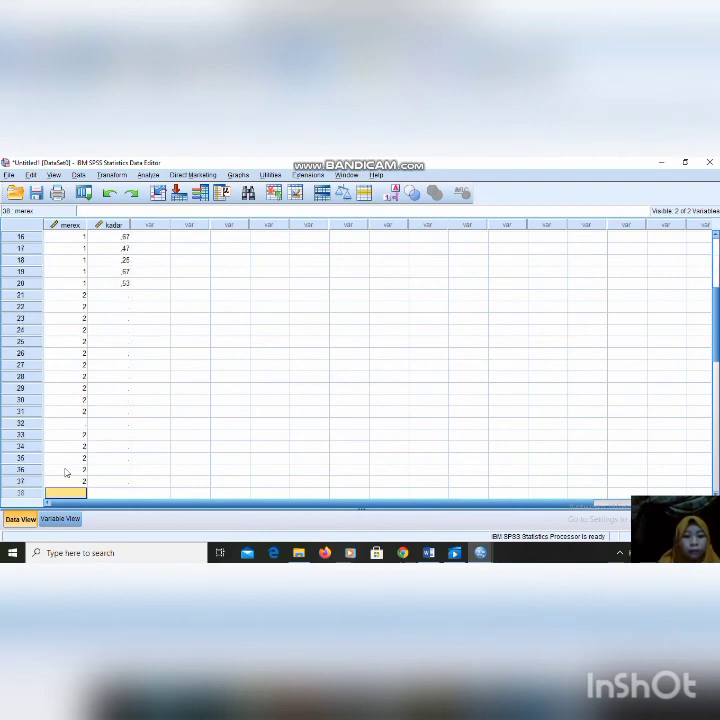
{"action": "key", "text": "Return"}
{"action": "type", "text": "2"}
{"action": "key", "text": "Return"}
{"action": "type", "text": "2"}
{"action": "key", "text": "Return"}
{"action": "type", "text": "2"}
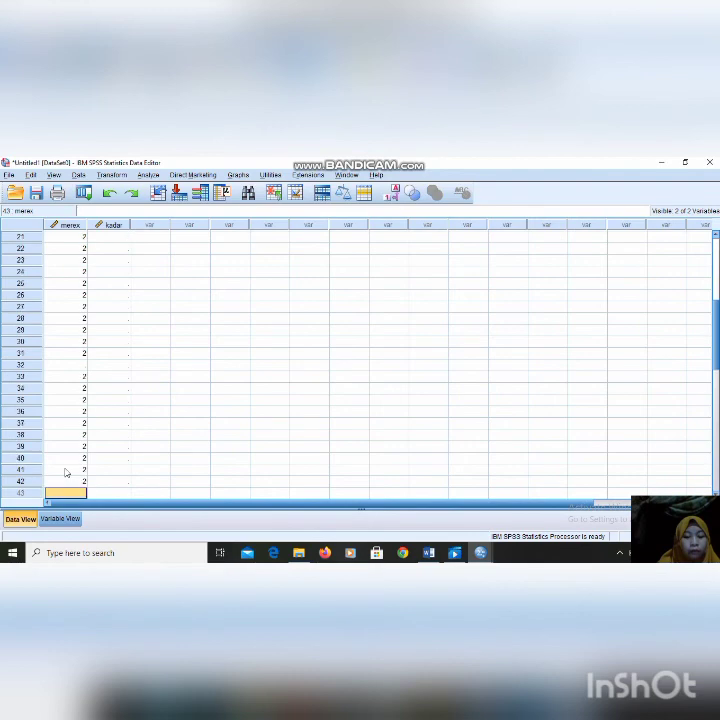
{"action": "key", "text": "Return"}
{"action": "type", "text": "2"}
Step: Remove the surplus merex codes in rows 42 and 41 and enter the missing code 2 in row 32
{"action": "key", "text": "Up"}
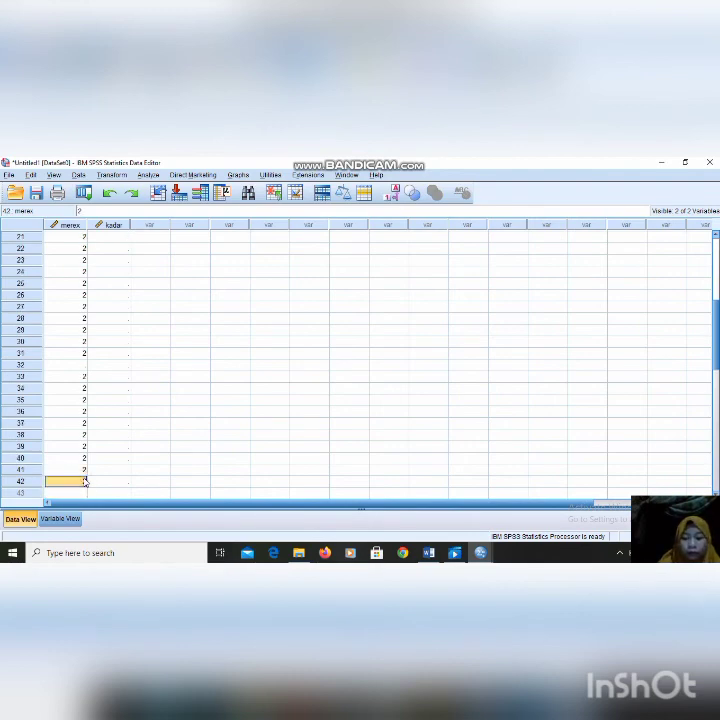
{"action": "key", "text": "BackSpace"}
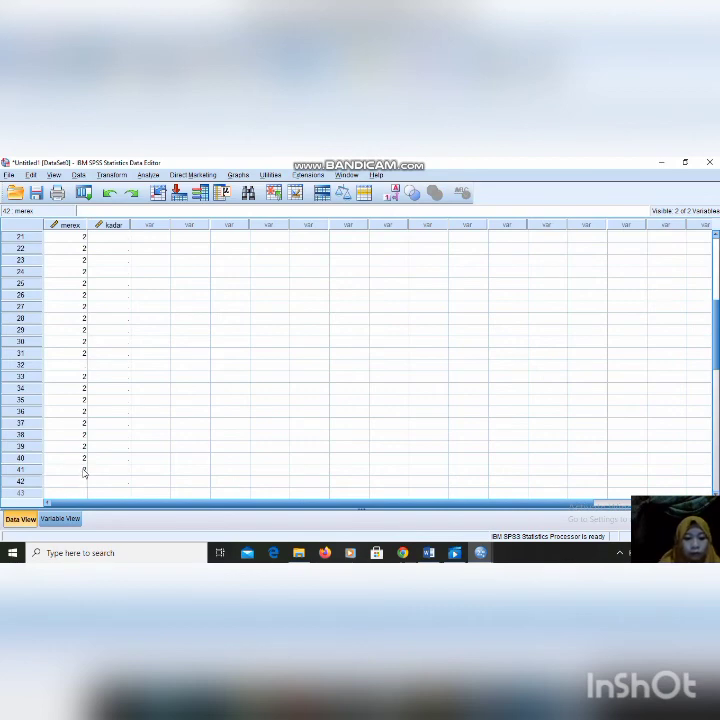
{"action": "key", "text": "Up"}
{"action": "key", "text": "BackSpace"}
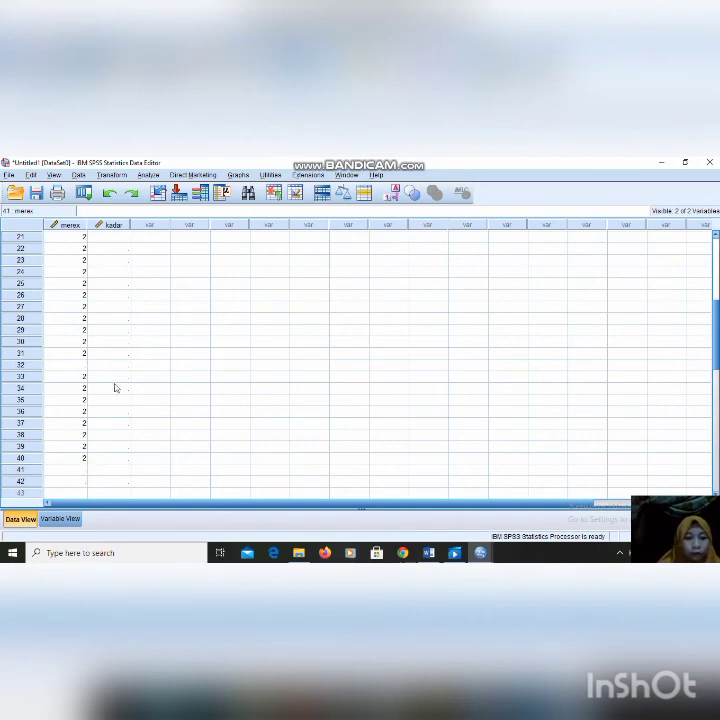
{"action": "left_click", "coordinate": [80, 366]}
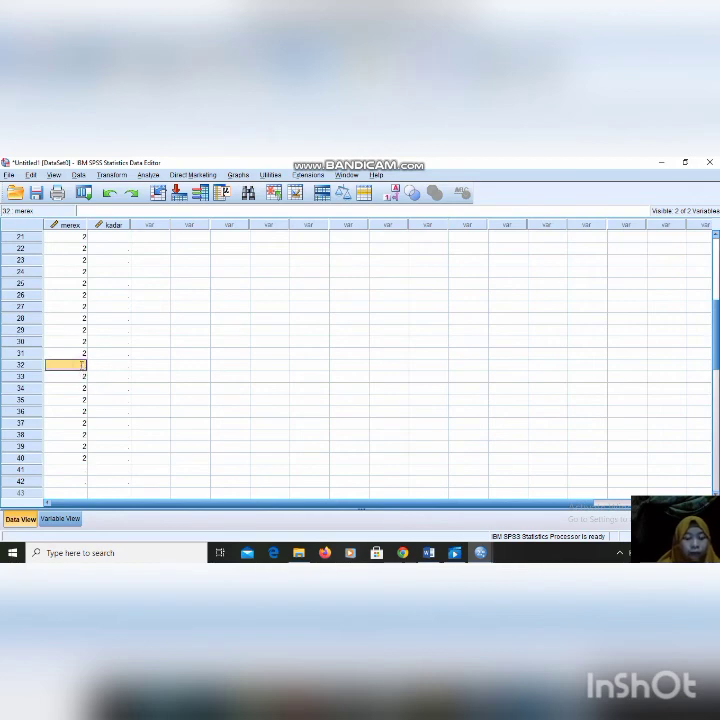
{"action": "type", "text": "2"}
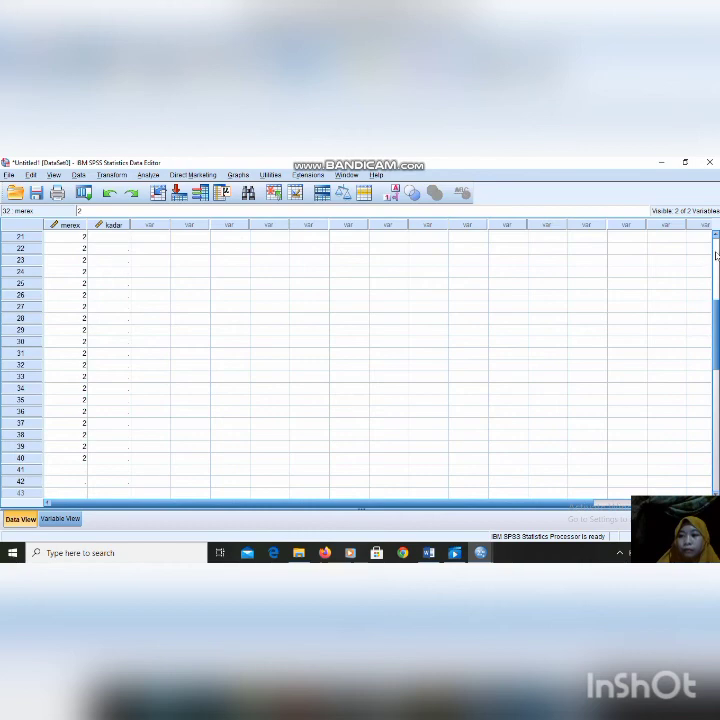
Step: Switch to the Word case document and copy the saccharin values of all 20 Impor samples from the table
{"action": "scroll", "coordinate": [716, 234], "scroll_direction": "up", "scroll_amount": 1}
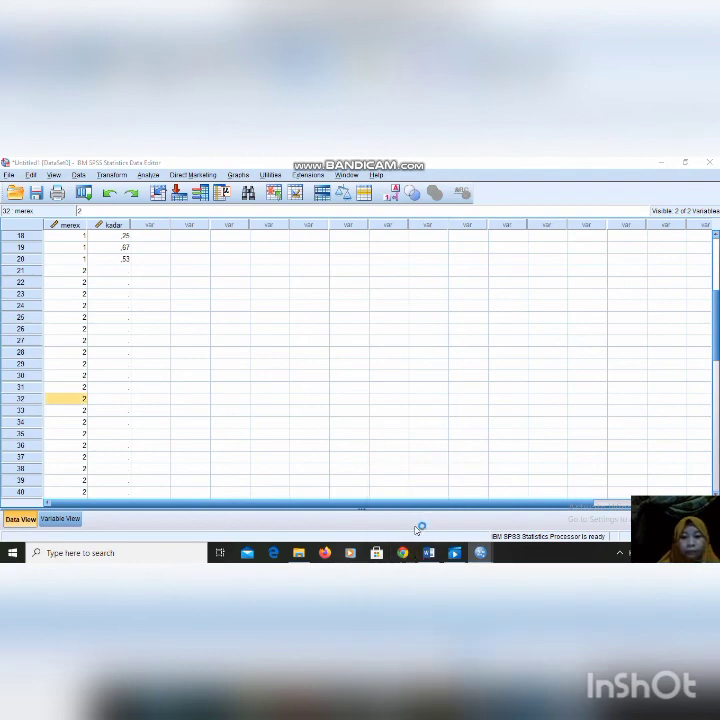
{"action": "left_click", "coordinate": [424, 557]}
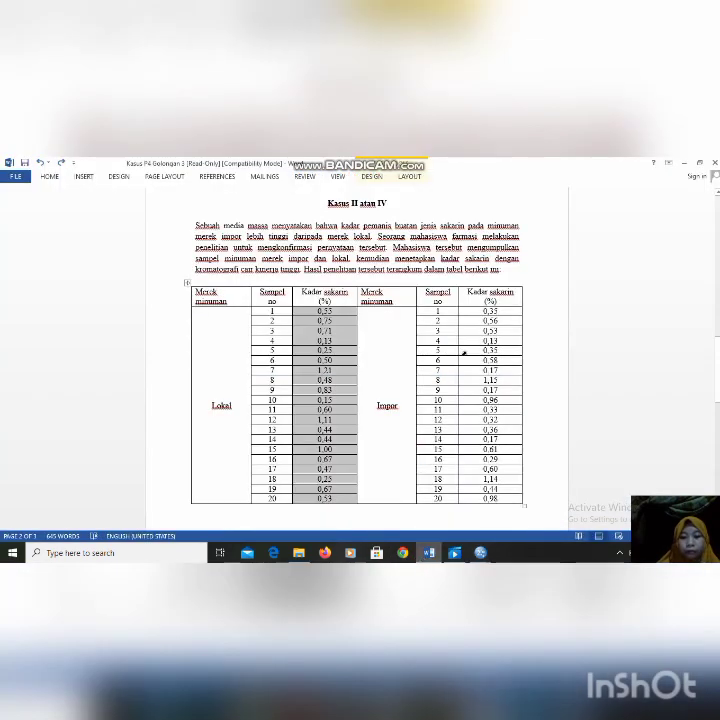
{"action": "left_click_drag", "start_coordinate": [488, 311], "coordinate": [486, 450]}
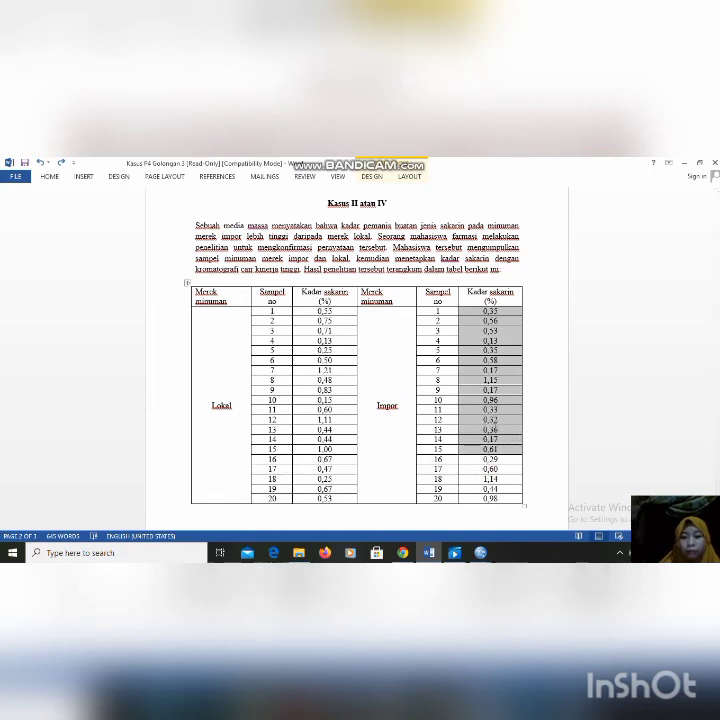
{"action": "left_click", "coordinate": [485, 315]}
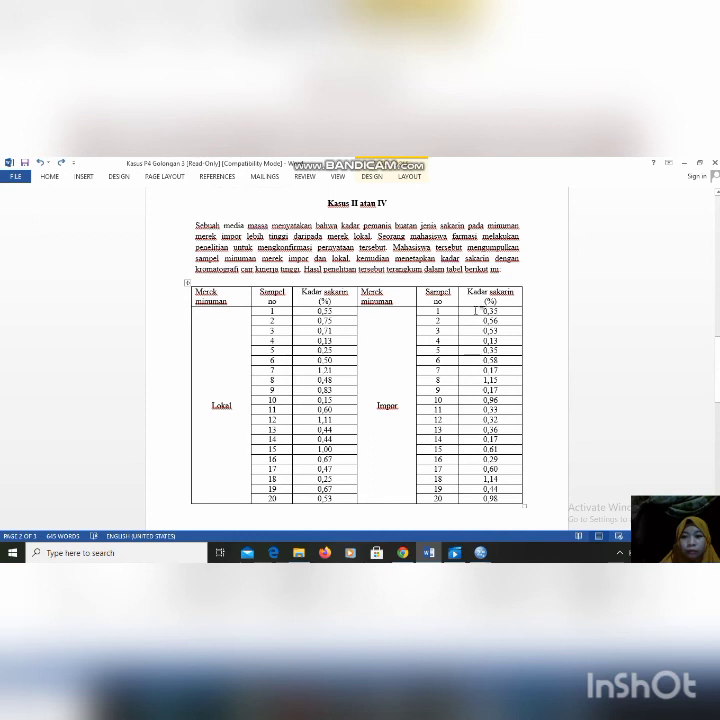
{"action": "left_click_drag", "start_coordinate": [485, 315], "coordinate": [491, 503]}
{"action": "right_click", "coordinate": [491, 351]}
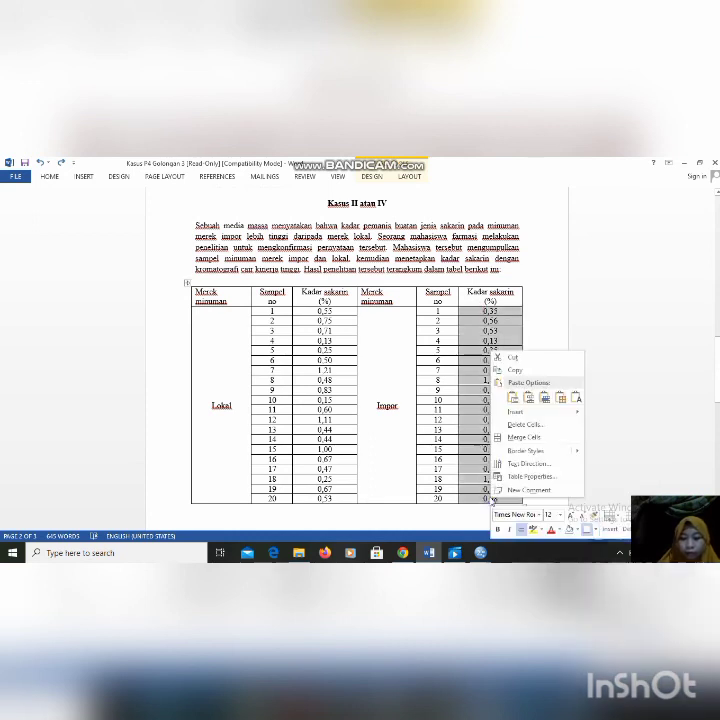
{"action": "left_click", "coordinate": [524, 371]}
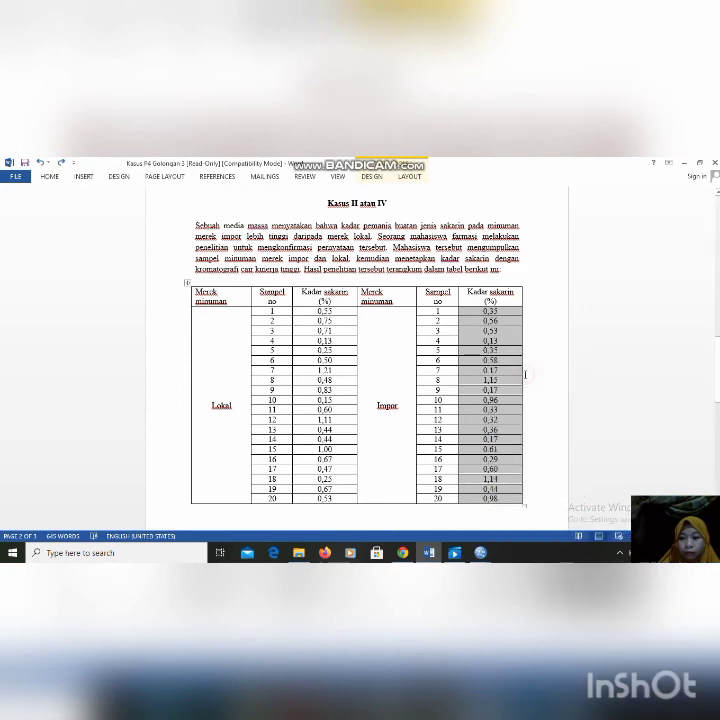
Step: Return to the SPSS data editor and paste the copied imported values into the kadar column from row 21
{"action": "mouse_move", "coordinate": [455, 552]}
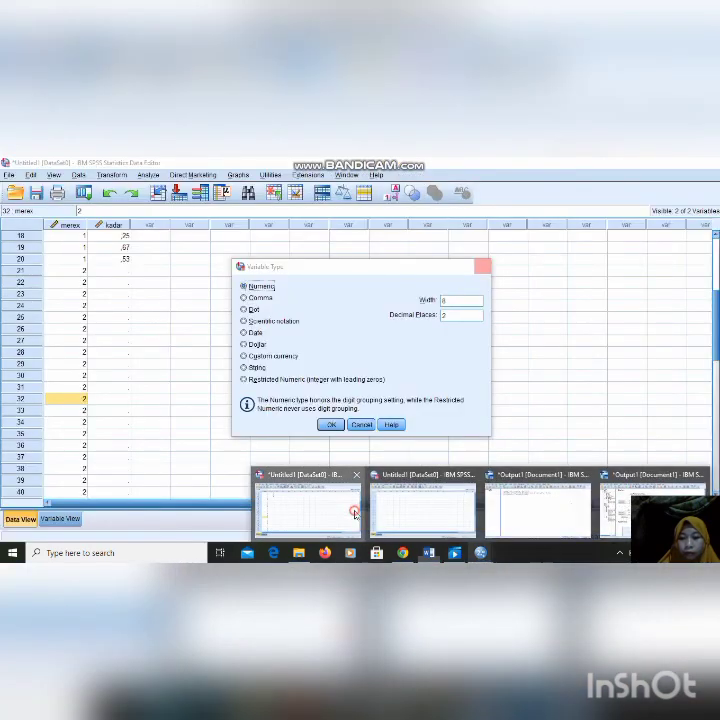
{"action": "left_click", "coordinate": [355, 515]}
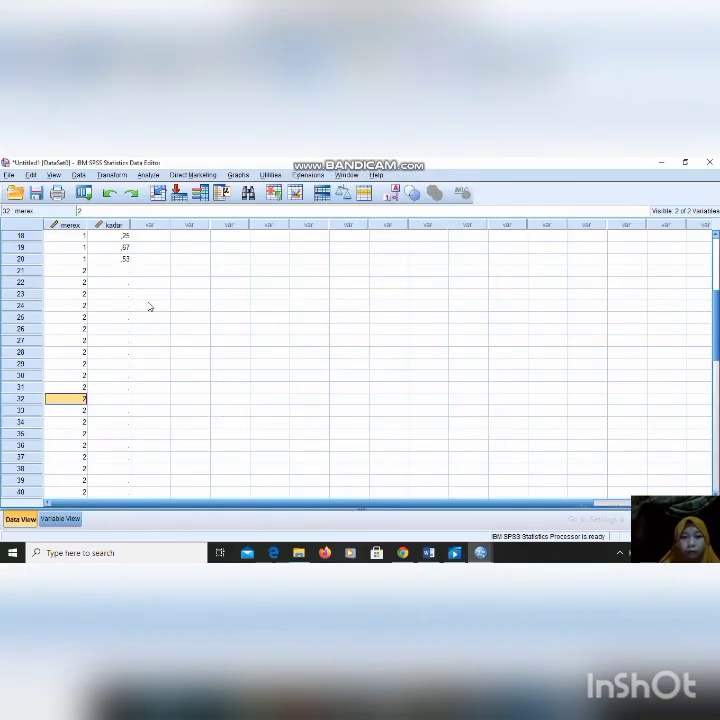
{"action": "right_click", "coordinate": [124, 259]}
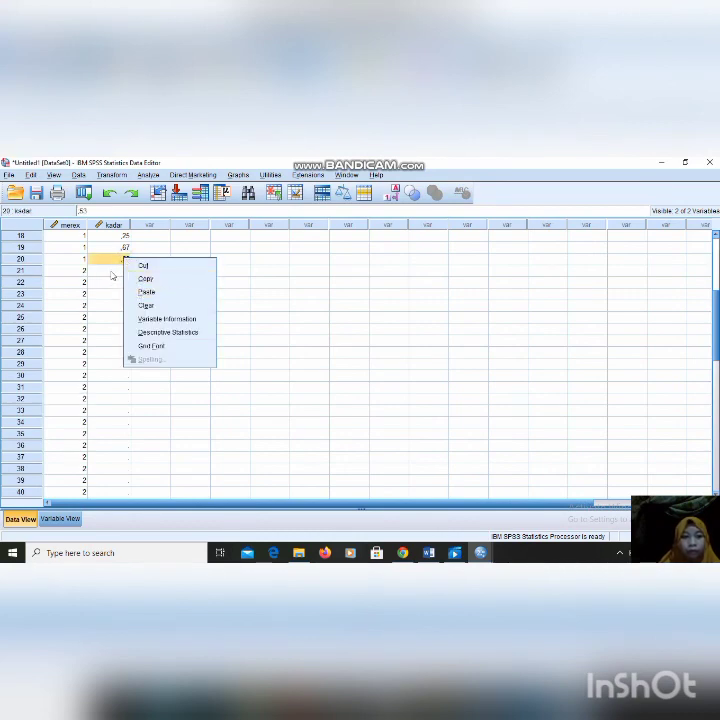
{"action": "left_click", "coordinate": [112, 272]}
{"action": "right_click", "coordinate": [112, 274]}
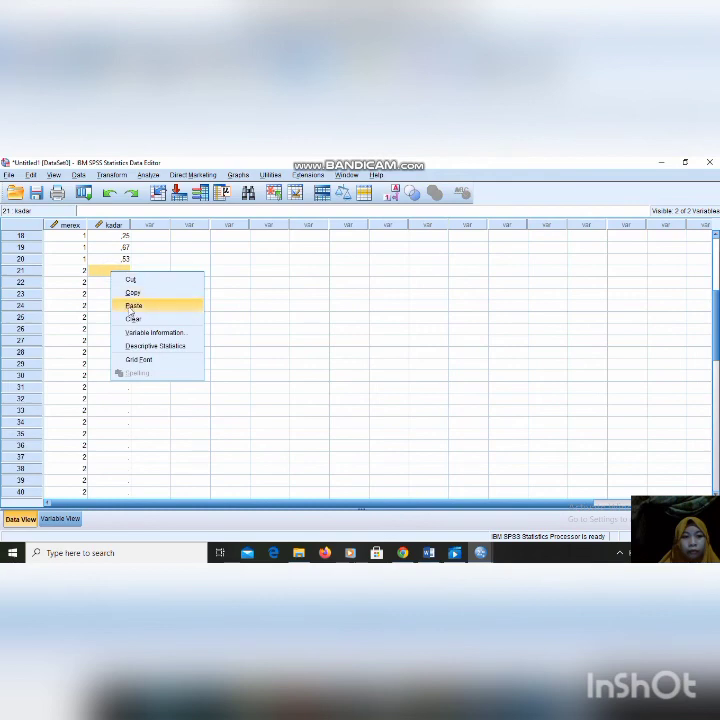
{"action": "left_click", "coordinate": [131, 306]}
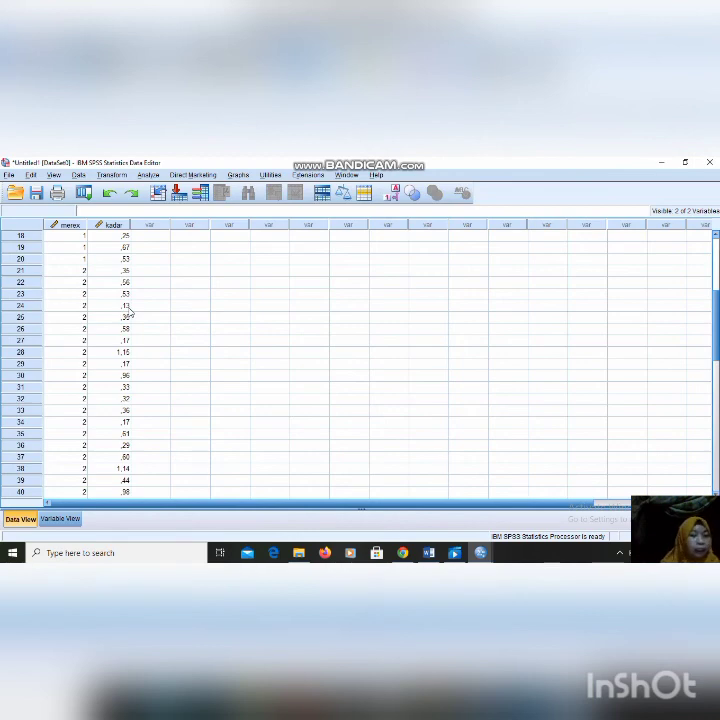
Step: Run Explore on merek minuman and sakarin impor with both statistics and plots displayed, and review the Tests of Normality table
{"action": "left_click", "coordinate": [150, 175]}
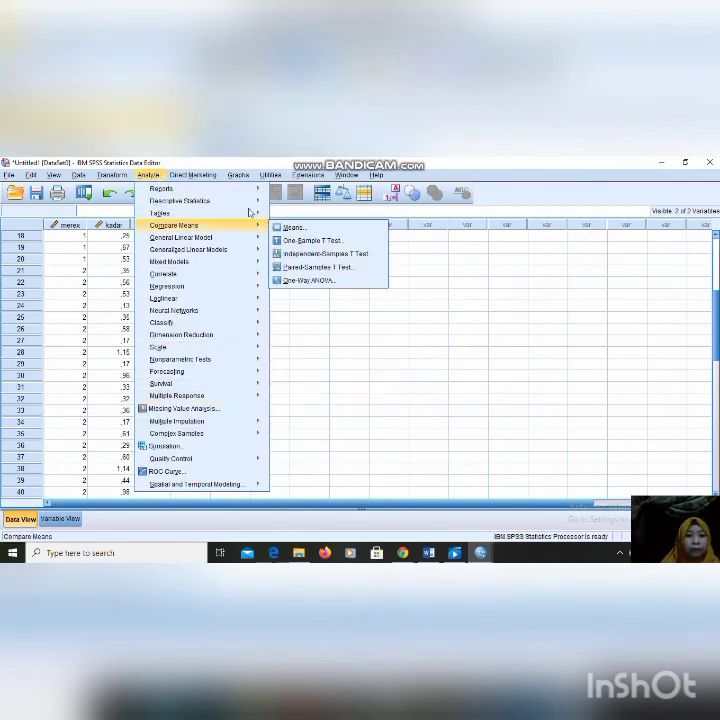
{"action": "mouse_move", "coordinate": [245, 206]}
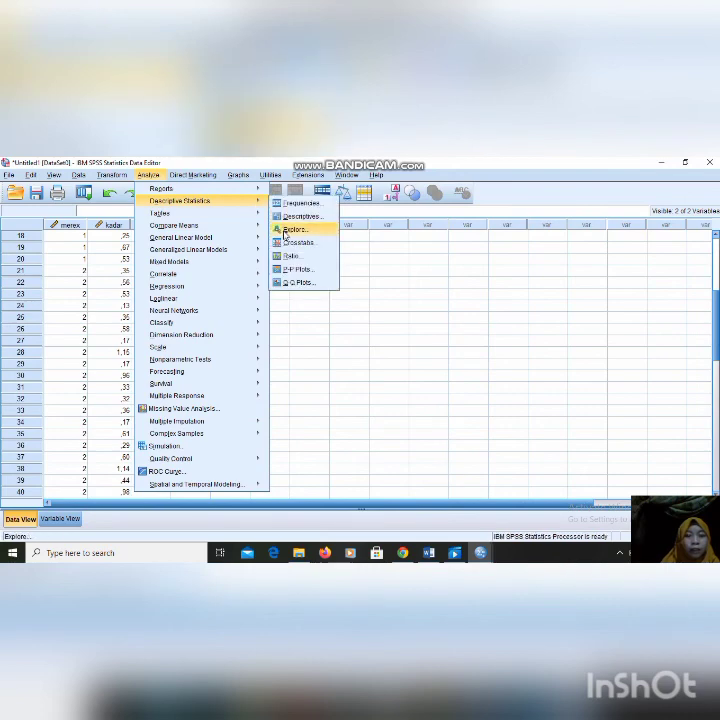
{"action": "left_click", "coordinate": [287, 230]}
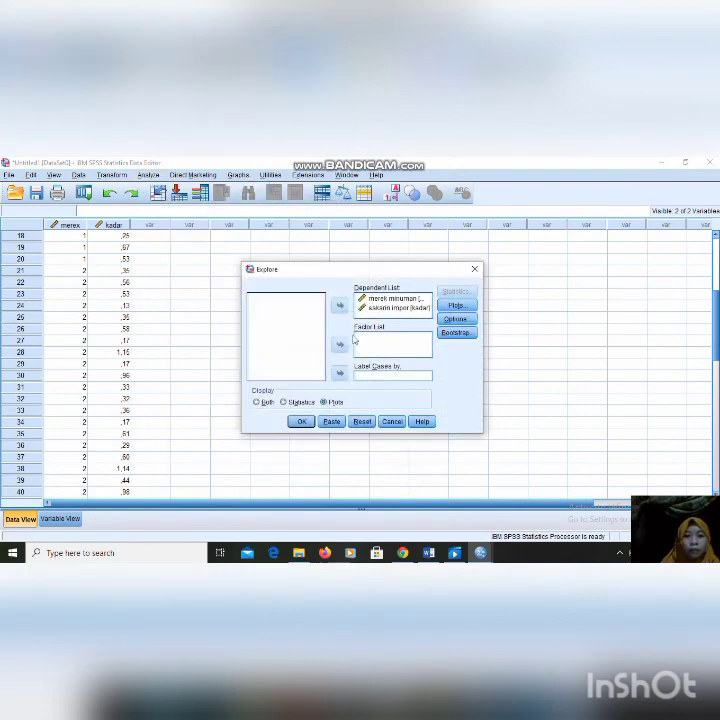
{"action": "left_click", "coordinate": [262, 403]}
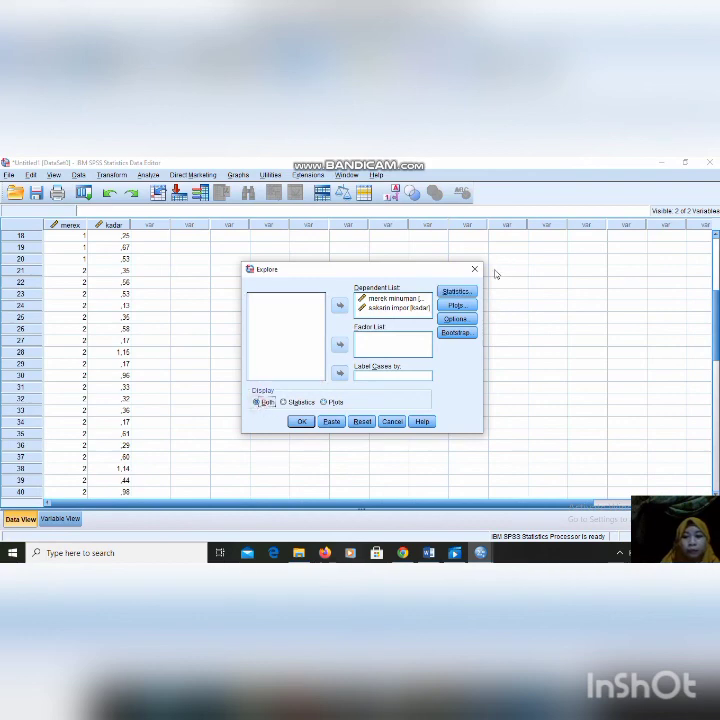
{"action": "left_click", "coordinate": [456, 291]}
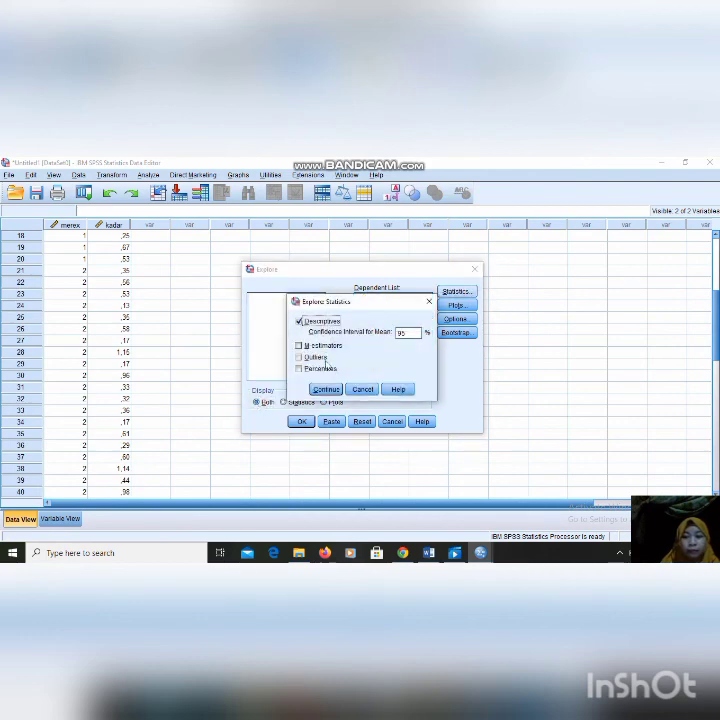
{"action": "left_click", "coordinate": [326, 389]}
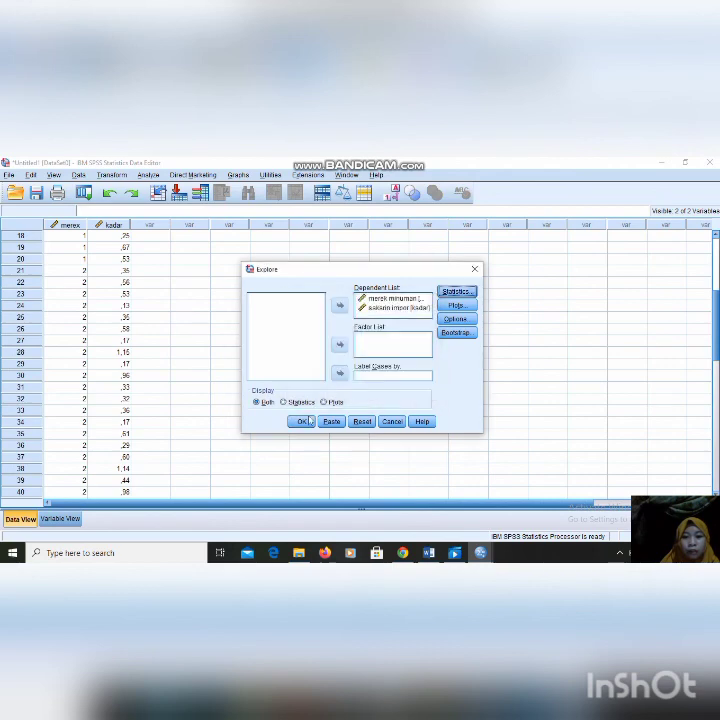
{"action": "left_click", "coordinate": [303, 421]}
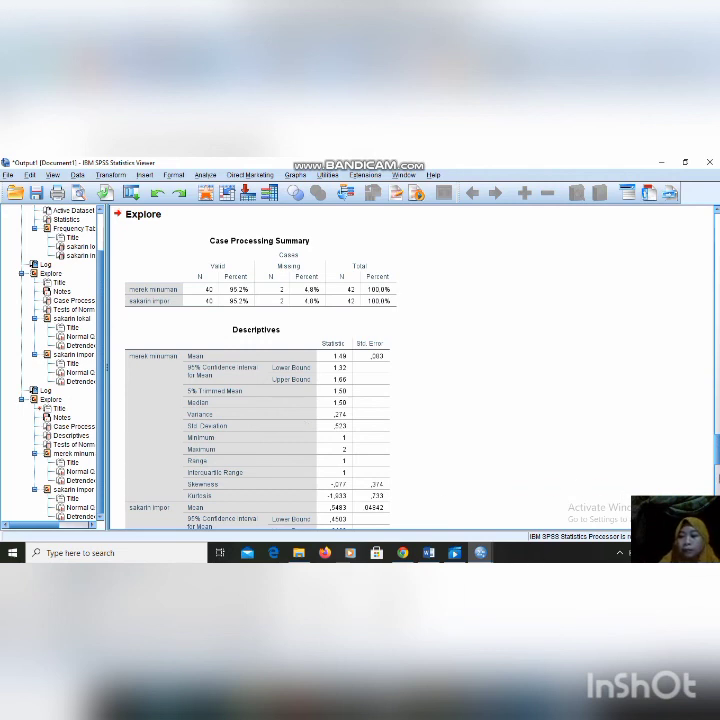
{"action": "scroll", "coordinate": [410, 370], "scroll_direction": "down", "scroll_amount": 6}
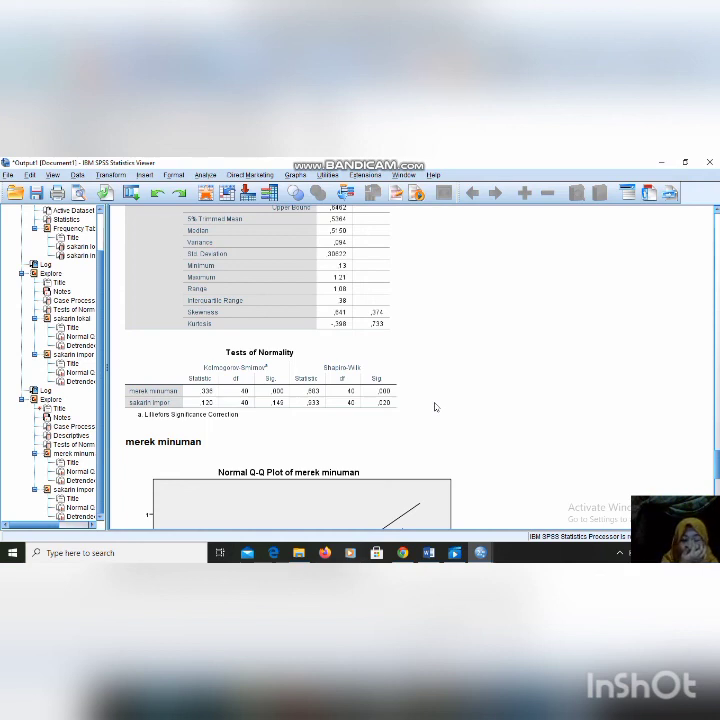
{"action": "left_click", "coordinate": [334, 412]}
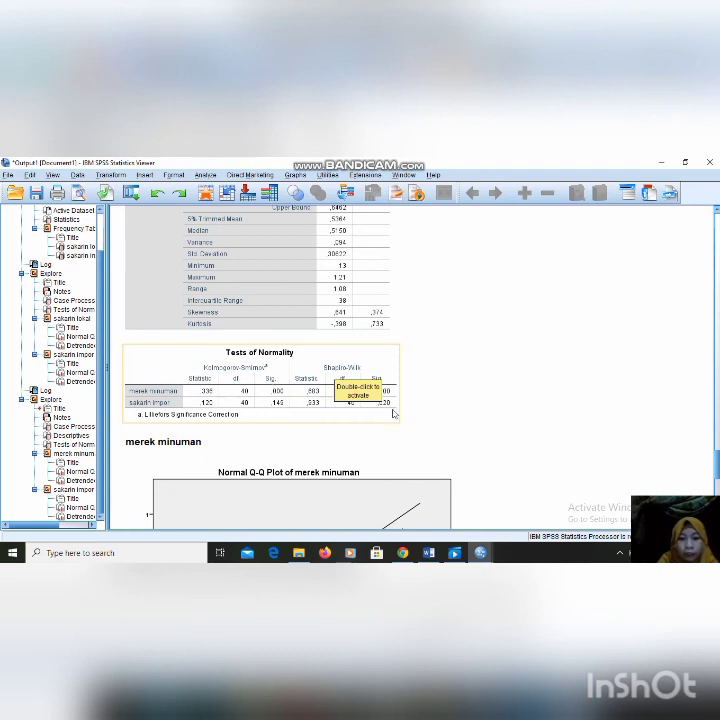
{"action": "left_click", "coordinate": [274, 485]}
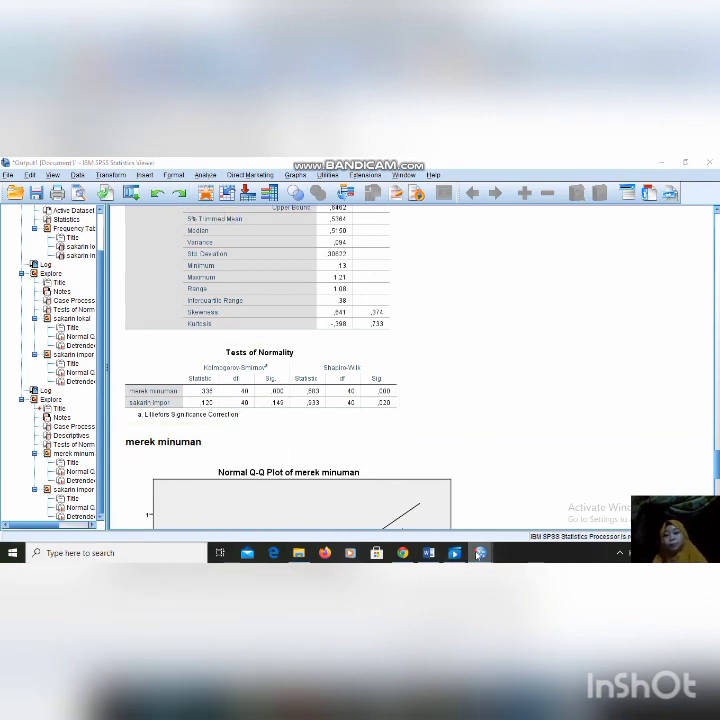
Step: Return to the data editor with merex and kadar and open the legacy nonparametric test for two independent samples
{"action": "mouse_move", "coordinate": [480, 553]}
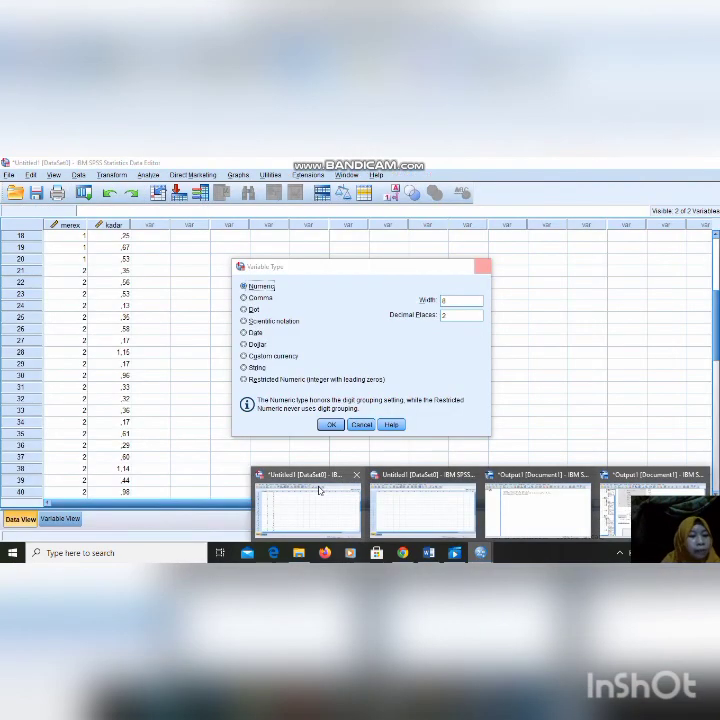
{"action": "left_click", "coordinate": [318, 488]}
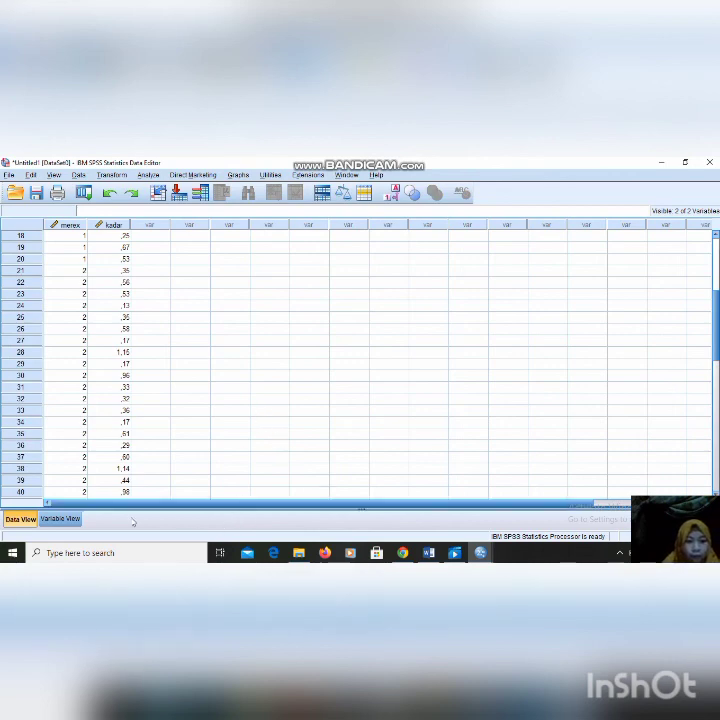
{"action": "left_click", "coordinate": [61, 519]}
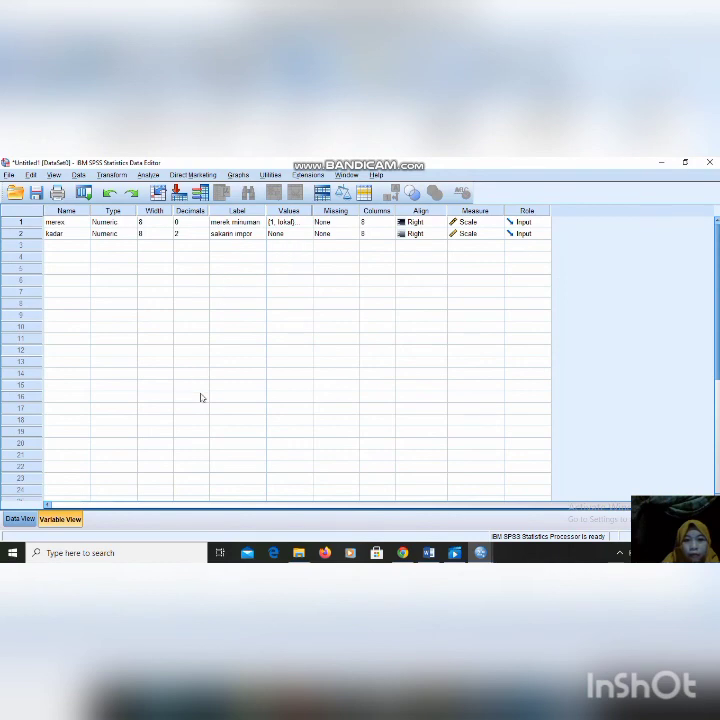
{"action": "left_click", "coordinate": [22, 518]}
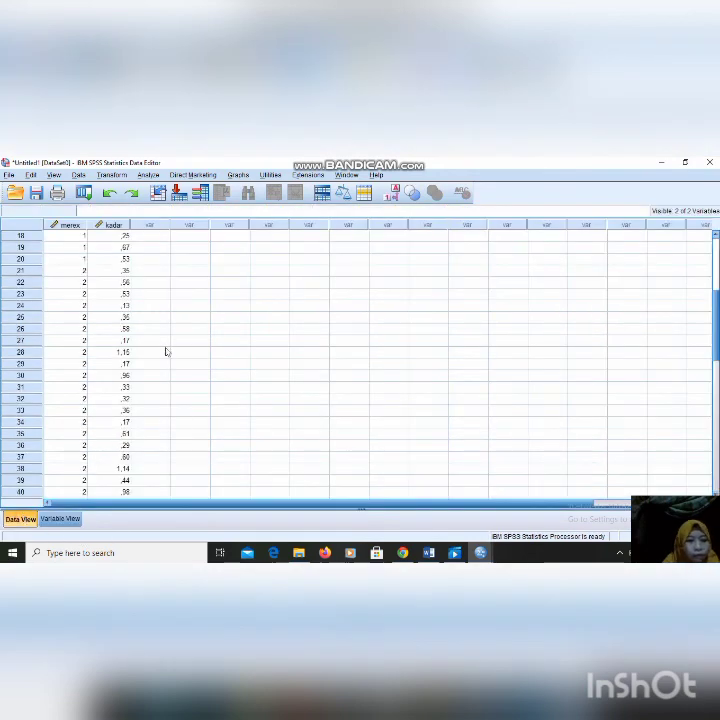
{"action": "left_click", "coordinate": [148, 175]}
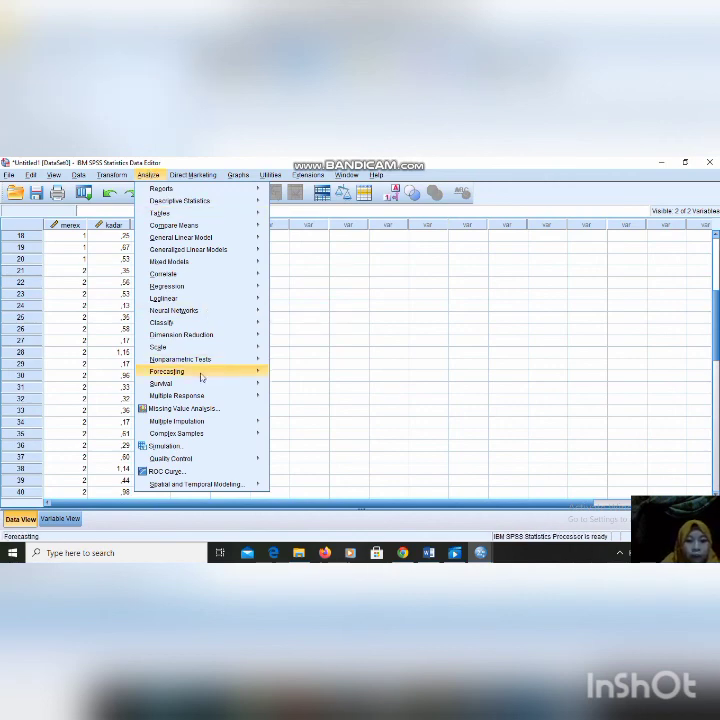
{"action": "mouse_move", "coordinate": [203, 398]}
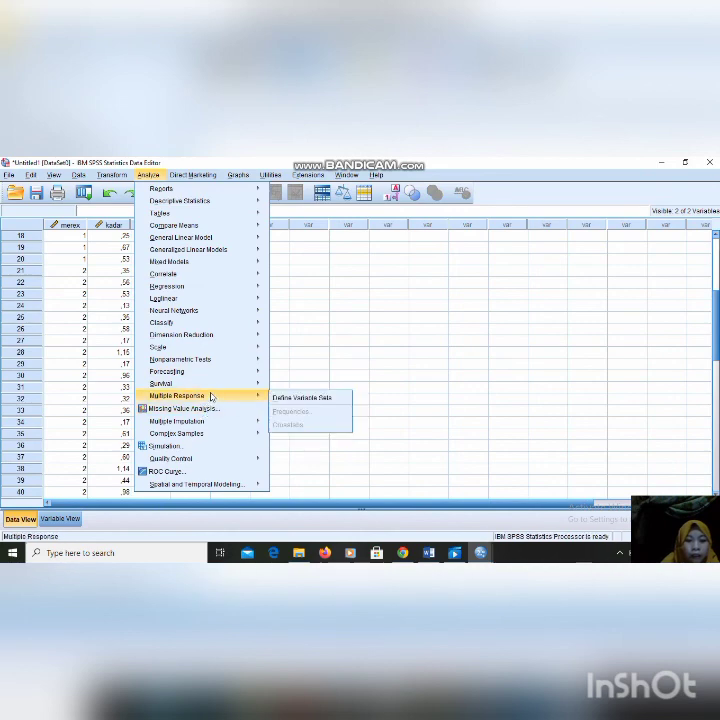
{"action": "mouse_move", "coordinate": [222, 362]}
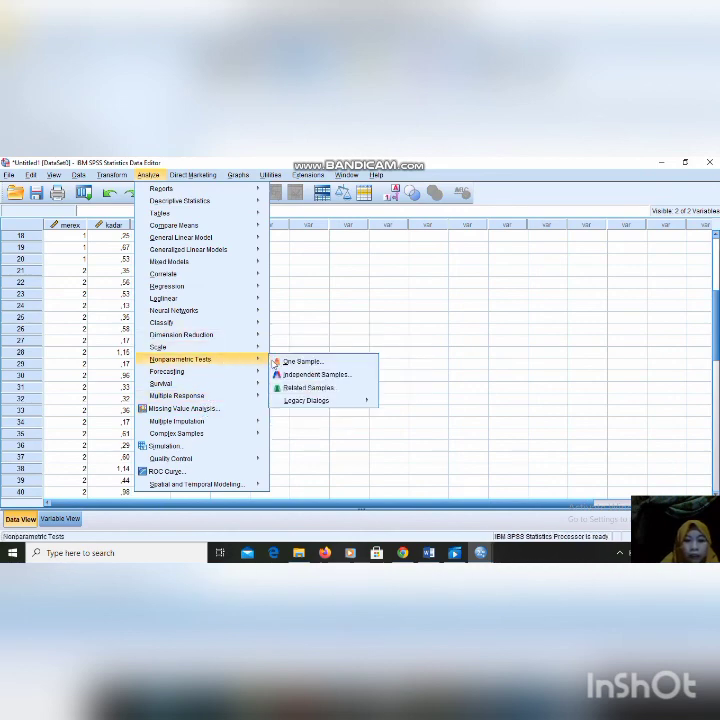
{"action": "mouse_move", "coordinate": [296, 403]}
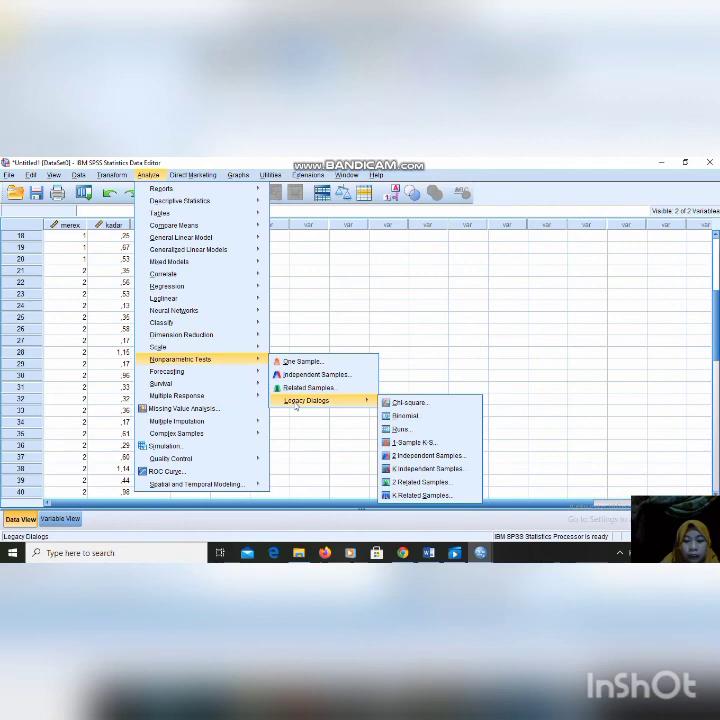
{"action": "left_click", "coordinate": [407, 457]}
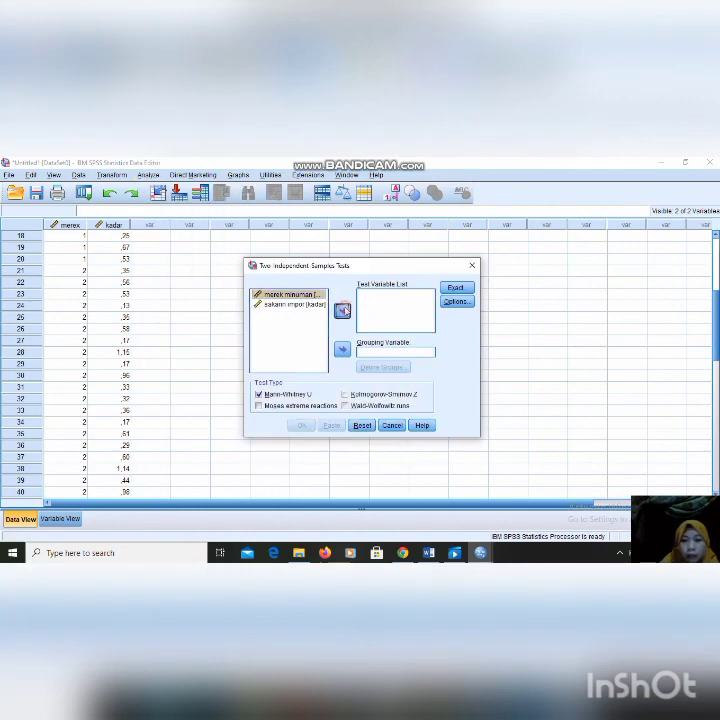
Step: Assign sakarin impor (kadar) as the test variable and merex as the grouping variable, dismissing the battery notice
{"action": "left_click", "coordinate": [342, 311]}
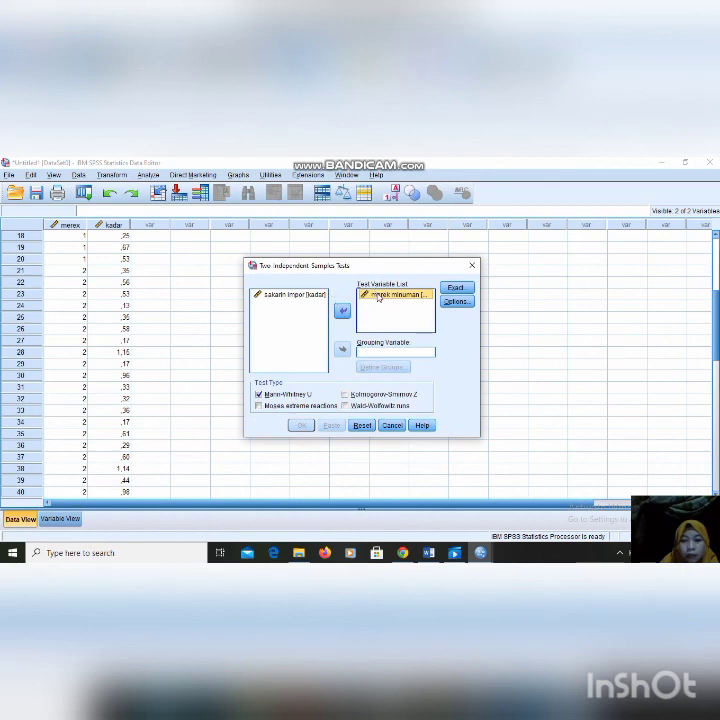
{"action": "left_click", "coordinate": [342, 311]}
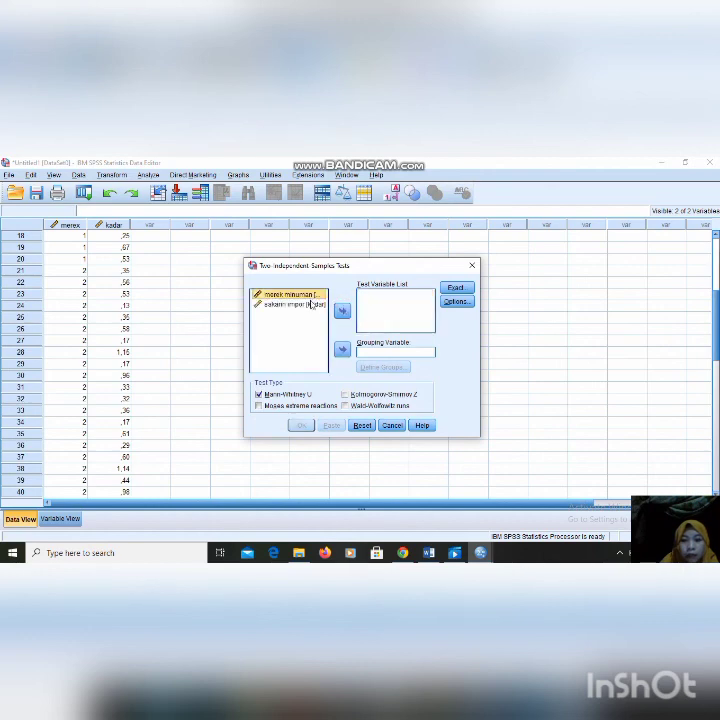
{"action": "left_click", "coordinate": [311, 304]}
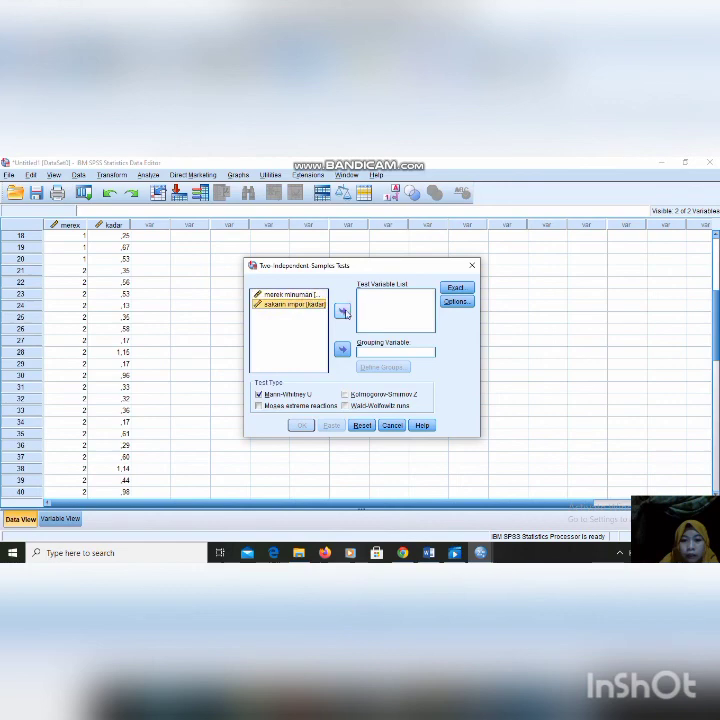
{"action": "left_click", "coordinate": [342, 311]}
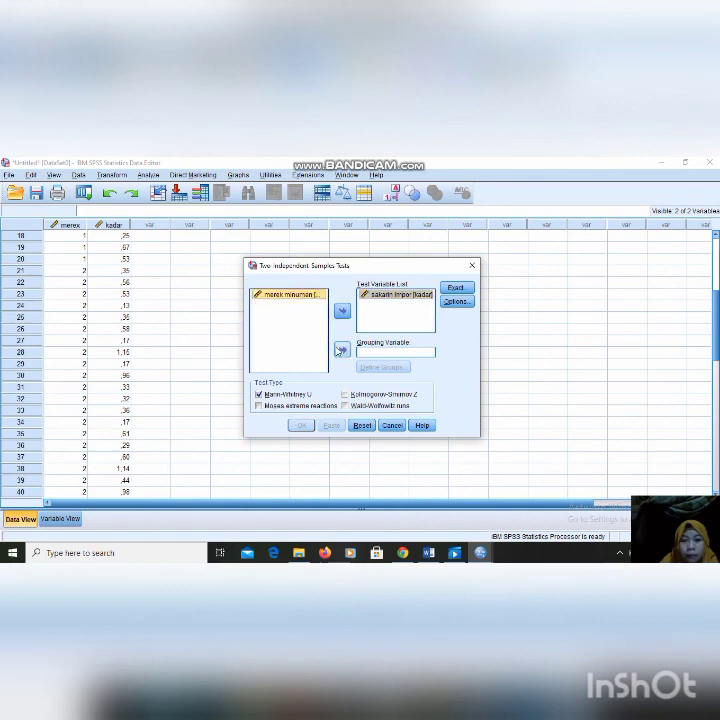
{"action": "left_click", "coordinate": [341, 350]}
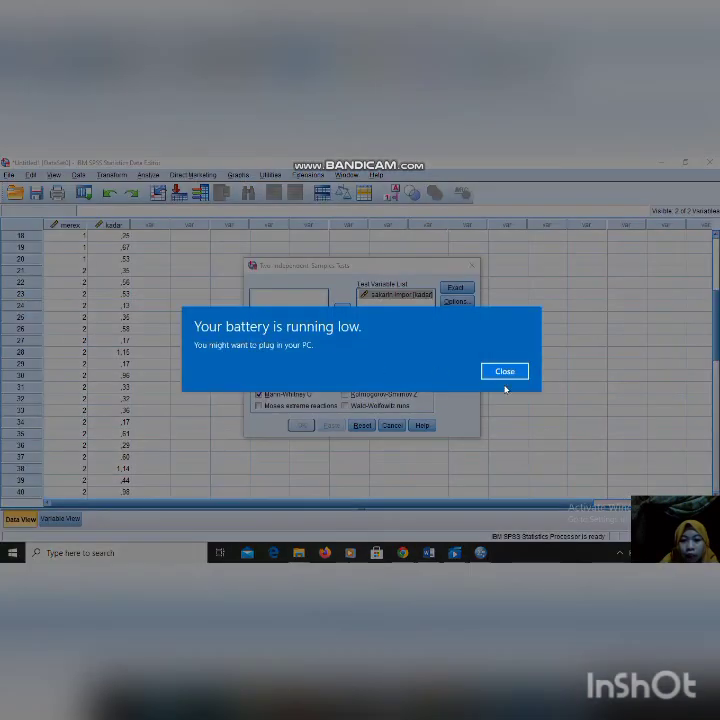
{"action": "left_click", "coordinate": [506, 374]}
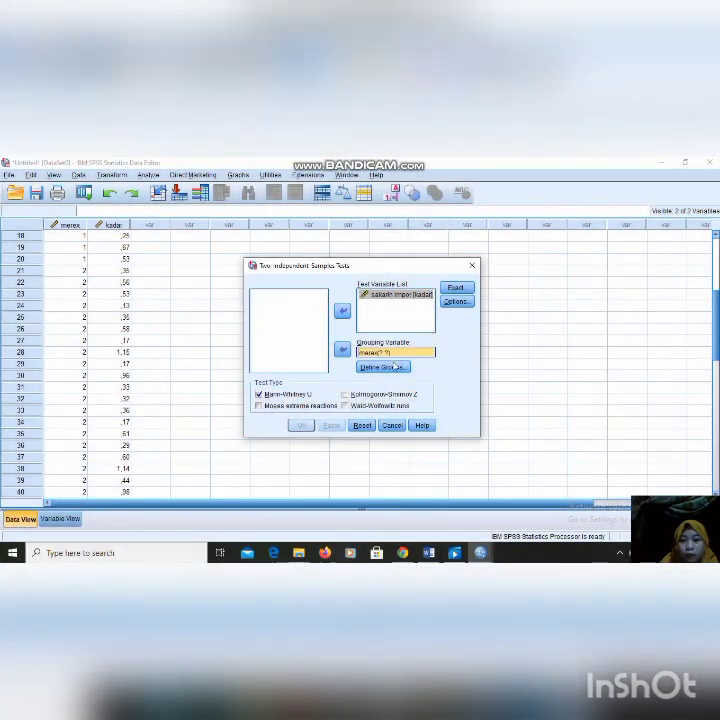
Step: Define the merex groups as 1 and 2, run the Mann-Whitney U test, and inspect its Test Statistics and Ranks tables
{"action": "left_click", "coordinate": [392, 367]}
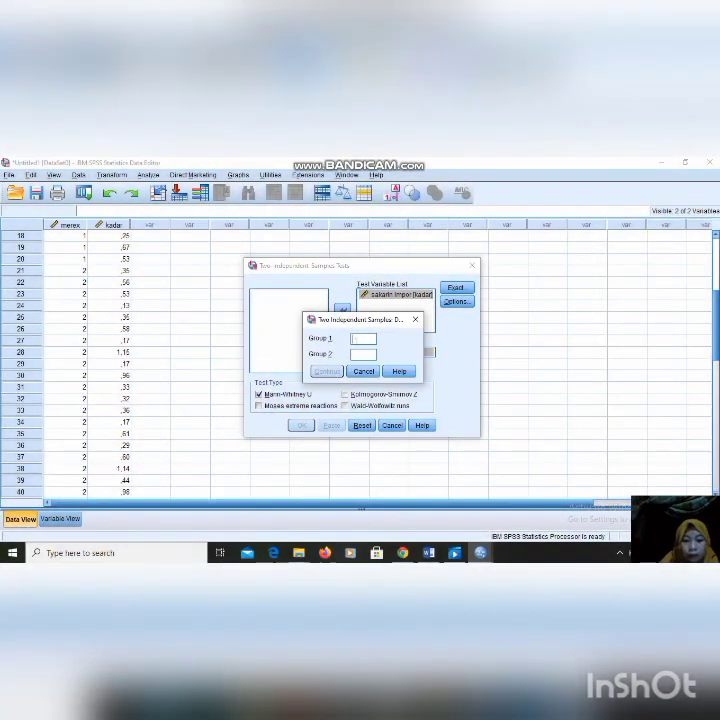
{"action": "type", "text": "1"}
{"action": "type", "text": "2"}
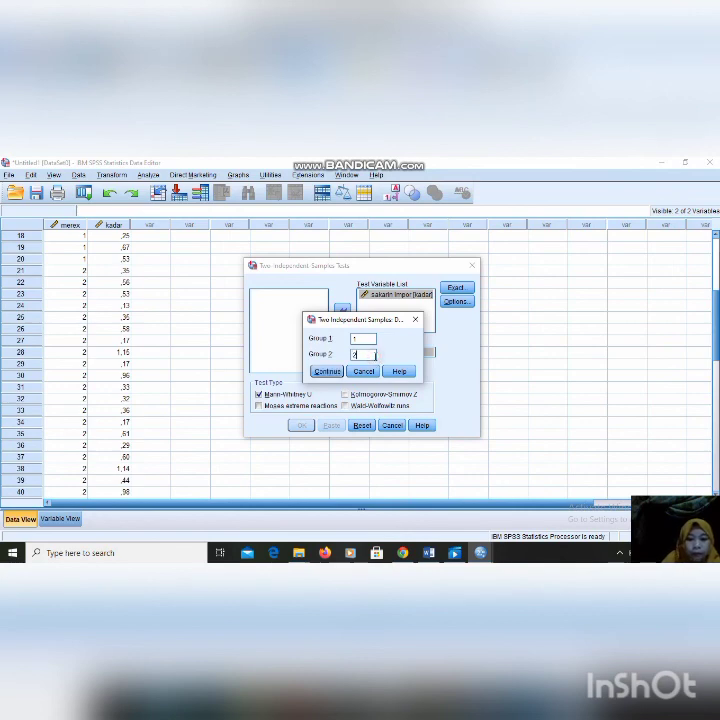
{"action": "left_click", "coordinate": [341, 375]}
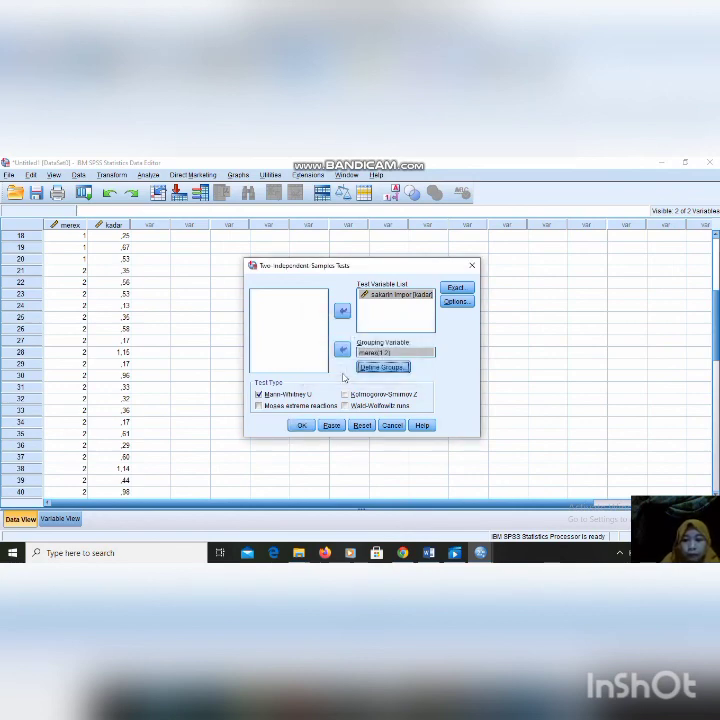
{"action": "left_click", "coordinate": [301, 425]}
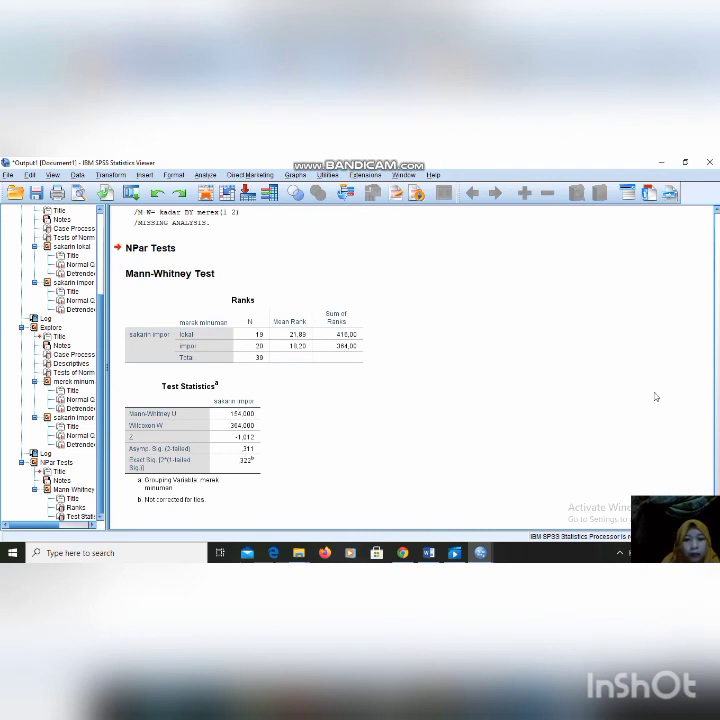
{"action": "left_click", "coordinate": [254, 390]}
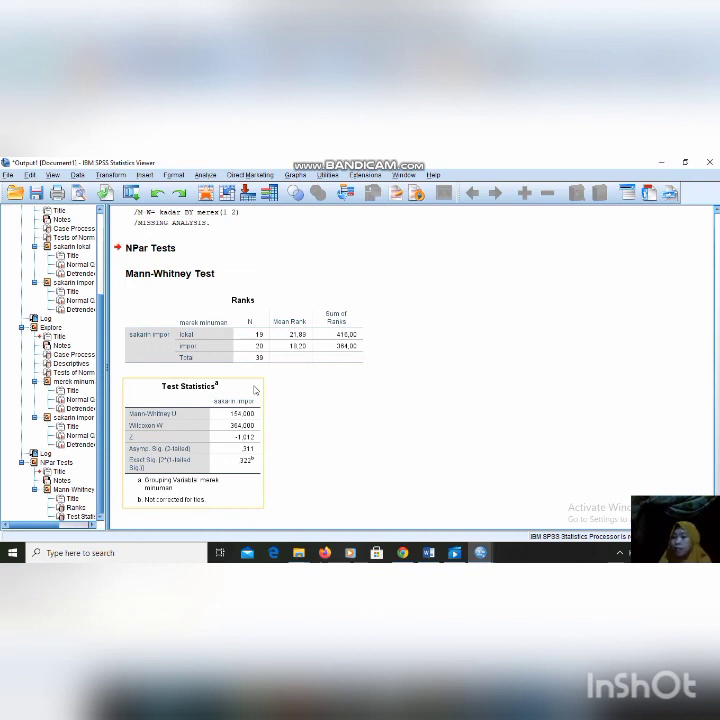
{"action": "left_click", "coordinate": [253, 321]}
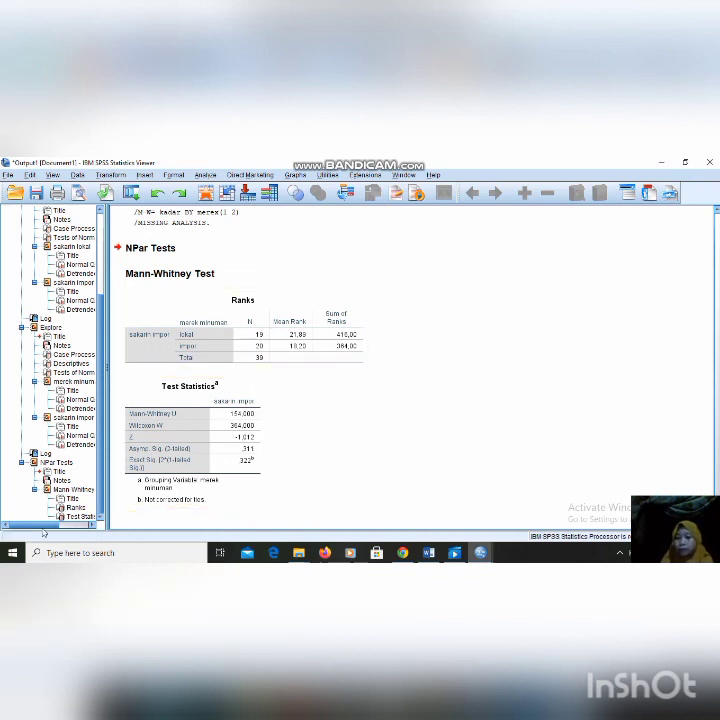
{"action": "left_click", "coordinate": [8, 556]}
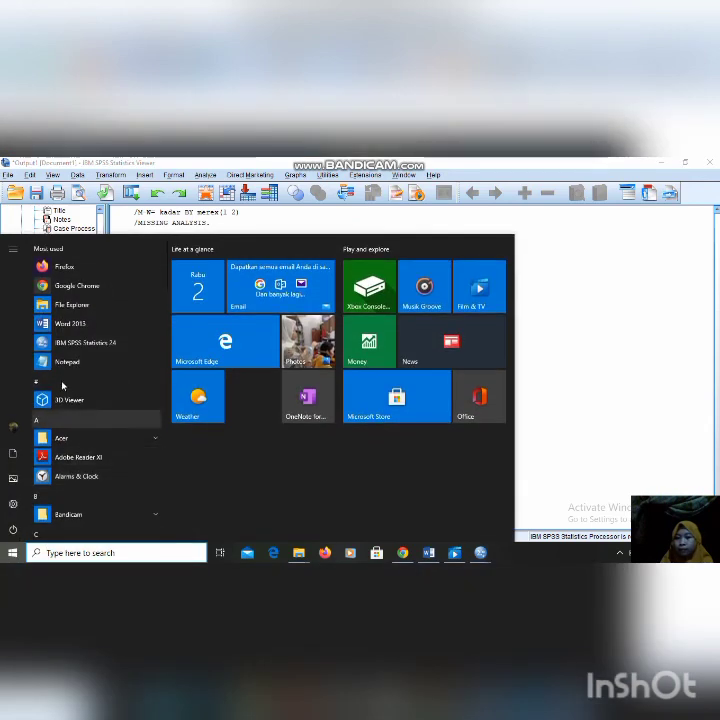
{"action": "left_click", "coordinate": [104, 553]}
{"action": "type", "text": "b"}
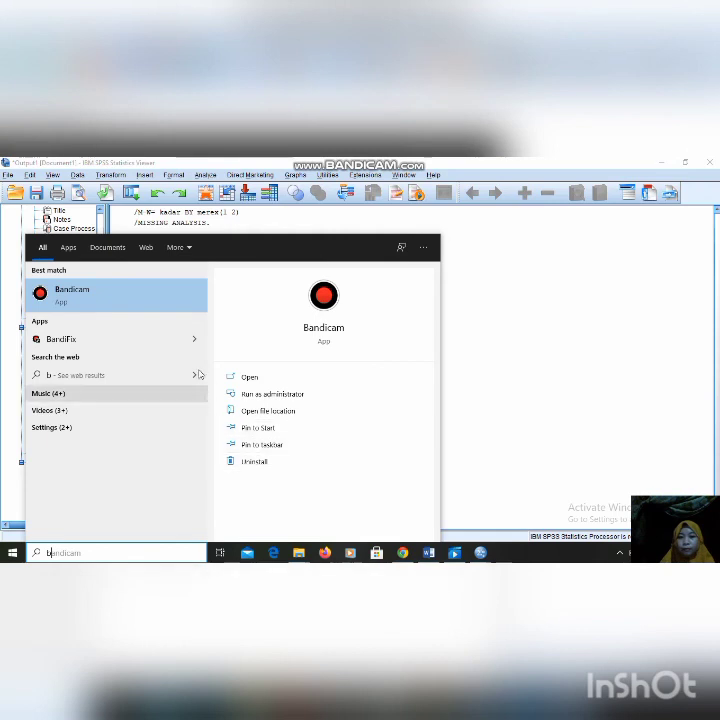
{"action": "key", "text": "Escape"}
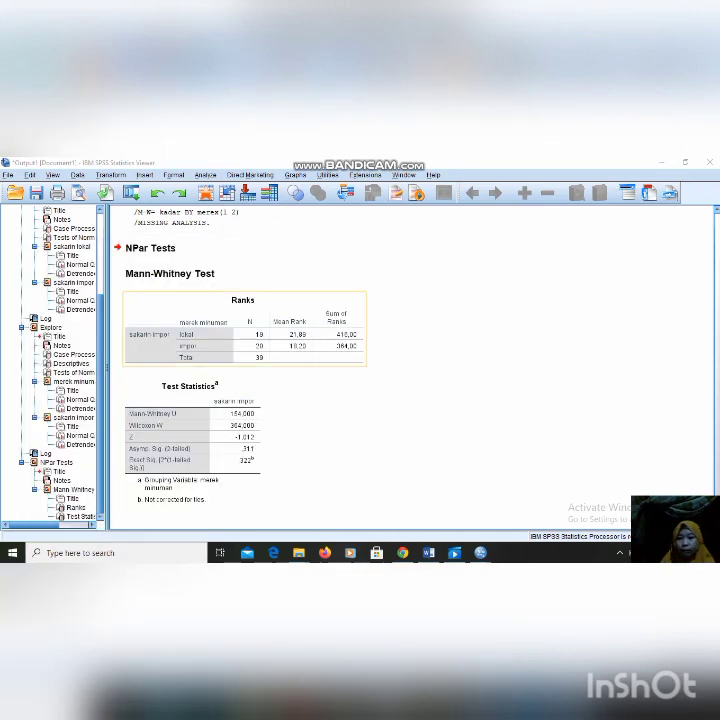
{"action": "left_click", "coordinate": [345, 432]}
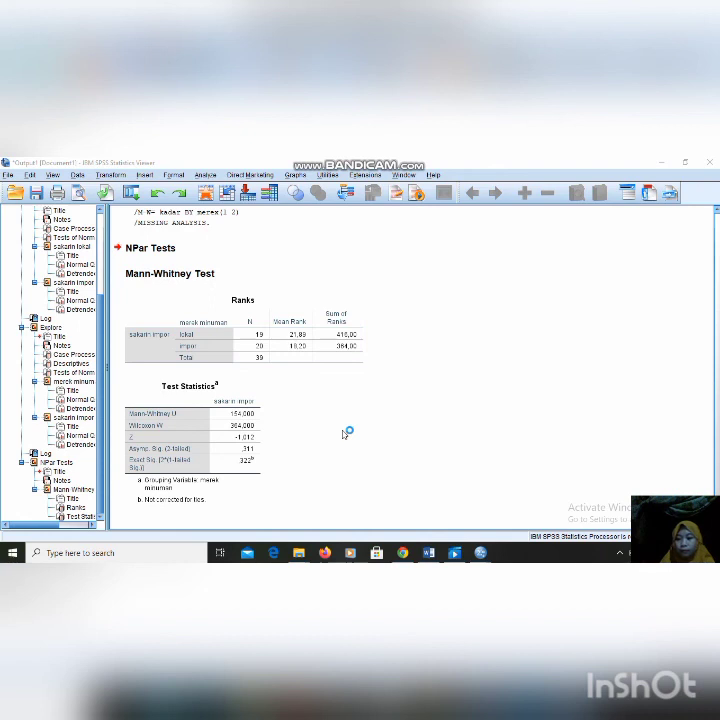